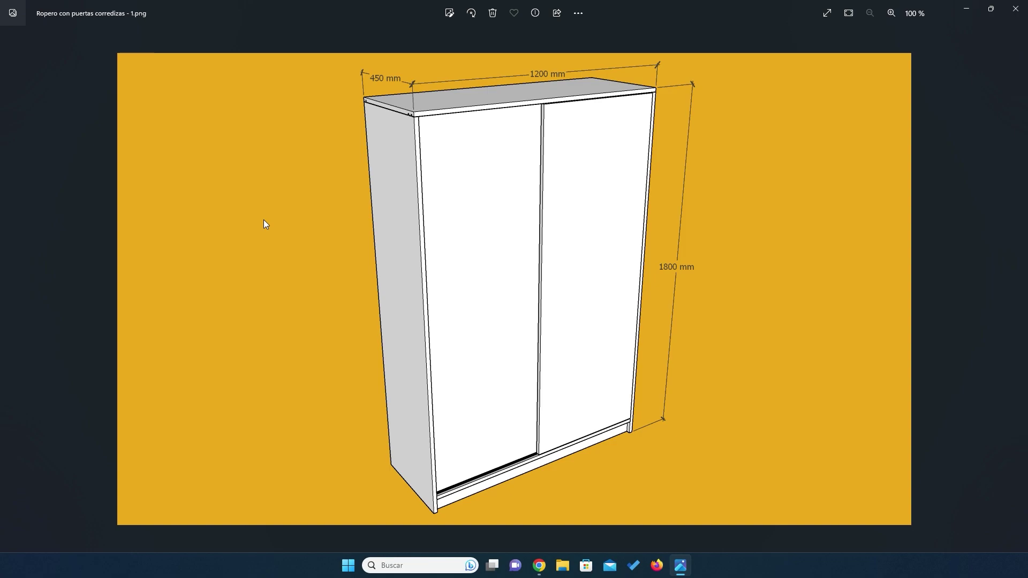
# Review the sliding-door wardrobe reference images for the overall and interior dimensions.
pyautogui.press('Right')
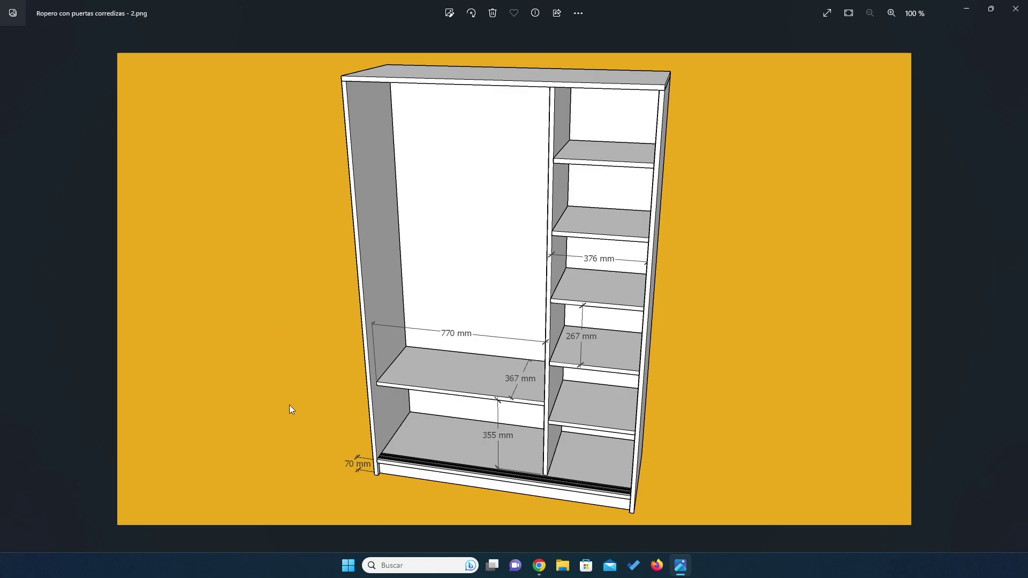
pyautogui.press('Right')
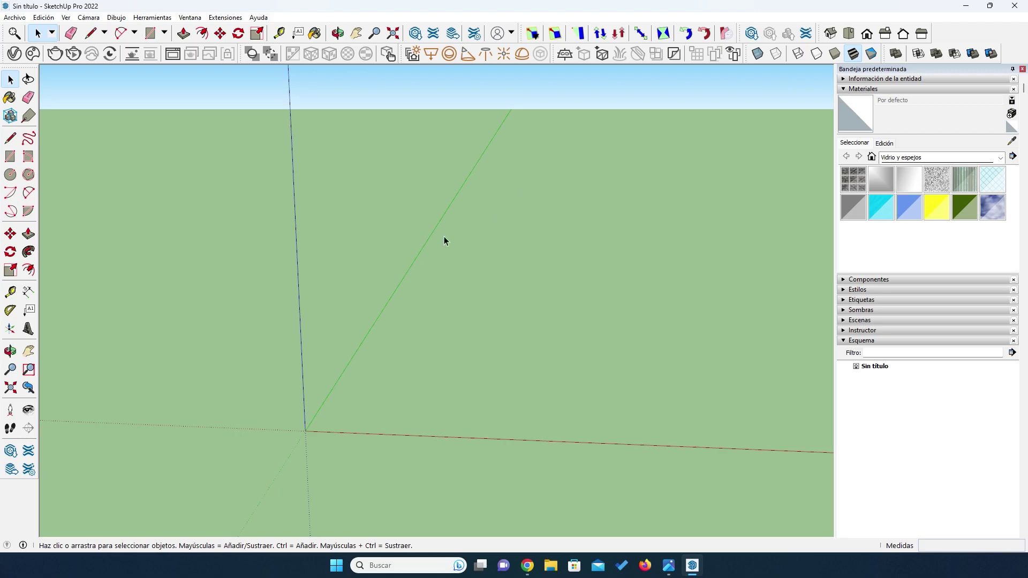
# Draw a 1200 by 450 mm rectangle on the ground plane, starting at the origin.
pyautogui.press('r')
pyautogui.click(306, 431)
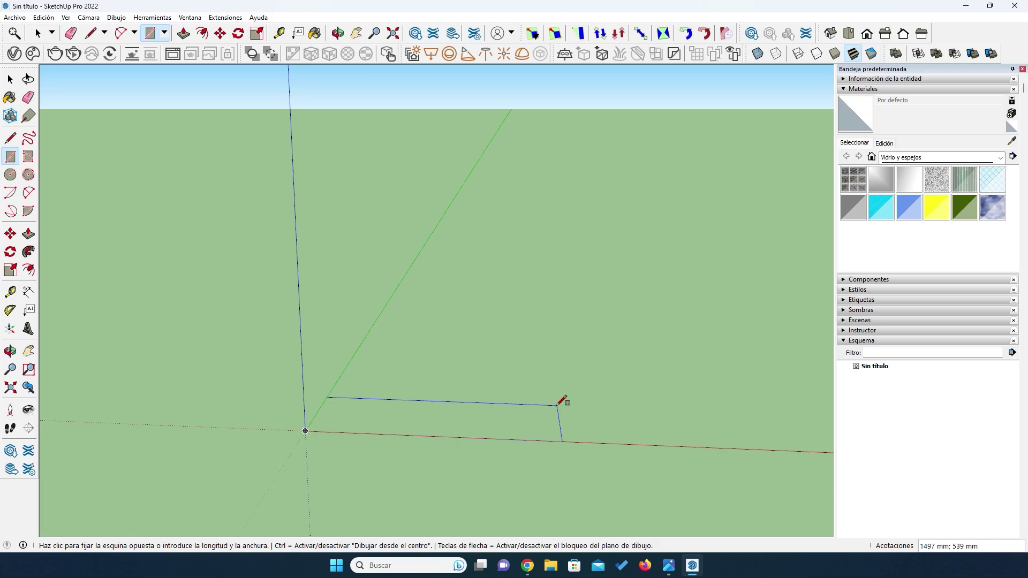
pyautogui.write('1200')
pyautogui.press('shift')
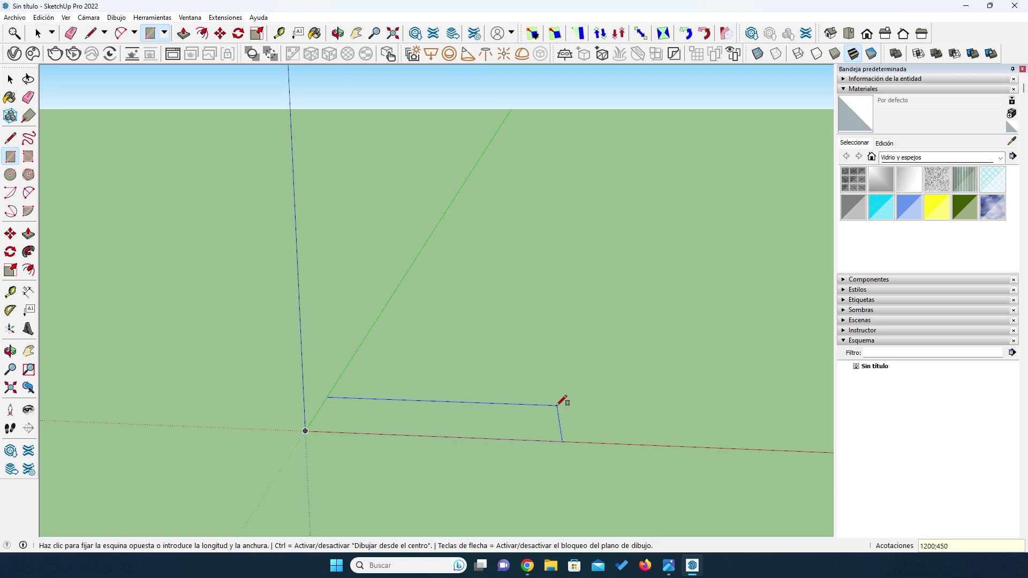
pyautogui.press('Return')
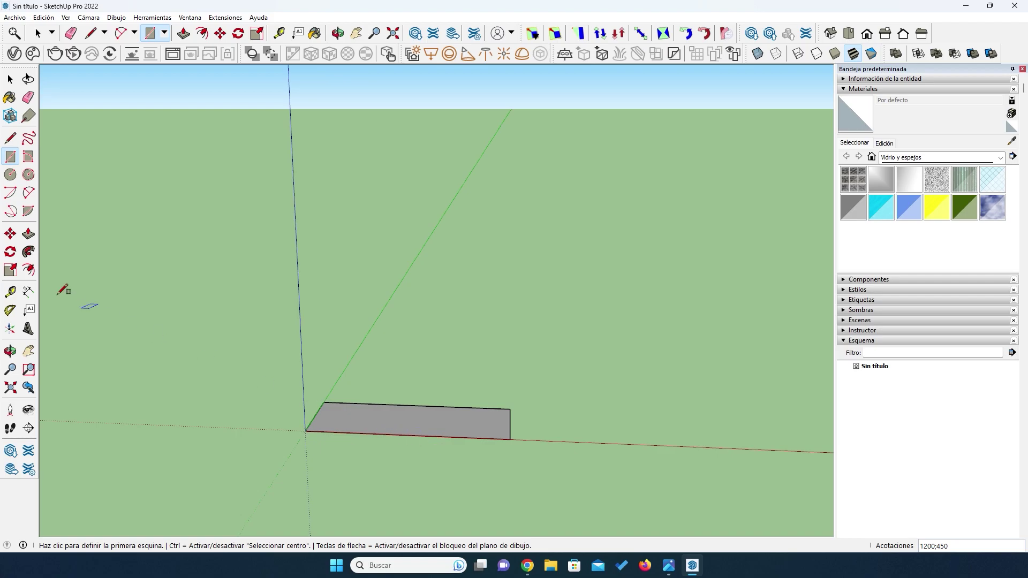
# Extrude the ground rectangle upward with Push/Pull to a height of 1800 mm.
pyautogui.click(28, 234)
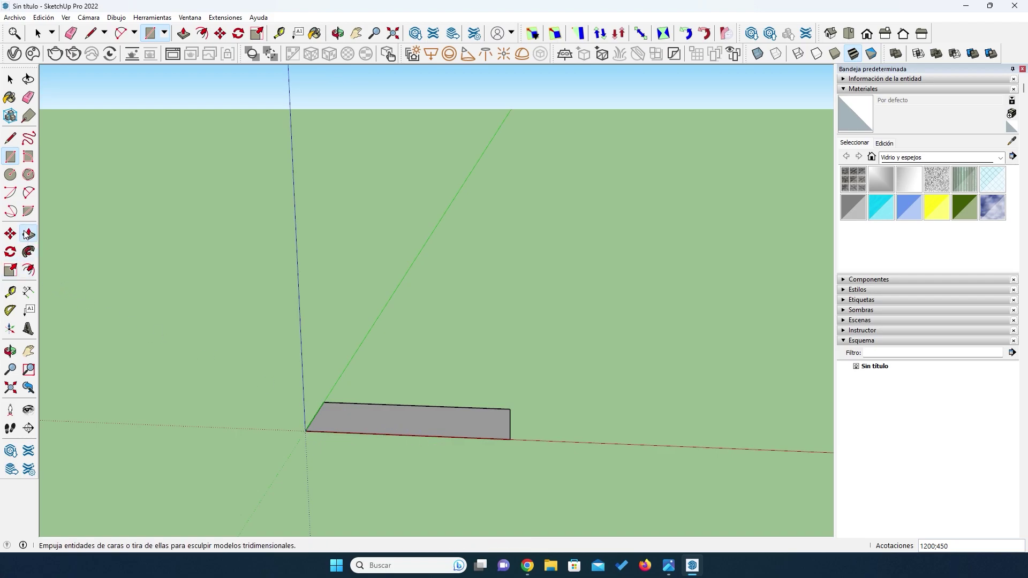
pyautogui.click(397, 415)
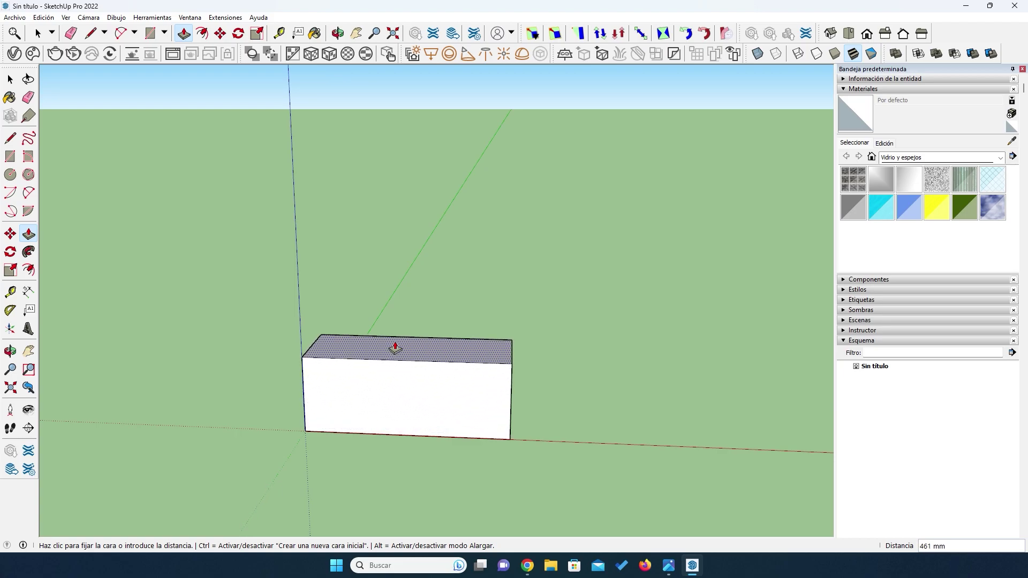
pyautogui.click(395, 350)
pyautogui.write('1800')
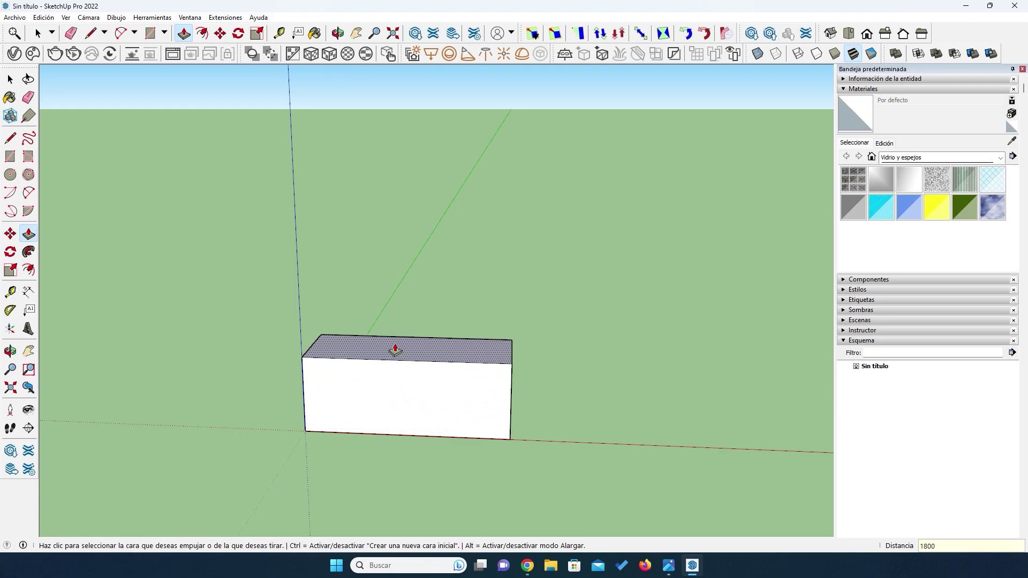
pyautogui.press('Return')
# Turn the entire box into a component named "Cubo".
pyautogui.press('space')
pyautogui.click(390, 298)
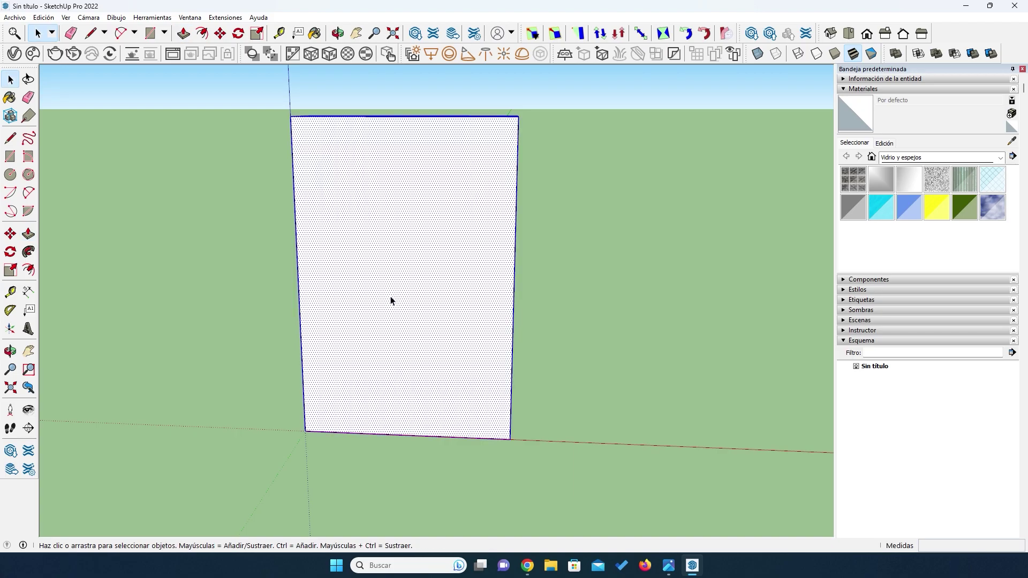
pyautogui.rightClick(390, 300)
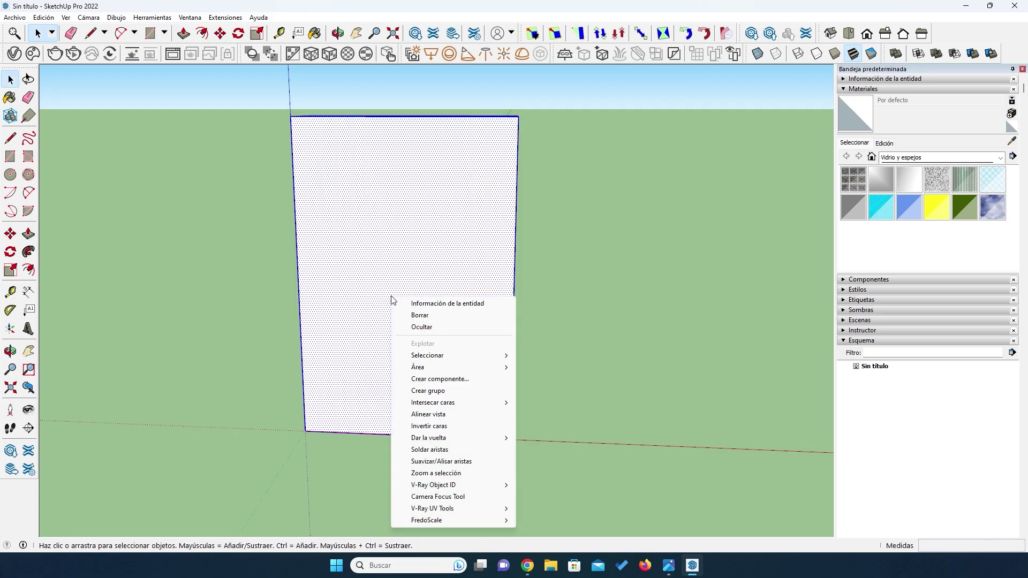
pyautogui.click(429, 379)
pyautogui.write('Cubo')
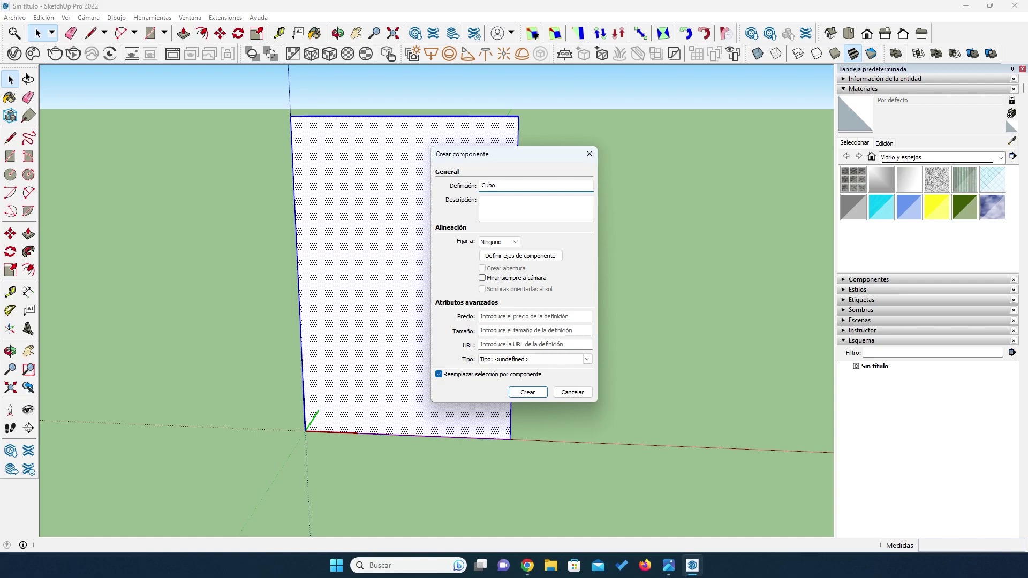
pyautogui.press('Return')
# Dimension the box's height along a front edge, its width across the front, and its depth along the top.
pyautogui.press('o')
pyautogui.moveTo(416, 292); pyautogui.dragTo(373, 326)
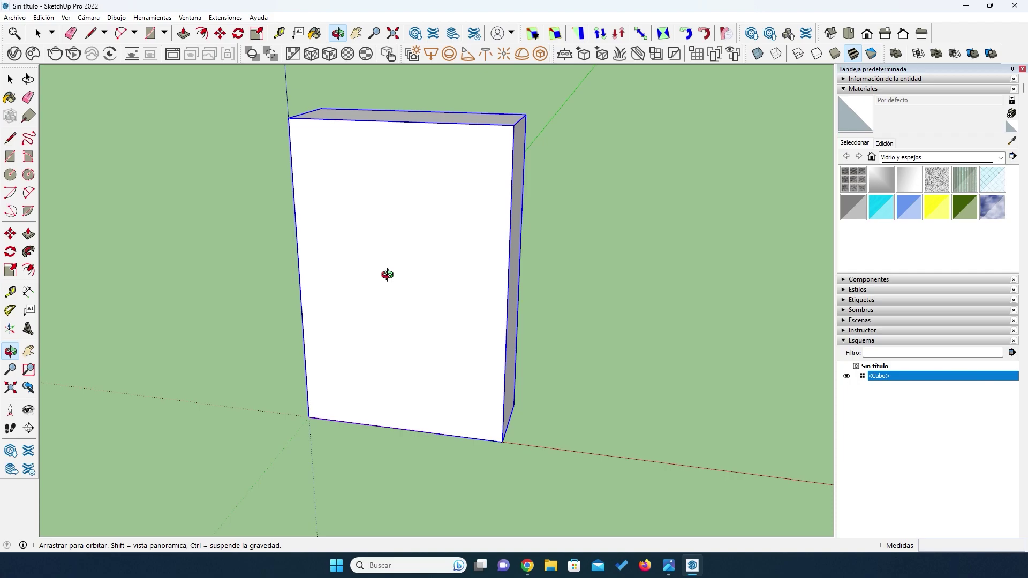
pyautogui.click(28, 291)
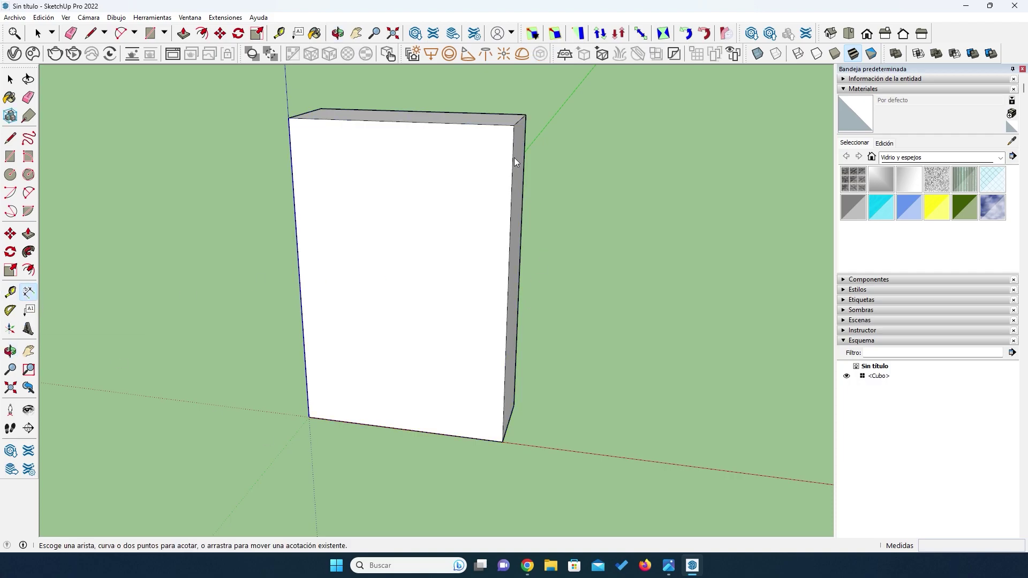
pyautogui.click(513, 125)
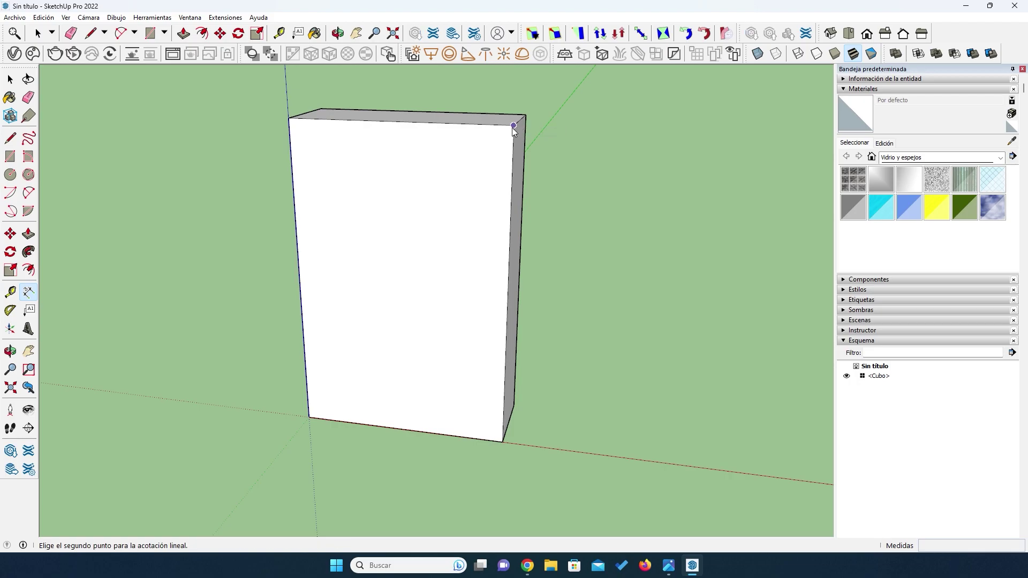
pyautogui.click(502, 442)
pyautogui.click(534, 445)
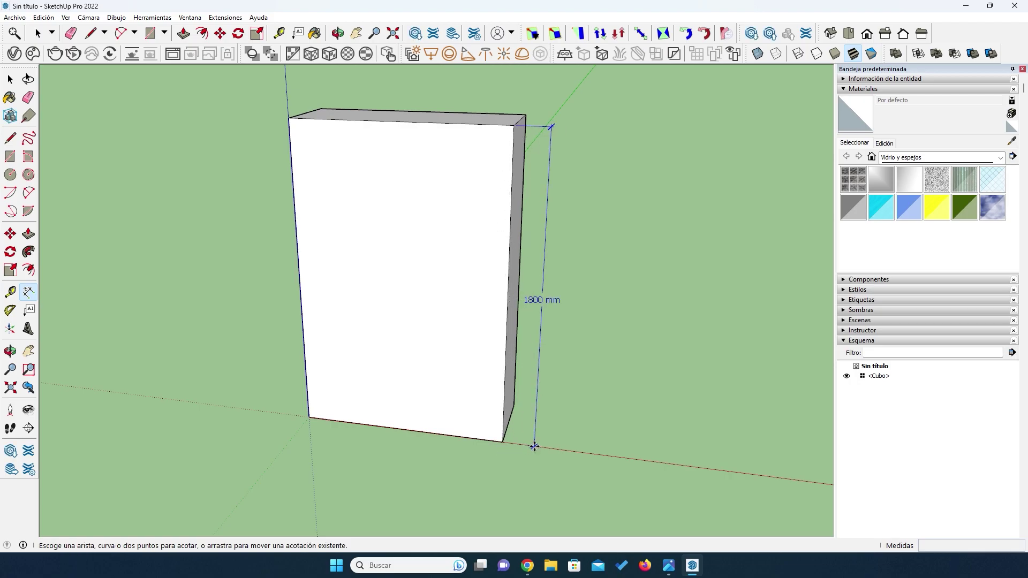
pyautogui.click(288, 118)
pyautogui.click(513, 125)
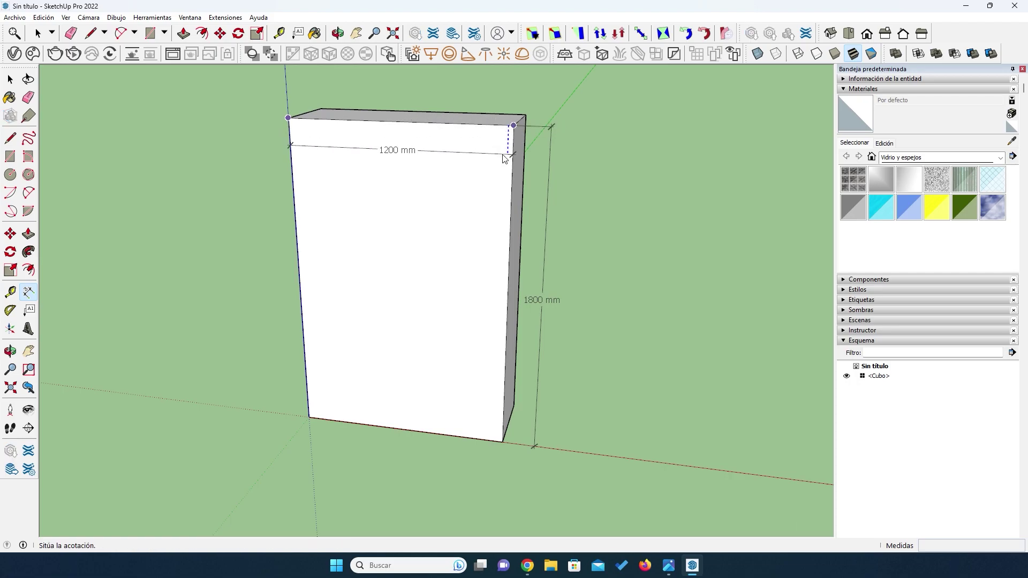
pyautogui.click(503, 158)
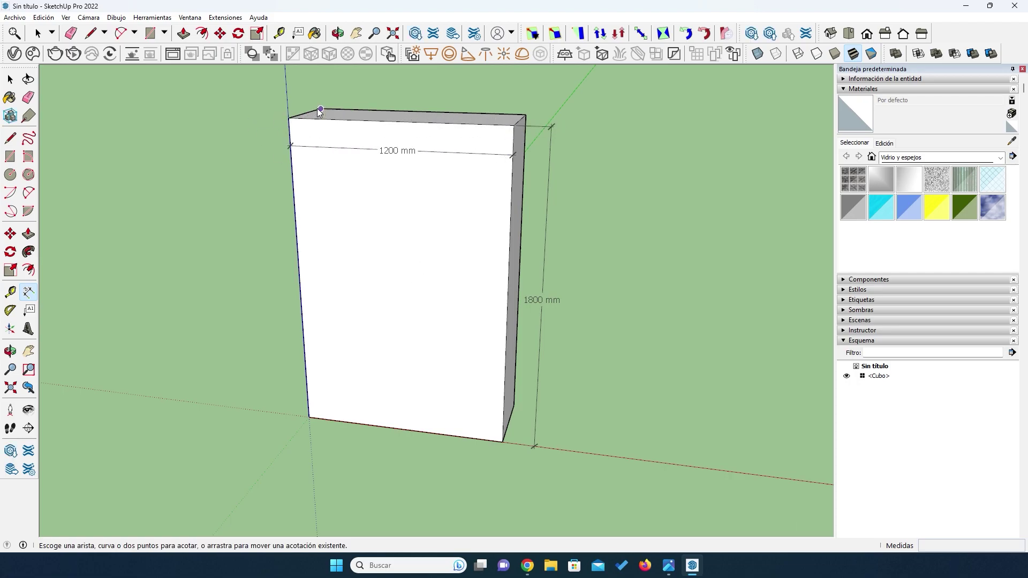
pyautogui.click(288, 118)
pyautogui.click(321, 109)
pyautogui.click(291, 94)
# Delete the depth, width and height dimensions from the box.
pyautogui.moveTo(397, 250); pyautogui.dragTo(301, 273, button='middle')
pyautogui.scroll(-3, 371, 204)
pyautogui.scroll(3, 379, 201)
pyautogui.scroll(-3, 384, 204)
pyautogui.scroll(2, 395, 135)
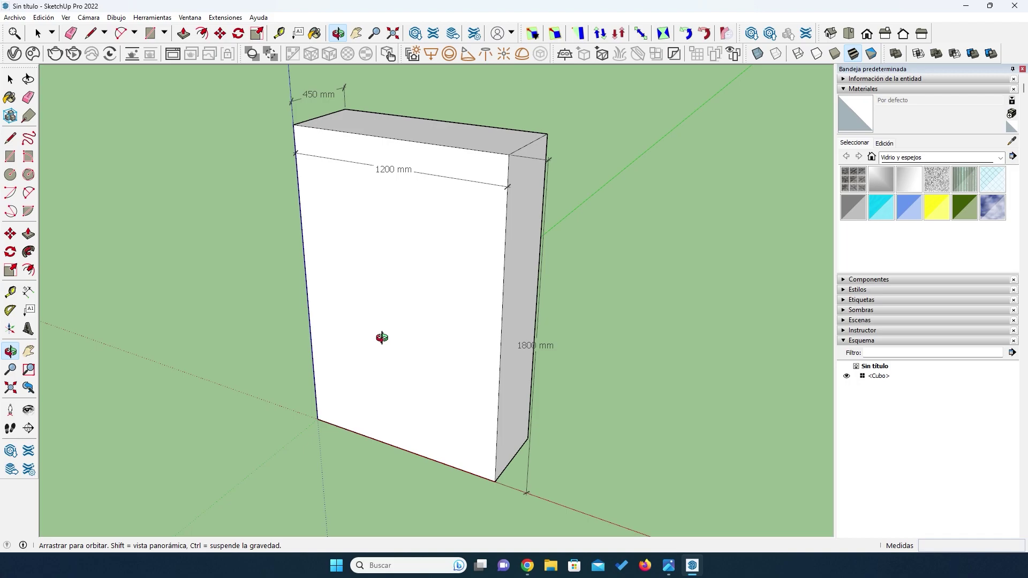
pyautogui.moveTo(380, 337); pyautogui.dragTo(443, 346)
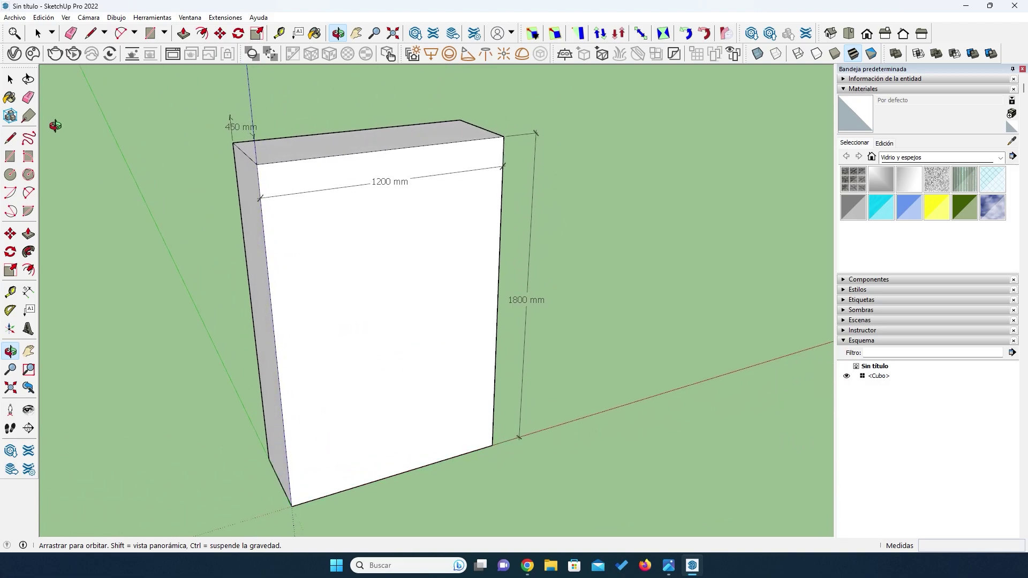
pyautogui.click(11, 79)
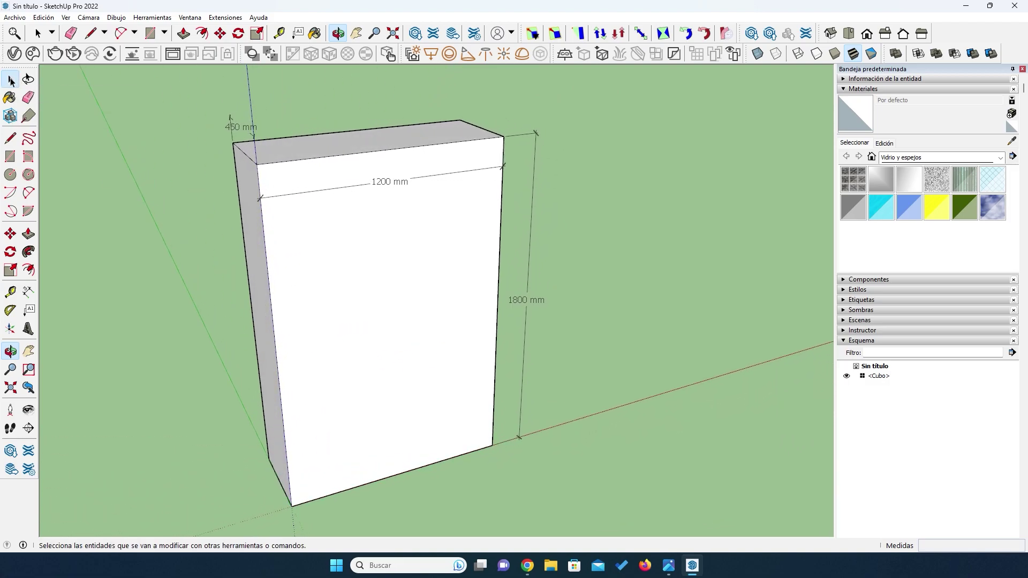
pyautogui.click(236, 126)
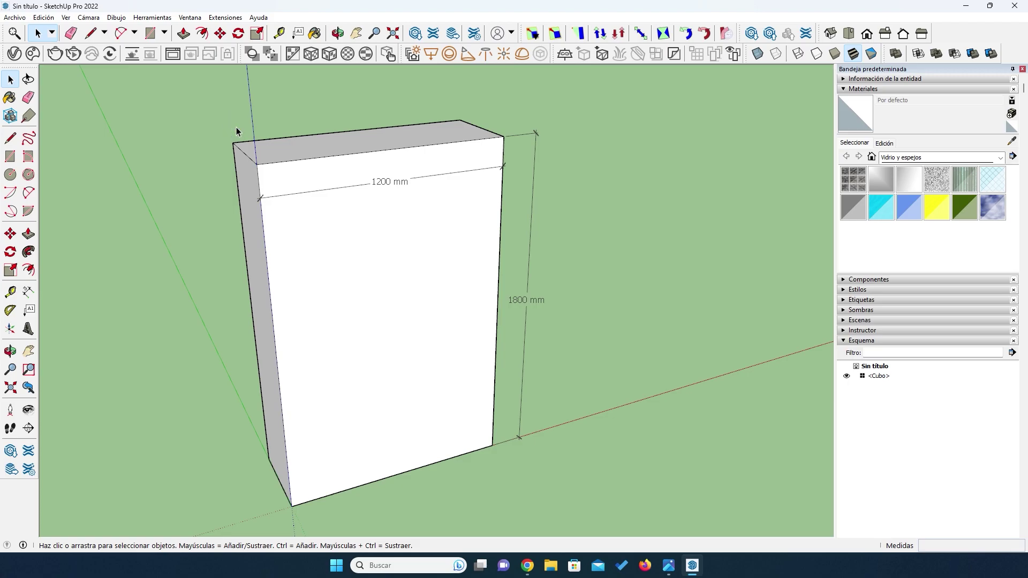
pyautogui.press('Delete')
pyautogui.click(384, 191)
pyautogui.press('Delete')
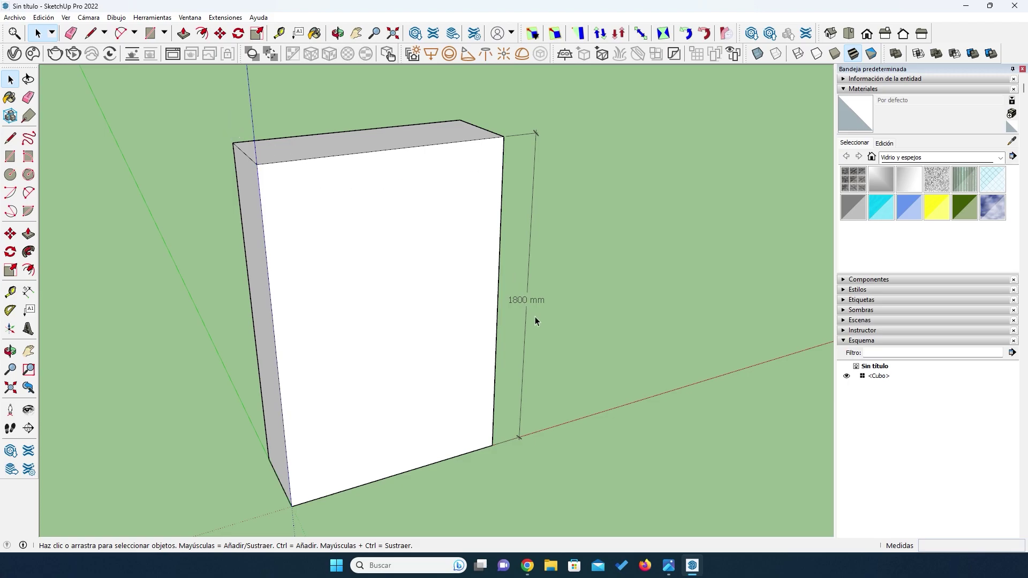
pyautogui.click(520, 300)
pyautogui.press('Delete')
# Draw a rectangle covering the box's whole top face, from the back corner to the opposite front corner.
pyautogui.press('o')
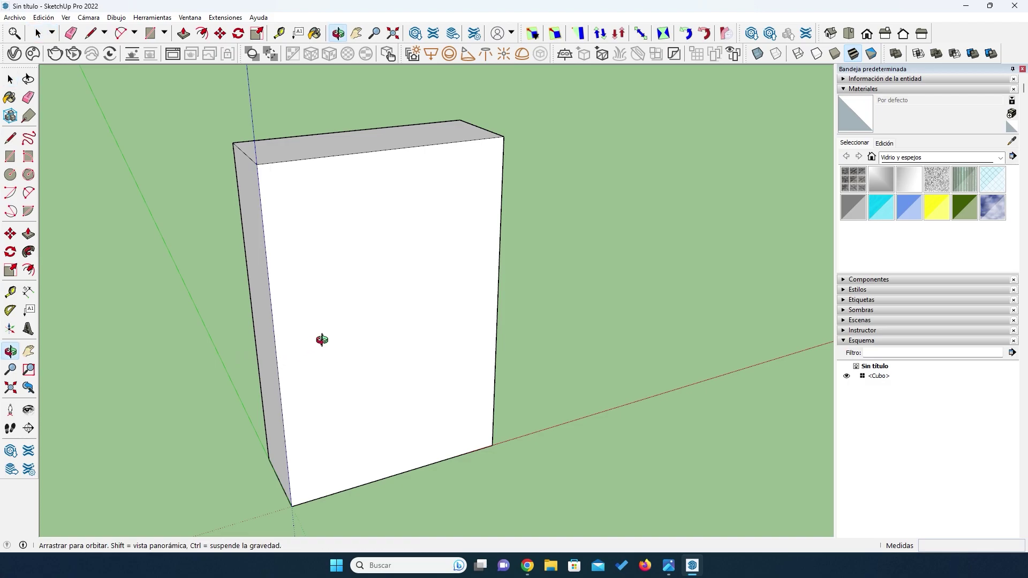
pyautogui.moveTo(381, 373); pyautogui.dragTo(348, 344)
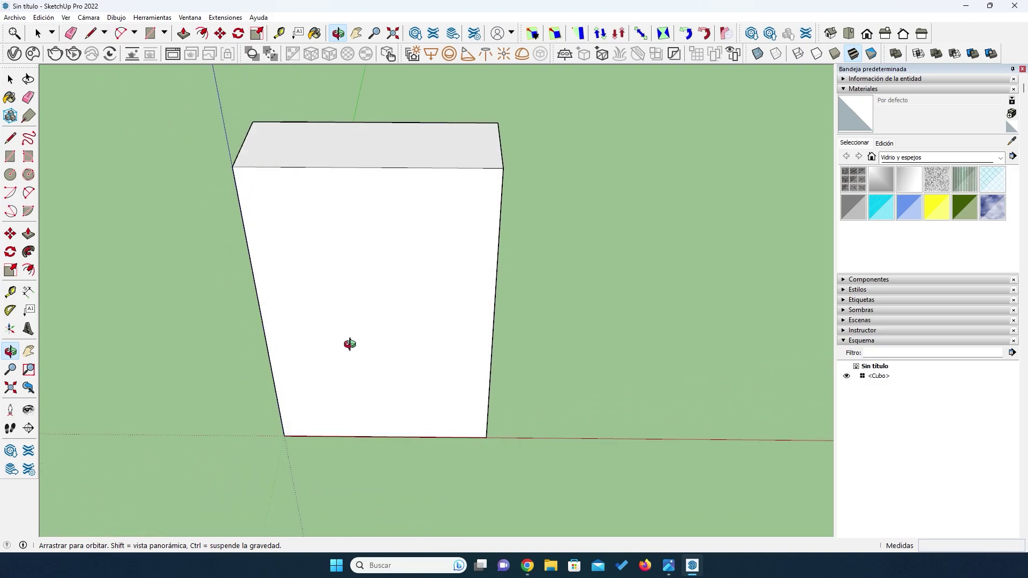
pyautogui.click(10, 156)
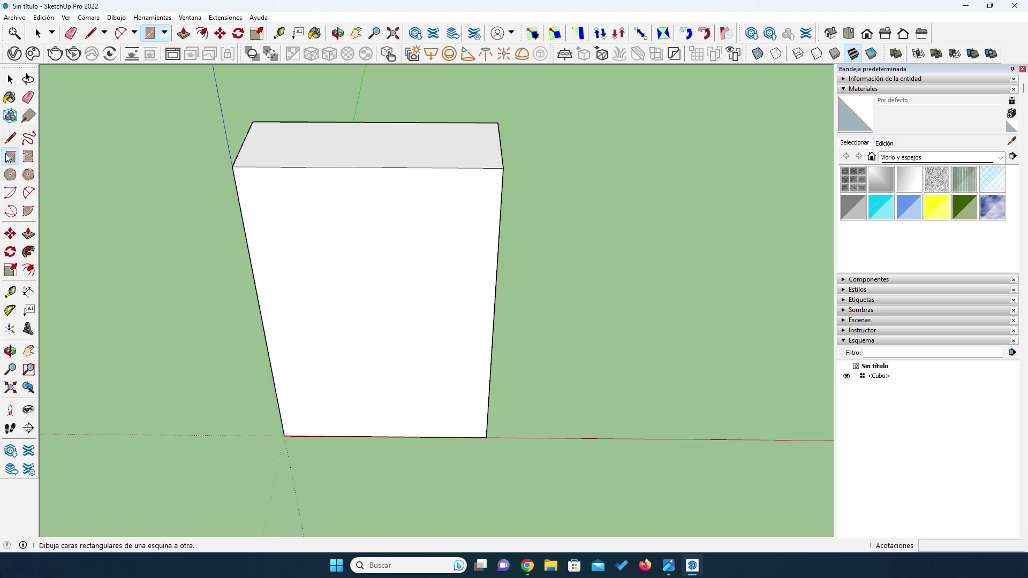
pyautogui.click(253, 121)
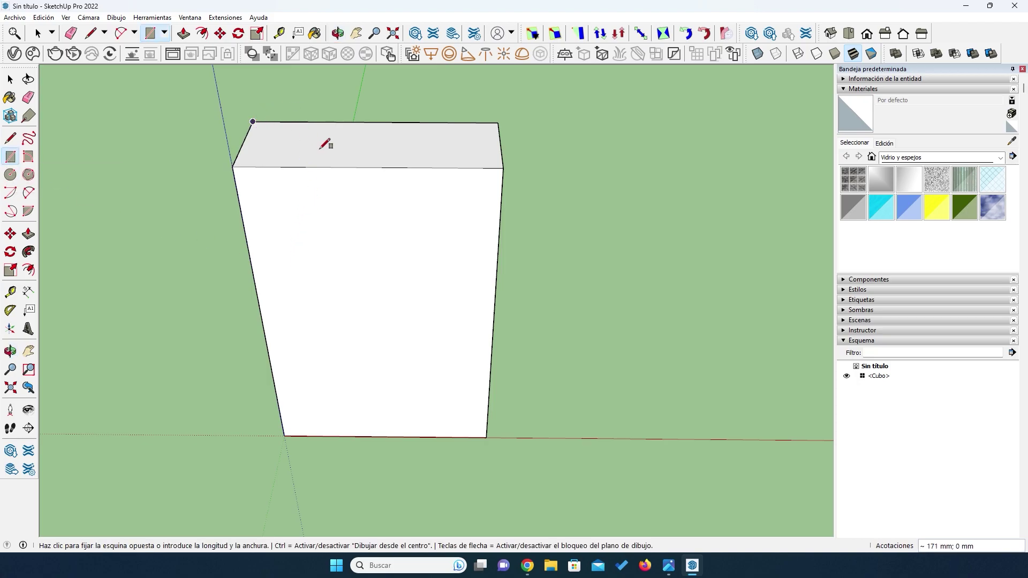
pyautogui.click(503, 168)
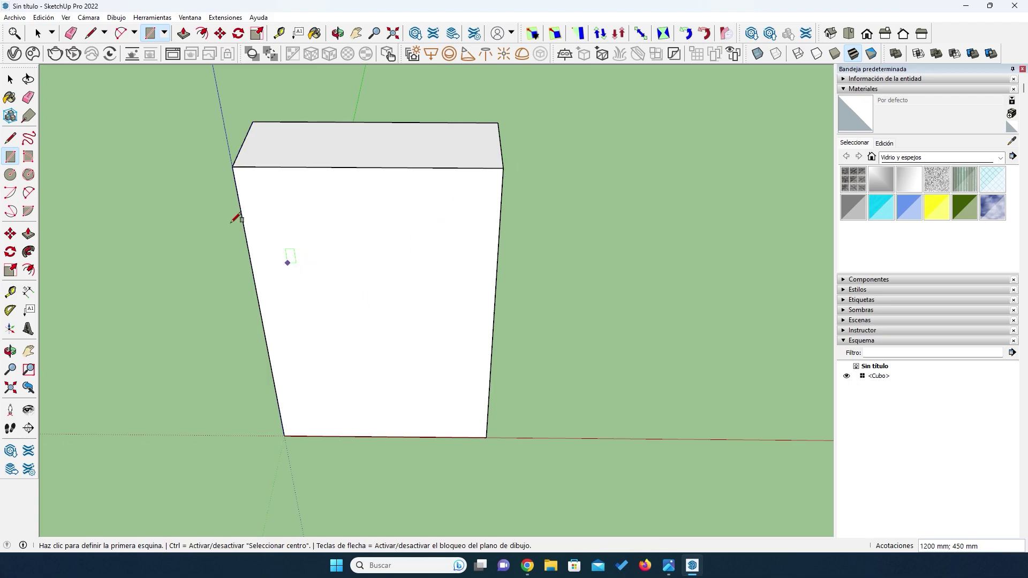
# Extrude the top rectangle 18 mm downward to form the wardrobe's top board.
pyautogui.click(29, 233)
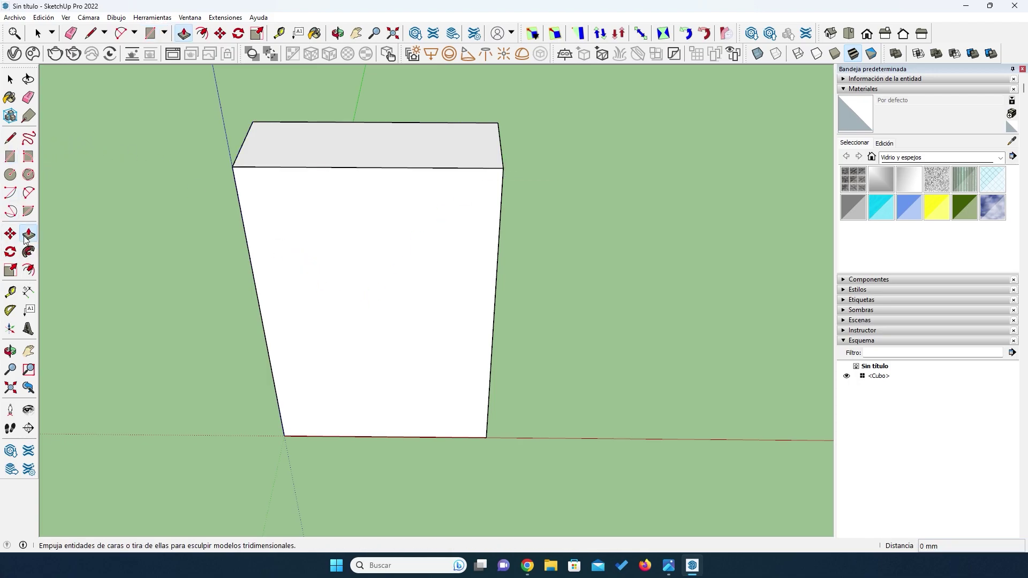
pyautogui.click(340, 162)
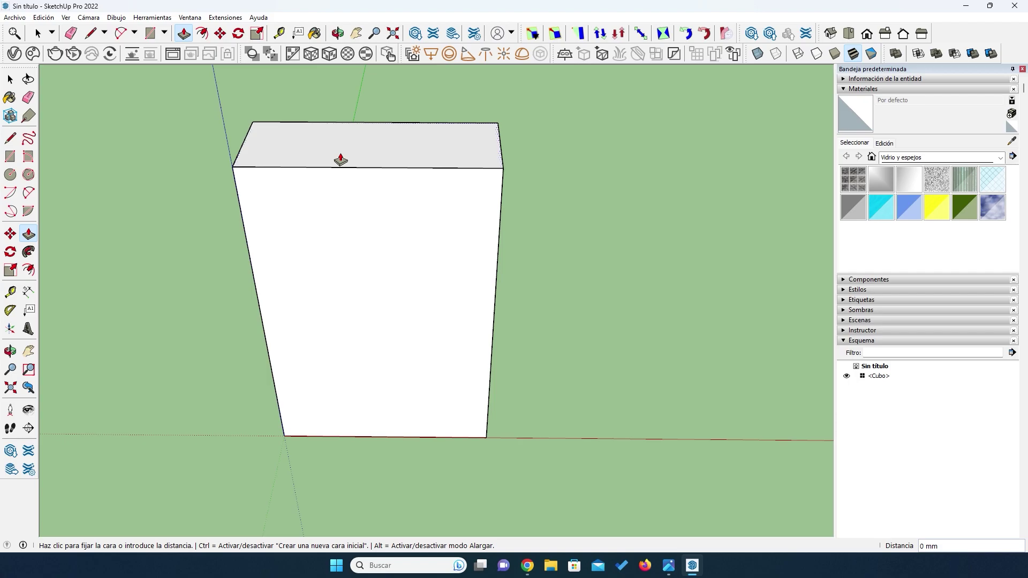
pyautogui.click(341, 166)
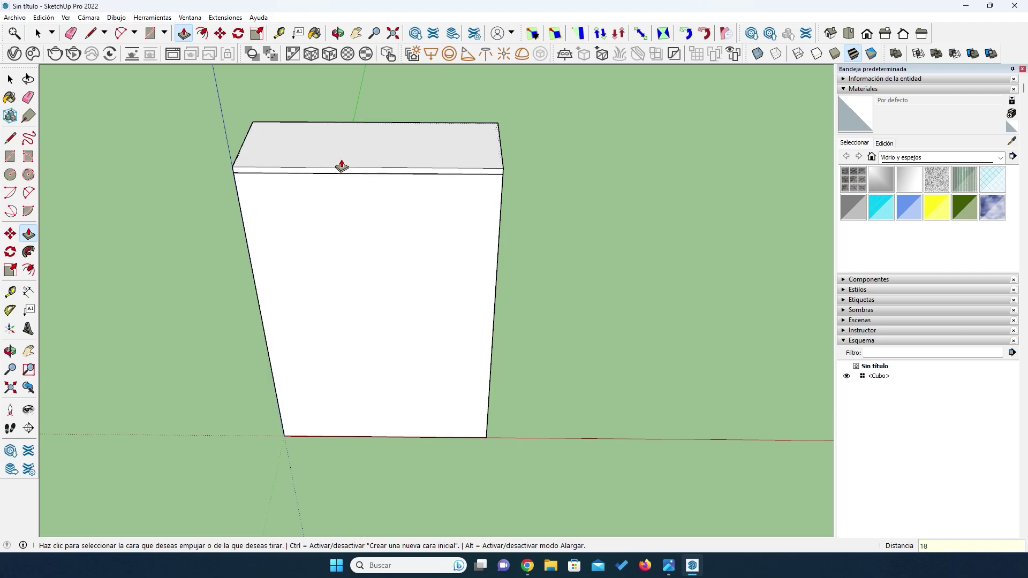
pyautogui.click(341, 166)
# Turn the entire top board into a component named "Tablero superior".
pyautogui.press('space')
pyautogui.click(342, 153)
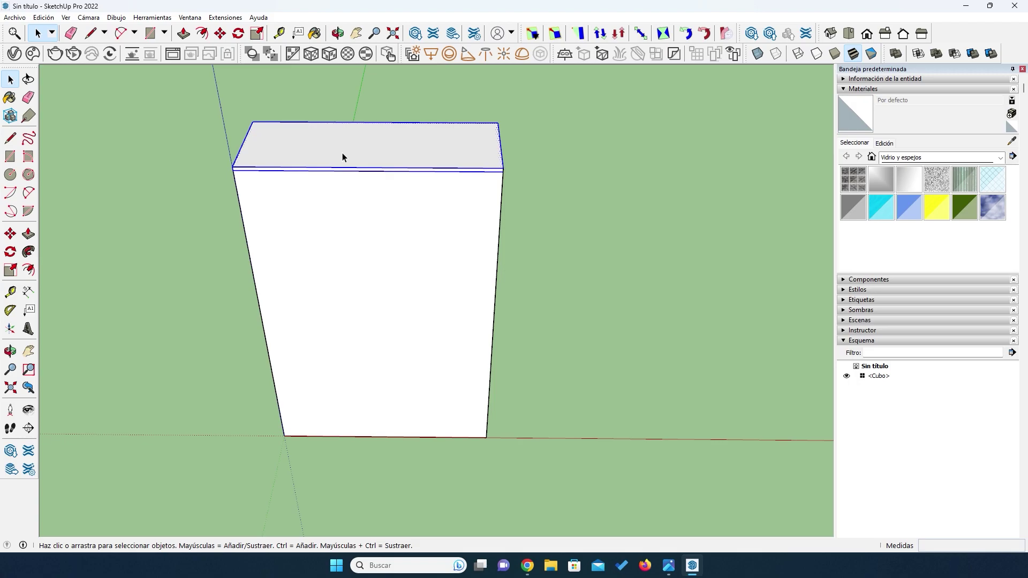
pyautogui.rightClick(342, 153)
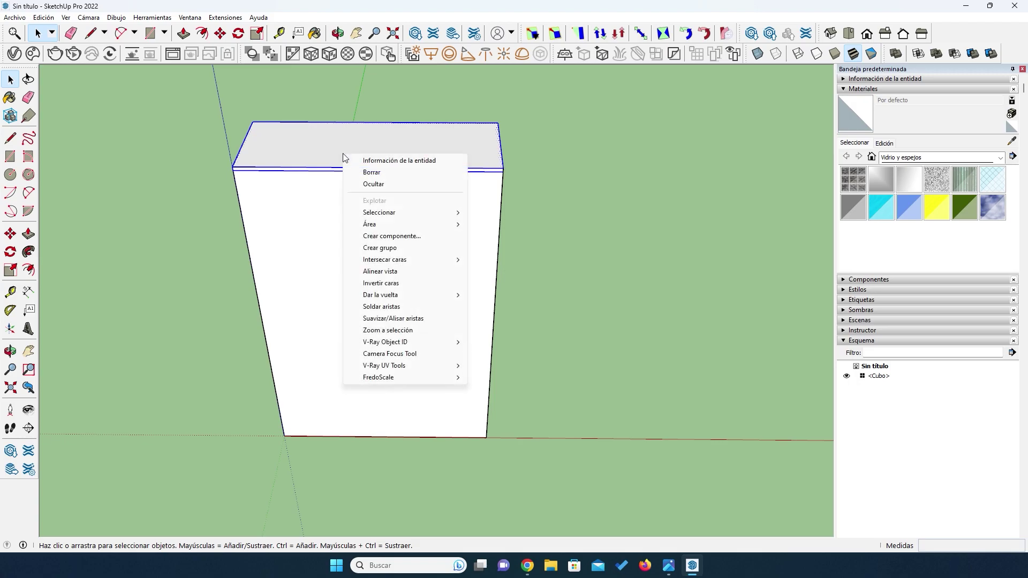
pyautogui.click(377, 236)
pyautogui.write('Tablero supe')
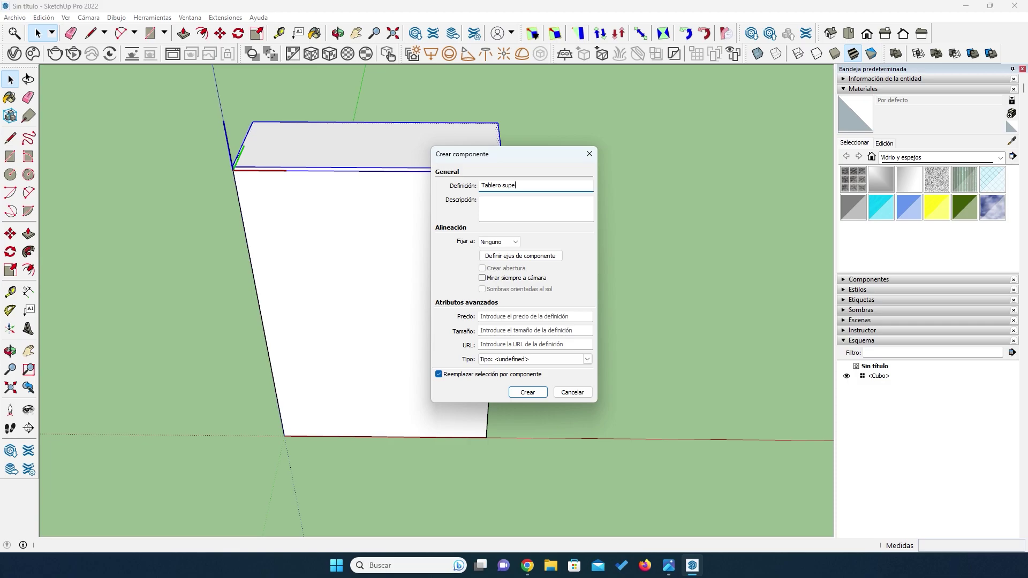
pyautogui.write('rior')
pyautogui.click(528, 392)
pyautogui.press('o')
pyautogui.moveTo(266, 314); pyautogui.dragTo(460, 340)
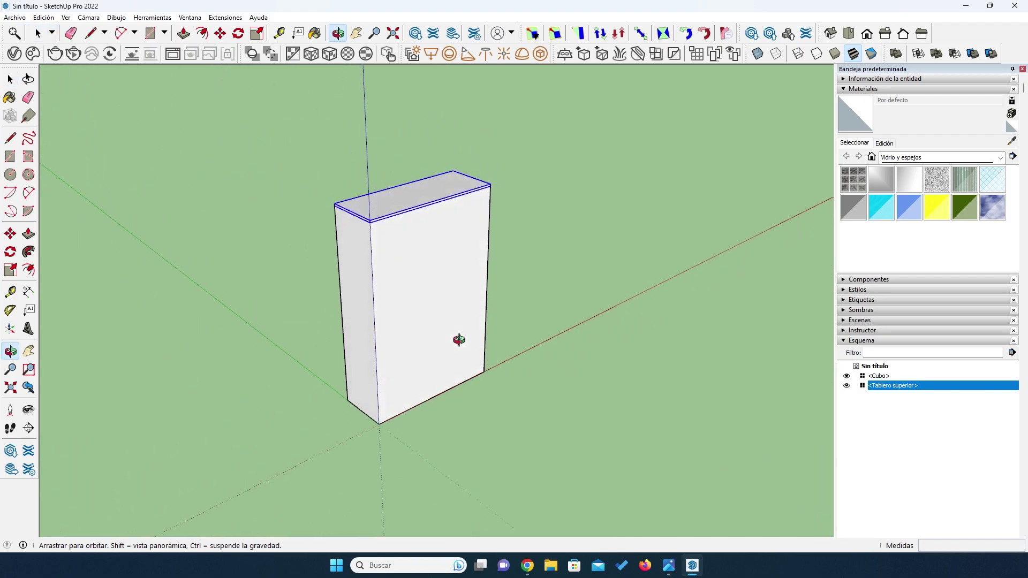
pyautogui.scroll(4, 356, 287)
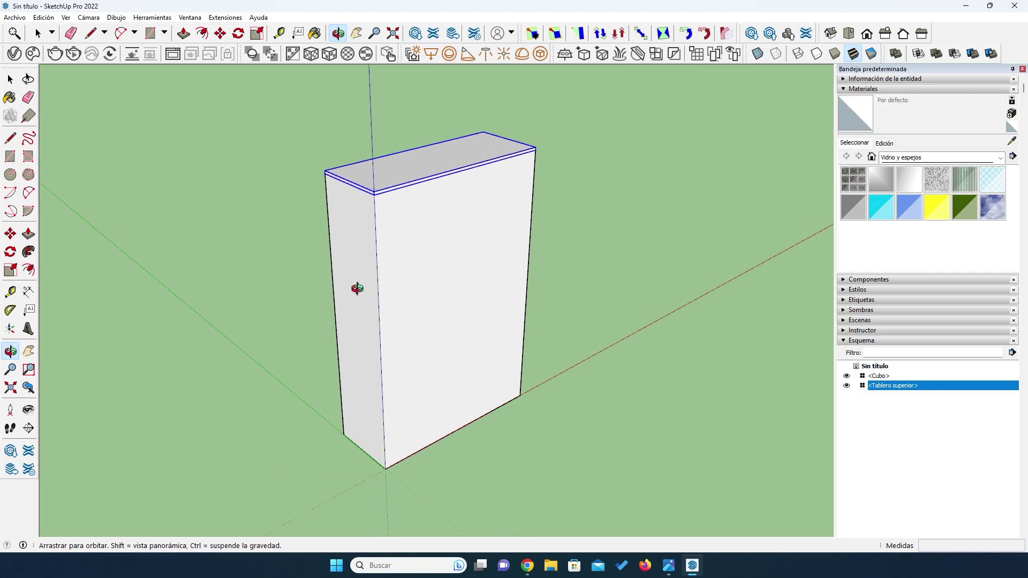
# Draw a rectangle over the box's left side face, from below the top board's back corner to the bottom front corner.
pyautogui.click(9, 160)
pyautogui.click(311, 129)
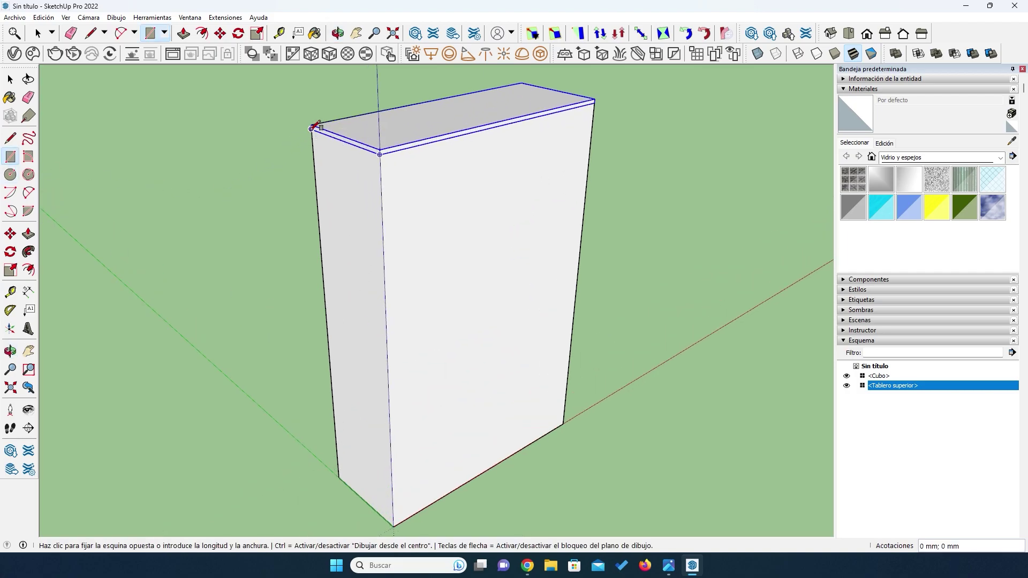
pyautogui.click(393, 526)
# Extrude the side rectangle 18 mm inward to form the wardrobe's left side board.
pyautogui.press('p')
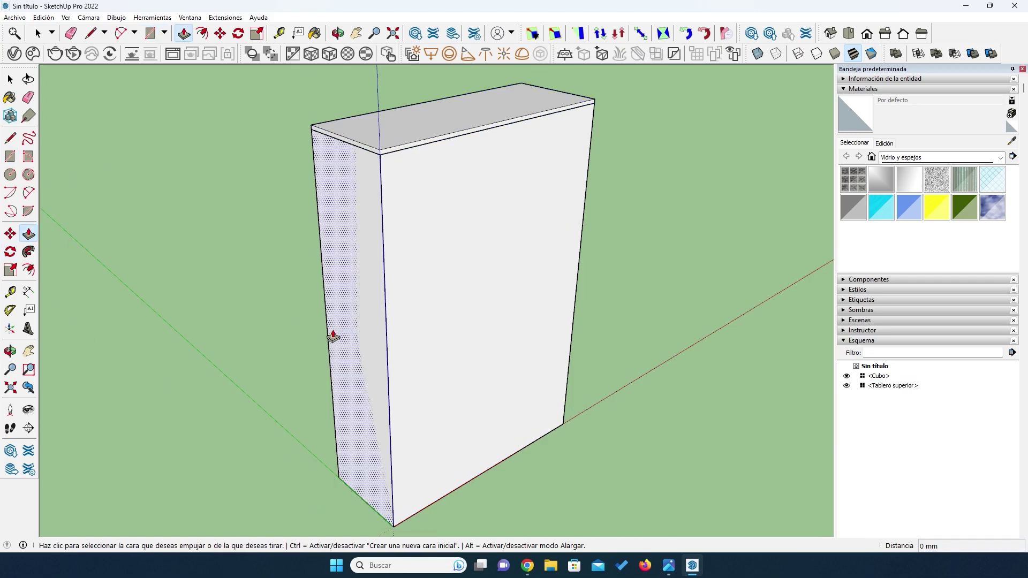
pyautogui.click(373, 351)
pyautogui.write('30')
pyautogui.press('Return')
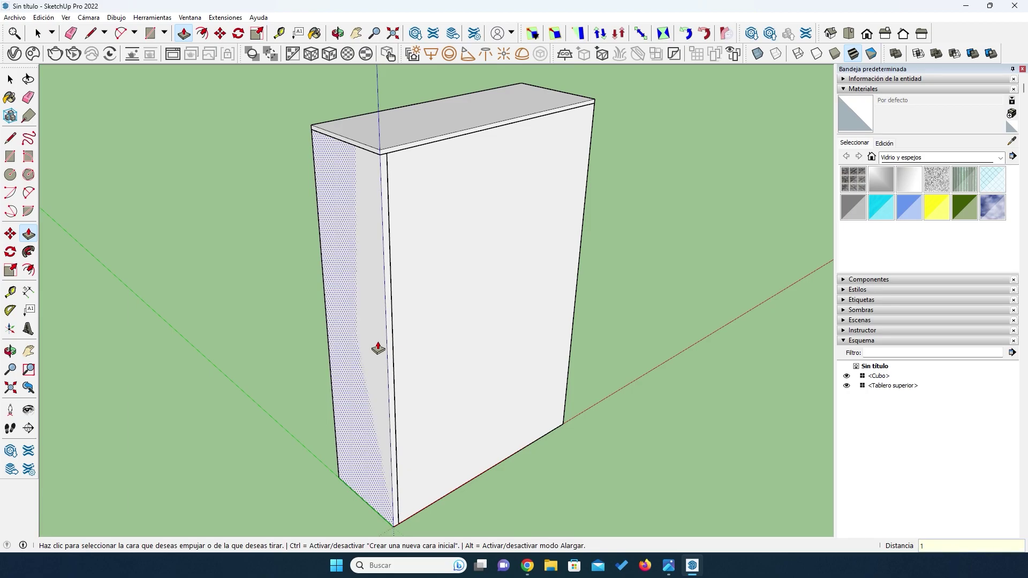
pyautogui.click(378, 349)
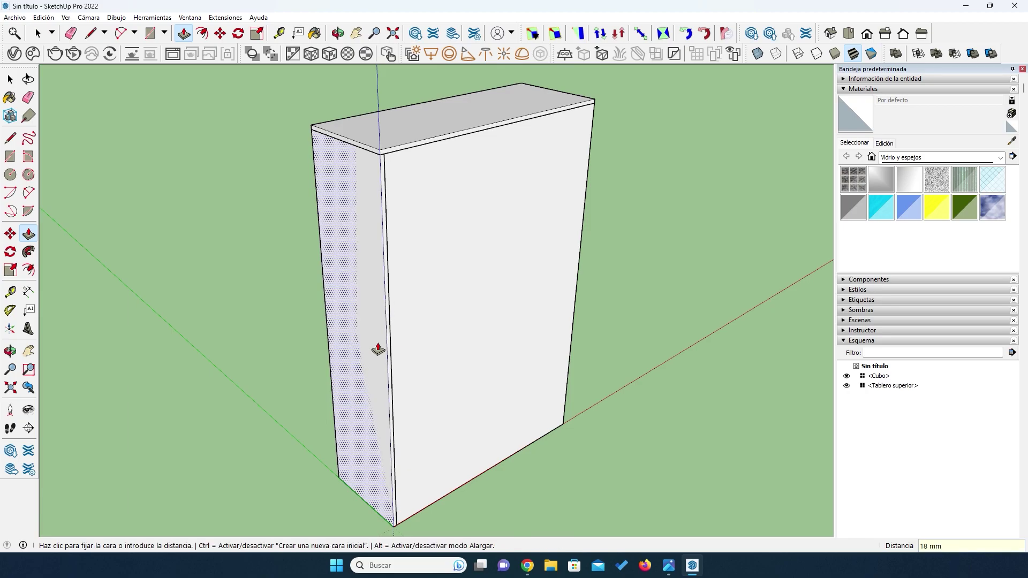
# Turn the entire side board into a component named "Laterales".
pyautogui.press('space')
pyautogui.click(372, 344)
pyautogui.rightClick(371, 338)
pyautogui.click(402, 191)
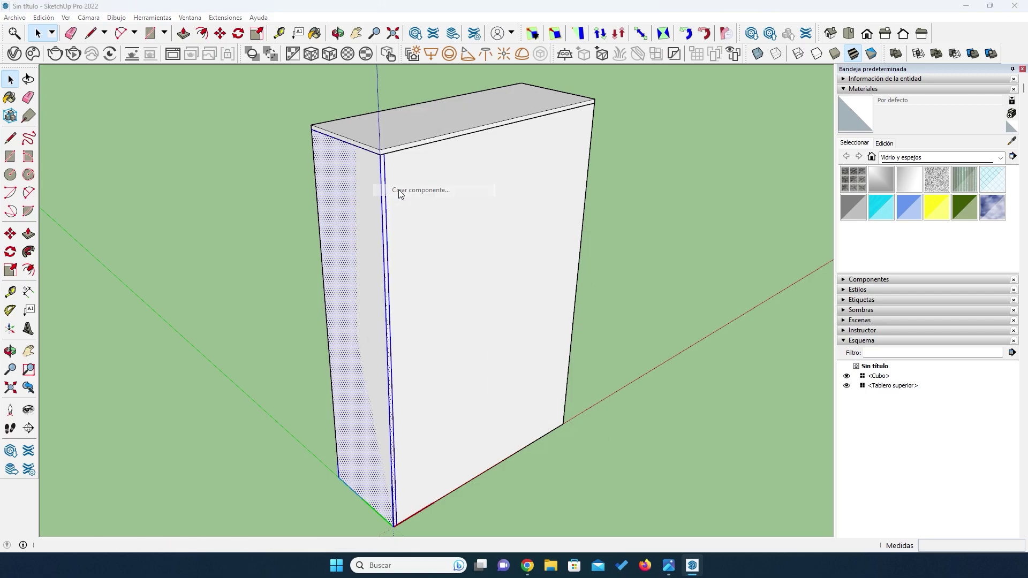
pyautogui.write('Laterales')
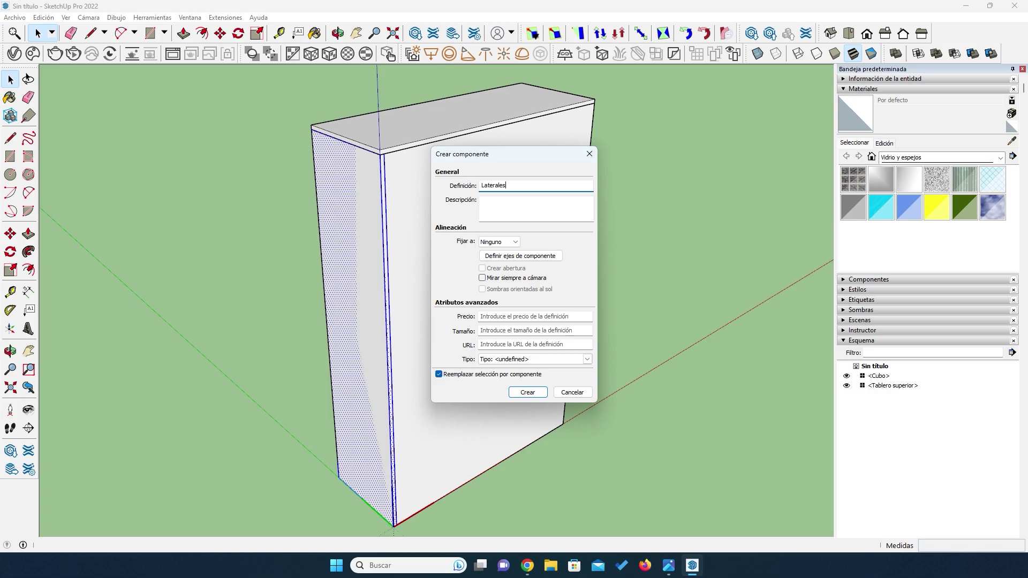
pyautogui.click(524, 393)
# Copy the side board to the opposite end of the wardrobe, aligning its upper front outer corner with the box's edge beneath the top board.
pyautogui.press('o')
pyautogui.moveTo(432, 375); pyautogui.dragTo(509, 324)
pyautogui.moveTo(529, 205); pyautogui.dragTo(419, 218)
pyautogui.click(10, 234)
pyautogui.click(351, 144)
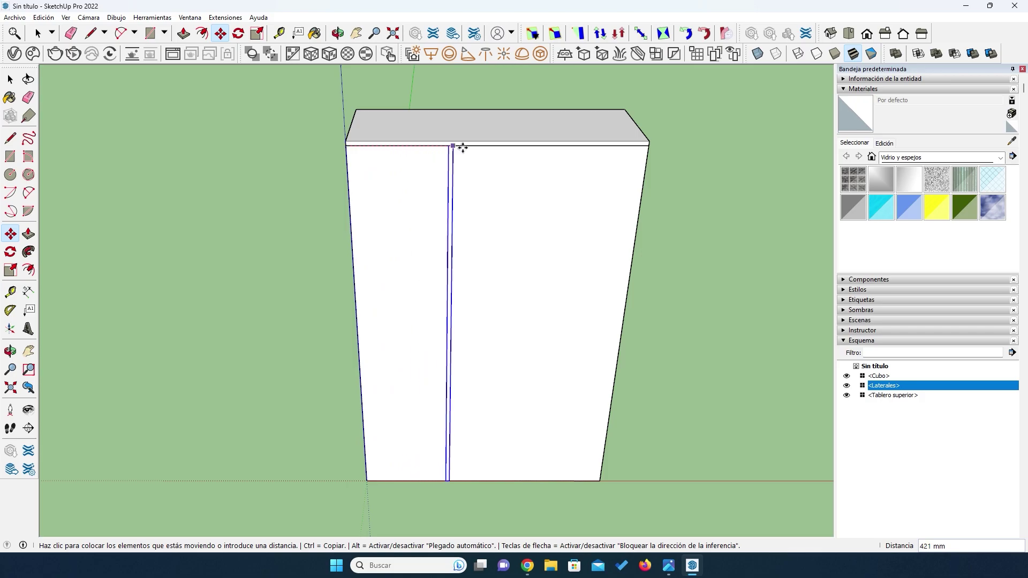
pyautogui.click(648, 145)
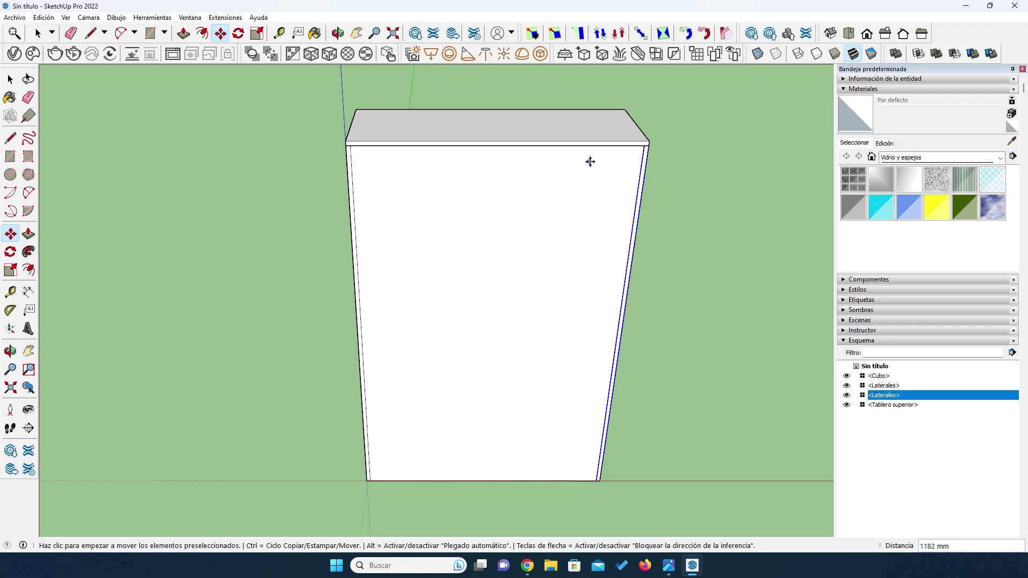
# Switch to the reference image of the finished wardrobe, examine its lower front construction, and return to the SketchUp model.
pyautogui.scroll(3, 589, 161)
pyautogui.scroll(-3, 663, 159)
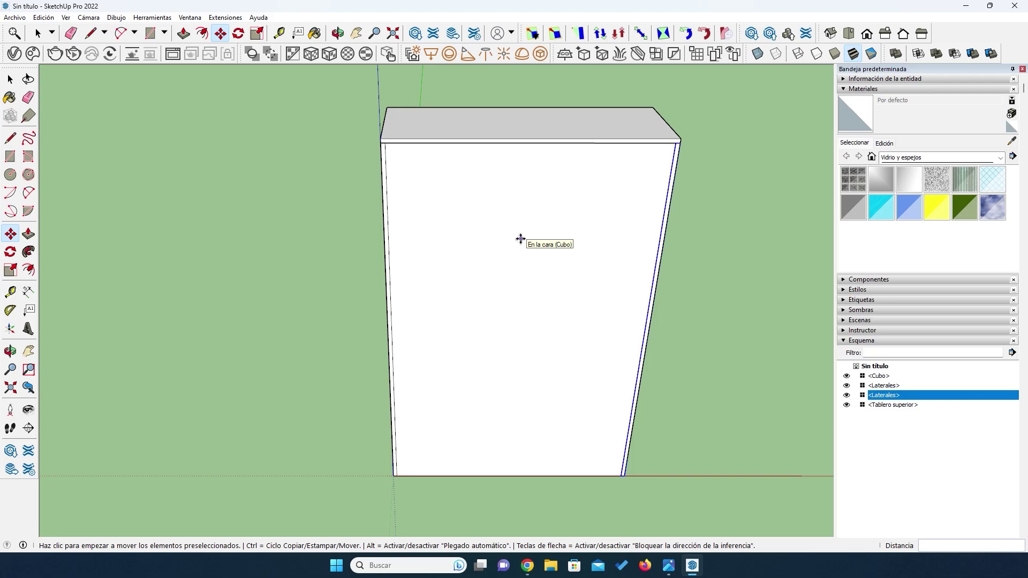
pyautogui.press('o')
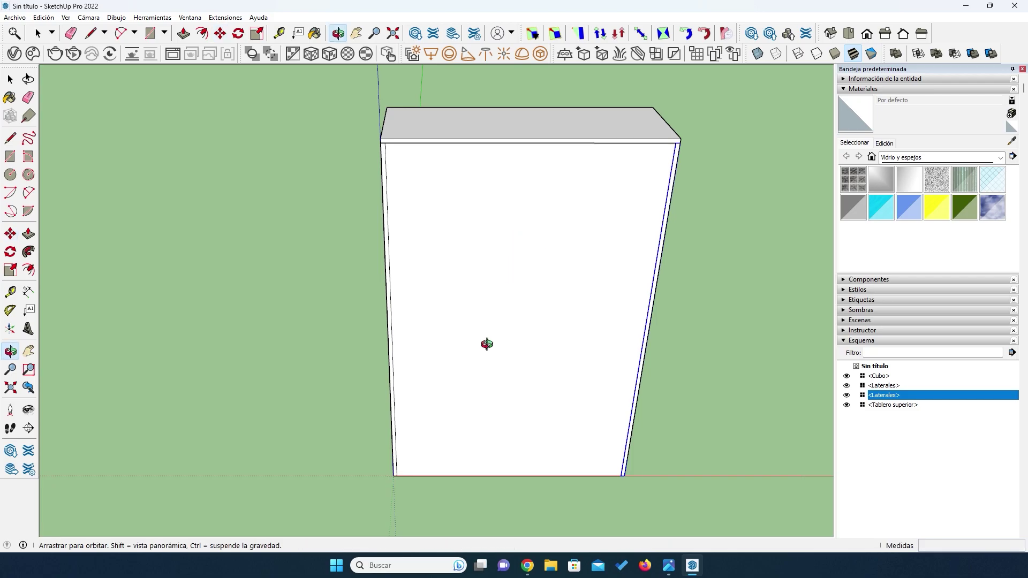
pyautogui.moveTo(469, 367); pyautogui.dragTo(479, 364)
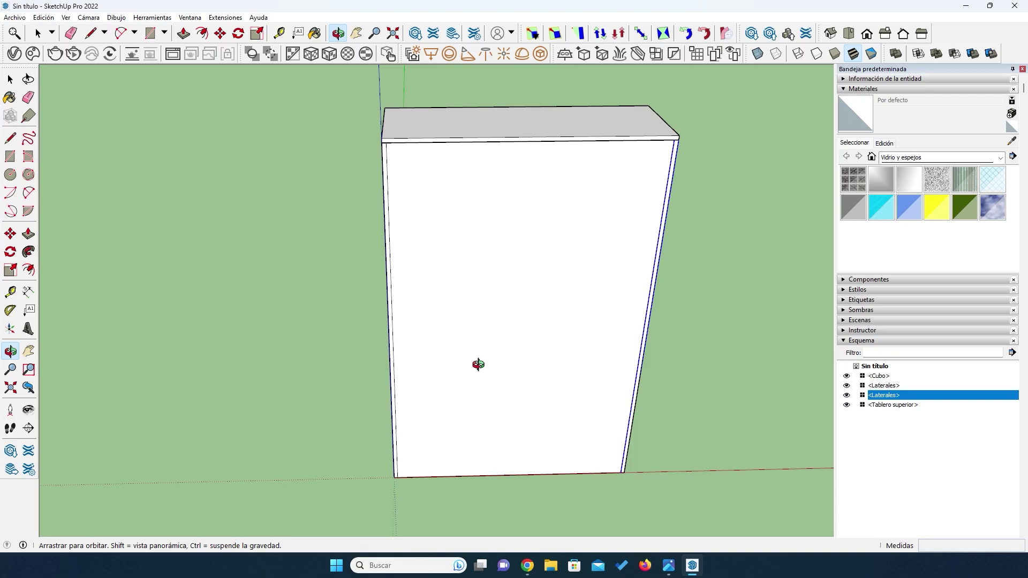
pyautogui.click(669, 565)
pyautogui.scroll(2, 471, 486)
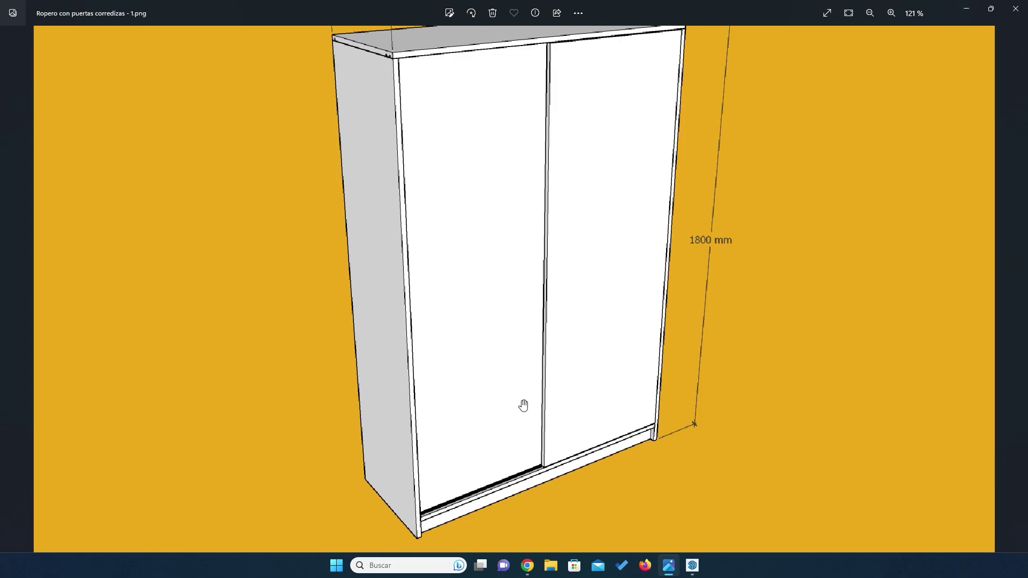
pyautogui.scroll(-1, 508, 395)
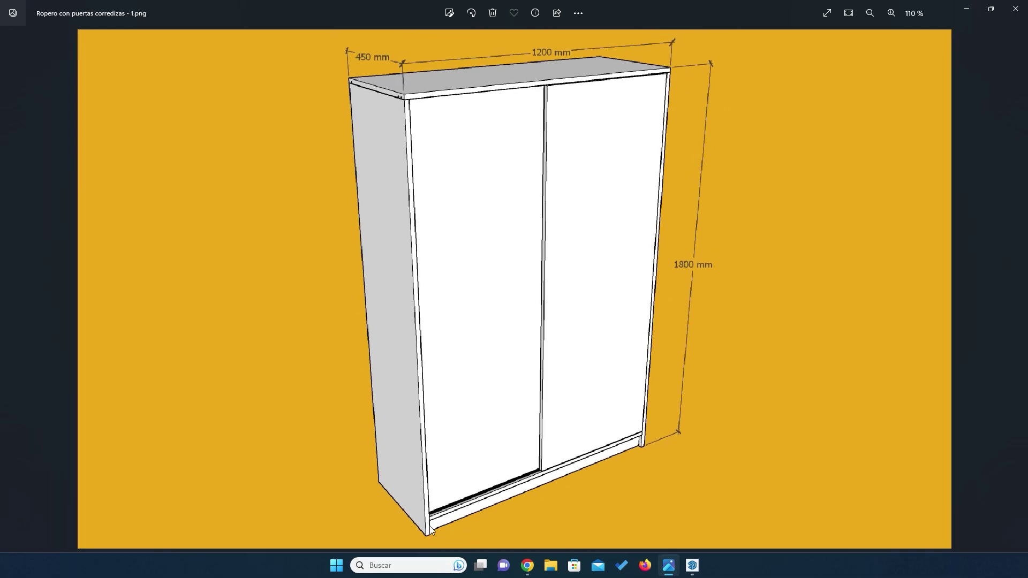
pyautogui.click(691, 566)
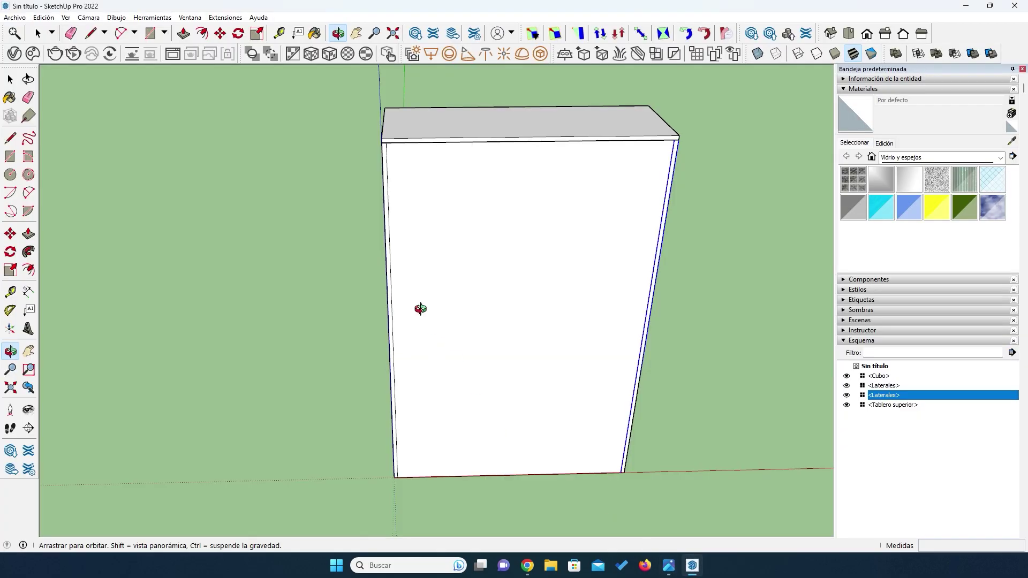
# Place a guide point 70 mm above the lower front inner corner of the left side board.
pyautogui.scroll(5, 406, 486)
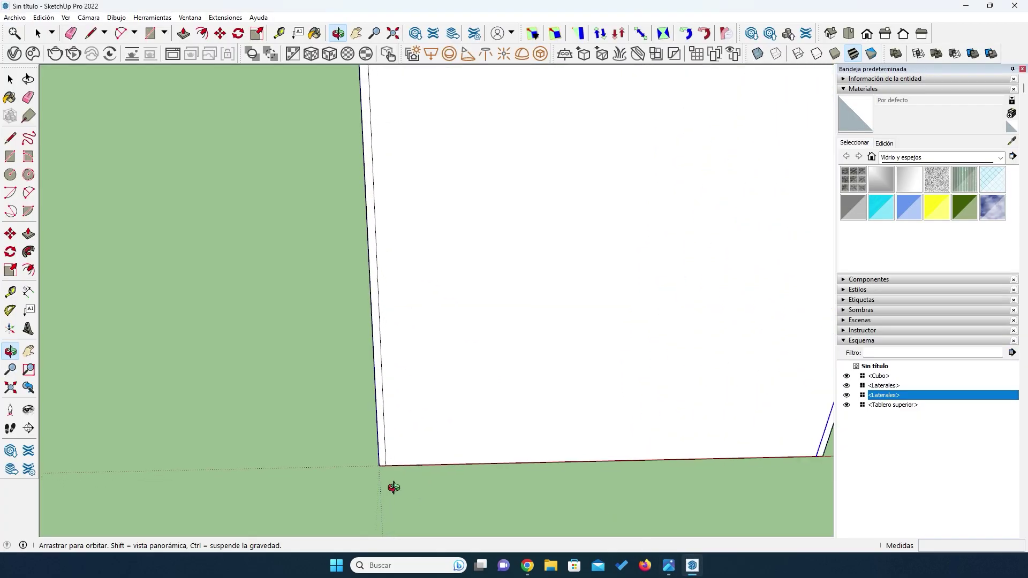
pyautogui.click(7, 293)
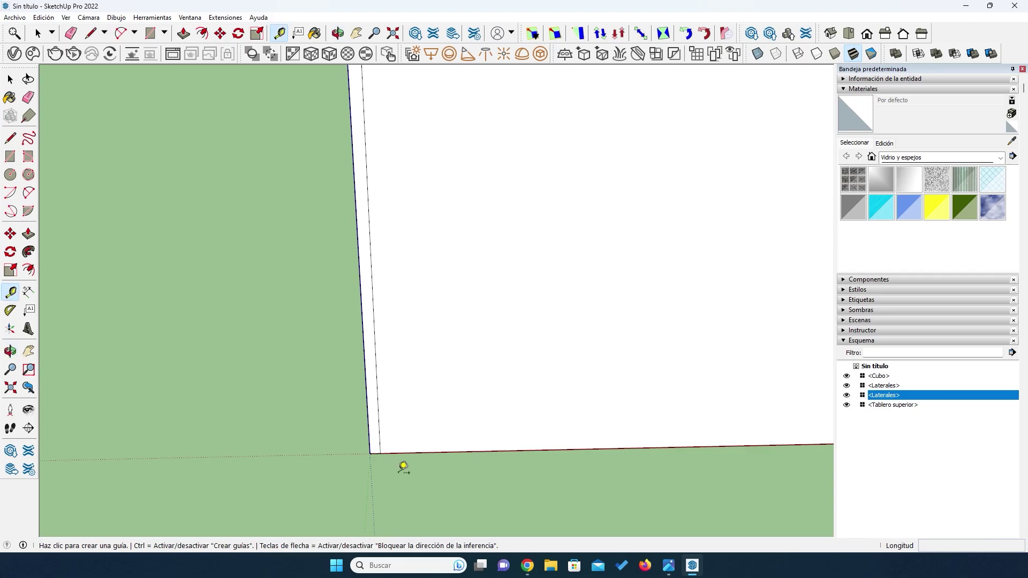
pyautogui.click(380, 453)
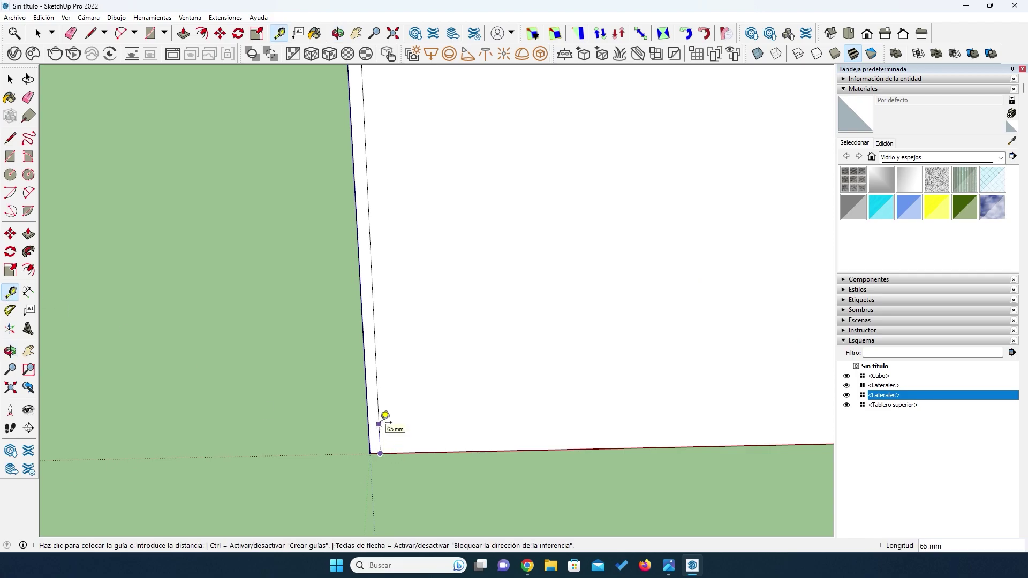
pyautogui.write('70')
pyautogui.press('Return')
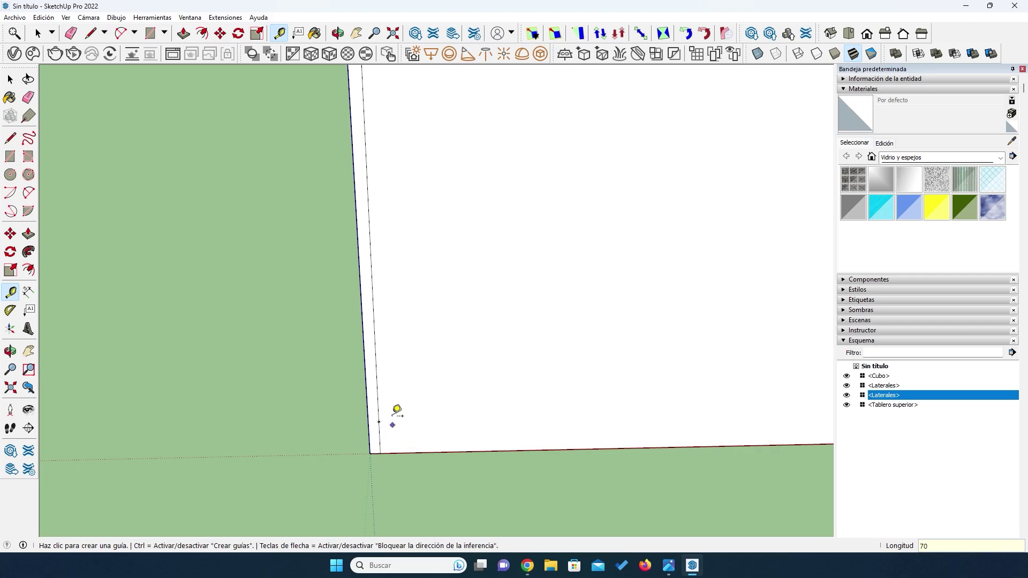
pyautogui.scroll(2, 393, 420)
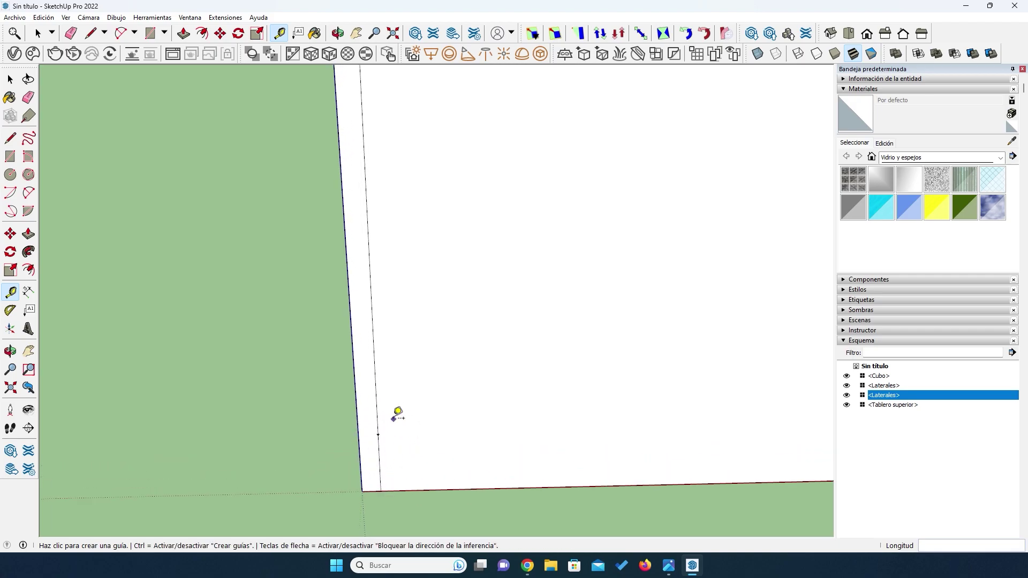
# Hide the top board and the reference box, leaving only the two side boards visible.
pyautogui.scroll(-2, 397, 415)
pyautogui.scroll(-2, 423, 351)
pyautogui.press('o')
pyautogui.scroll(-2, 455, 272)
pyautogui.scroll(2, 503, 158)
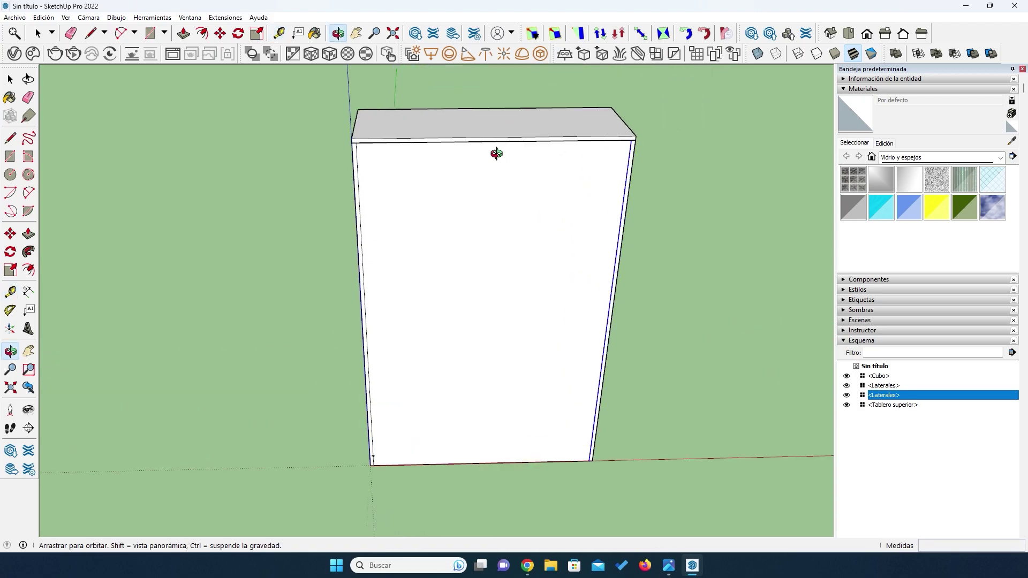
pyautogui.moveTo(428, 138); pyautogui.dragTo(463, 179)
pyautogui.moveTo(475, 141); pyautogui.dragTo(487, 145)
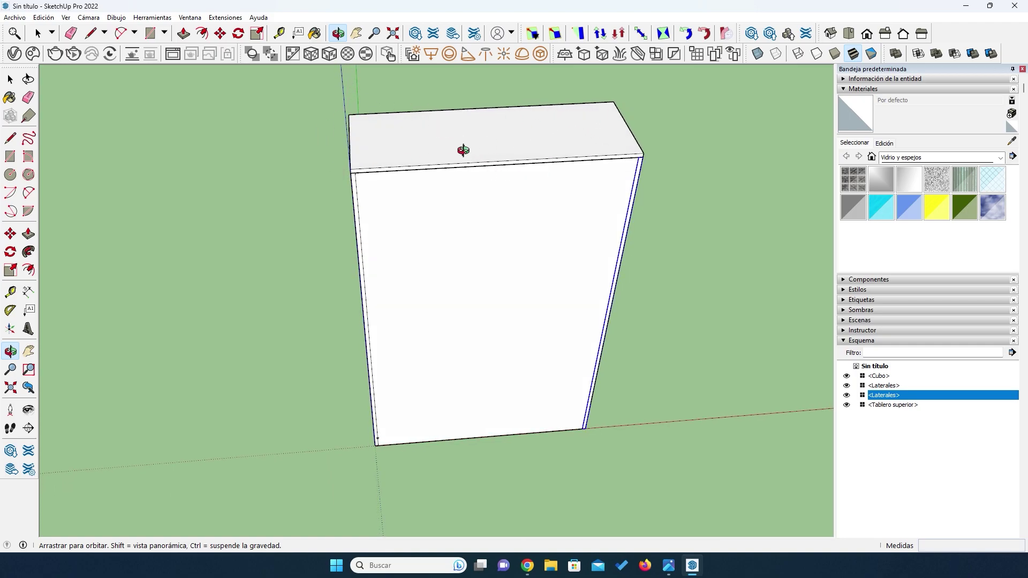
pyautogui.scroll(2, 441, 137)
pyautogui.scroll(-2, 441, 179)
pyautogui.press('space')
pyautogui.click(464, 180)
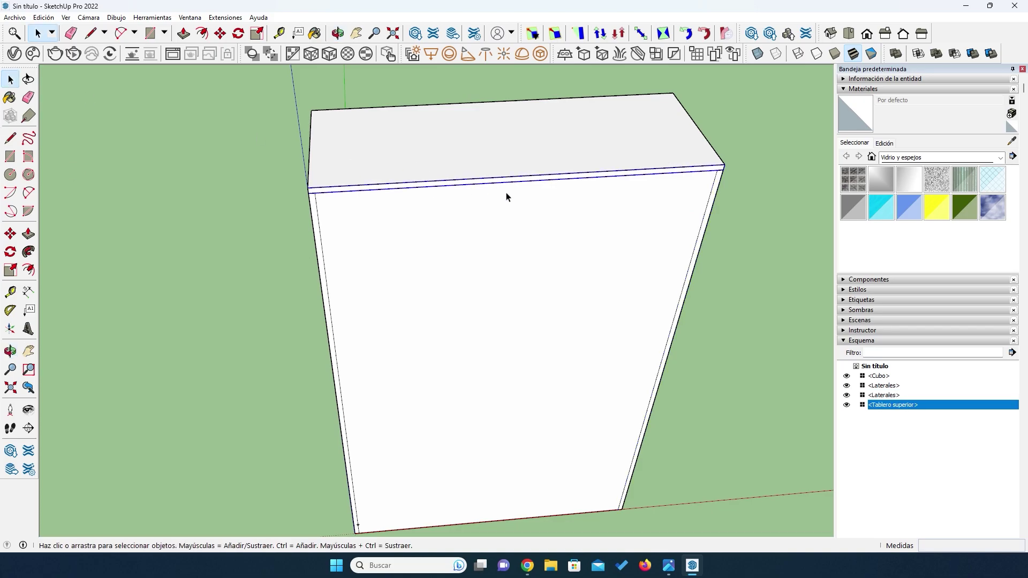
pyautogui.click(846, 405)
pyautogui.click(549, 271)
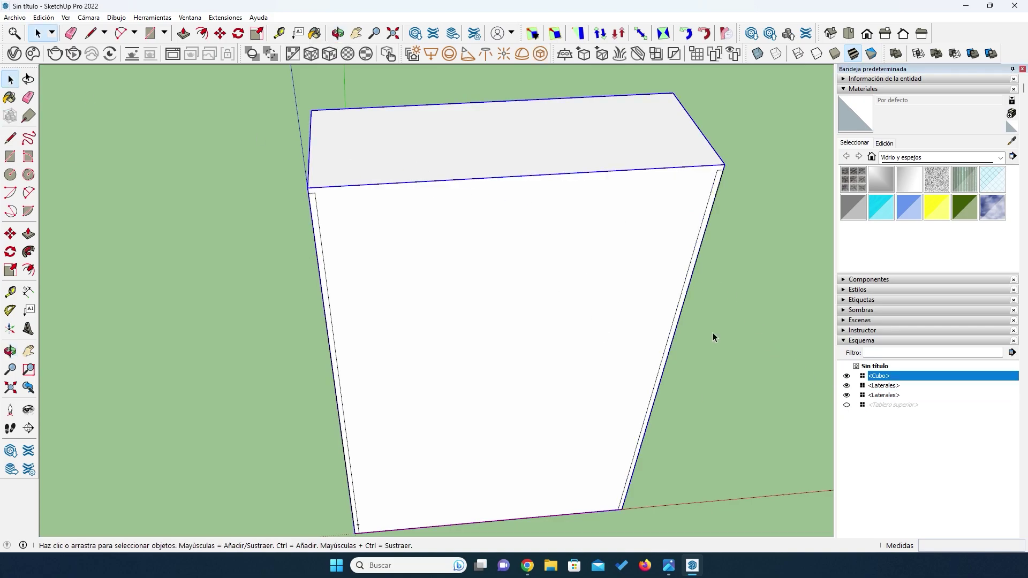
pyautogui.click(846, 376)
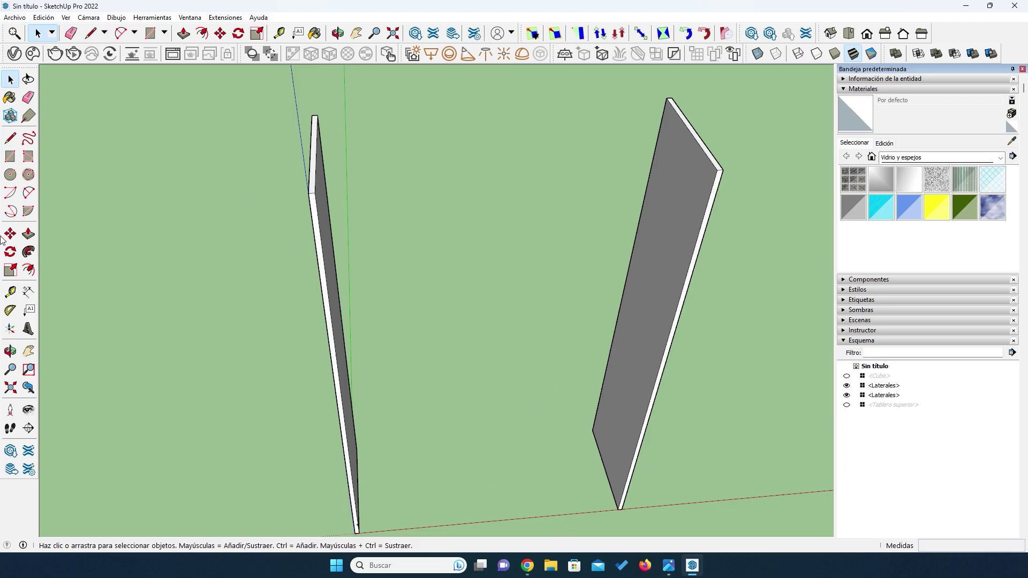
# Draw a 1164 x 450 mm rectangle between the upper inner corners of the side boards and extrude it downward to the other boards' thickness.
pyautogui.click(10, 156)
pyautogui.click(318, 115)
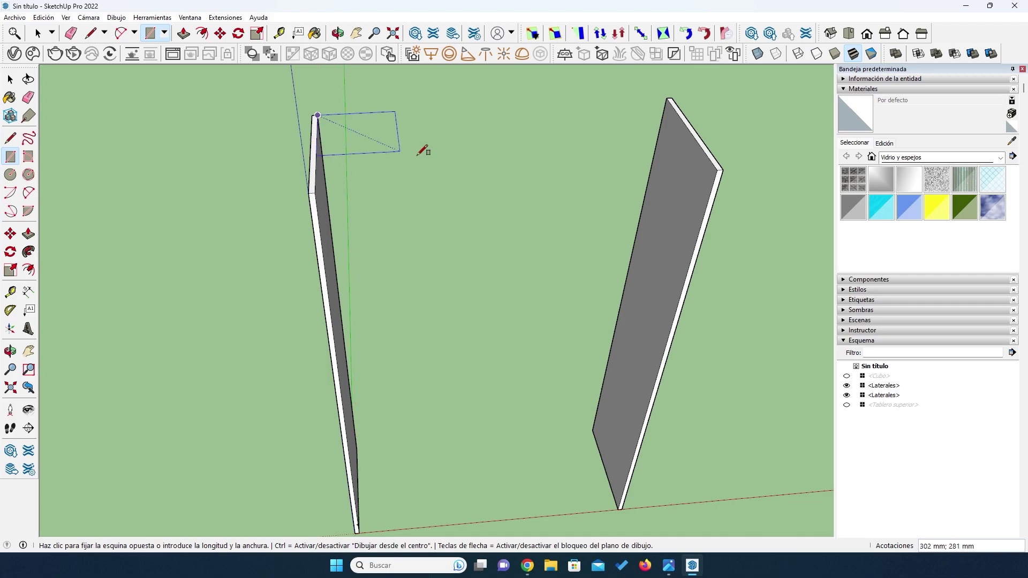
pyautogui.click(717, 170)
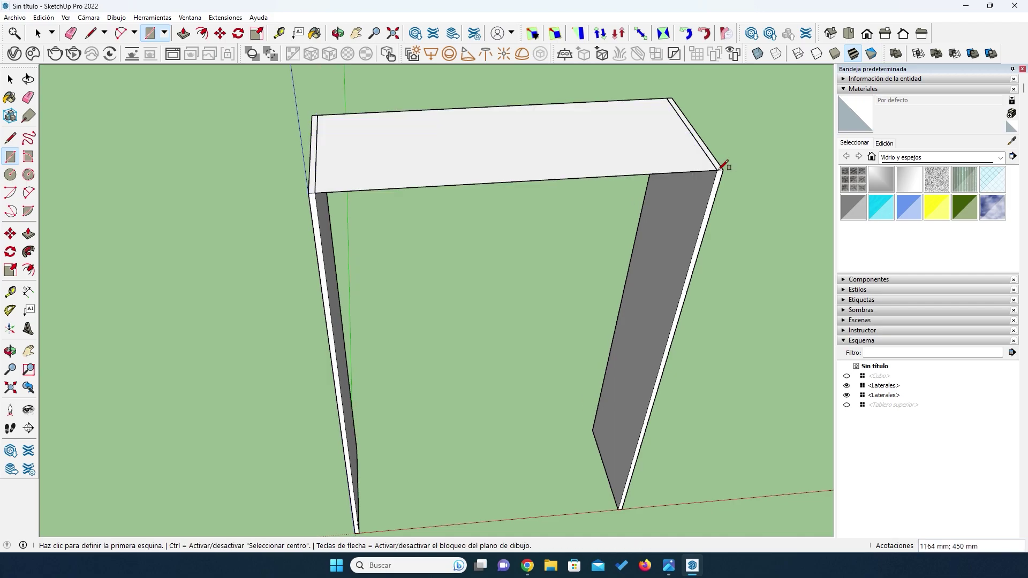
pyautogui.click(29, 234)
pyautogui.moveTo(525, 165); pyautogui.dragTo(522, 174)
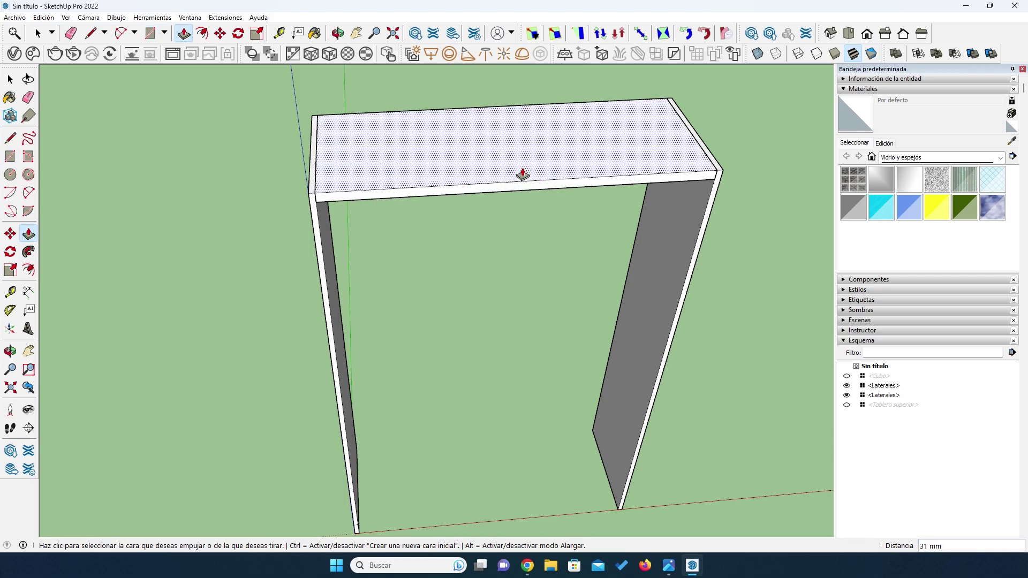
# Turn the entire horizontal board between the sides into a component named "Tablero base".
pyautogui.press('space')
pyautogui.click(489, 160)
pyautogui.rightClick(489, 159)
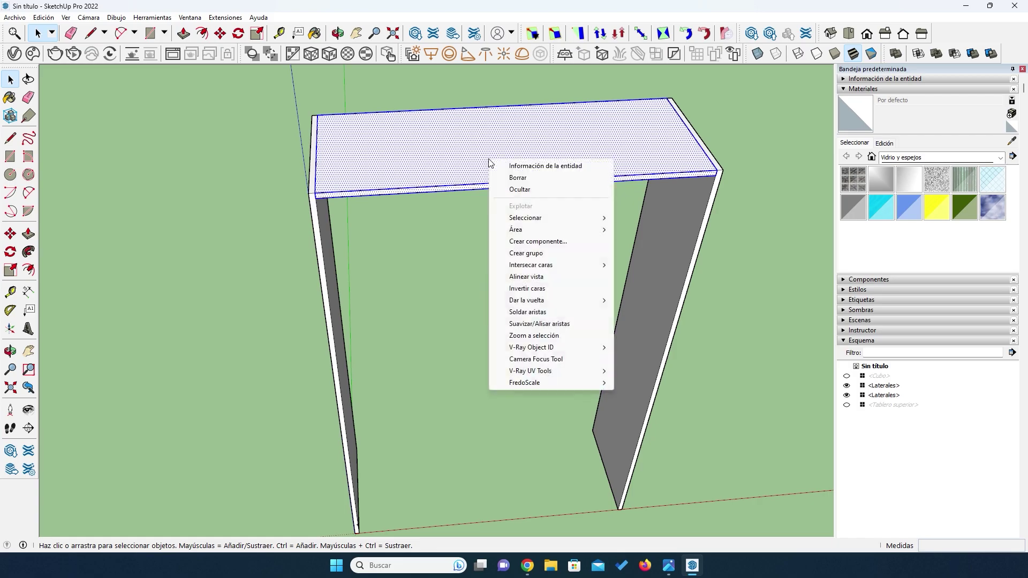
pyautogui.click(523, 244)
pyautogui.write('Tablero base')
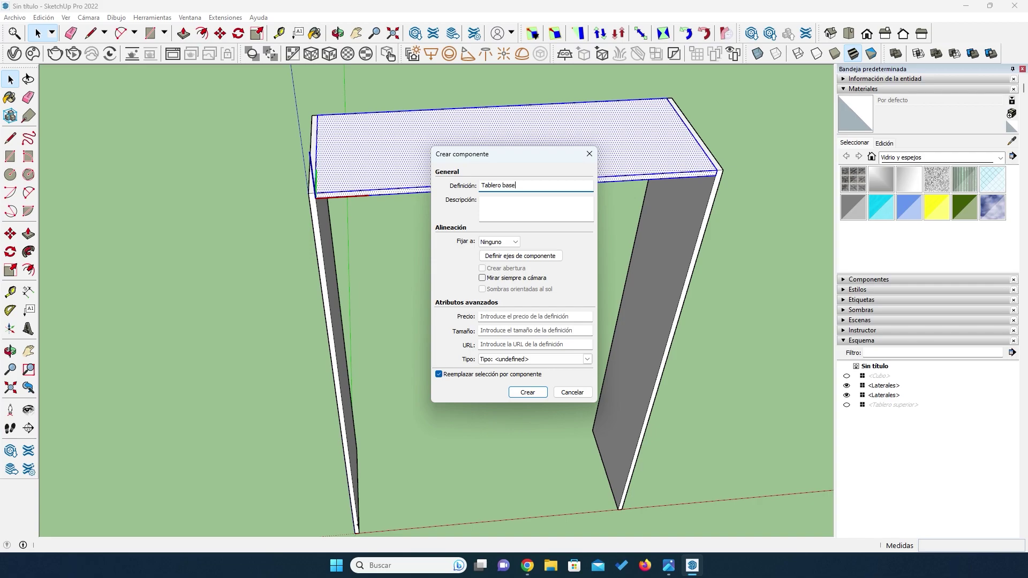
pyautogui.click(520, 396)
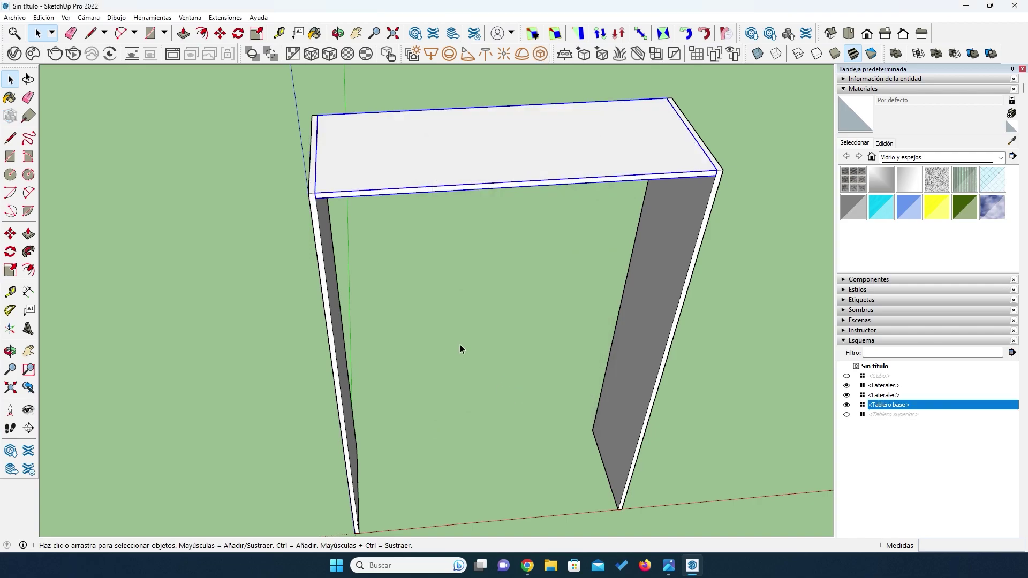
# Move the base board down between the sides so its lower front corner sits on the 70 mm guide point.
pyautogui.press('o')
pyautogui.moveTo(439, 354); pyautogui.dragTo(466, 348)
pyautogui.click(10, 234)
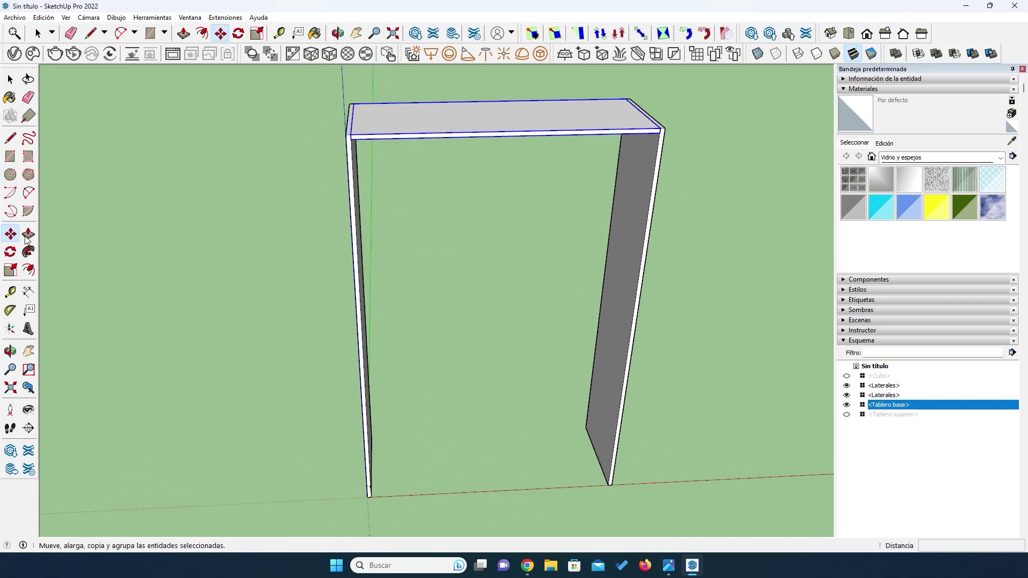
pyautogui.click(353, 140)
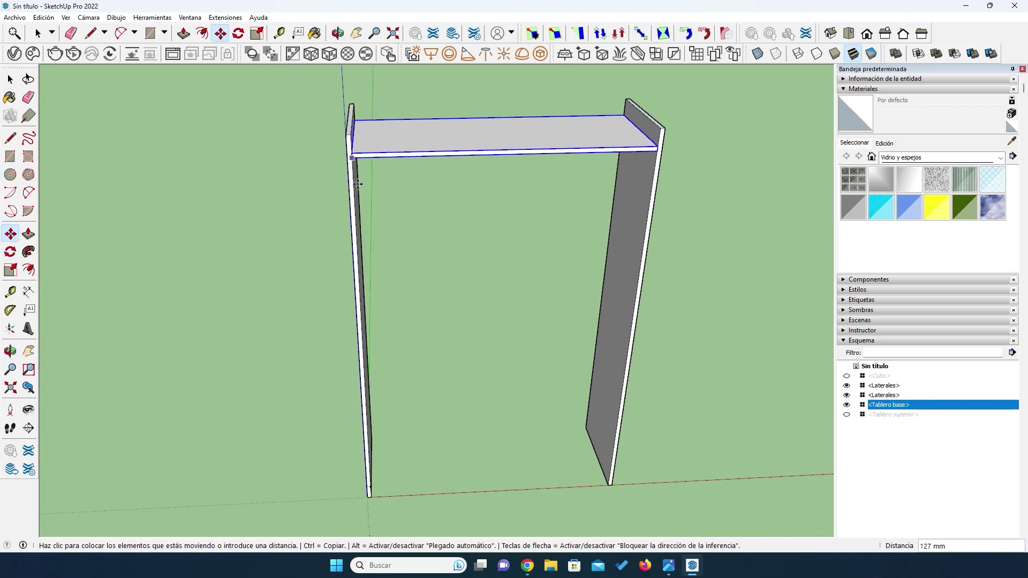
pyautogui.scroll(5, 372, 484)
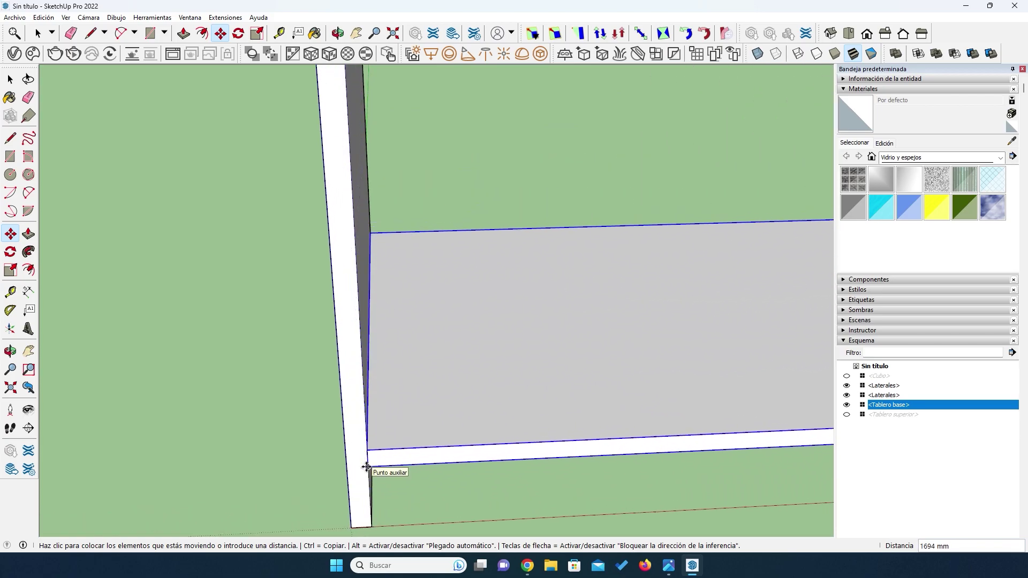
pyautogui.click(367, 467)
pyautogui.scroll(-5, 280, 301)
pyautogui.scroll(-3, 329, 394)
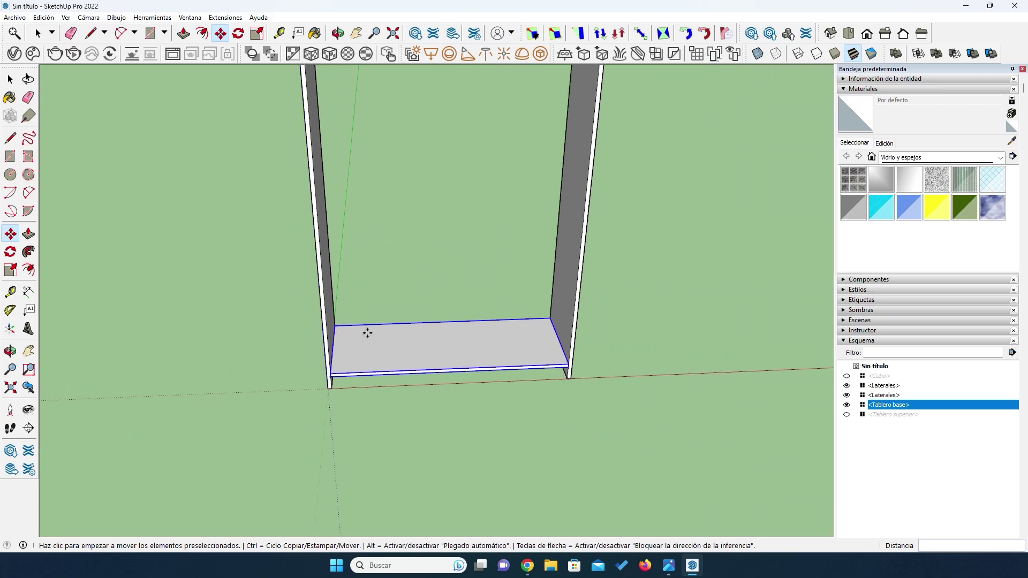
pyautogui.scroll(-4, 409, 223)
pyautogui.scroll(3, 443, 66)
pyautogui.scroll(2, 430, 103)
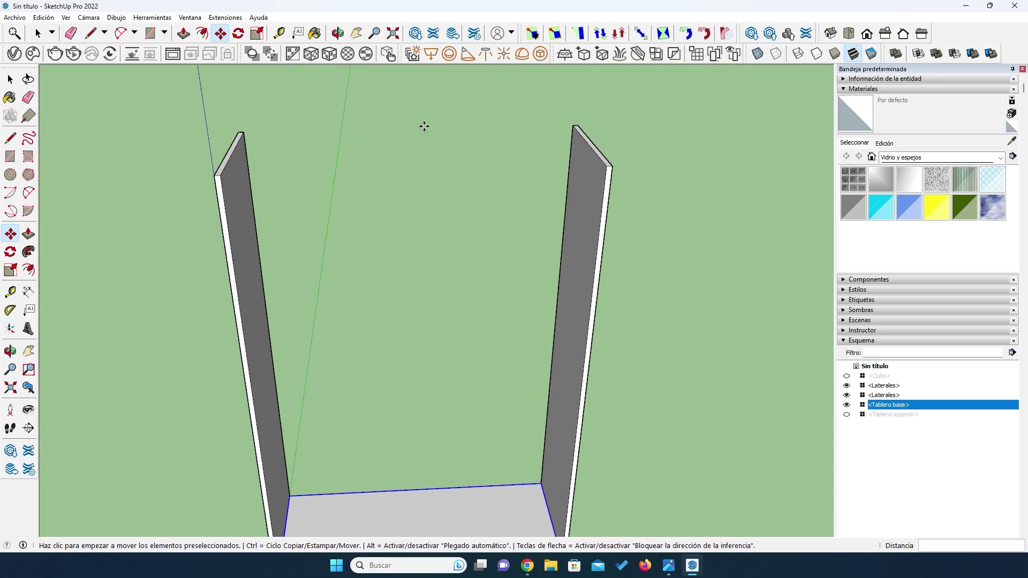
# Unhide the top board and check the compartment widths in the second wardrobe reference image, then return to the SketchUp model.
pyautogui.click(846, 415)
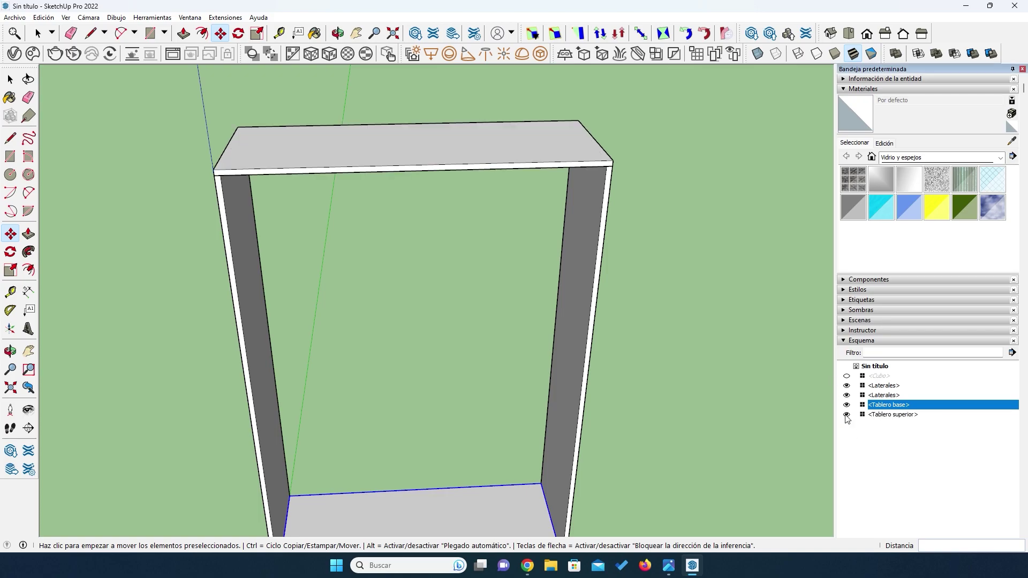
pyautogui.click(668, 565)
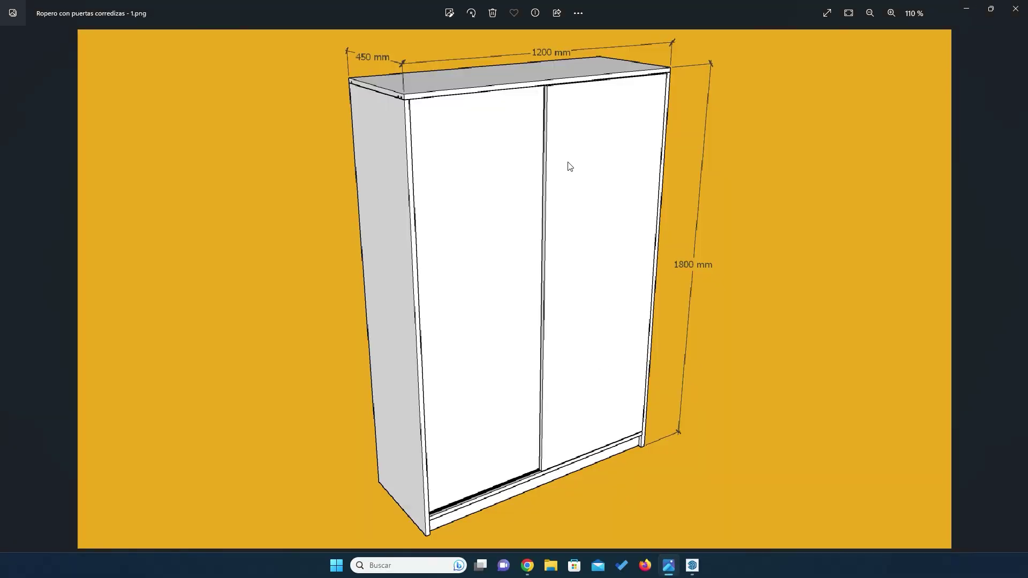
pyautogui.press('Right')
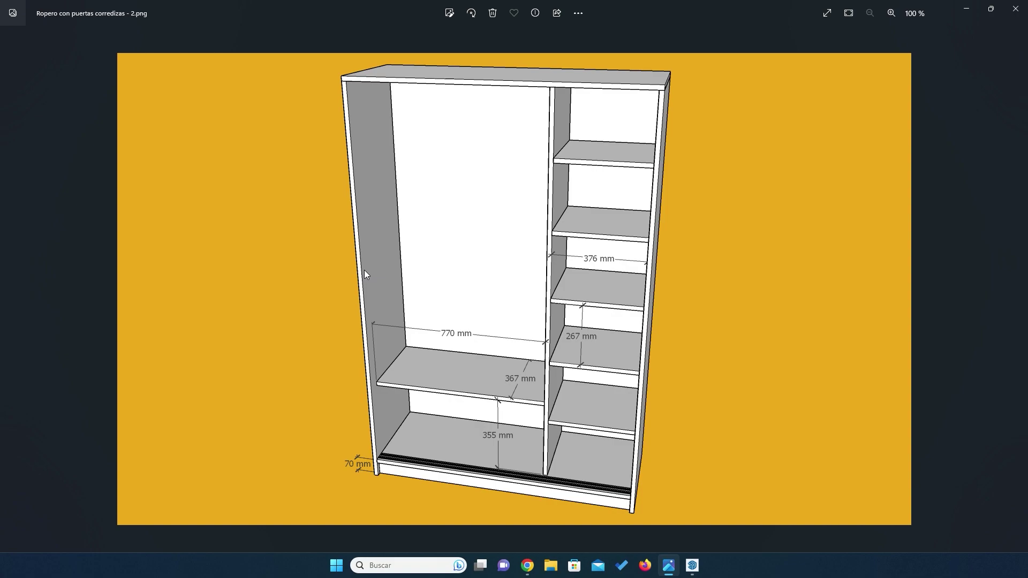
pyautogui.click(693, 565)
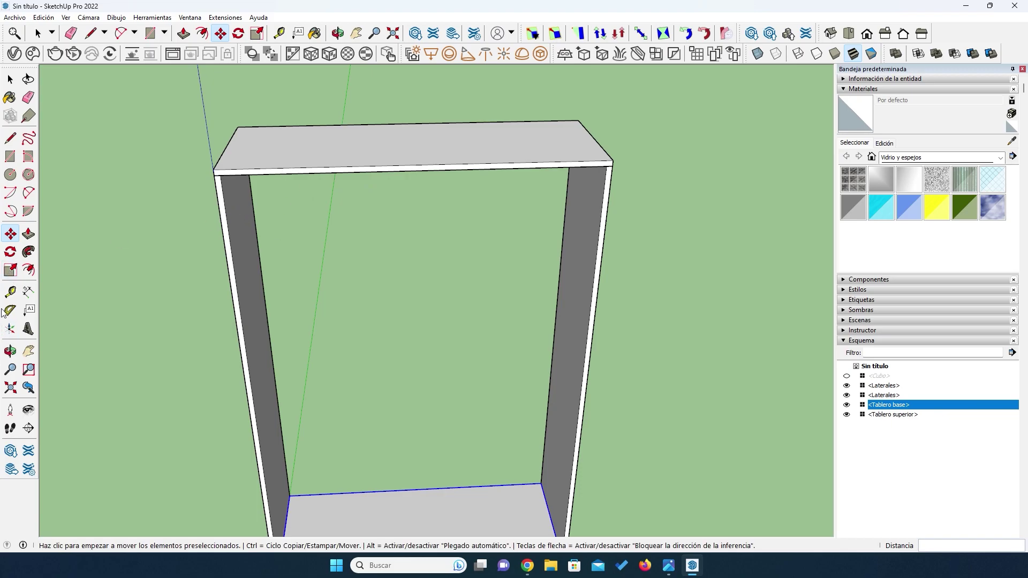
# Place a guide point 770 mm from the left side board's inner upper front corner along the top board's lower front edge.
pyautogui.click(10, 292)
pyautogui.click(220, 175)
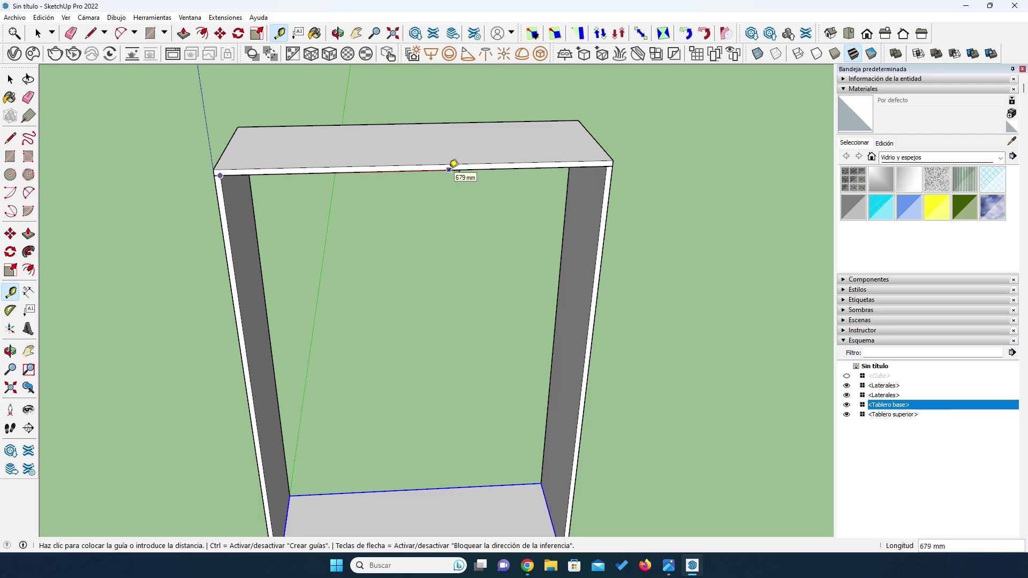
pyautogui.write('770')
pyautogui.press('Return')
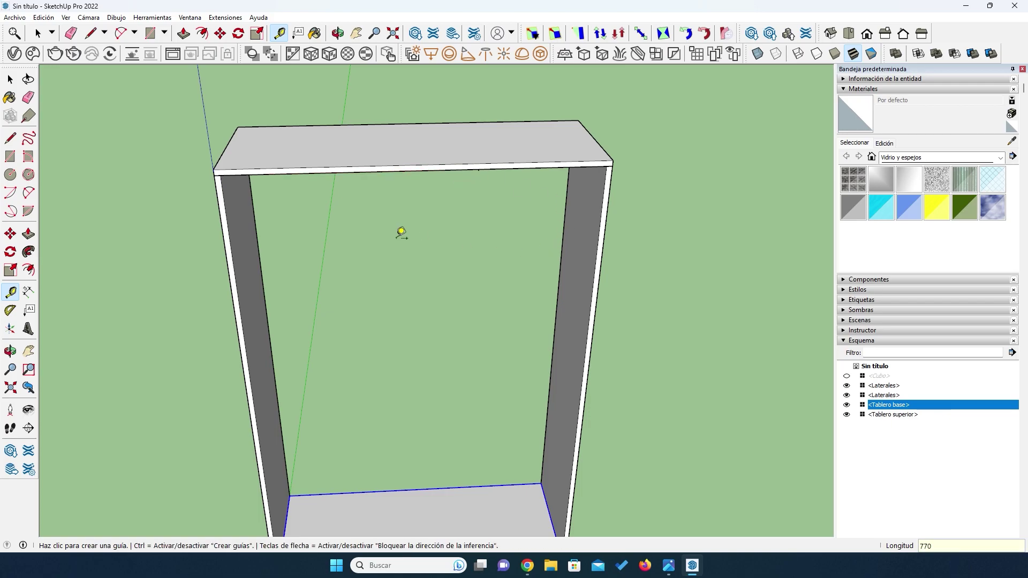
pyautogui.scroll(3, 465, 182)
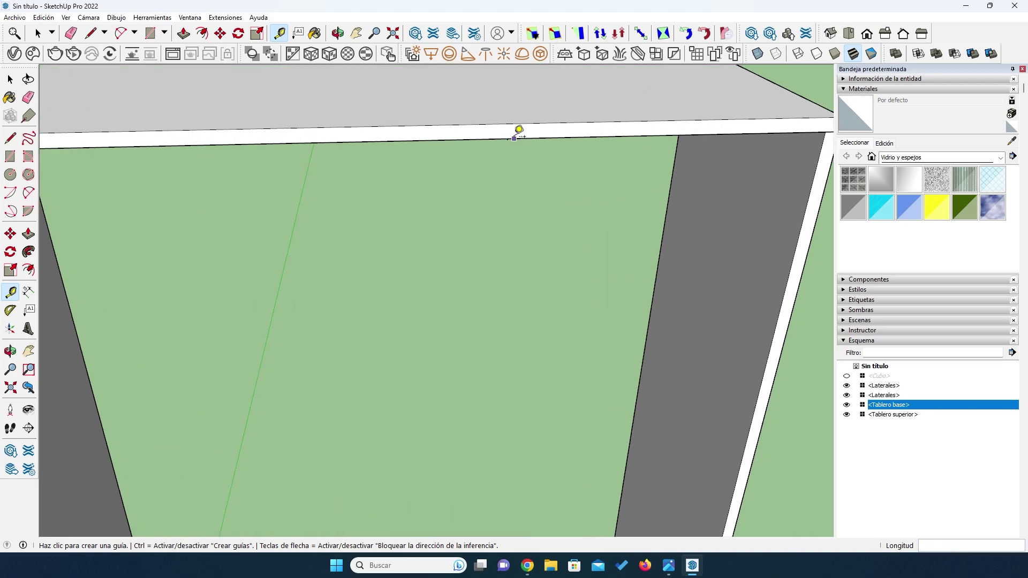
pyautogui.scroll(1, 517, 134)
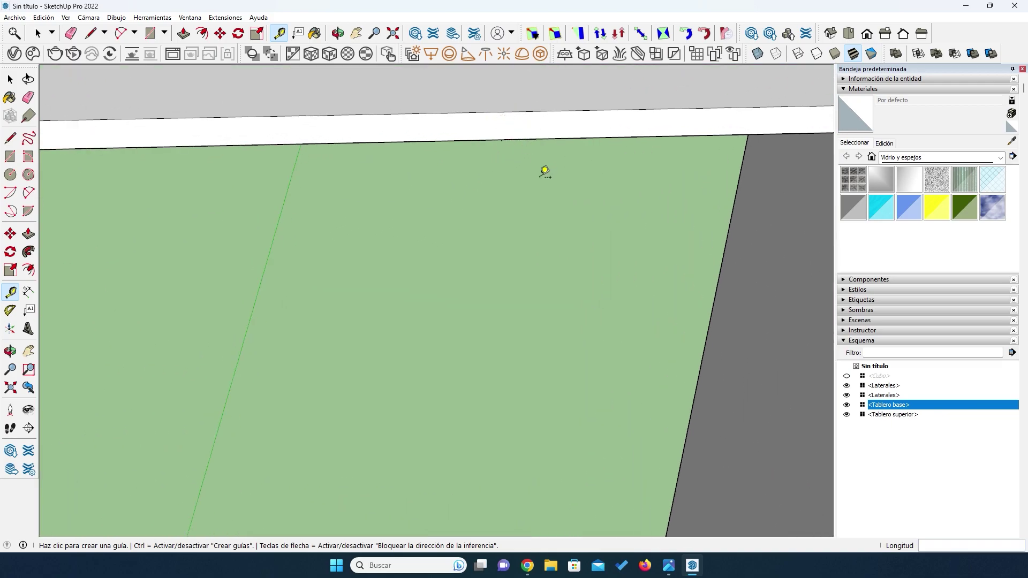
pyautogui.scroll(-3, 535, 179)
pyautogui.scroll(-3, 531, 186)
# Draw a 1694 x 450 mm rectangle on the left side board's inner face, spanning from the top board to the base board.
pyautogui.moveTo(440, 310)
pyautogui.mouseDown(button='middle')
pyautogui.moveTo(408, 333)
pyautogui.moveTo(277, 289)
pyautogui.moveTo(425, 332)
pyautogui.moveTo(394, 299)
pyautogui.moveTo(362, 382)
pyautogui.mouseUp(button='middle')
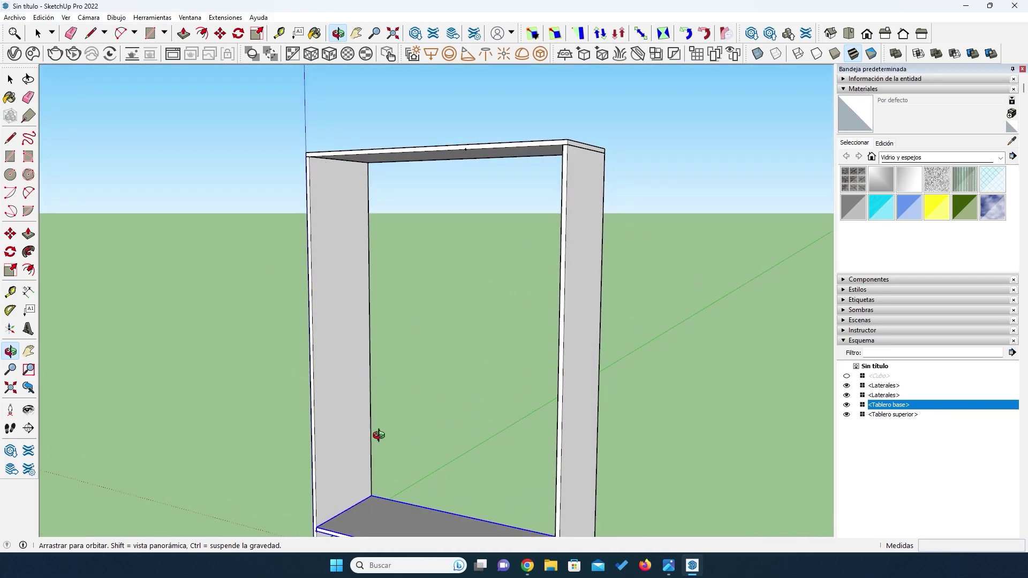
pyautogui.scroll(-1, 379, 434)
pyautogui.scroll(1, 372, 476)
pyautogui.scroll(-1, 370, 480)
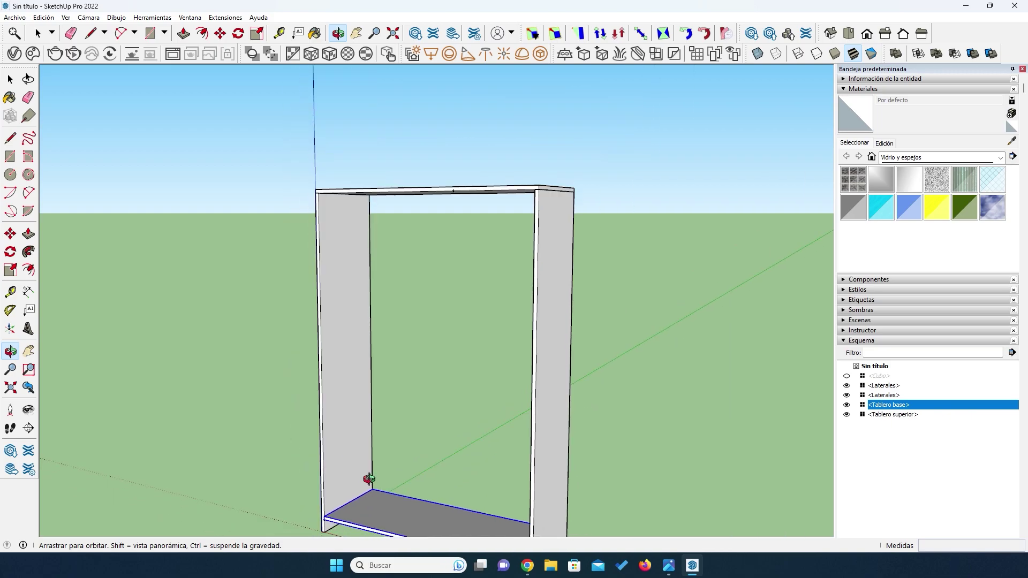
pyautogui.click(10, 156)
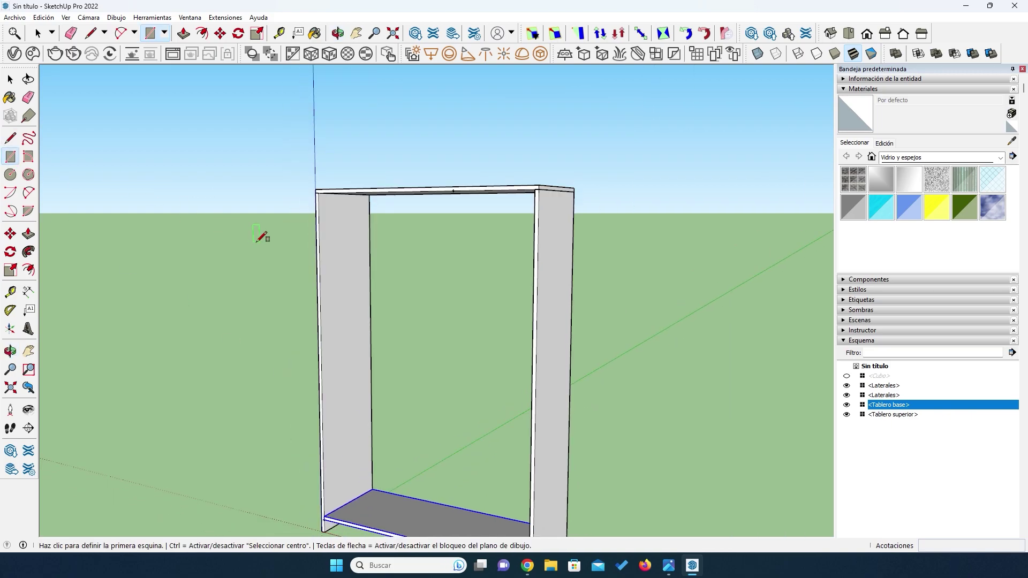
pyautogui.scroll(2, 323, 198)
pyautogui.scroll(2, 323, 198)
pyautogui.click(449, 178)
pyautogui.scroll(-5, 427, 230)
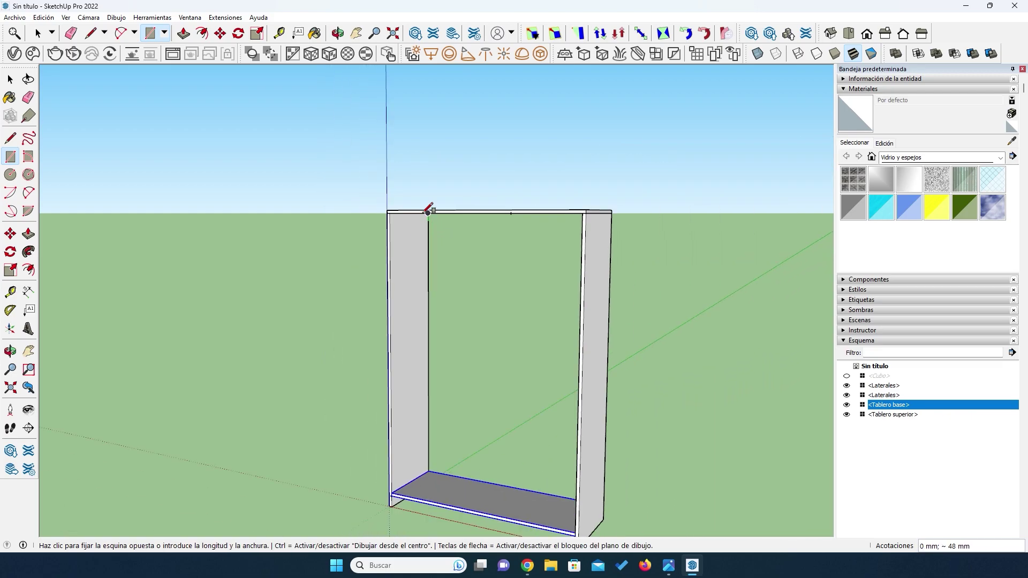
pyautogui.scroll(4, 420, 368)
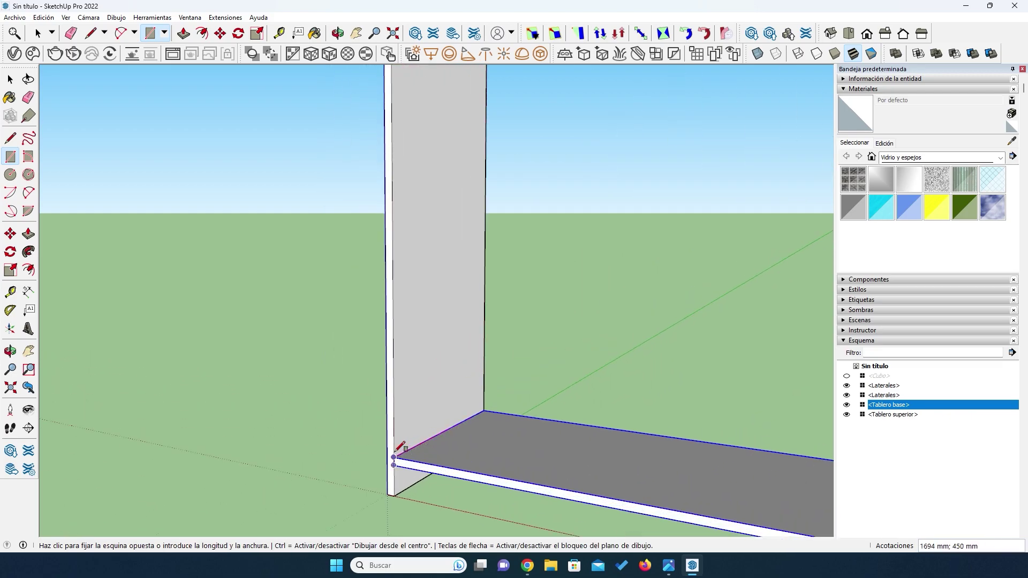
pyautogui.click(395, 456)
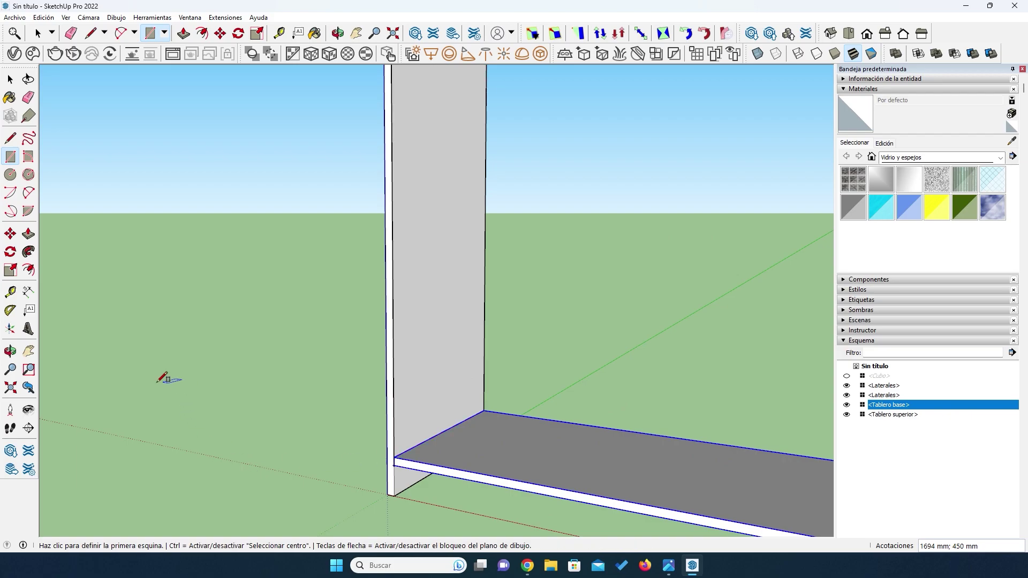
# Extrude the new vertical rectangle 18 mm toward the inside of the wardrobe.
pyautogui.click(28, 233)
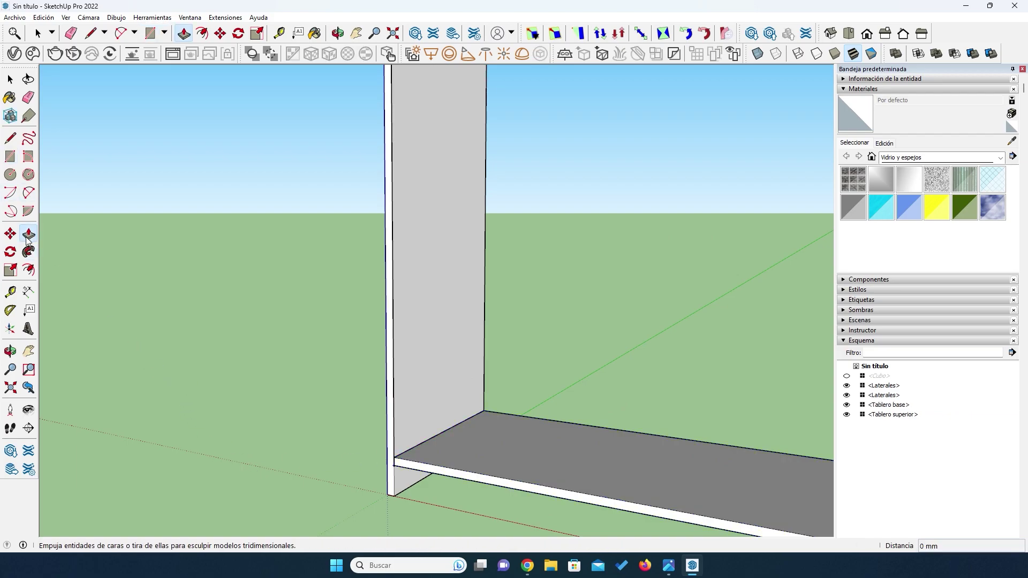
pyautogui.click(421, 210)
pyautogui.click(425, 211)
pyautogui.click(425, 212)
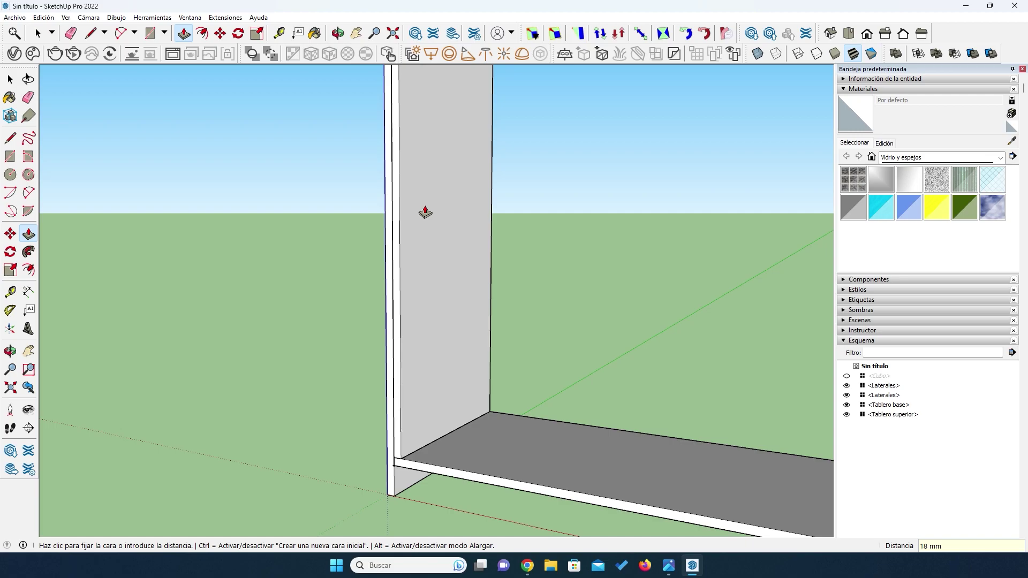
# Turn the entire new vertical board into a component named "Tablero medio".
pyautogui.press('space')
pyautogui.click(425, 204)
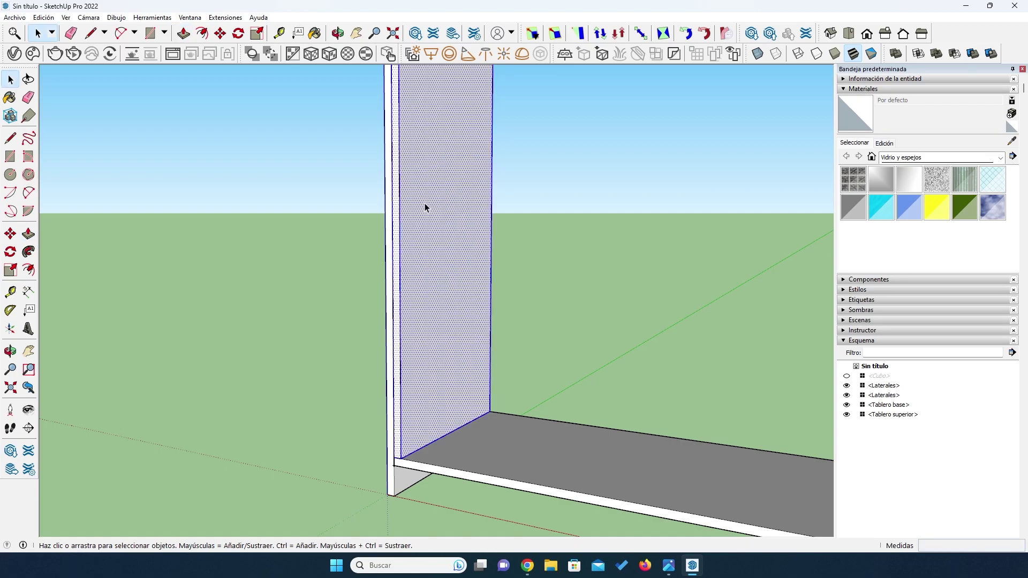
pyautogui.rightClick(425, 204)
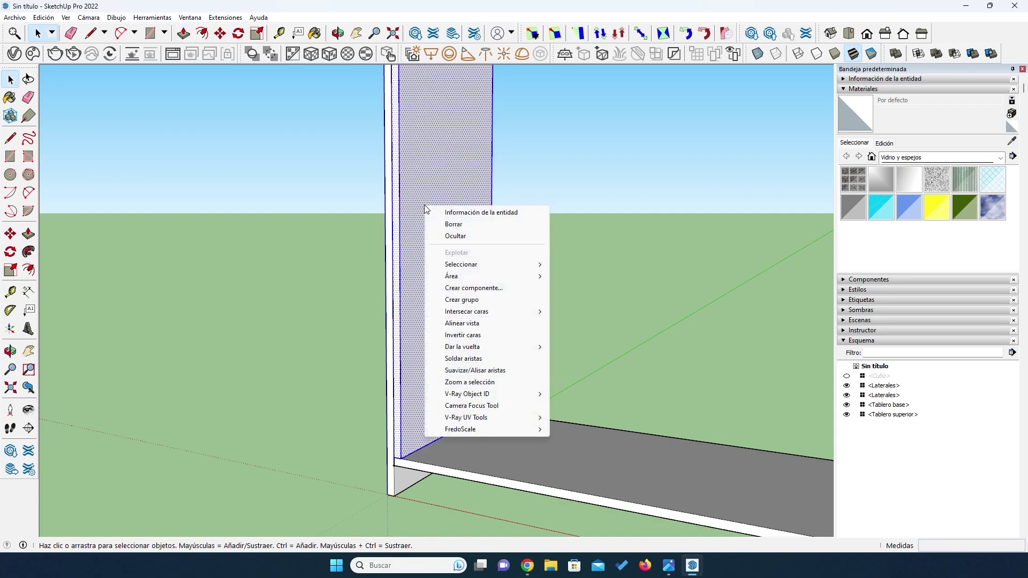
pyautogui.click(469, 290)
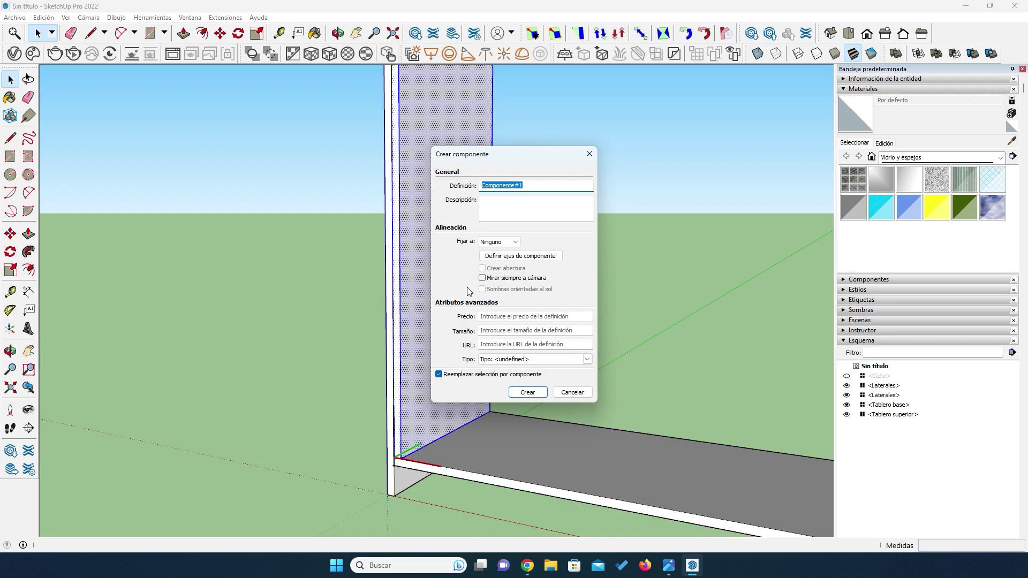
pyautogui.write('Tablero medio')
pyautogui.click(511, 396)
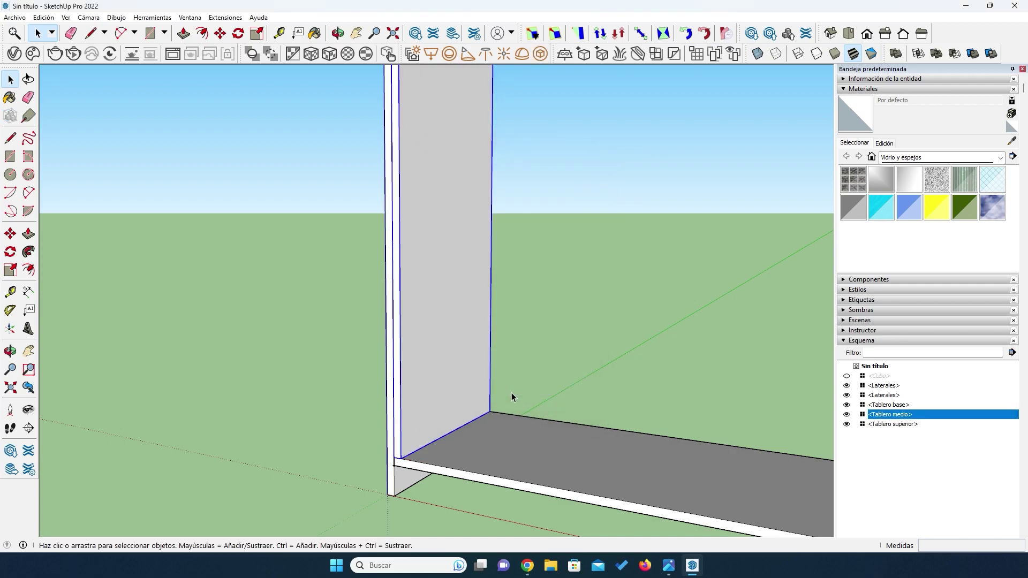
# Move the middle board sideways by its upper front corner onto the 770 mm guide point under the top board.
pyautogui.moveTo(409, 291); pyautogui.dragTo(440, 288, button='middle')
pyautogui.scroll(3, 379, 162)
pyautogui.scroll(-5, 379, 176)
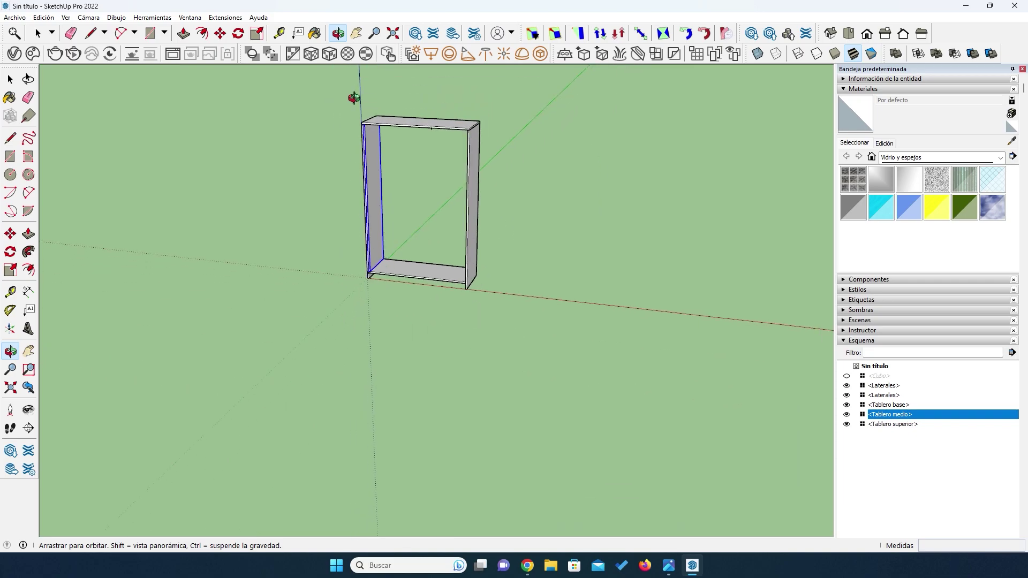
pyautogui.scroll(4, 429, 193)
pyautogui.scroll(-5, 318, 139)
pyautogui.scroll(10, 324, 134)
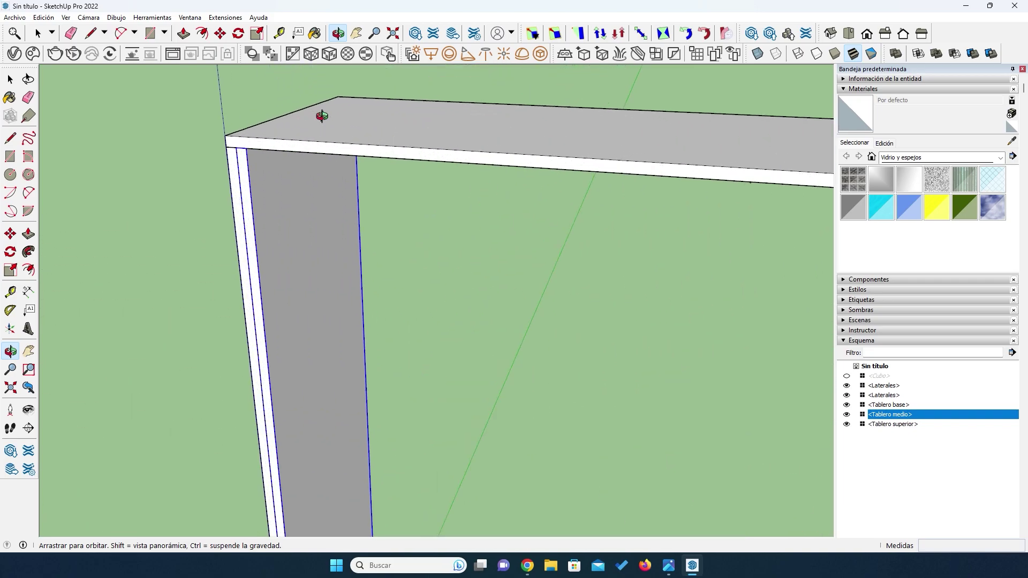
pyautogui.click(10, 234)
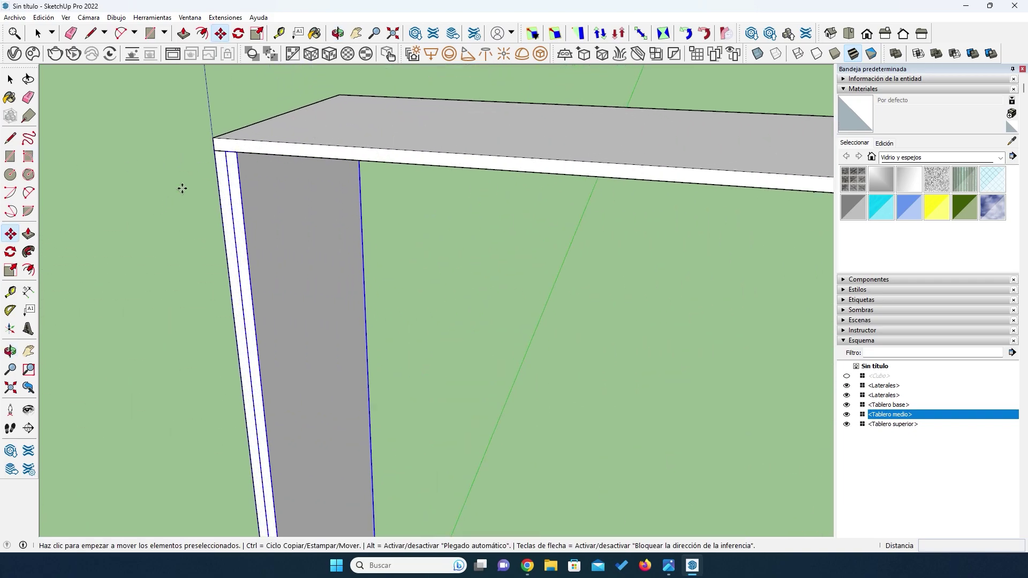
pyautogui.click(223, 152)
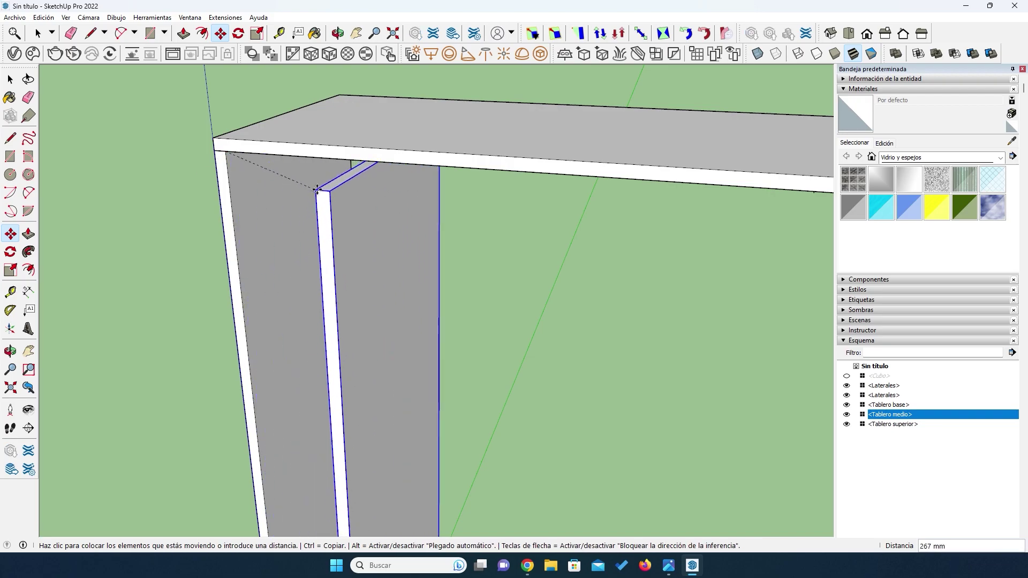
pyautogui.scroll(-3, 321, 188)
pyautogui.scroll(3, 628, 225)
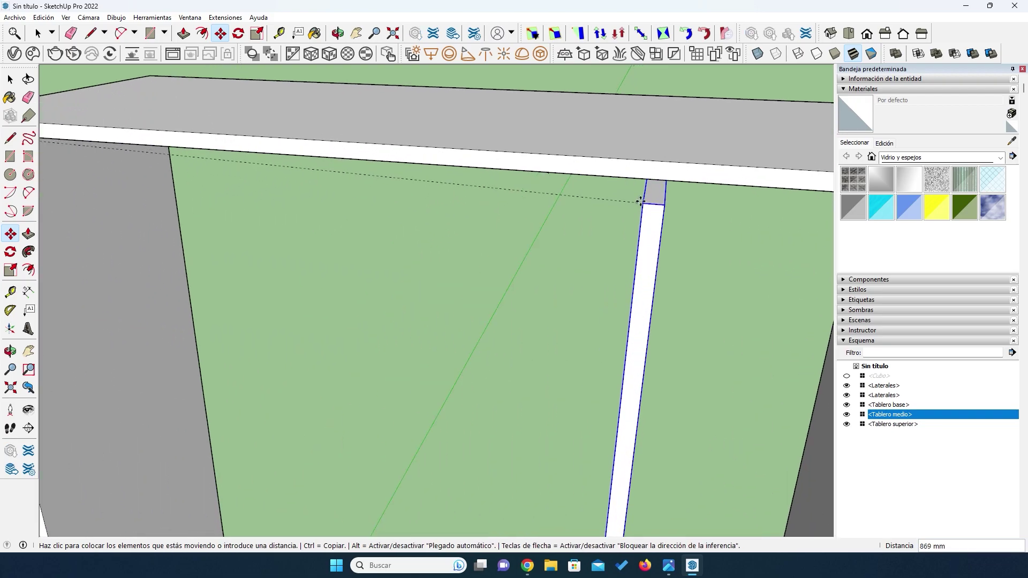
pyautogui.scroll(2, 712, 256)
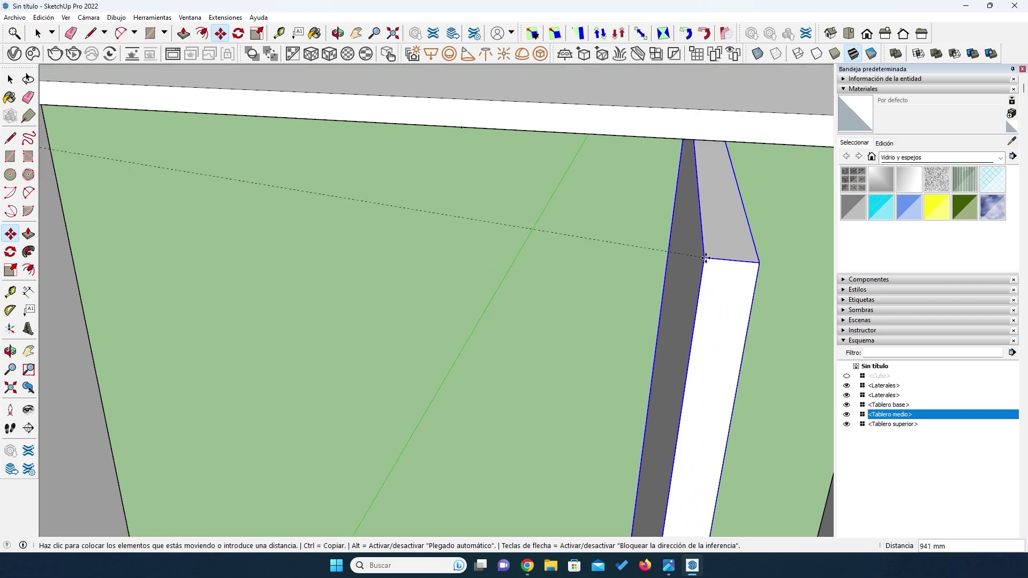
pyautogui.scroll(-3, 695, 262)
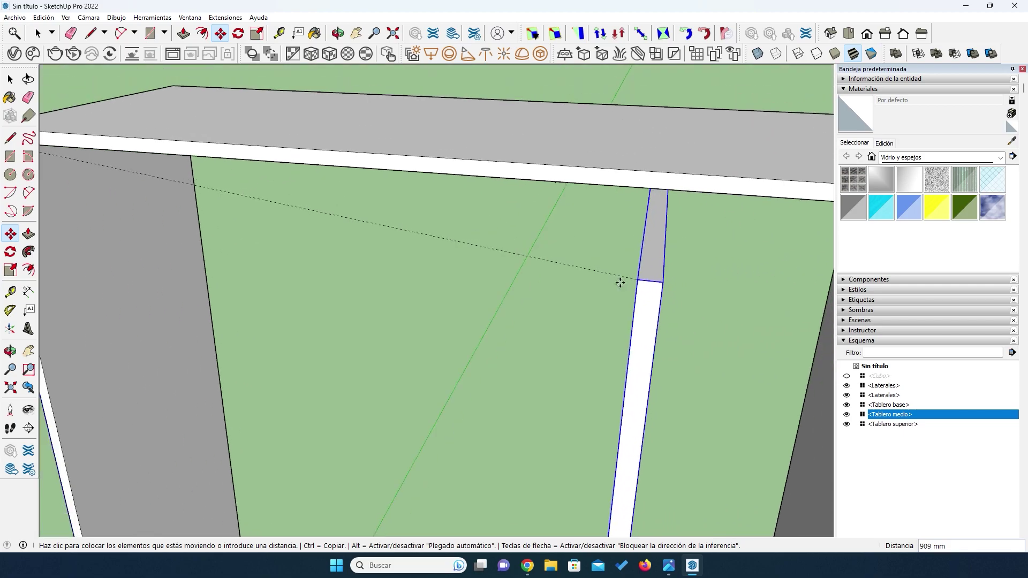
pyautogui.click(554, 181)
pyautogui.scroll(-4, 605, 343)
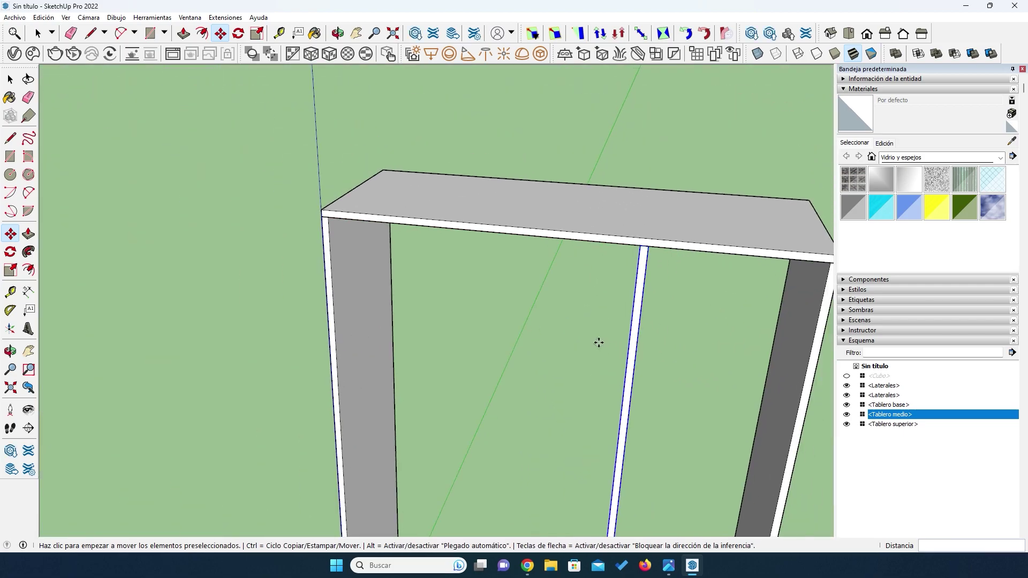
# Measure the clear width between the left side board and the middle board with a temporary dimension.
pyautogui.click(28, 291)
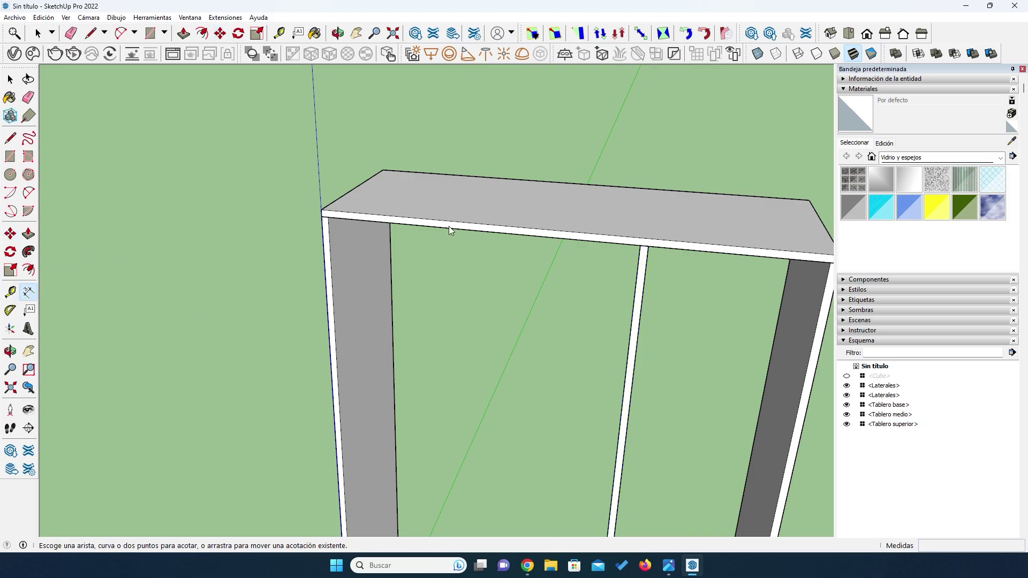
pyautogui.click(327, 217)
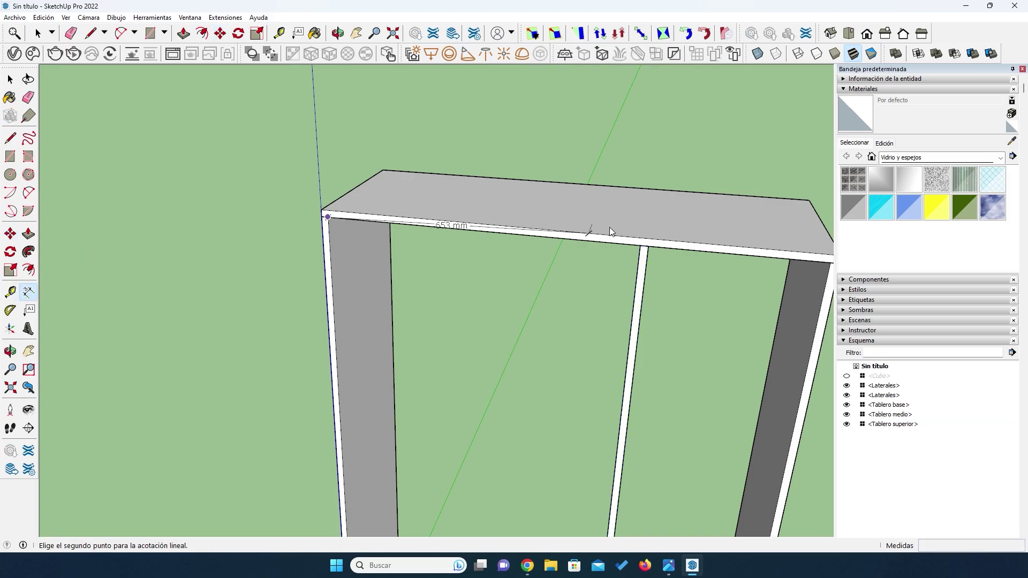
pyautogui.click(639, 245)
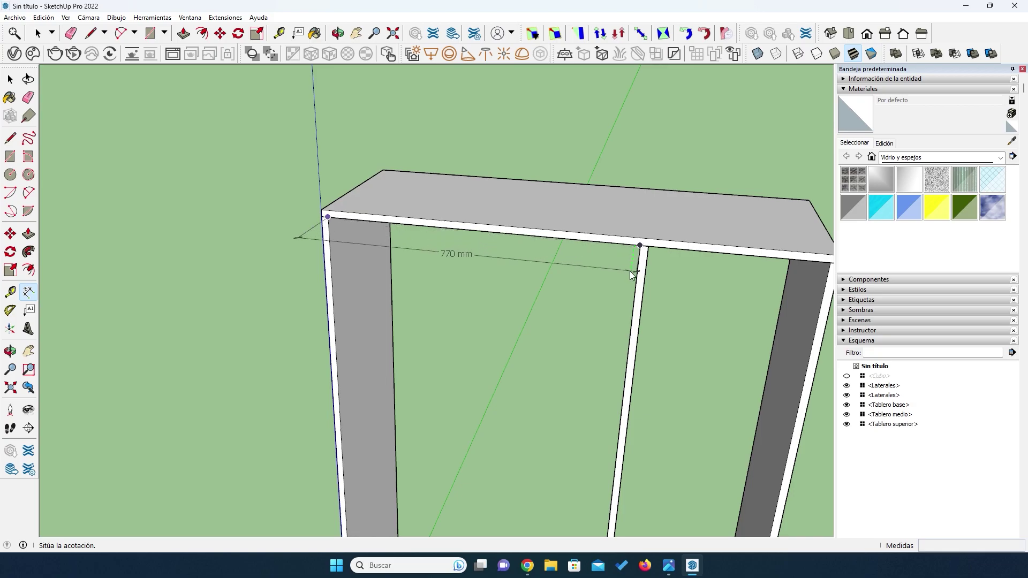
pyautogui.press('Escape')
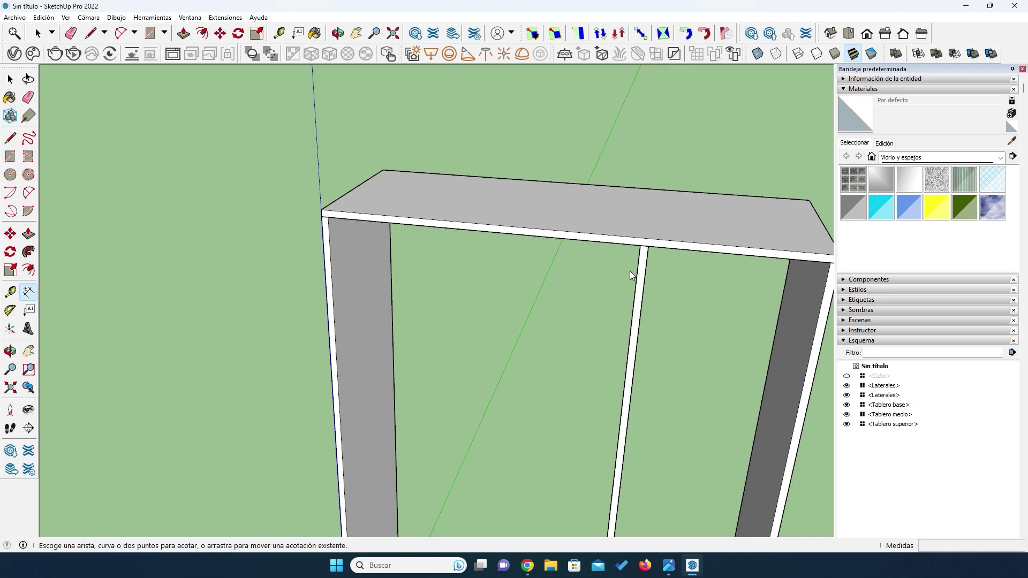
# Inspect the whole wardrobe frame with the vertical middle board and the base area from the front.
pyautogui.press('o')
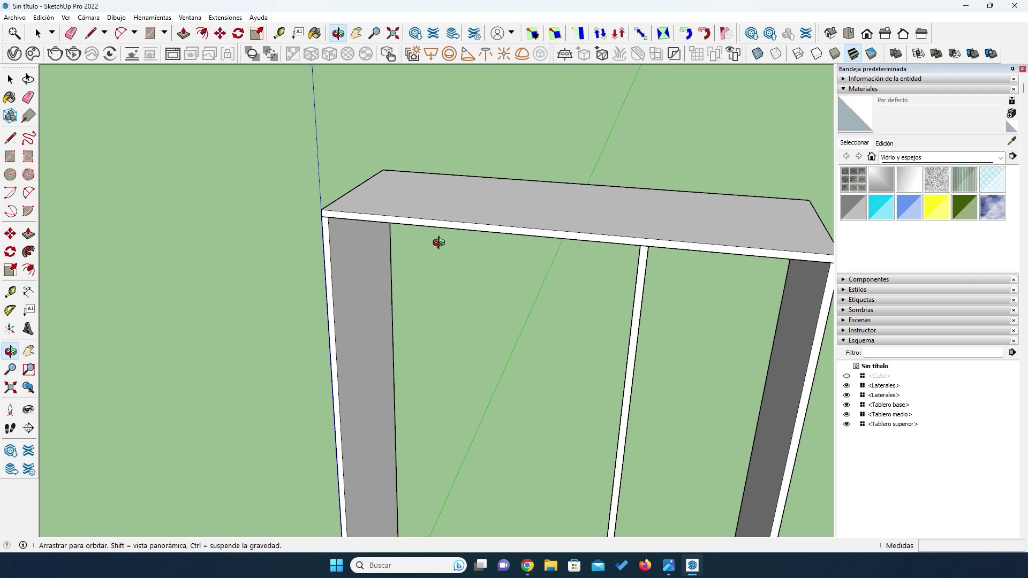
pyautogui.scroll(-3, 471, 314)
pyautogui.moveTo(453, 425); pyautogui.dragTo(468, 355)
pyautogui.scroll(-5, 468, 355)
pyautogui.scroll(5, 522, 505)
pyautogui.scroll(-1, 493, 236)
pyautogui.moveTo(493, 236); pyautogui.dragTo(470, 246)
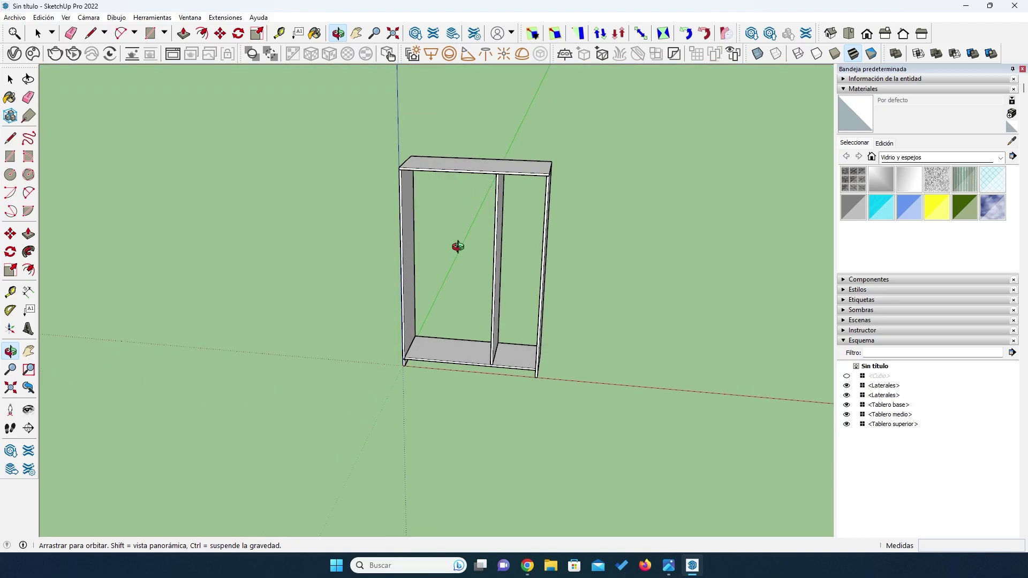
pyautogui.scroll(3, 419, 353)
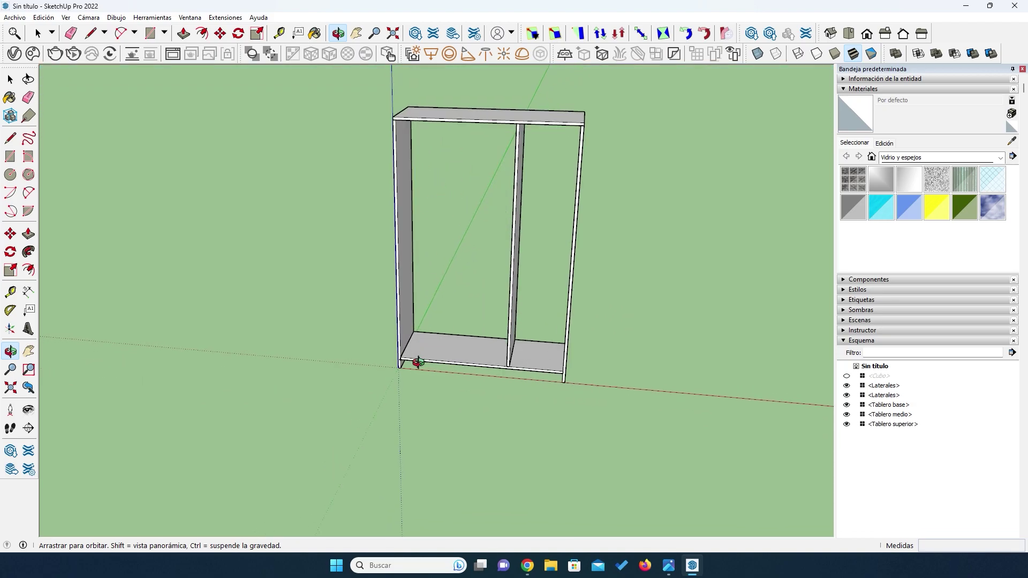
# Check the reference image for the large shelf's height, and place a guide point 355 mm above the base on the left side board's inner front edge.
pyautogui.scroll(3, 427, 332)
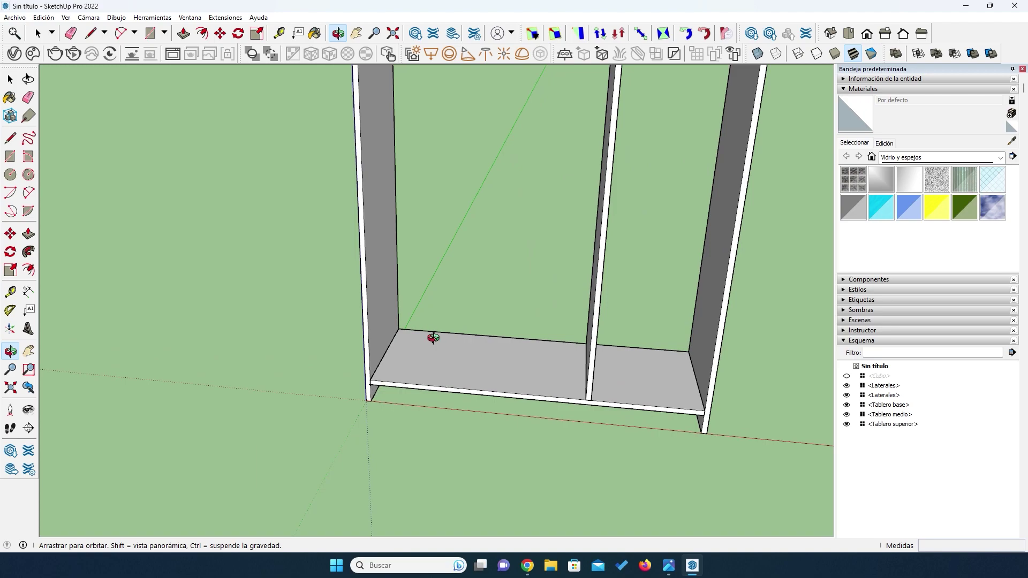
pyautogui.click(669, 568)
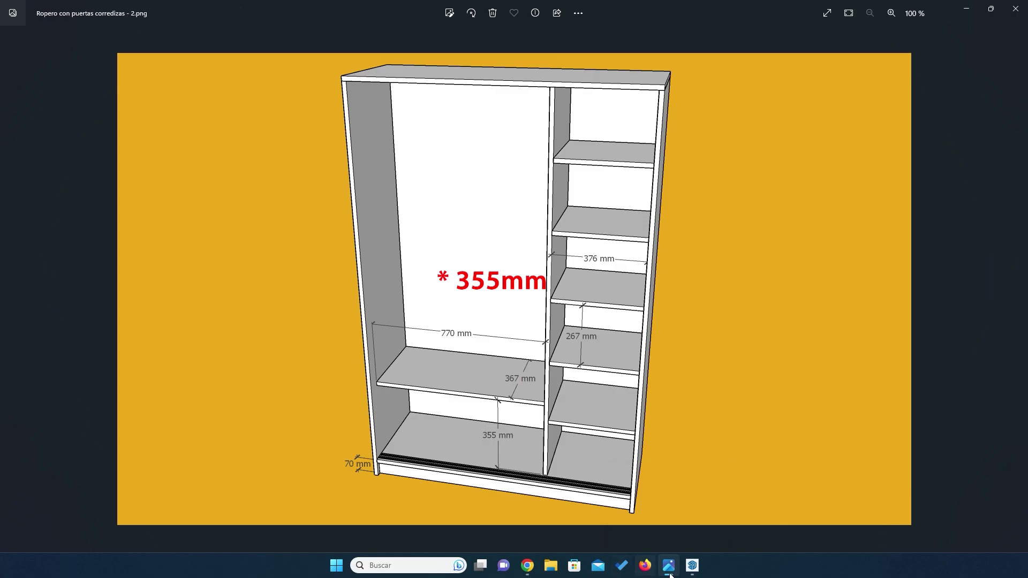
pyautogui.click(692, 565)
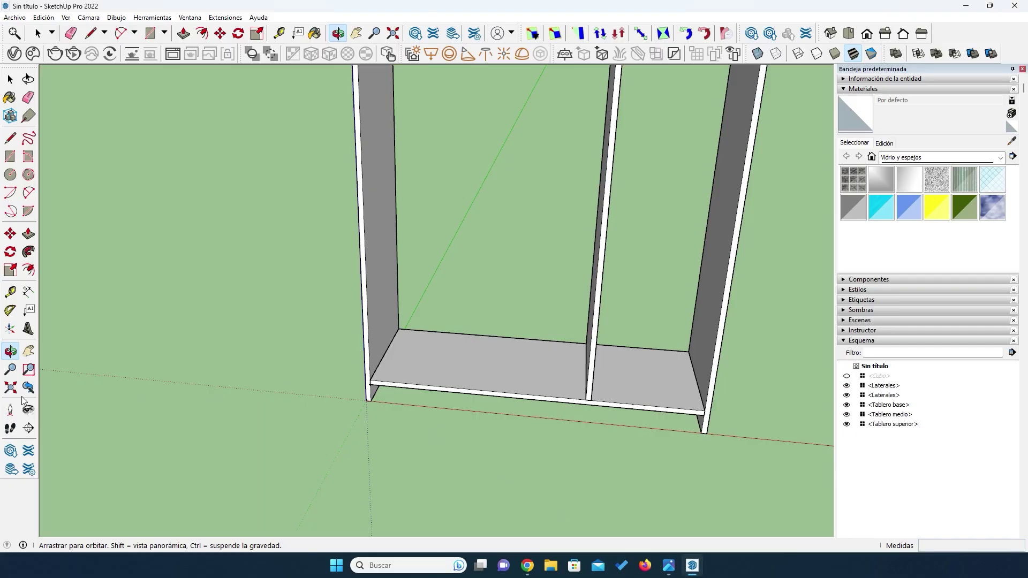
pyautogui.click(10, 291)
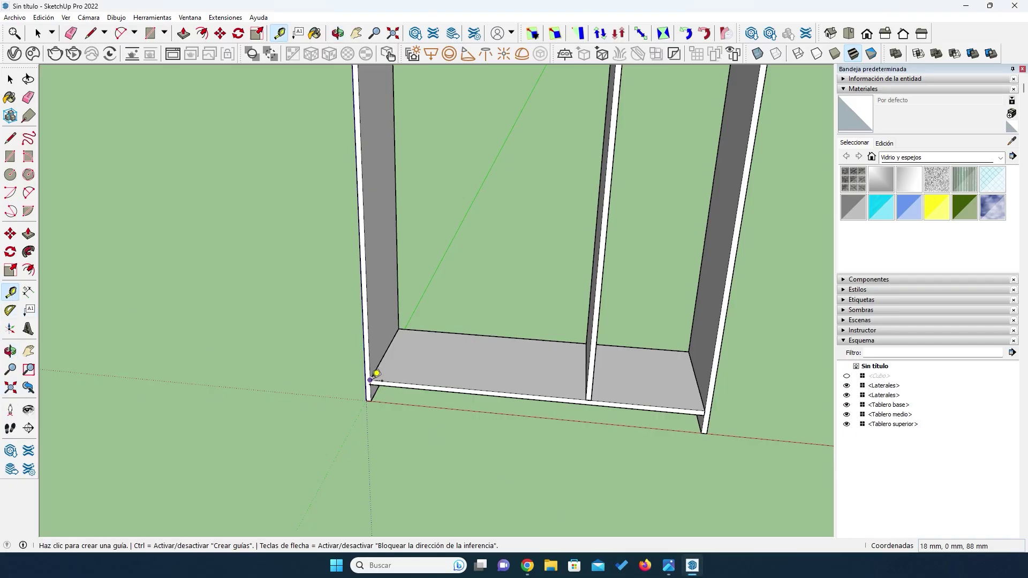
pyautogui.scroll(5, 375, 370)
pyautogui.click(372, 360)
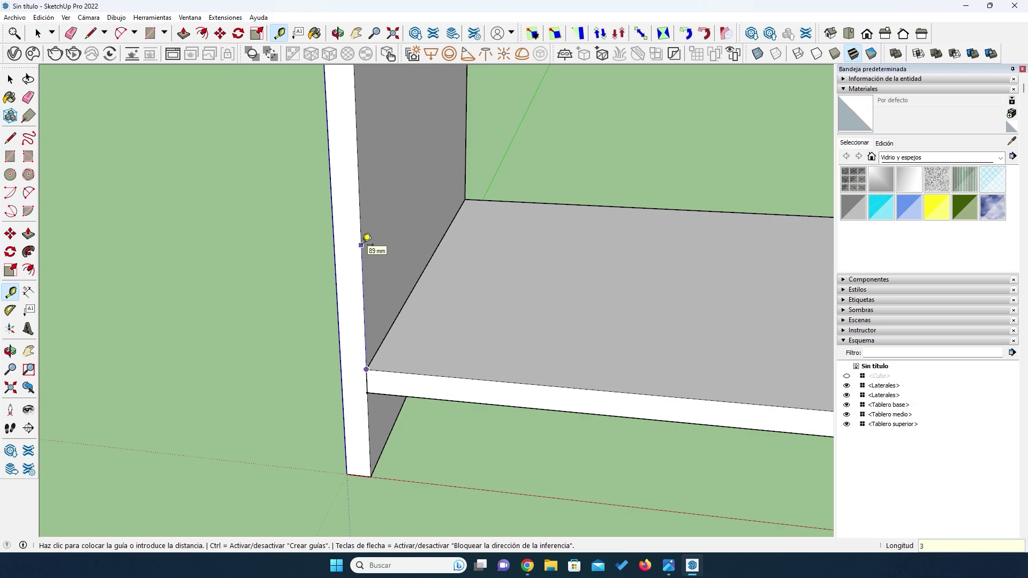
pyautogui.press('Return')
pyautogui.scroll(-5, 363, 268)
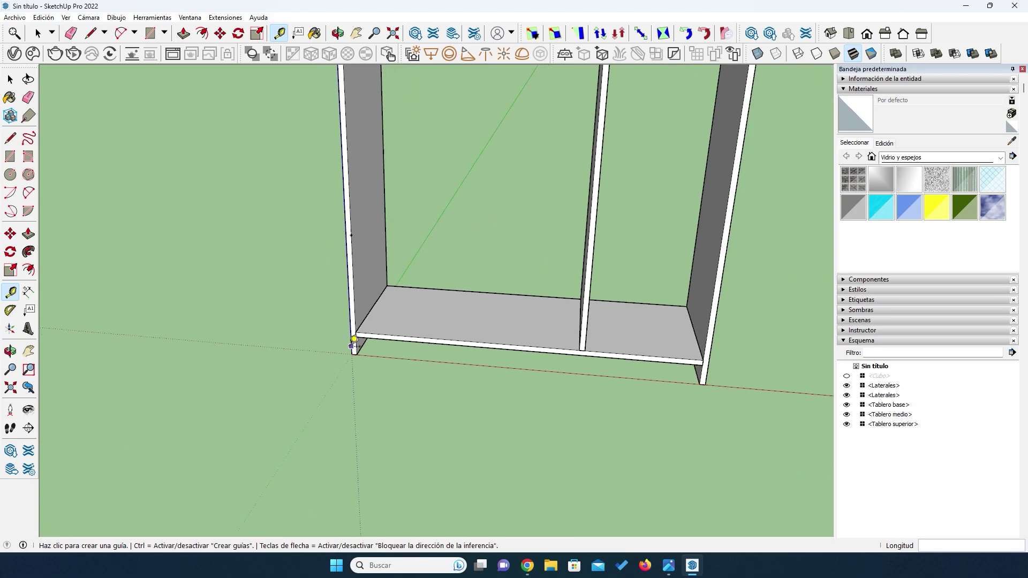
# Draw a 770 x 450 mm rectangle on the base between the left side and middle boards and extrude it 18 mm upward.
pyautogui.scroll(2, 336, 211)
pyautogui.scroll(3, 358, 225)
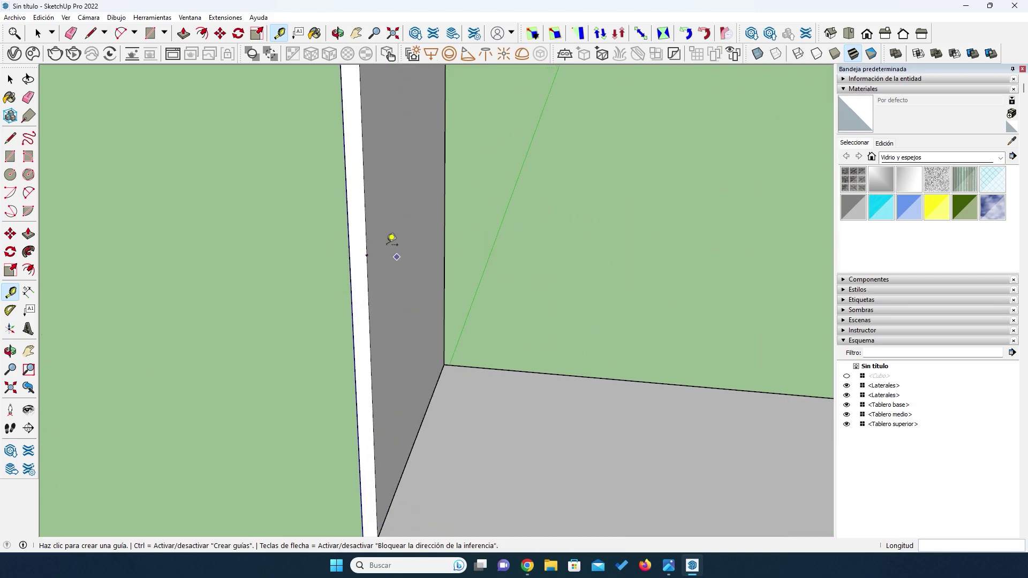
pyautogui.scroll(-2, 289, 281)
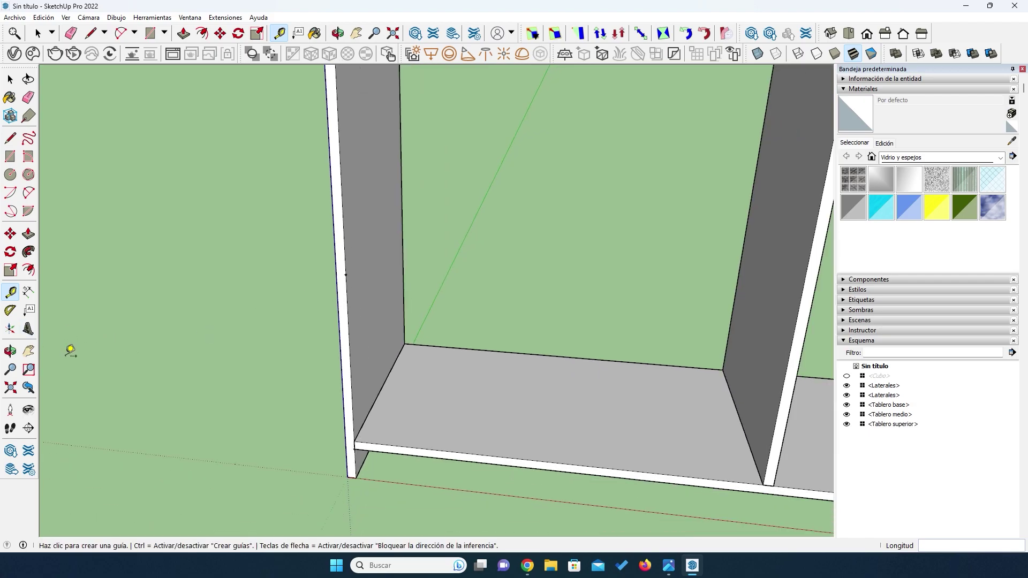
pyautogui.click(10, 155)
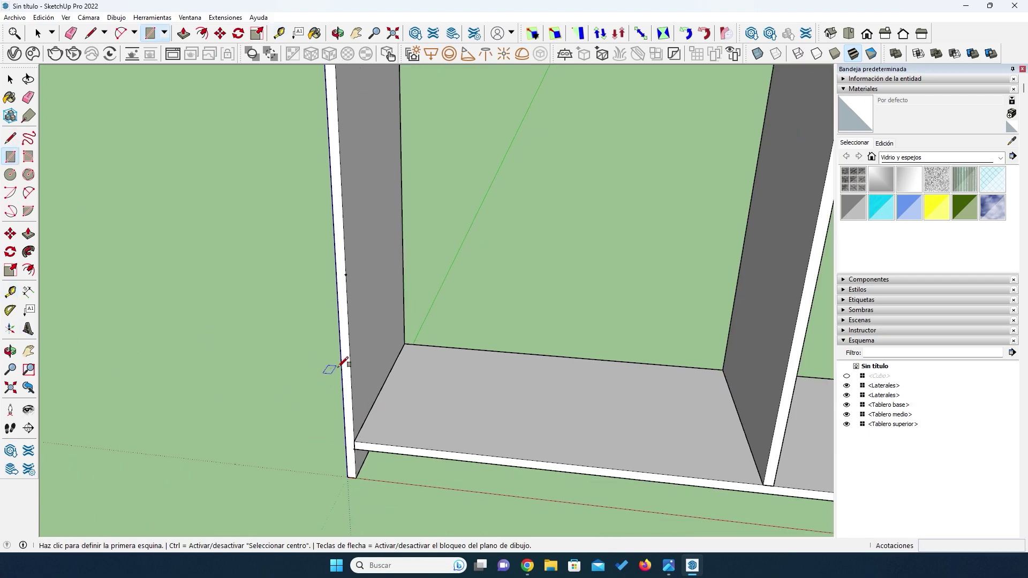
pyautogui.click(405, 344)
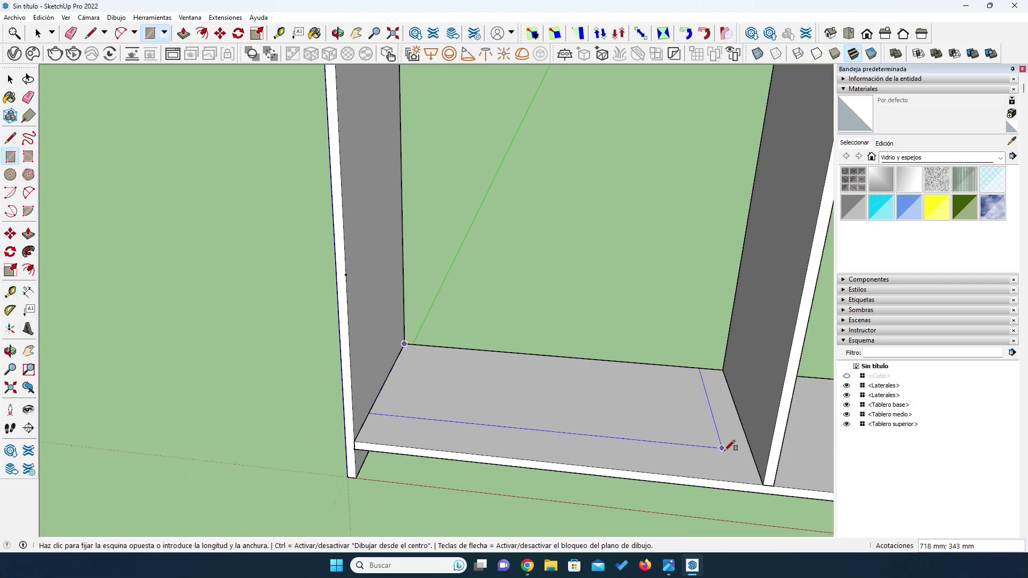
pyautogui.click(763, 484)
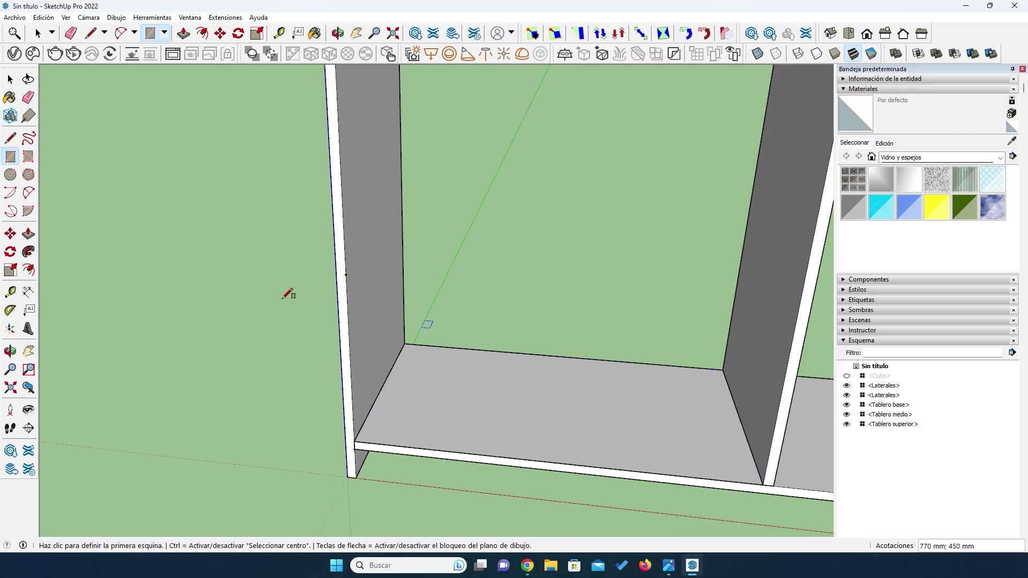
pyautogui.click(28, 234)
pyautogui.doubleClick(508, 401)
pyautogui.click(509, 401)
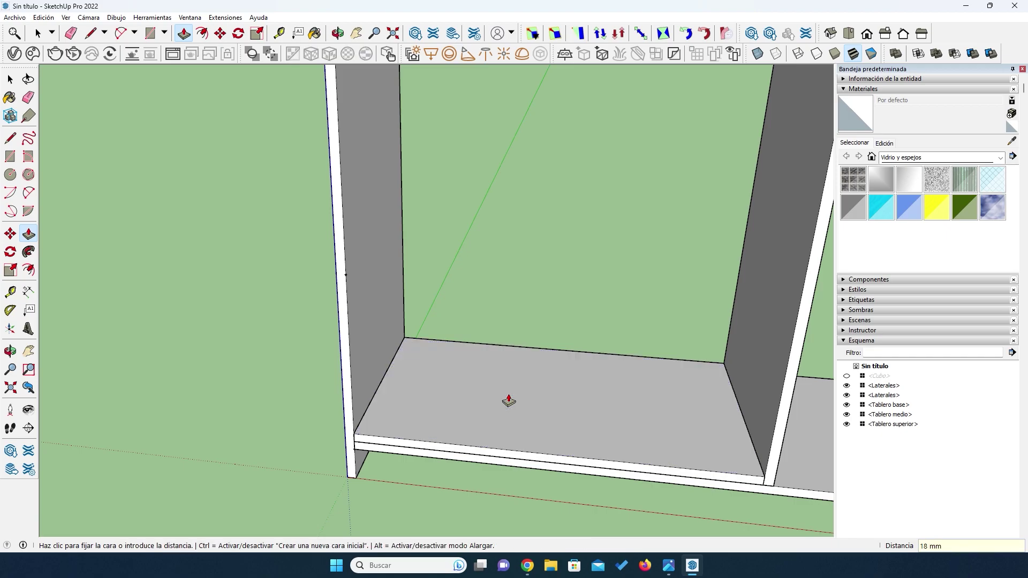
# Turn the entire new wide shelf into a component named "Repisa grande".
pyautogui.press('space')
pyautogui.click(509, 394)
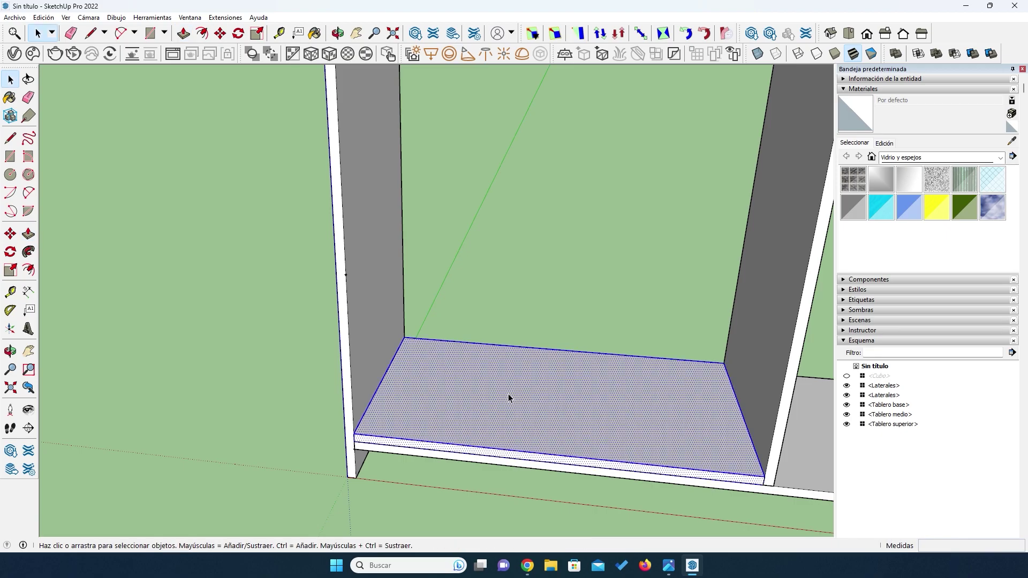
pyautogui.rightClick(508, 394)
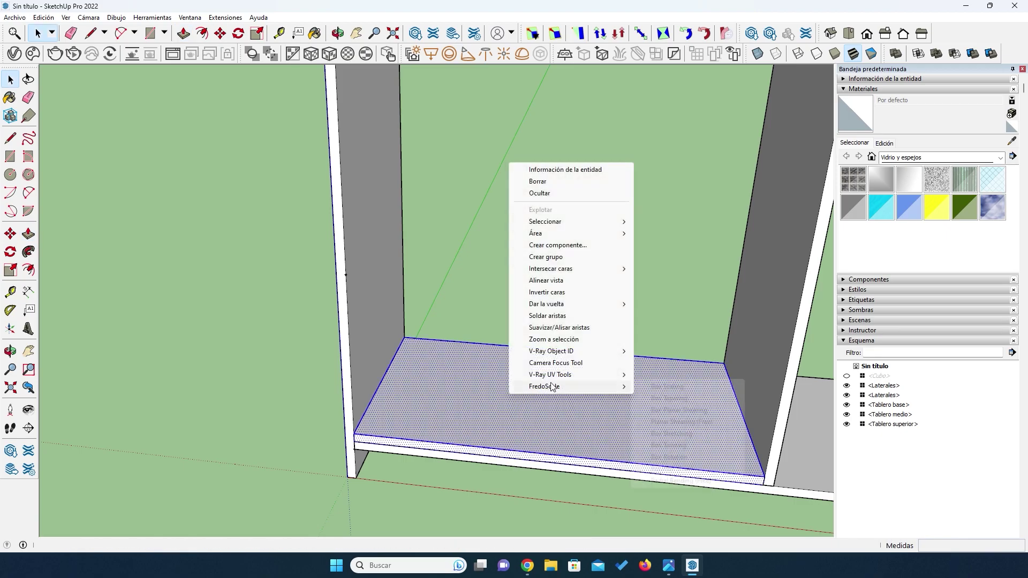
pyautogui.click(546, 246)
pyautogui.write('Repisa')
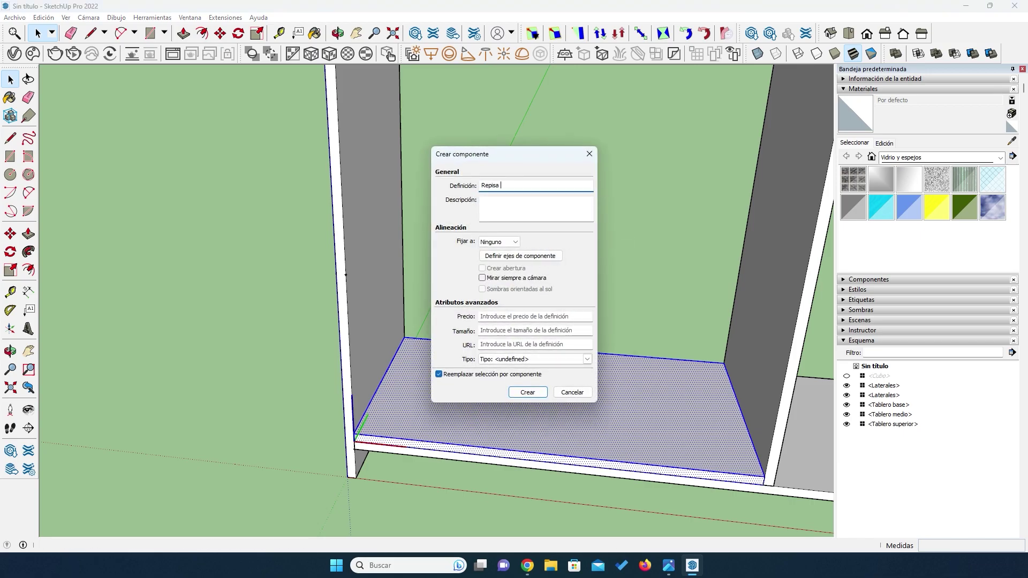
pyautogui.write(' grande')
pyautogui.click(527, 392)
# Raise the wide shelf 355 mm by its lower front corner onto the guide point on the left side board.
pyautogui.press('m')
pyautogui.click(354, 434)
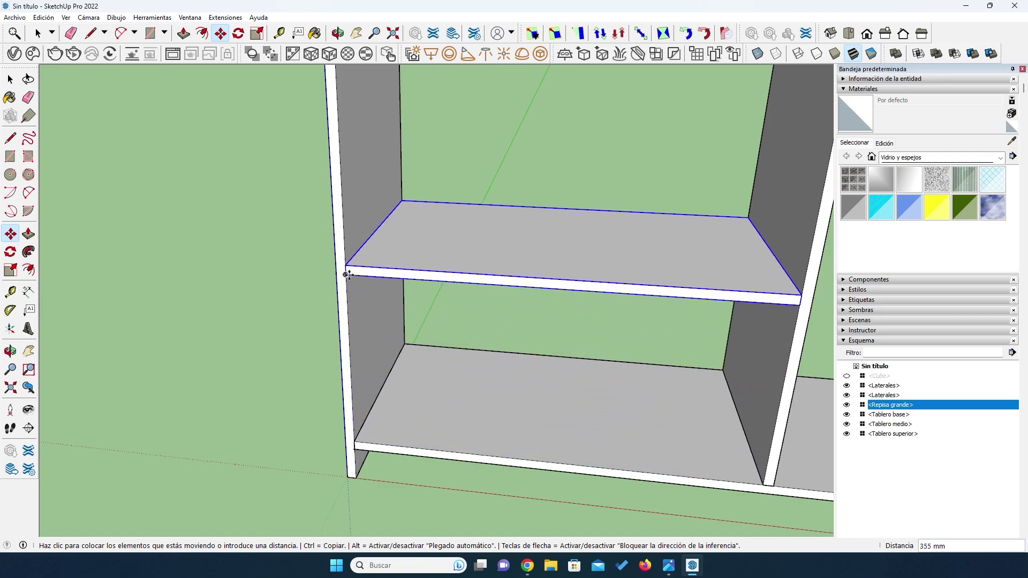
pyautogui.click(348, 275)
pyautogui.press('o')
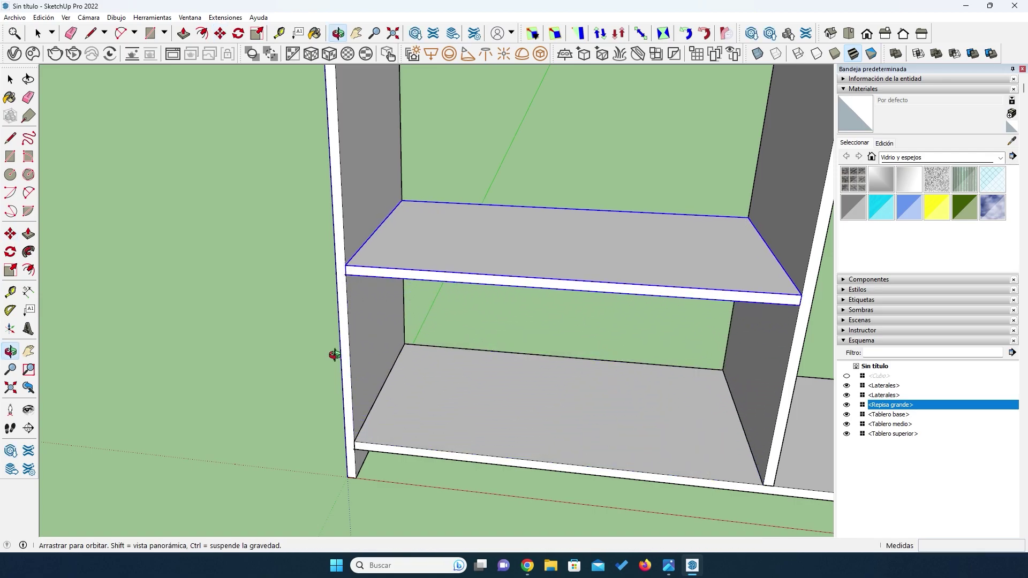
# Inspect the wardrobe frame with the wide shelf, then check the narrow compartment's shelf dimensions in the reference image.
pyautogui.scroll(-4, 333, 356)
pyautogui.scroll(-3, 376, 268)
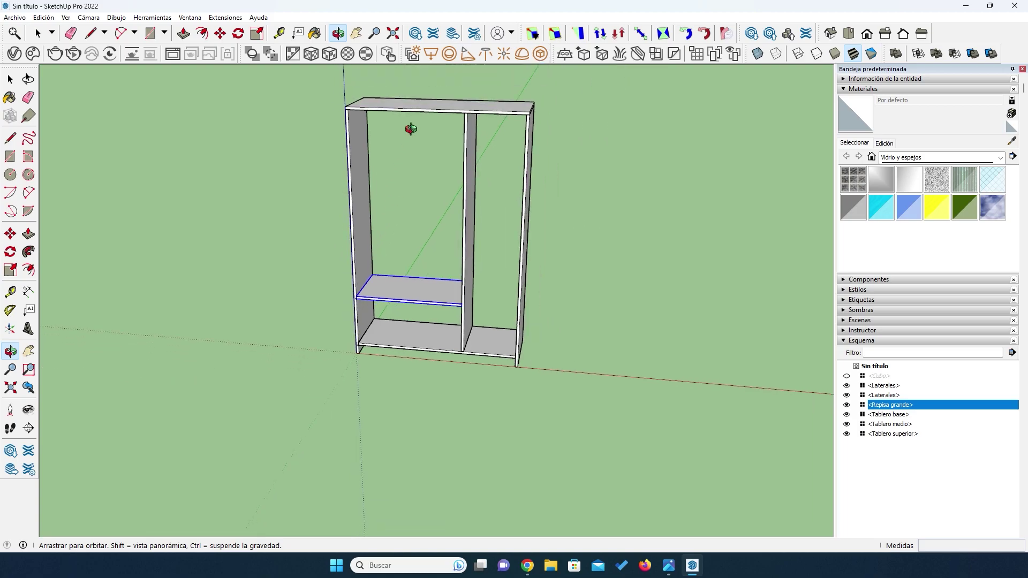
pyautogui.scroll(2, 411, 129)
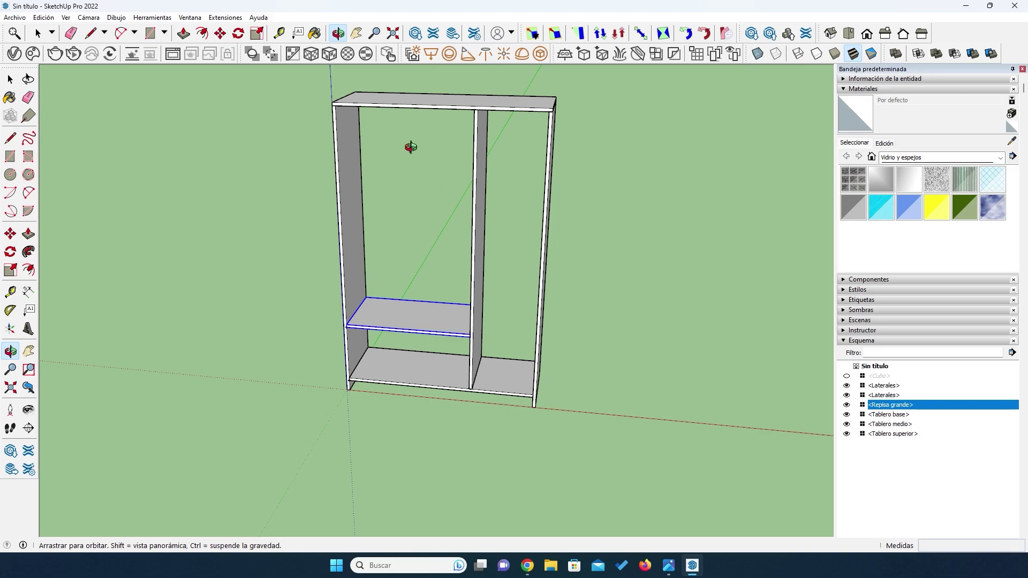
pyautogui.scroll(3, 444, 285)
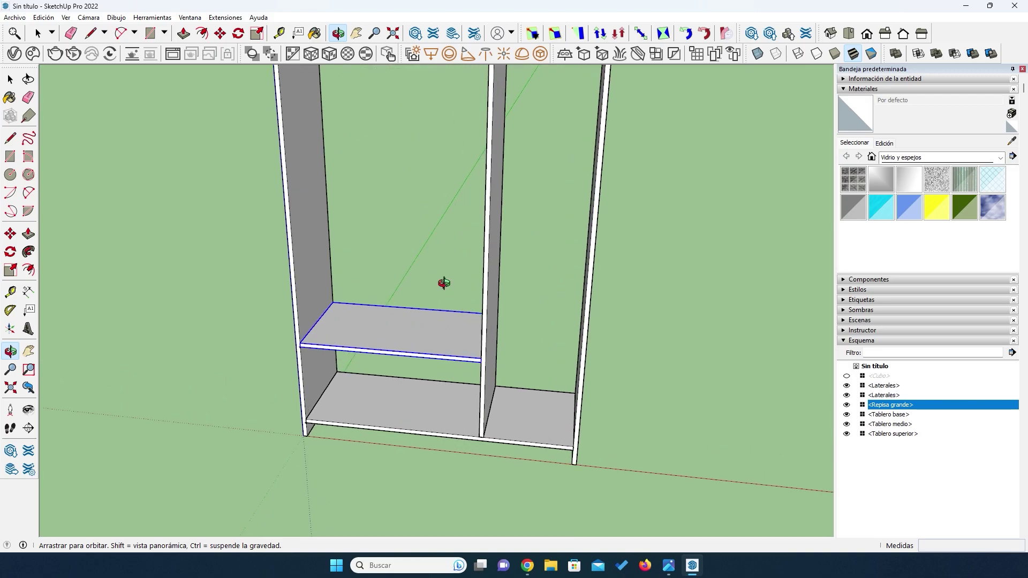
pyautogui.scroll(-4, 432, 292)
pyautogui.click(669, 566)
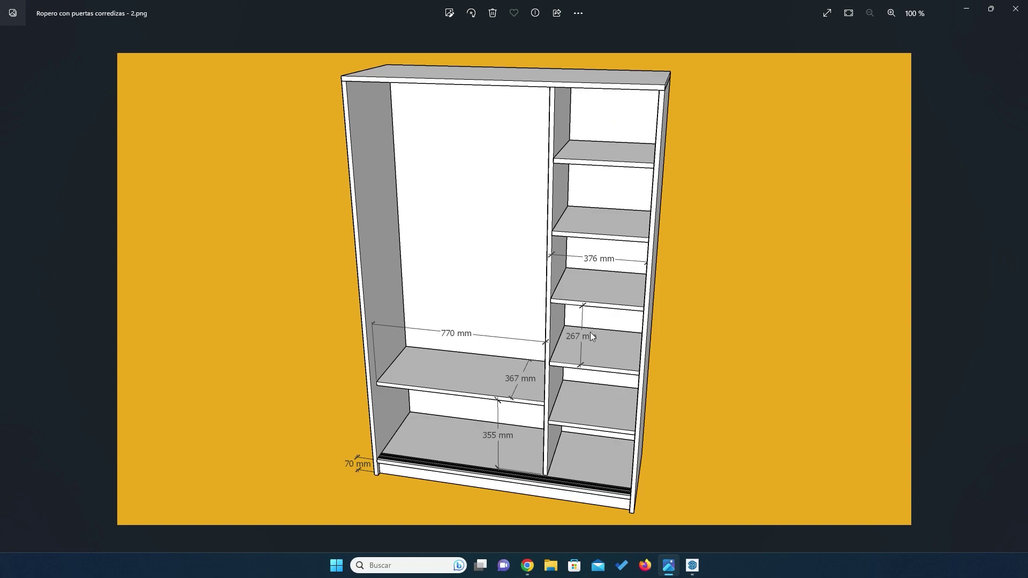
pyautogui.moveTo(667, 574)
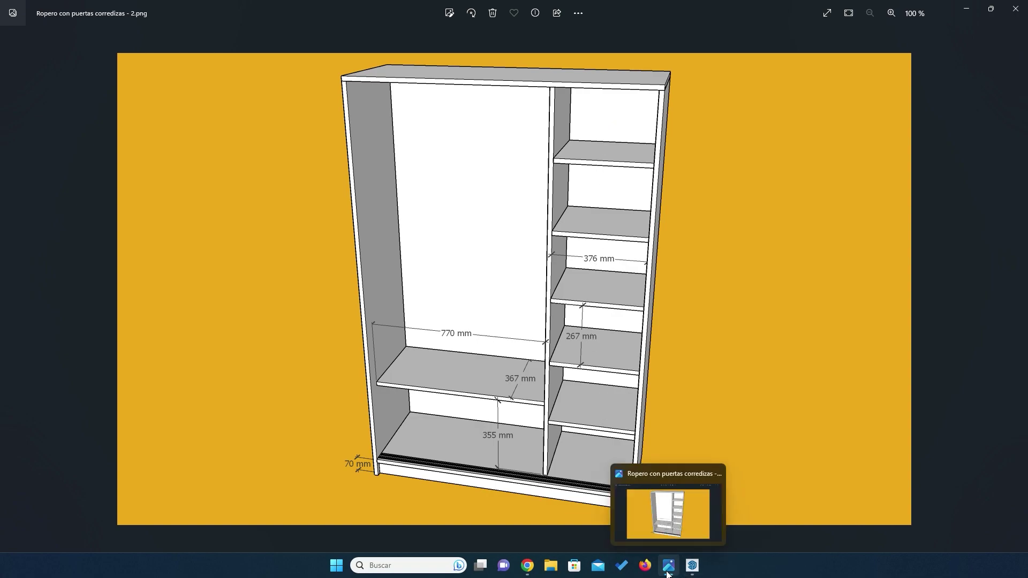
pyautogui.click(692, 566)
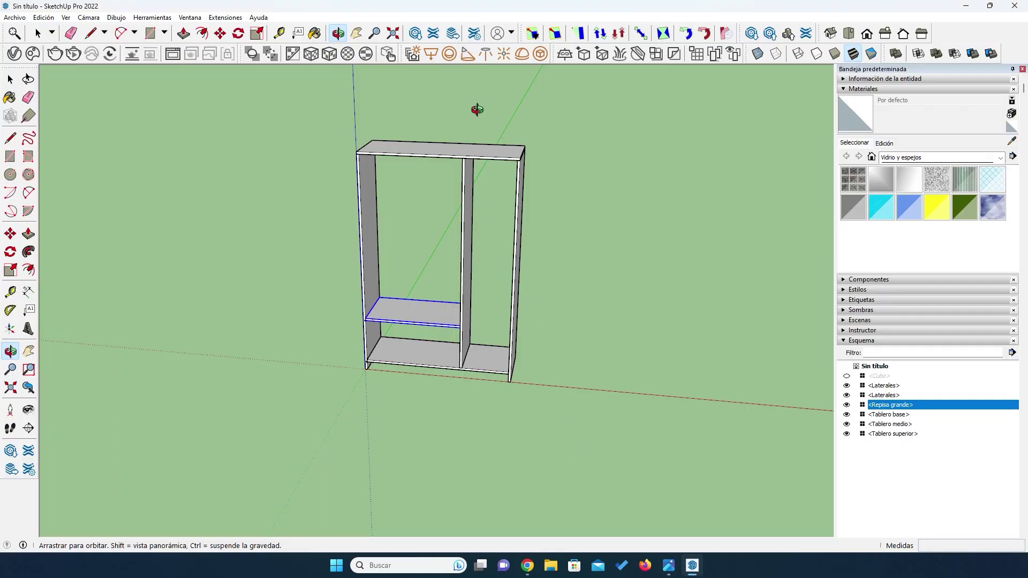
# Draw a 376 x 450 mm rectangle on the base in the narrow compartment and extrude it 18 mm upward.
pyautogui.moveTo(475, 108); pyautogui.dragTo(479, 114)
pyautogui.scroll(6, 485, 438)
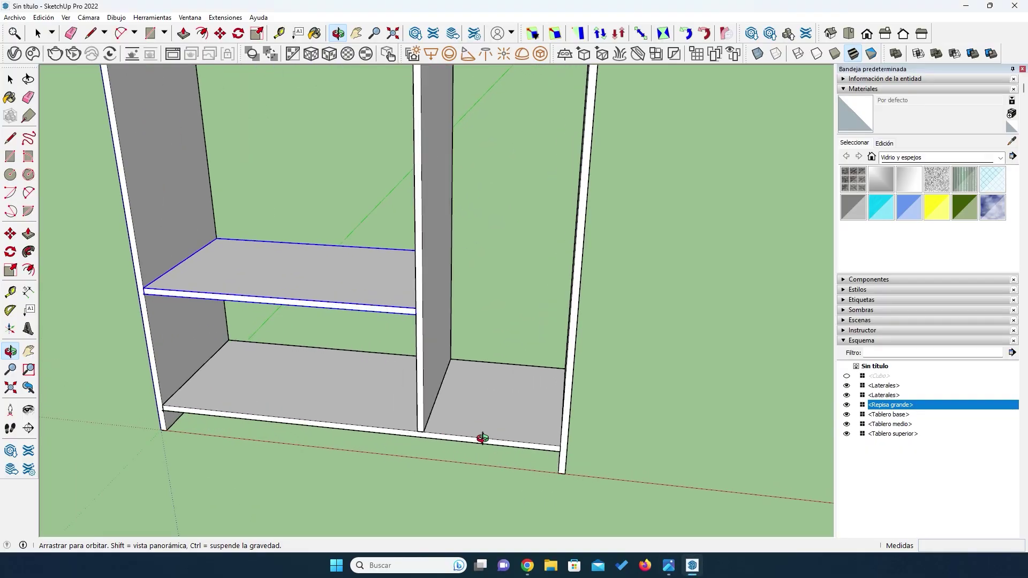
pyautogui.press('r')
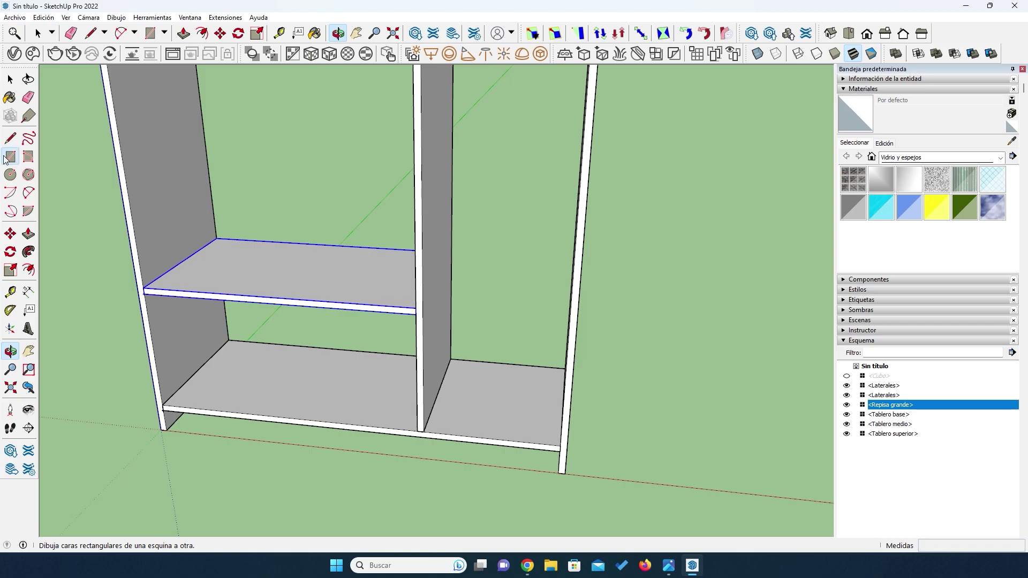
pyautogui.click(450, 358)
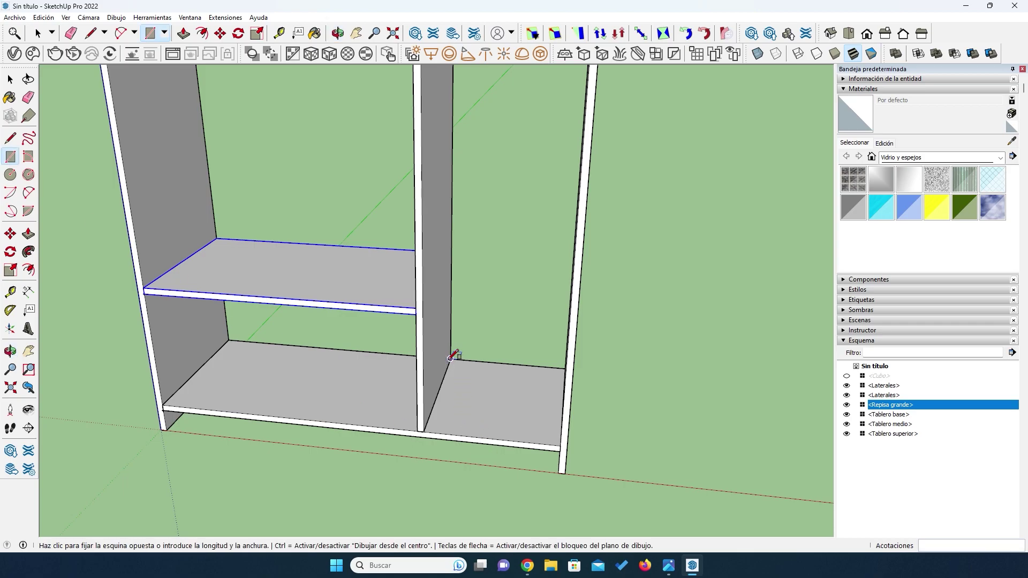
pyautogui.click(560, 446)
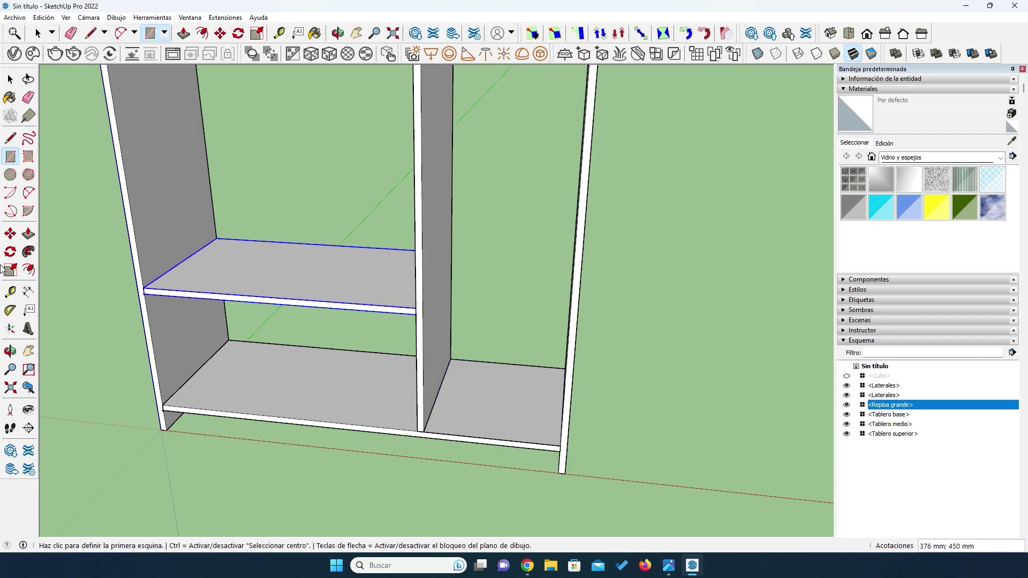
pyautogui.click(29, 233)
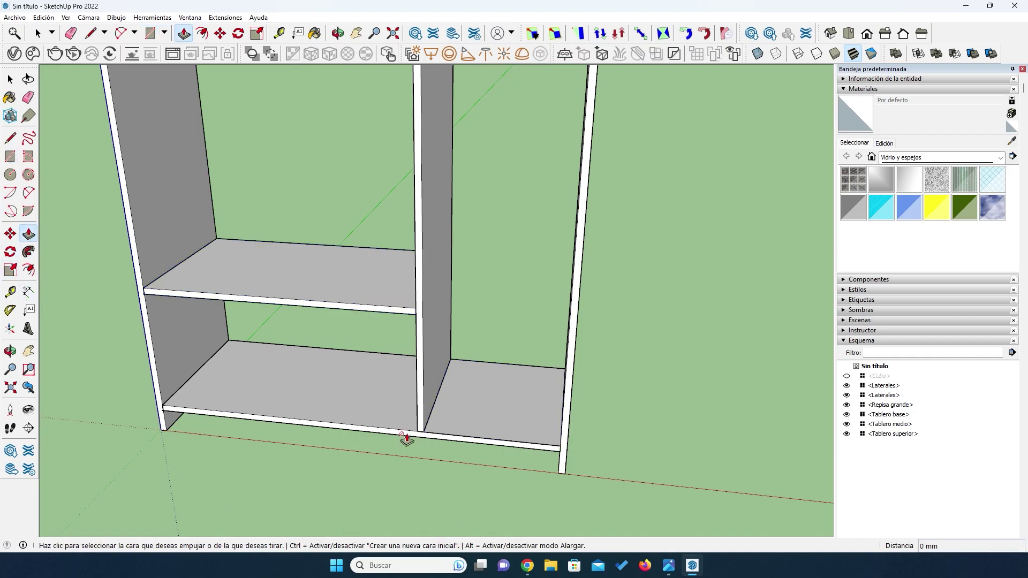
pyautogui.click(495, 414)
pyautogui.press('Return')
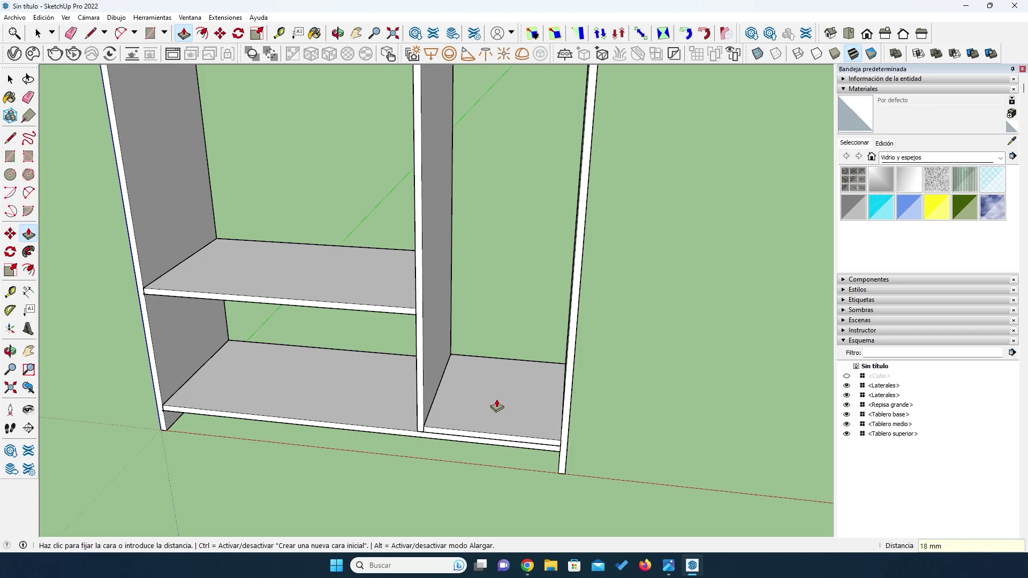
# Turn the entire new narrow shelf into a component named "Repisa".
pyautogui.press('space')
pyautogui.click(496, 397)
pyautogui.rightClick(496, 399)
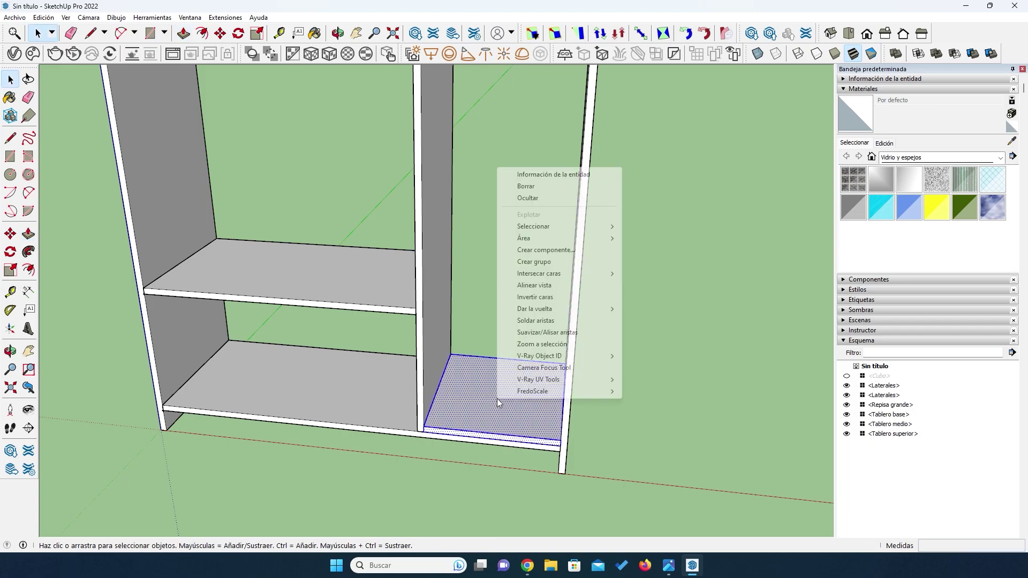
pyautogui.click(534, 254)
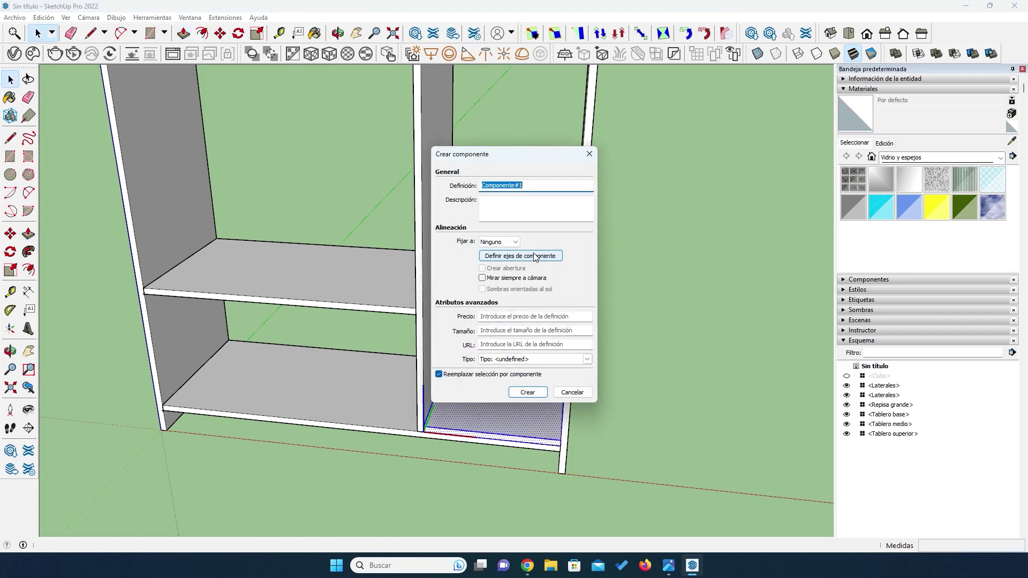
pyautogui.write('Repisa')
pyautogui.click(527, 391)
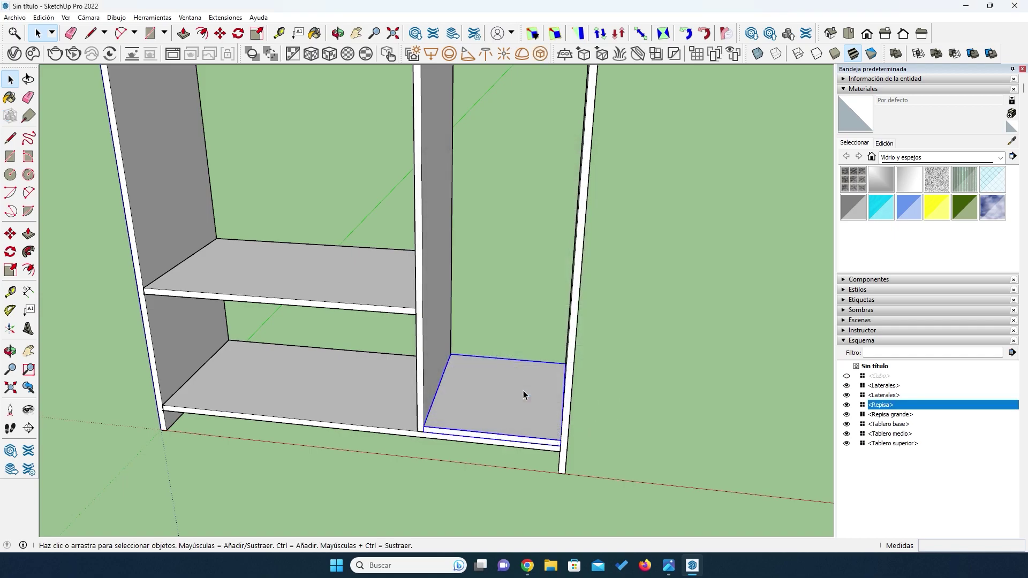
# Lower the narrow shelf 18 mm by its lower front corner so that it coincides with the base board.
pyautogui.press('m')
pyautogui.click(559, 447)
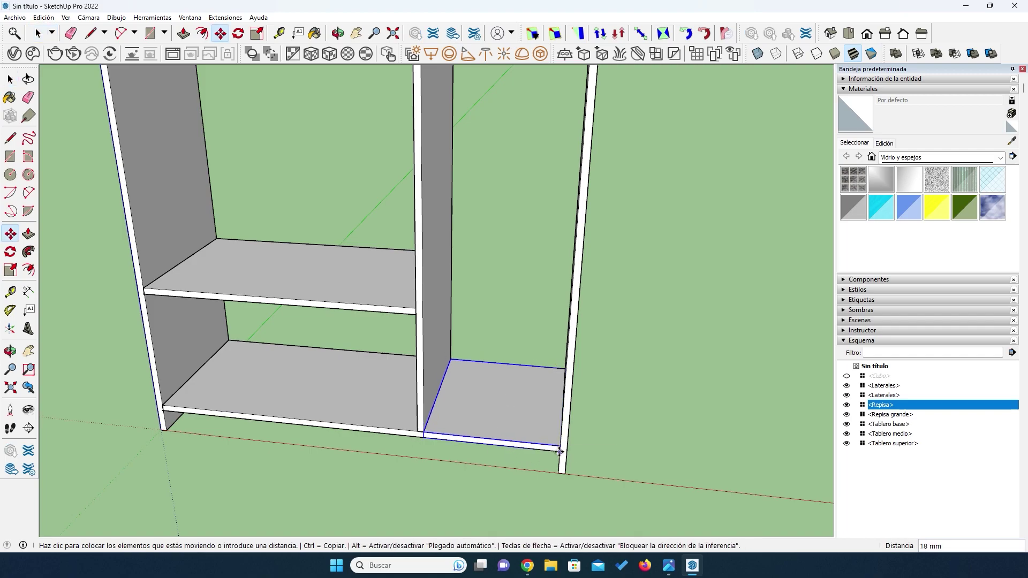
pyautogui.click(559, 454)
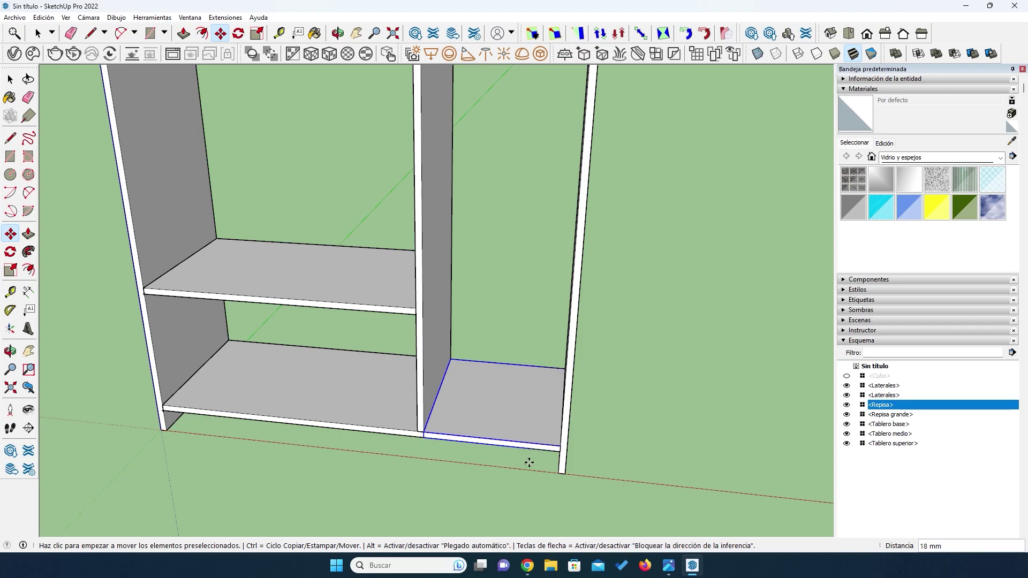
# Copy the narrow shelf straight up 1712 mm from the base to the top board and divide the distance into 6 equal spaces.
pyautogui.click(559, 446)
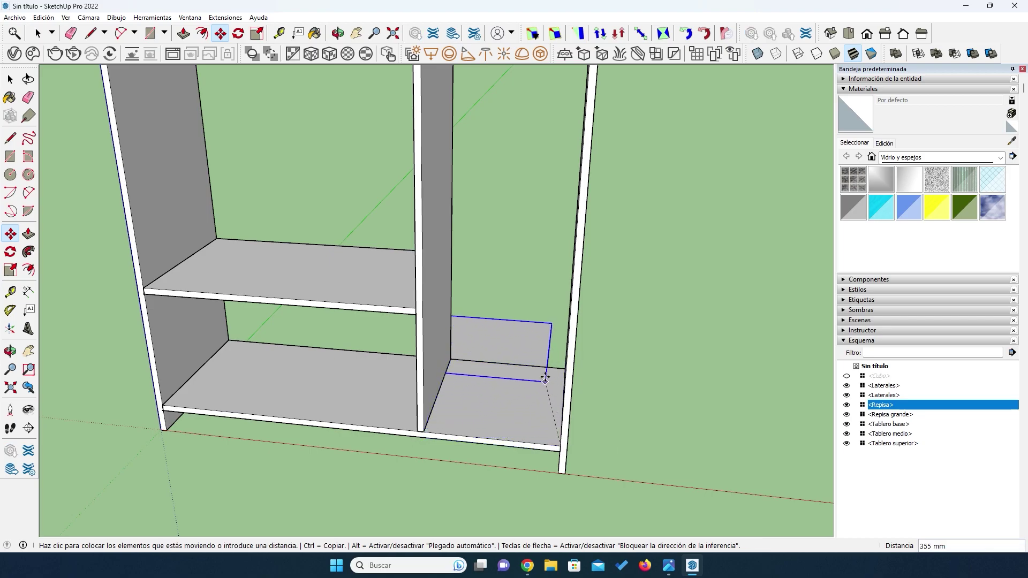
pyautogui.press('ctrl')
pyautogui.scroll(-5, 545, 329)
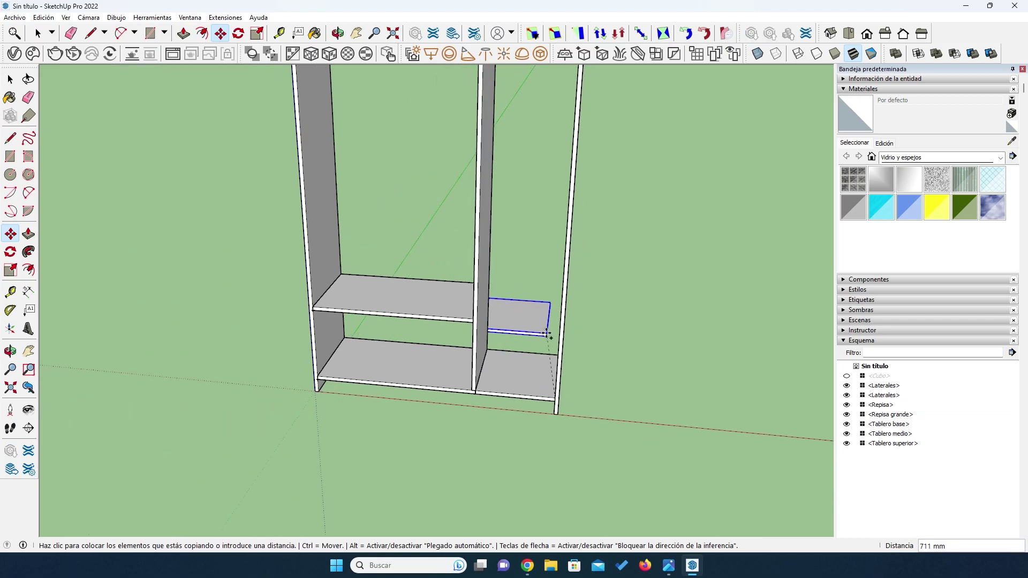
pyautogui.scroll(6, 533, 161)
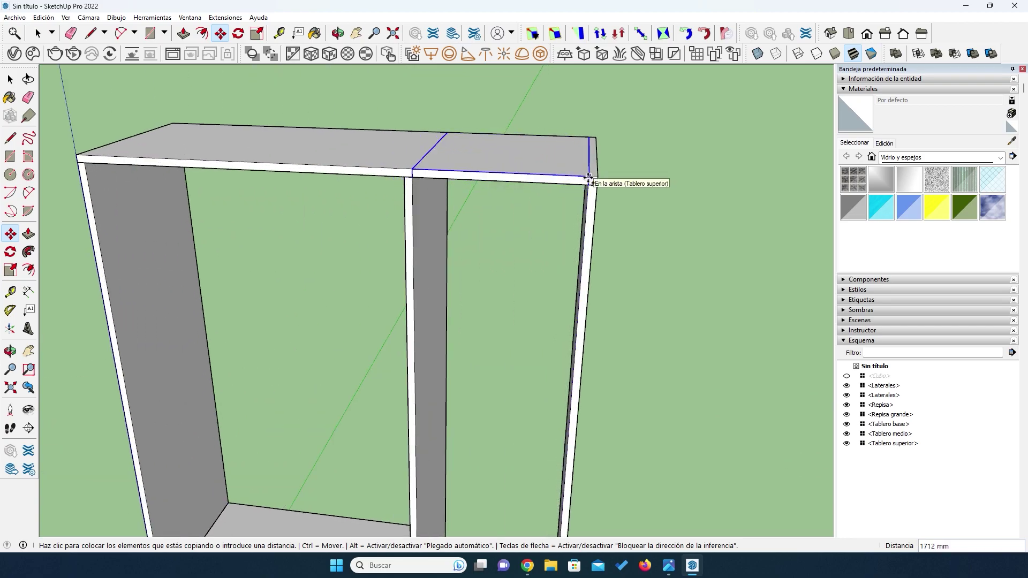
pyautogui.click(588, 178)
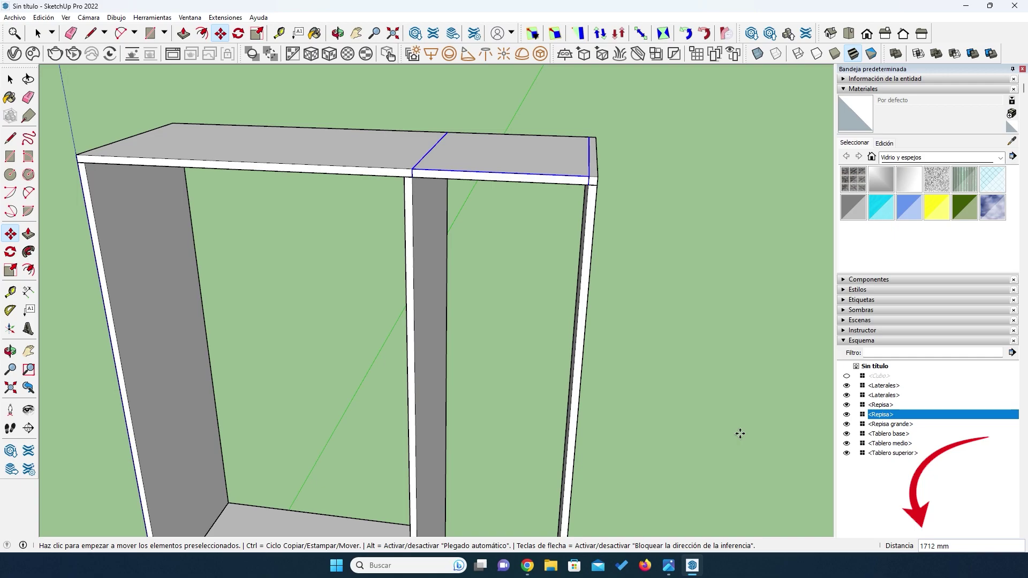
pyautogui.write('/6')
pyautogui.press('Return')
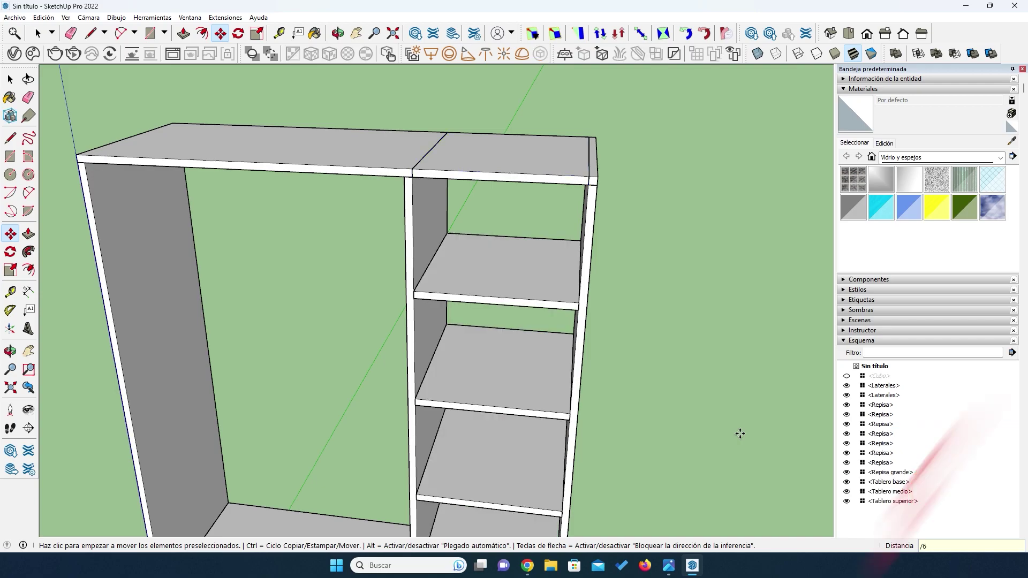
# Delete the lowest narrow shelf, which overlaps the base board.
pyautogui.scroll(-3, 626, 327)
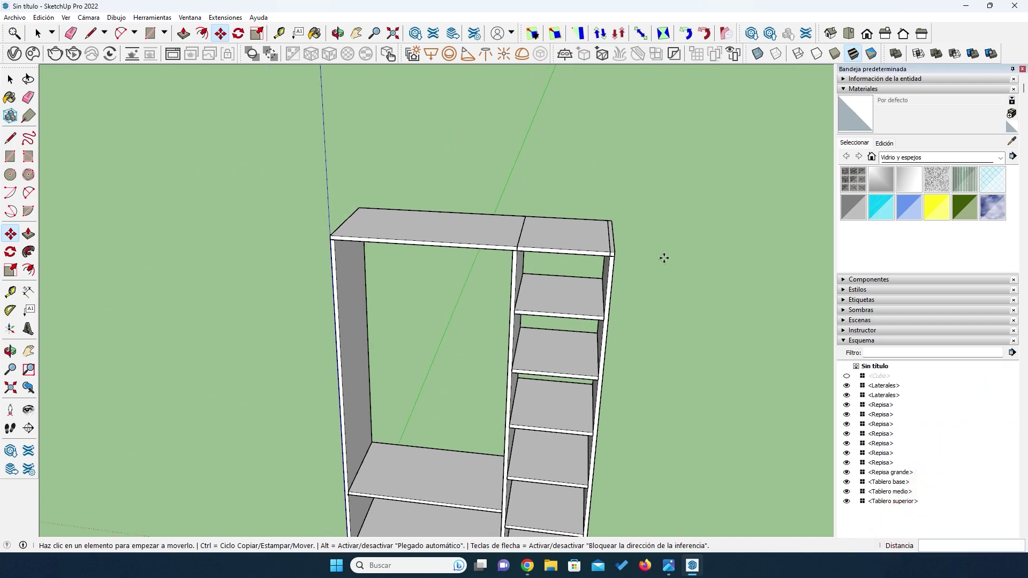
pyautogui.scroll(-3, 664, 261)
pyautogui.scroll(2, 576, 488)
pyautogui.press('o')
pyautogui.moveTo(561, 466); pyautogui.dragTo(548, 468)
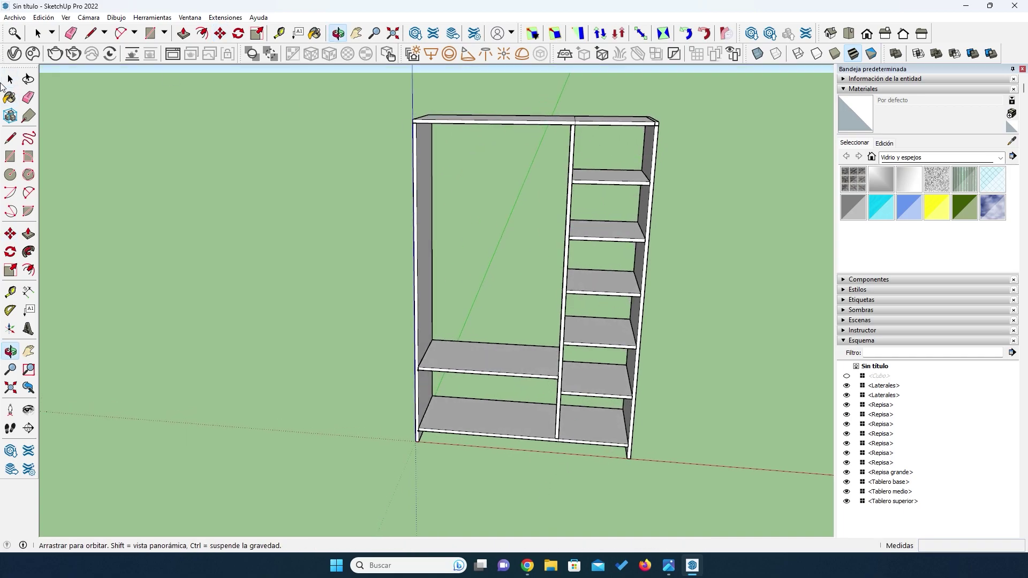
pyautogui.click(10, 79)
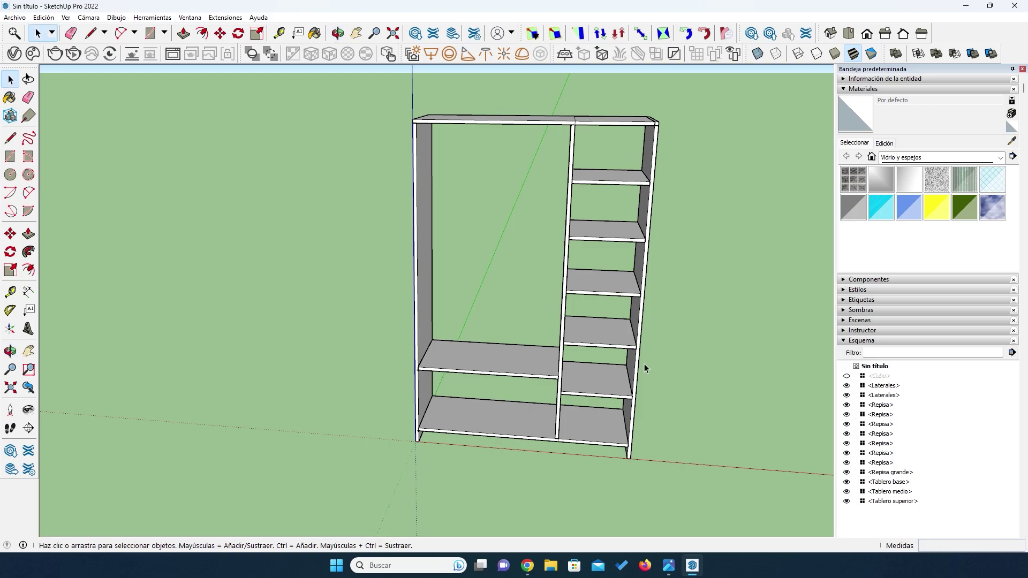
pyautogui.scroll(5, 615, 452)
pyautogui.click(583, 415)
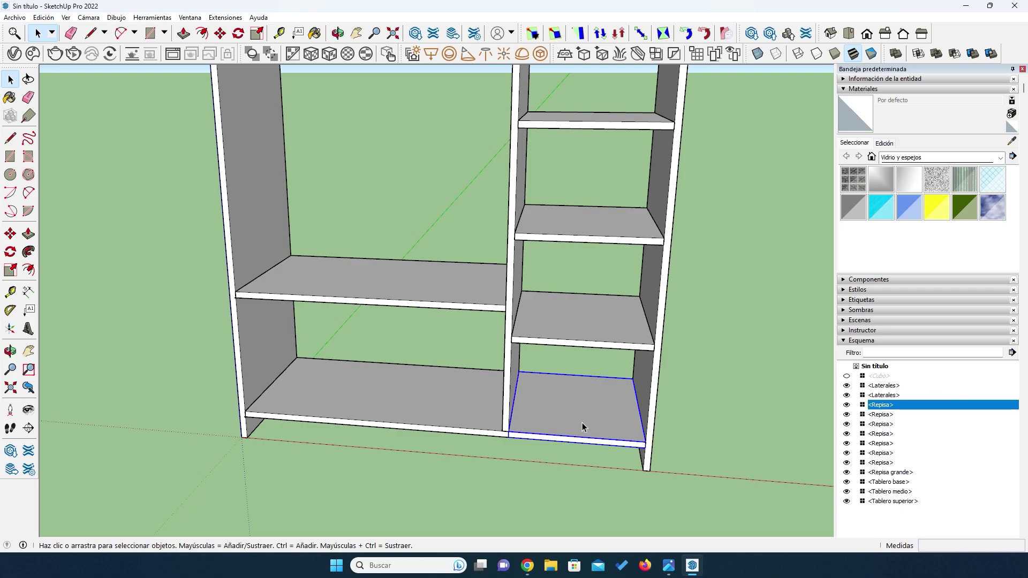
pyautogui.press('Delete')
# Delete the uppermost narrow shelf copy, which overlaps the top board.
pyautogui.scroll(-6, 545, 477)
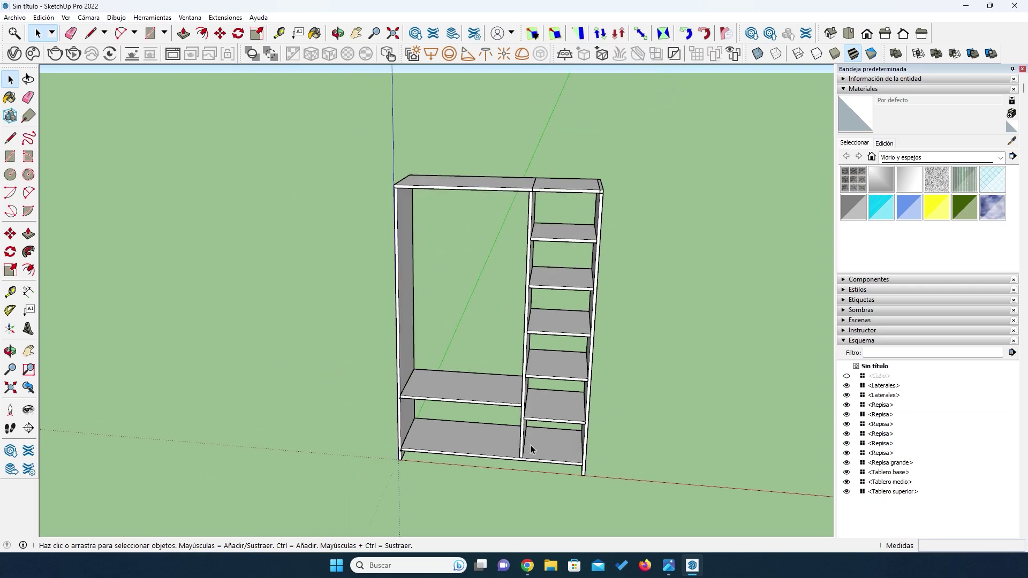
pyautogui.scroll(4, 579, 159)
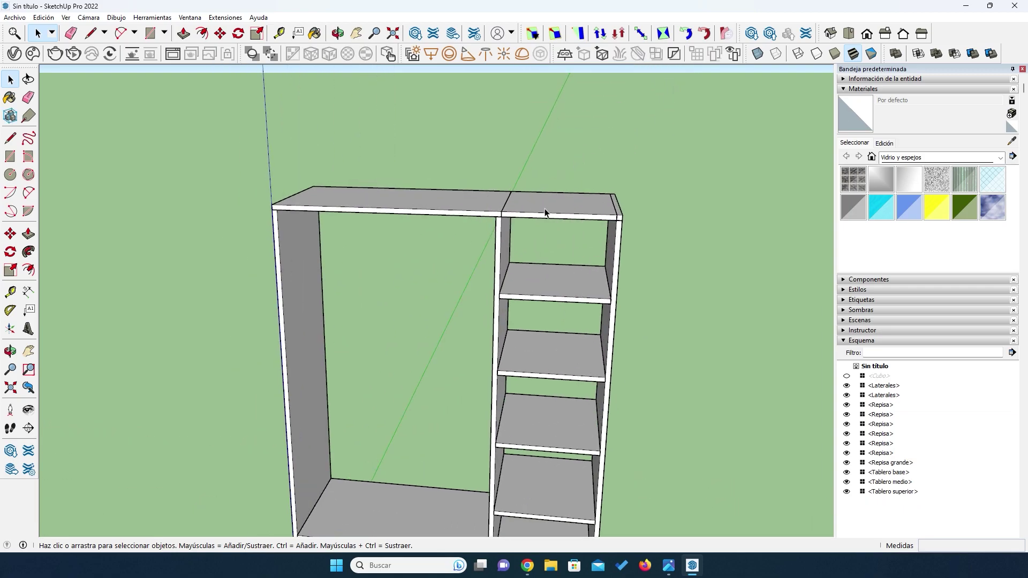
pyautogui.click(545, 212)
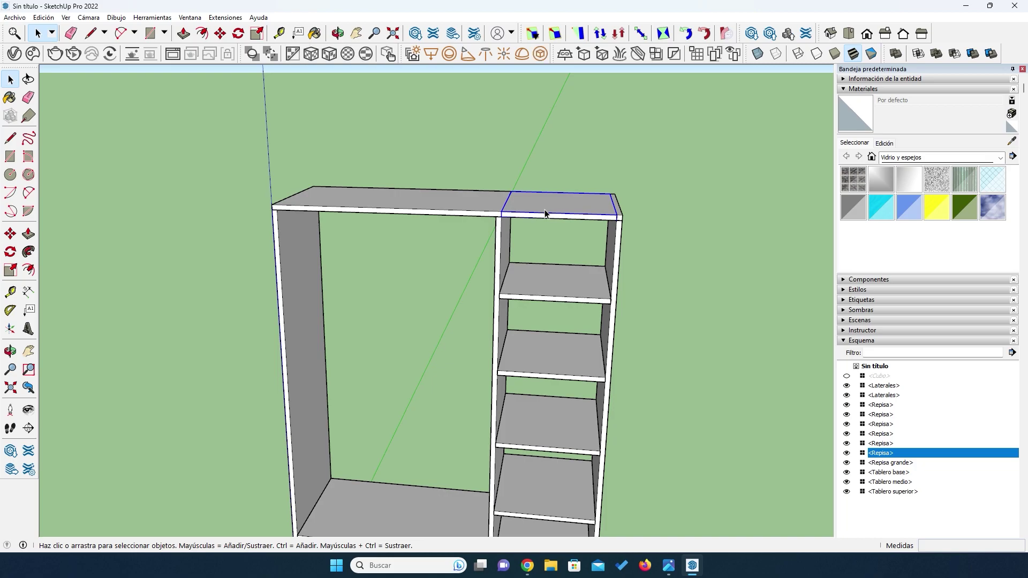
pyautogui.press('Delete')
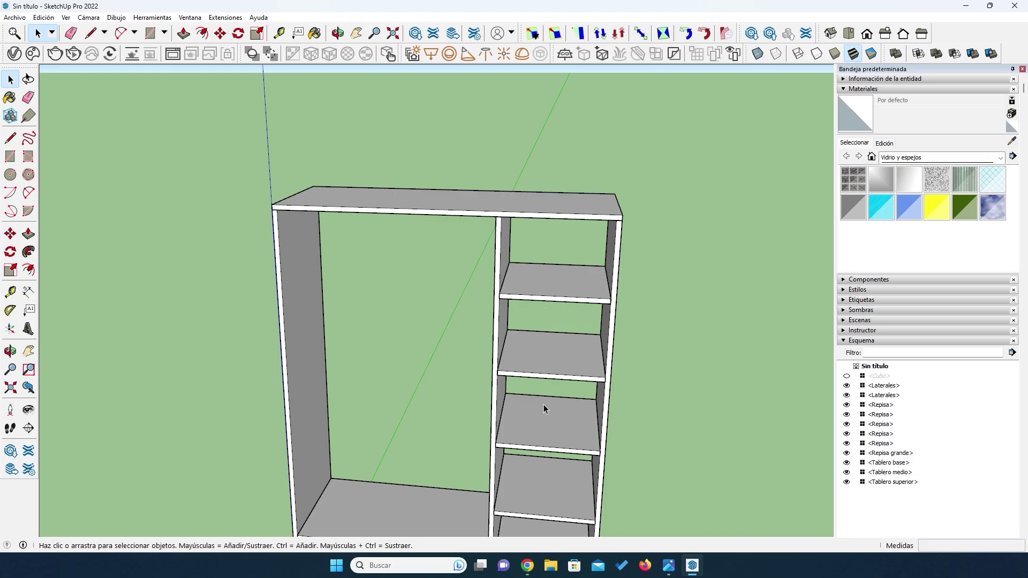
# Dimension the vertical clearance between the two highest shelves of the narrow compartment.
pyautogui.press('o')
pyautogui.moveTo(544, 410); pyautogui.dragTo(532, 321)
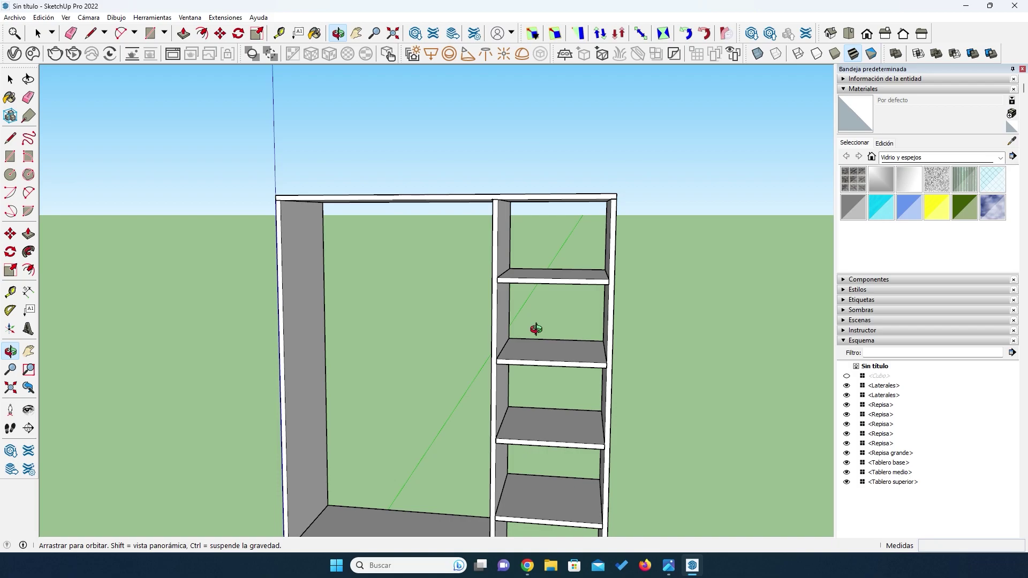
pyautogui.click(28, 292)
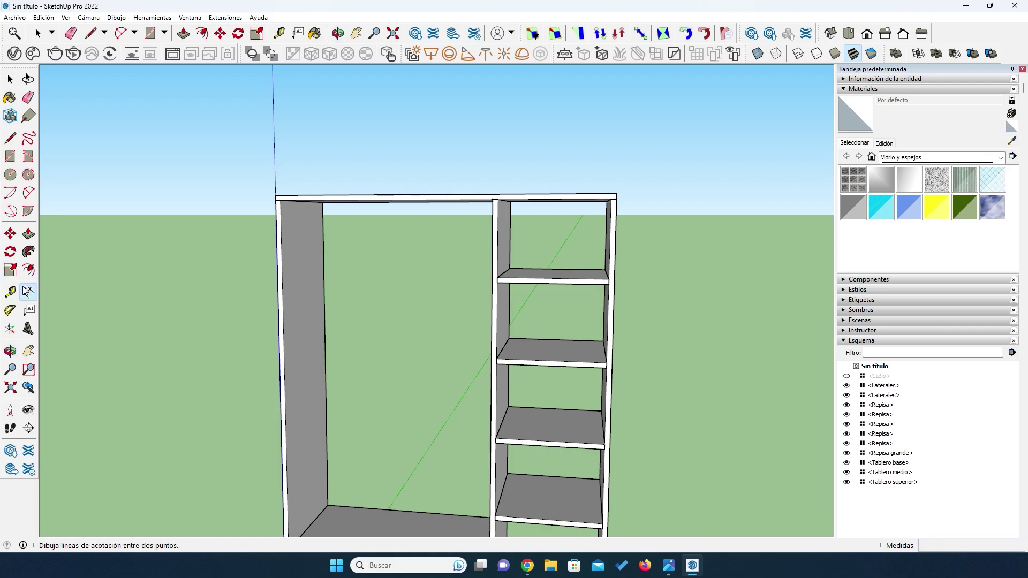
pyautogui.click(496, 281)
pyautogui.click(497, 362)
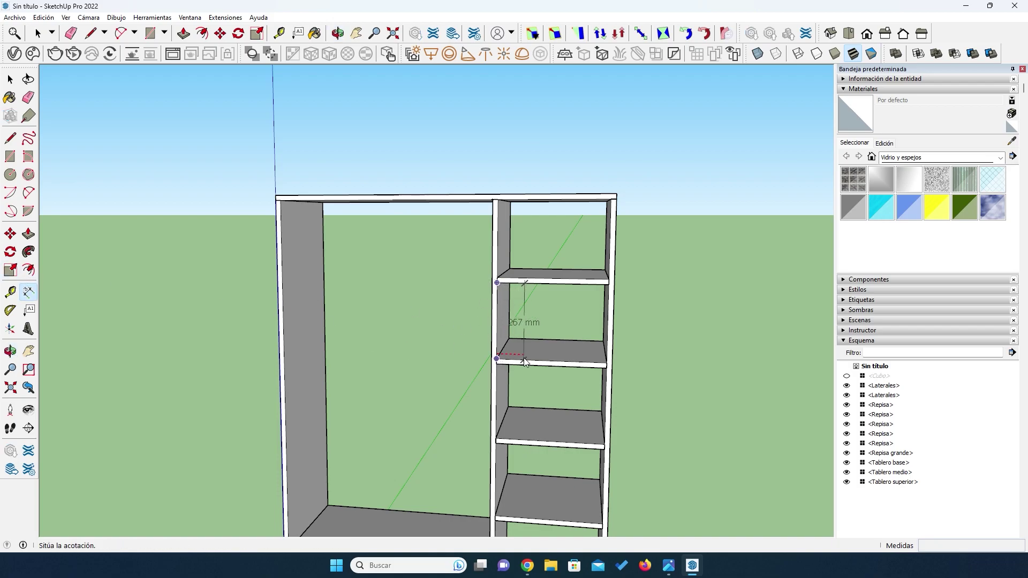
pyautogui.click(531, 361)
pyautogui.scroll(3, 534, 321)
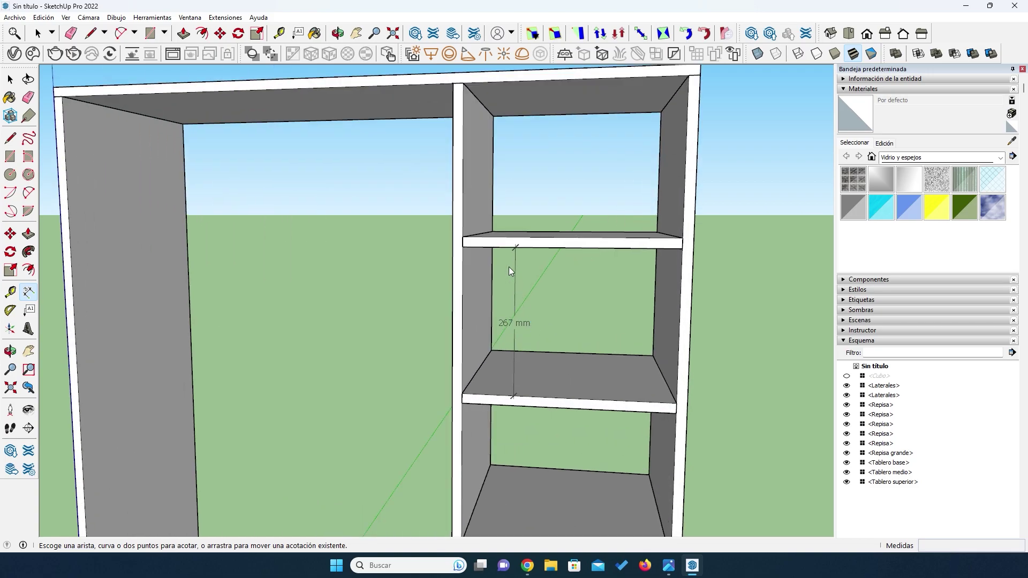
# Compare the shelf spacing with the reference image "Ropero con puertas corredizas - 2.png", then return to the SketchUp model.
pyautogui.moveTo(668, 566)
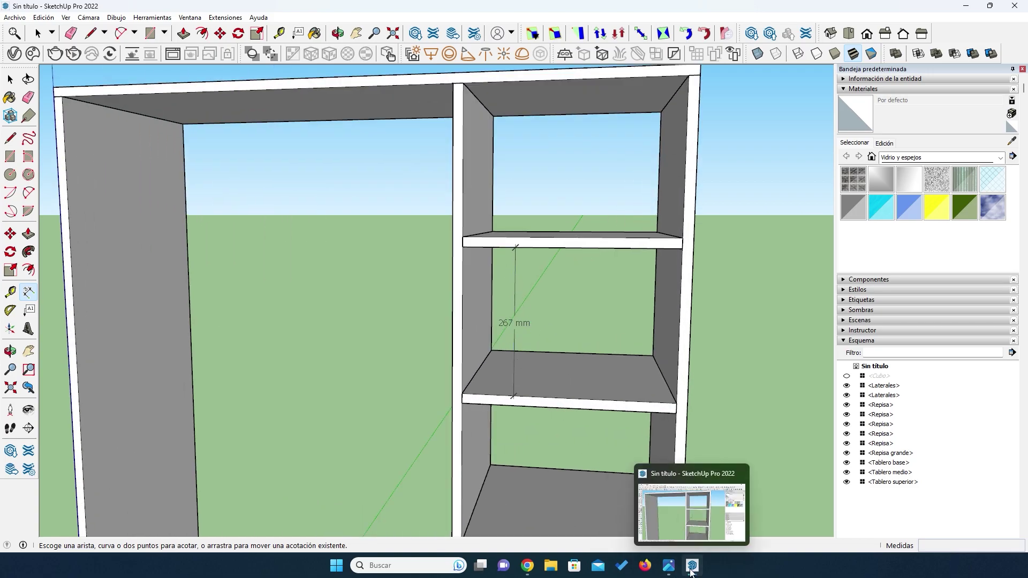
pyautogui.click(674, 501)
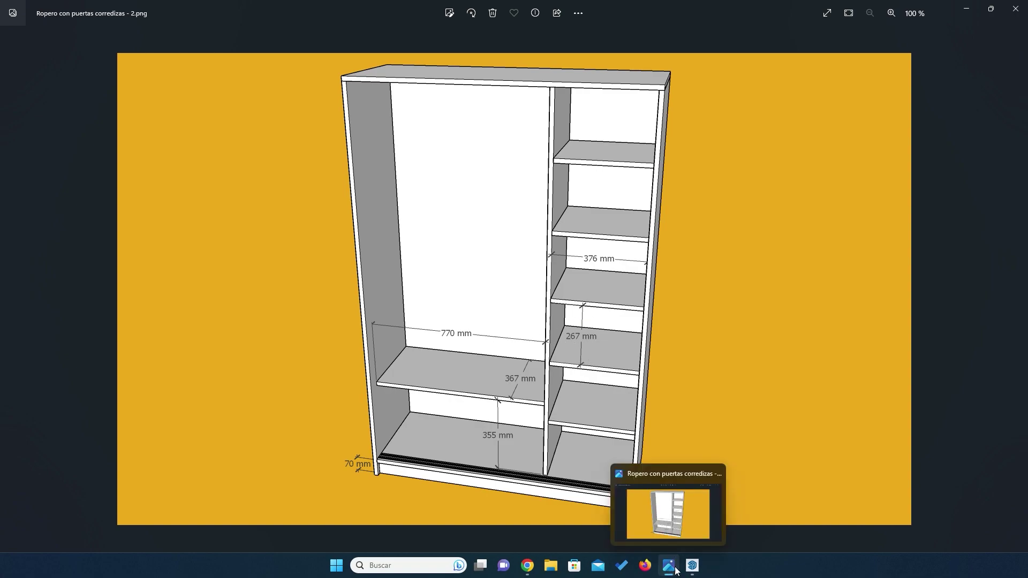
pyautogui.click(692, 565)
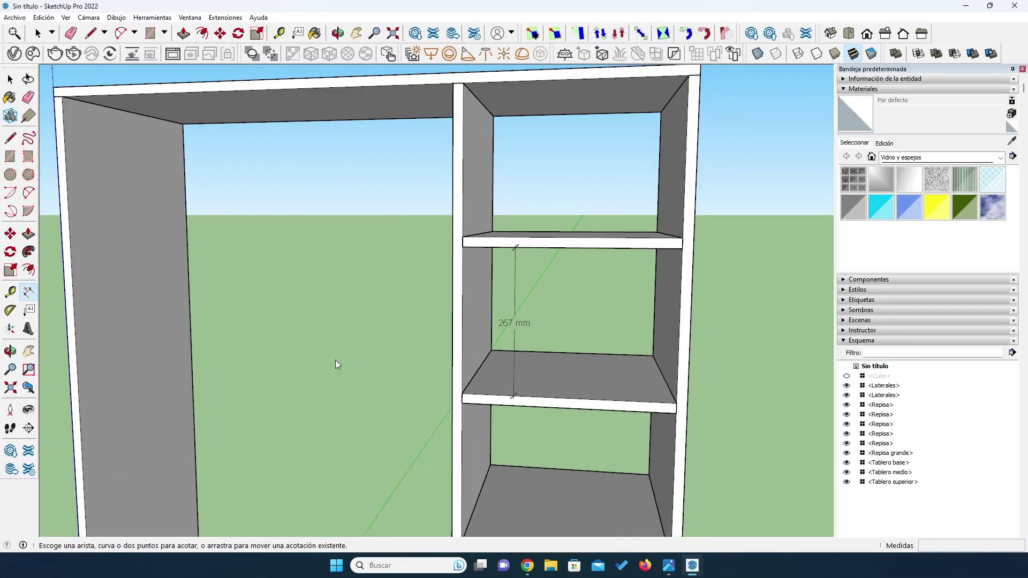
# Delete the dimension placed between the two highest narrow shelves.
pyautogui.scroll(-1, 336, 361)
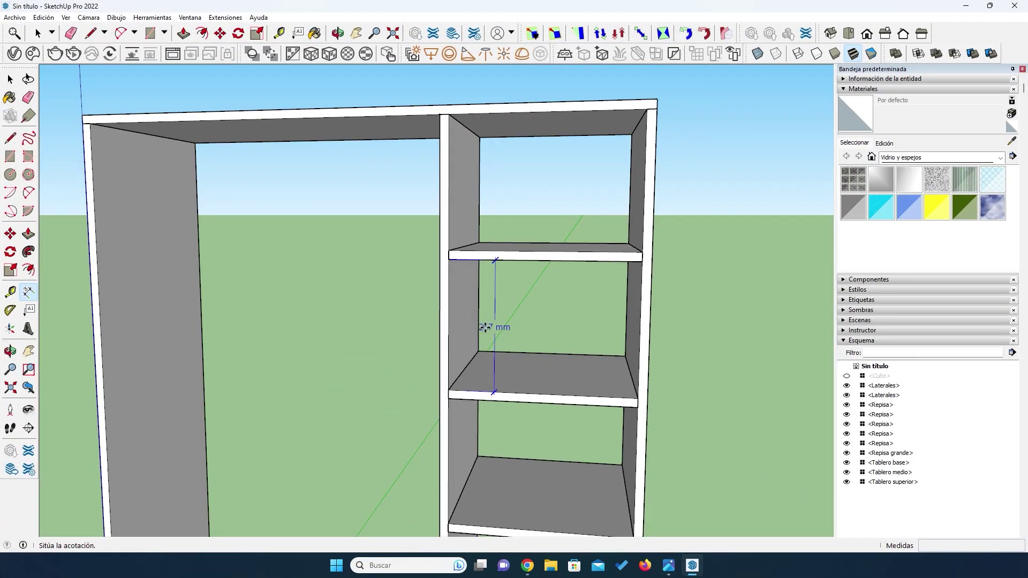
pyautogui.click(9, 79)
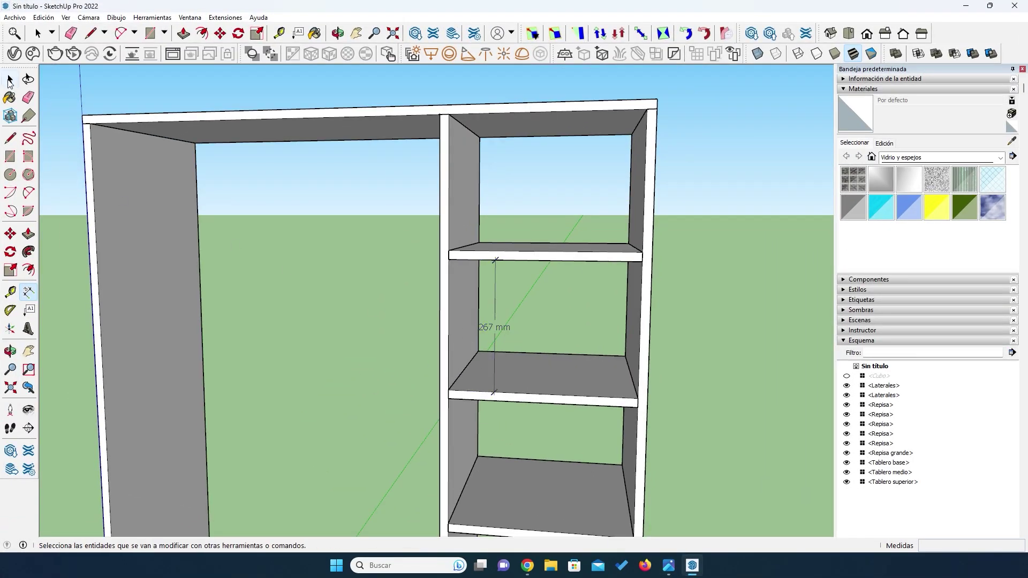
pyautogui.click(483, 331)
pyautogui.press('Delete')
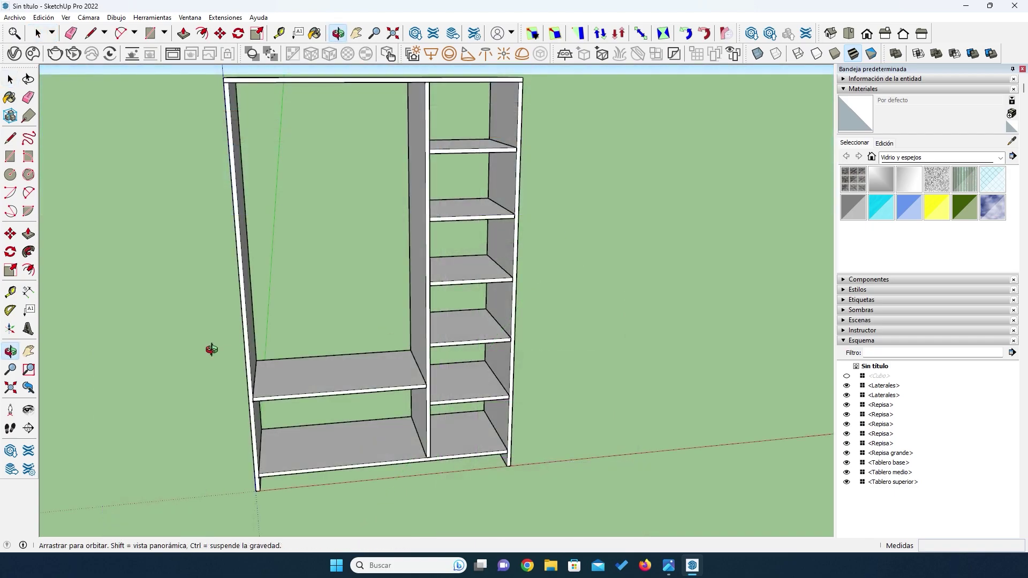
# Draw a rectangle filling the front gap below the base board, from one side panel to the other and down to the floor.
pyautogui.moveTo(301, 484); pyautogui.dragTo(282, 417)
pyautogui.moveTo(312, 495); pyautogui.dragTo(312, 484)
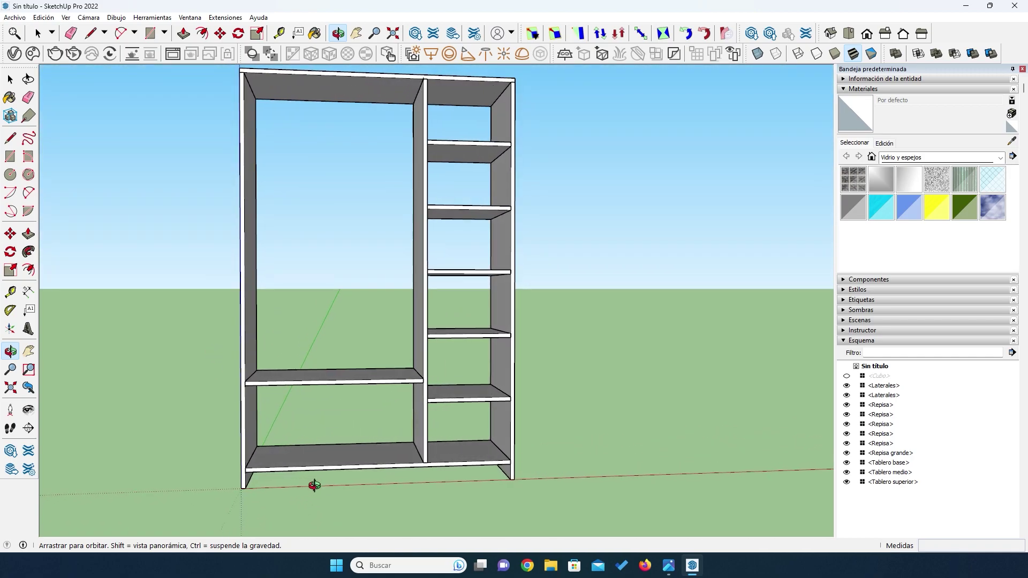
pyautogui.scroll(3, 313, 499)
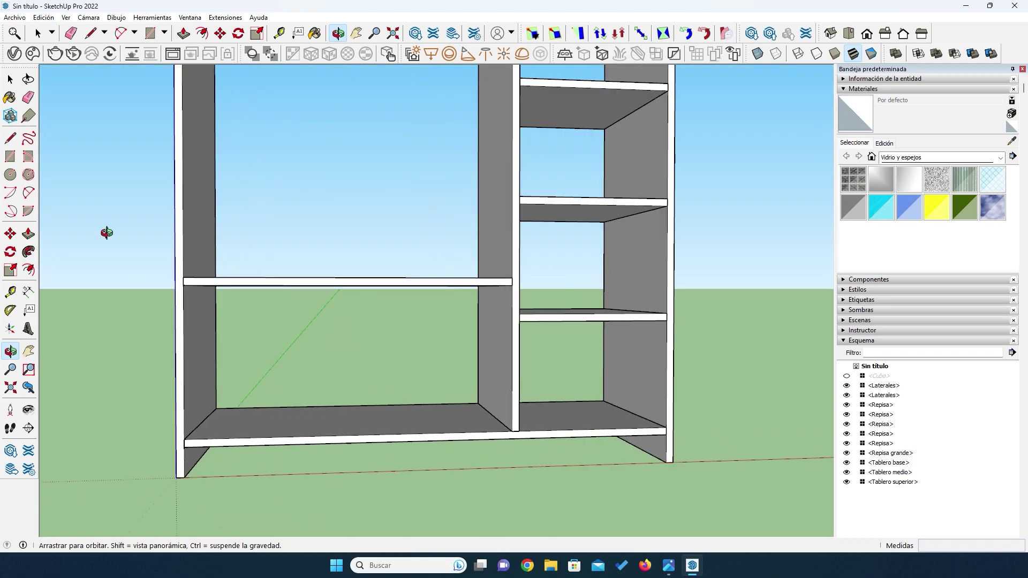
pyautogui.click(11, 156)
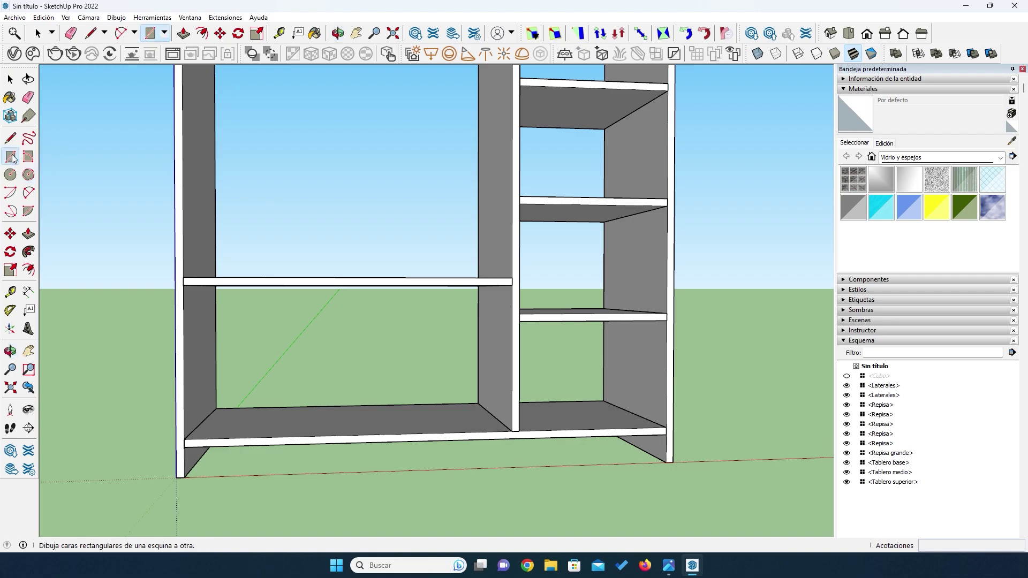
pyautogui.click(185, 446)
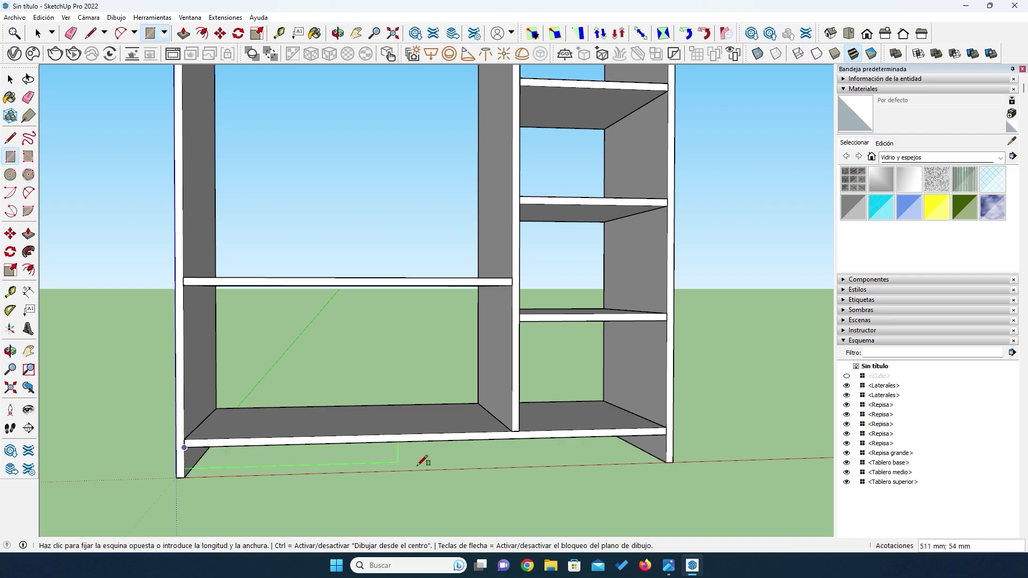
pyautogui.click(667, 463)
# Extrude the plinth rectangle 18 mm toward the front with Push/Pull.
pyautogui.click(28, 233)
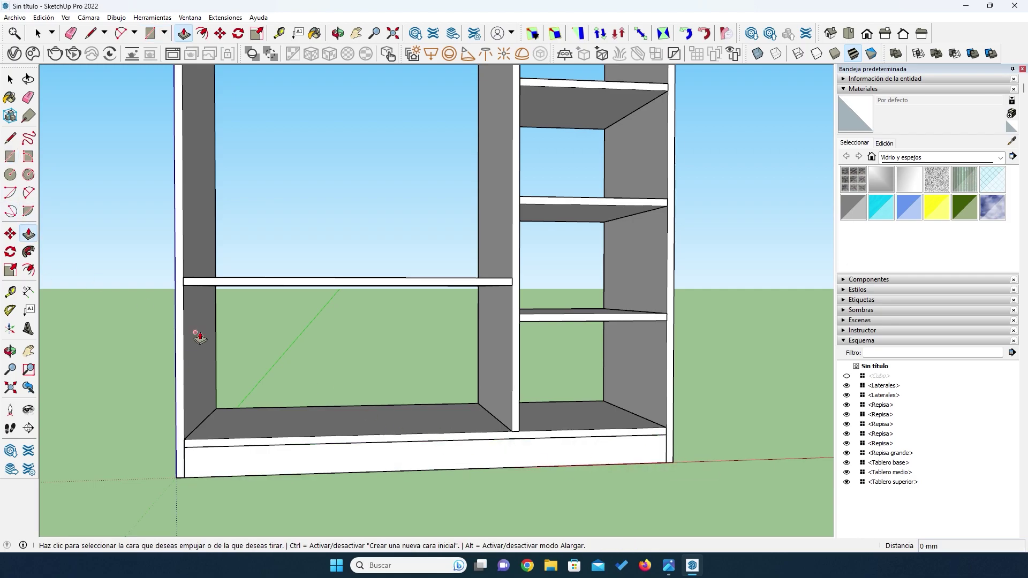
pyautogui.click(378, 453)
pyautogui.click(381, 456)
pyautogui.click(381, 457)
# Turn the entire extruded plinth board into a component named "Zocalo".
pyautogui.press('space')
pyautogui.click(381, 453)
pyautogui.rightClick(381, 454)
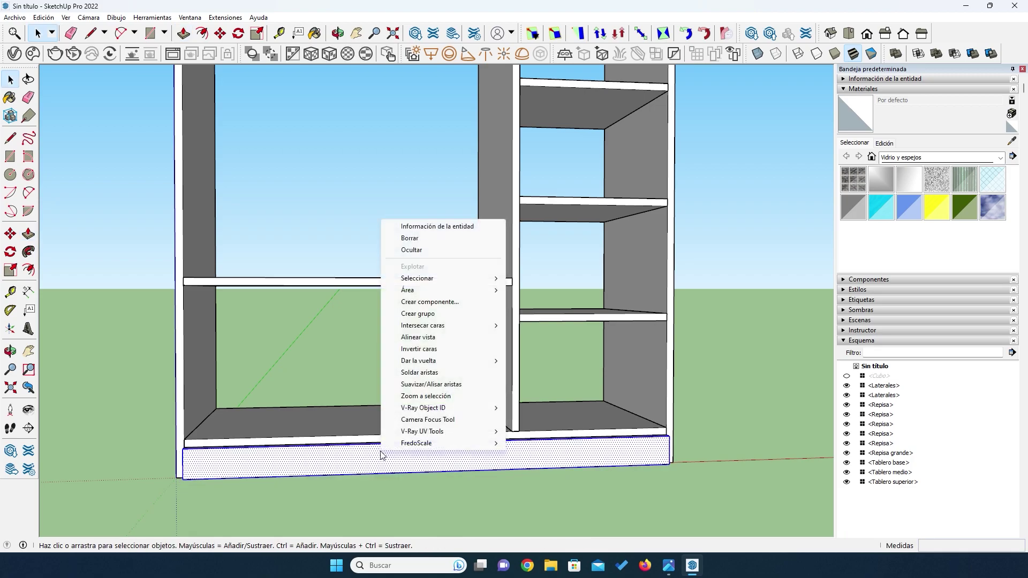
pyautogui.click(416, 303)
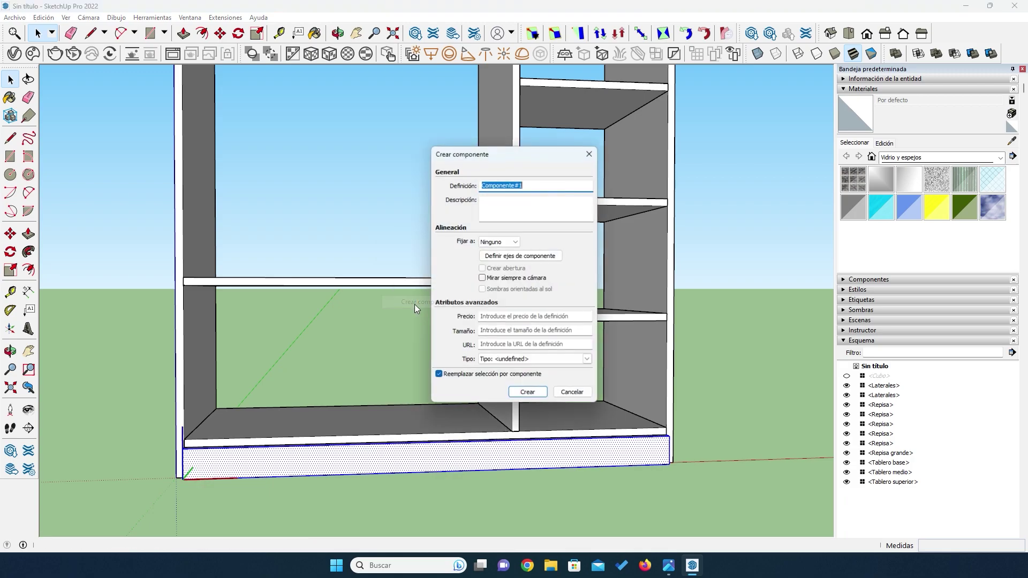
pyautogui.write('Zocalo')
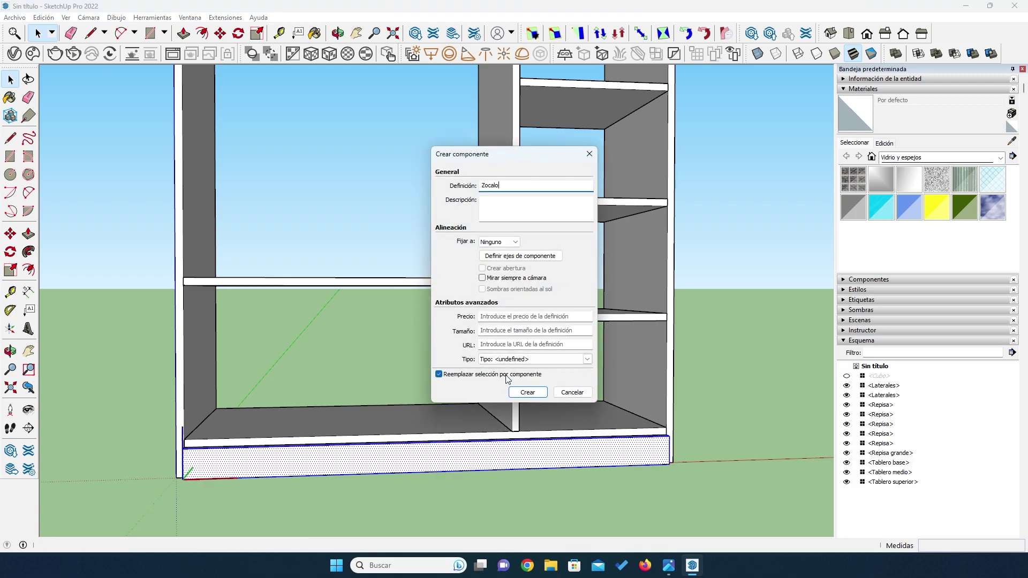
pyautogui.click(523, 395)
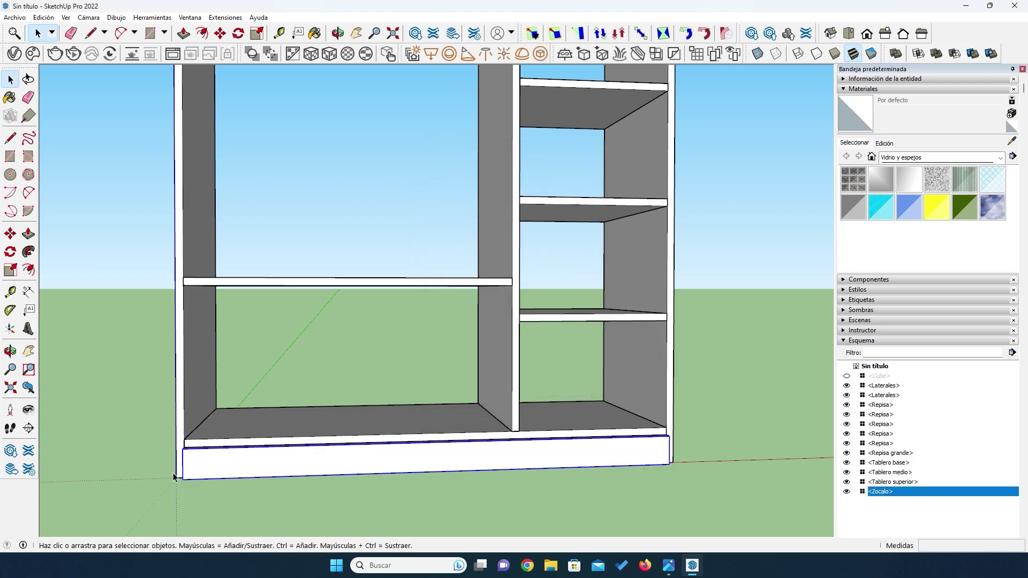
# Move the plinth back 18 mm by its upper front corner to the lower front corner of the base board.
pyautogui.press('m')
pyautogui.scroll(4, 176, 461)
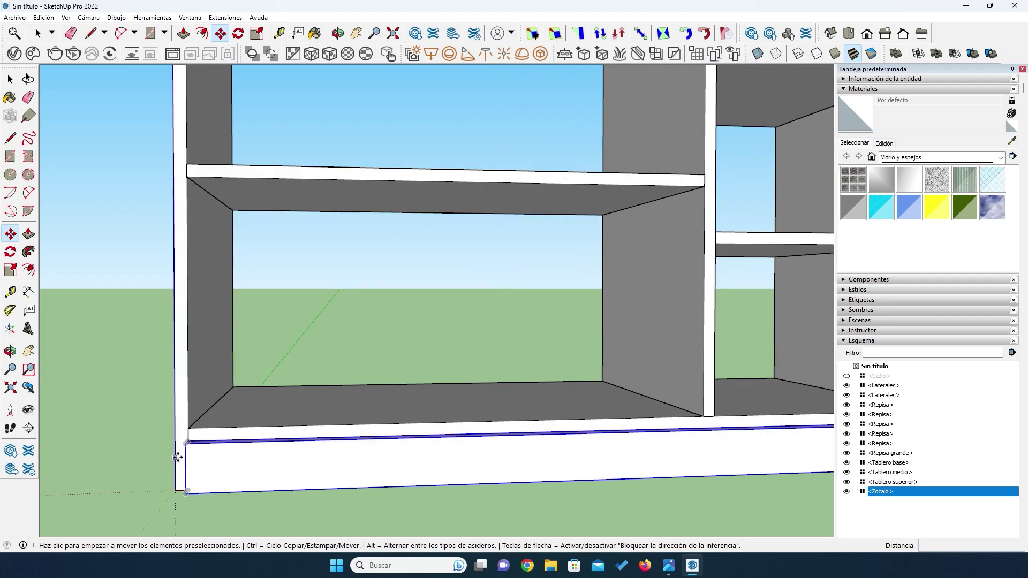
pyautogui.click(183, 445)
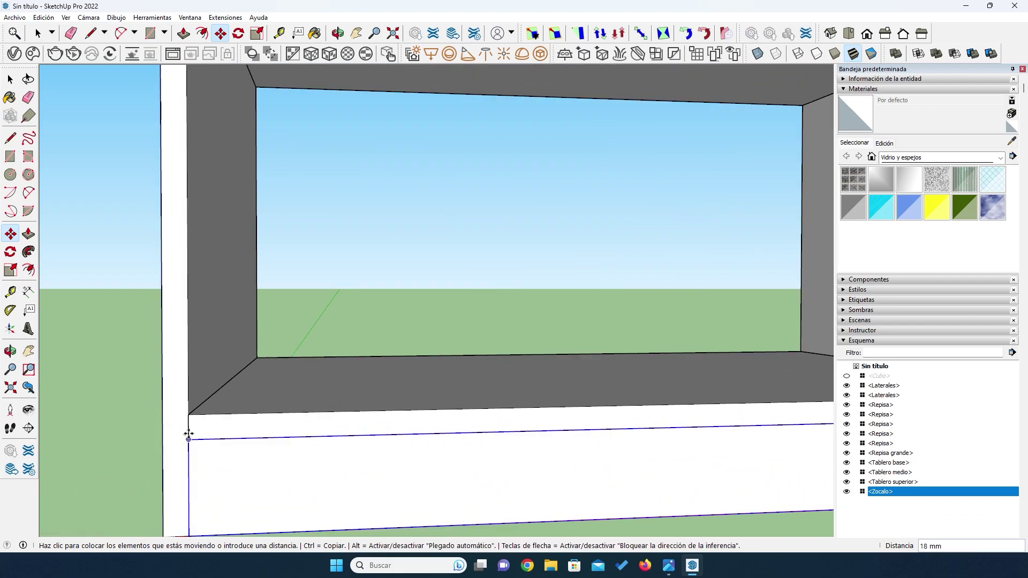
pyautogui.click(188, 438)
pyautogui.moveTo(220, 459); pyautogui.dragTo(341, 346, button='middle')
pyautogui.scroll(5, 316, 413)
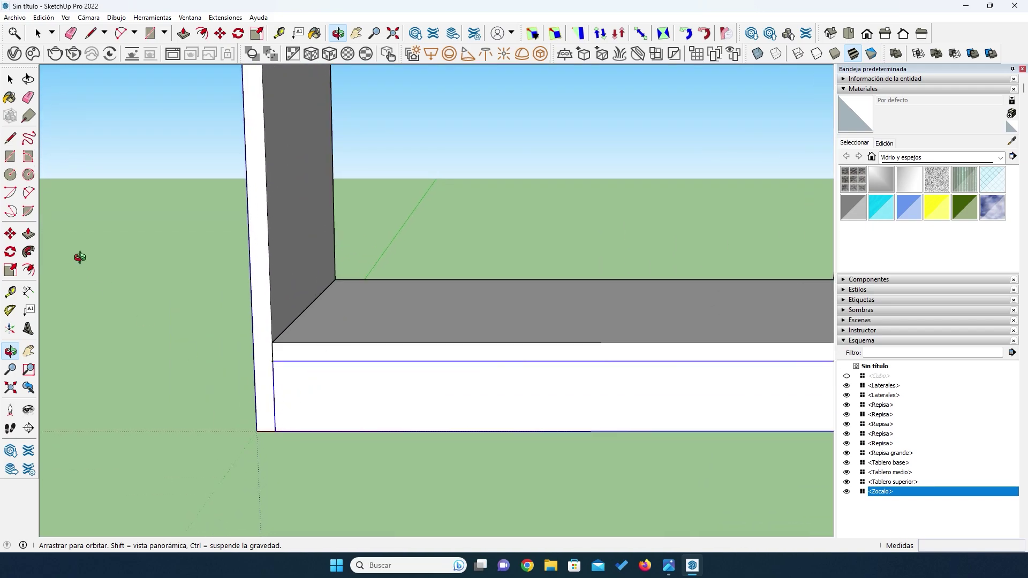
# Move the plinth board 20 mm back from the front edge of the side panels.
pyautogui.click(10, 236)
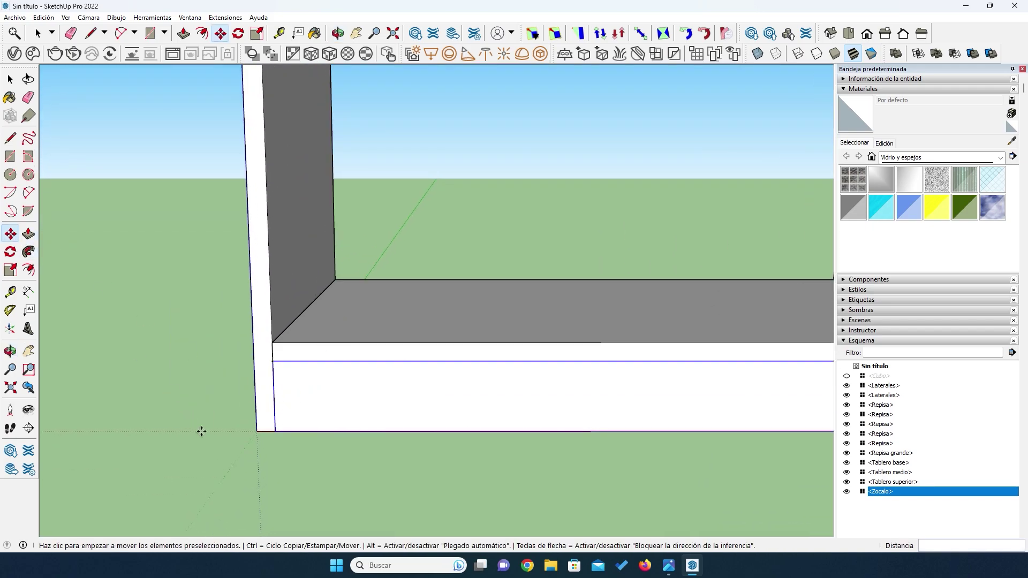
pyautogui.click(274, 432)
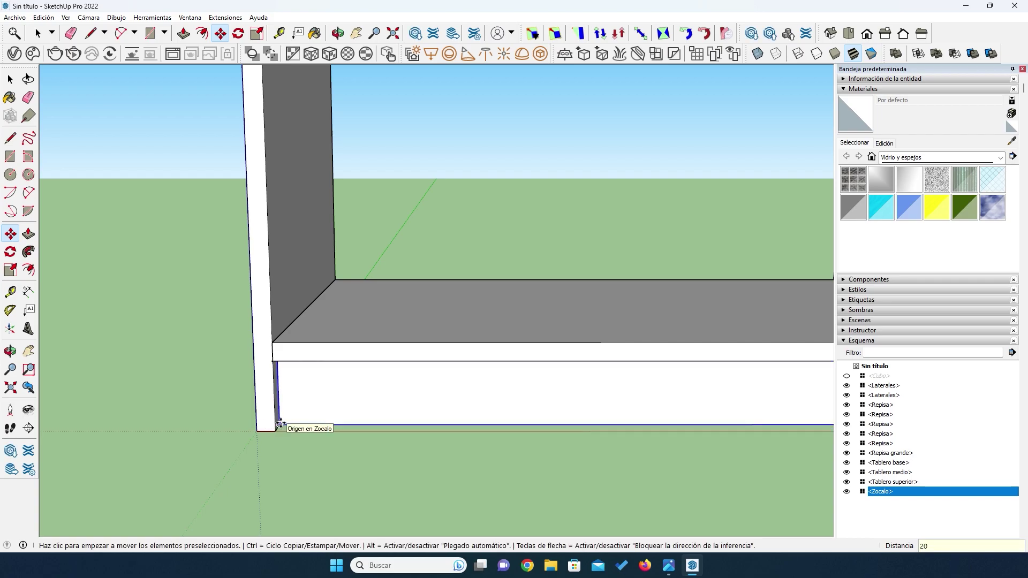
pyautogui.press('Return')
pyautogui.scroll(2, 308, 404)
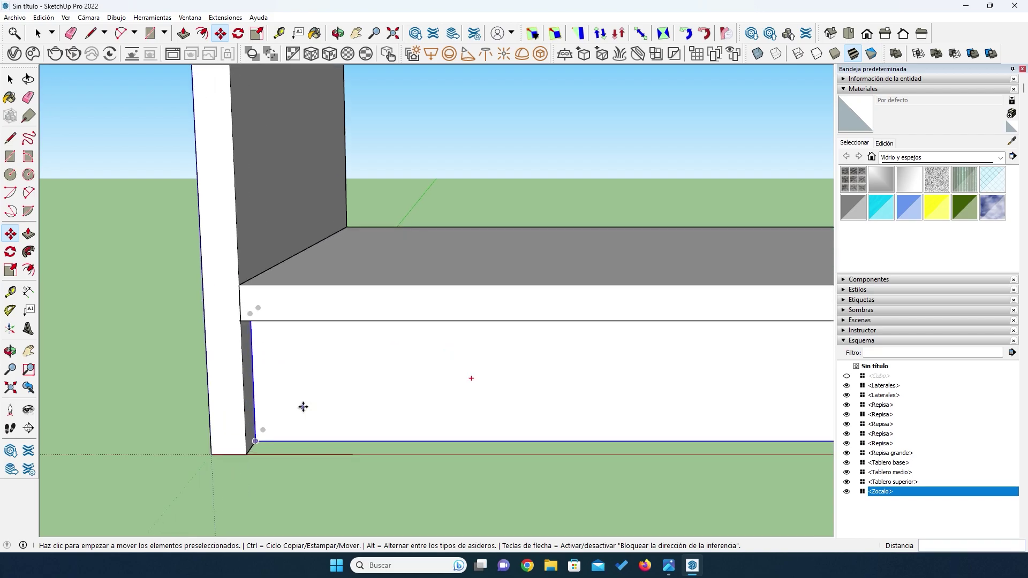
pyautogui.moveTo(303, 405); pyautogui.dragTo(118, 375, button='middle')
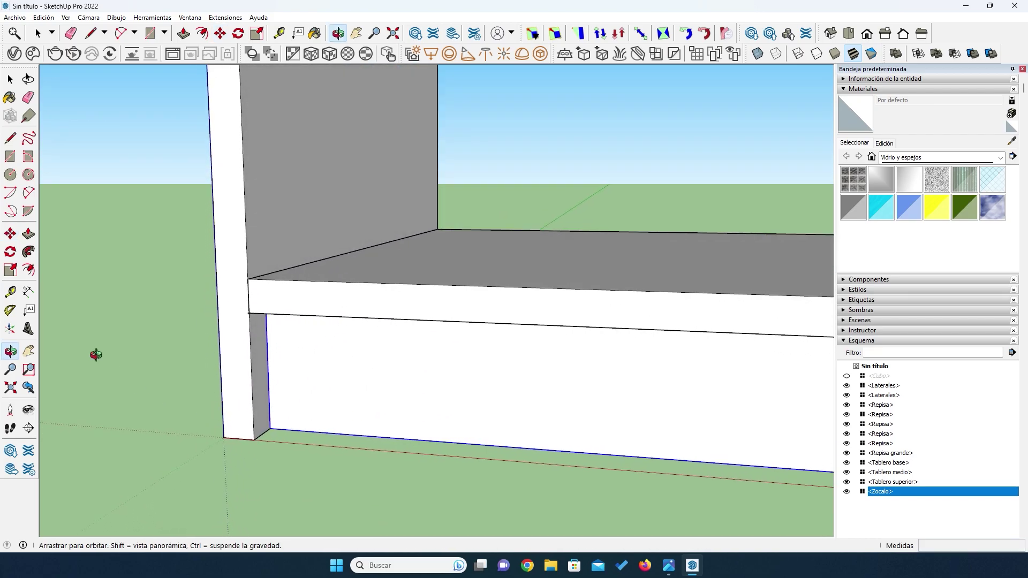
# Dimension the plinth's setback from the side panel's front corner, and delete that dimension.
pyautogui.click(28, 292)
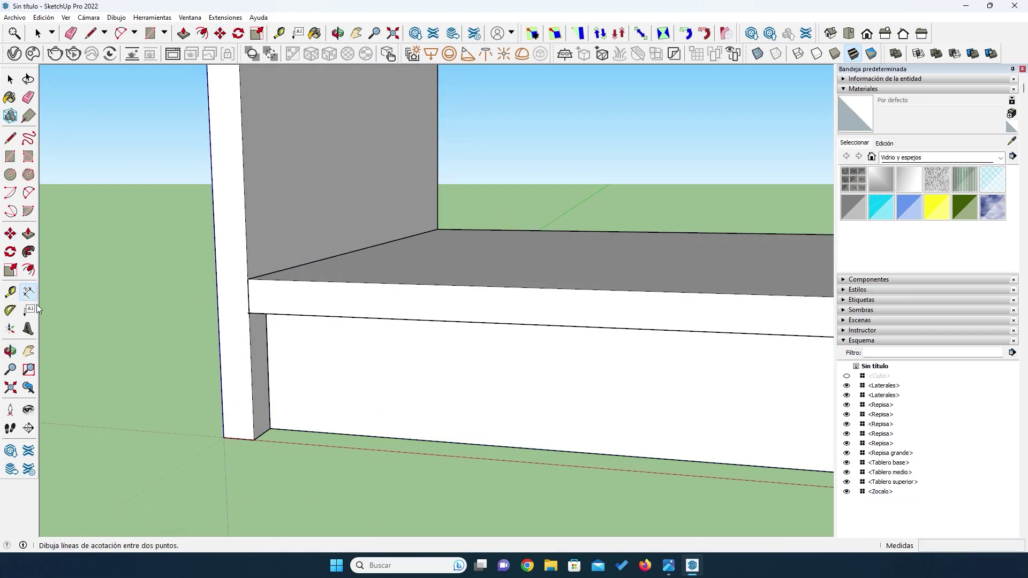
pyautogui.click(257, 438)
pyautogui.click(271, 424)
pyautogui.click(340, 431)
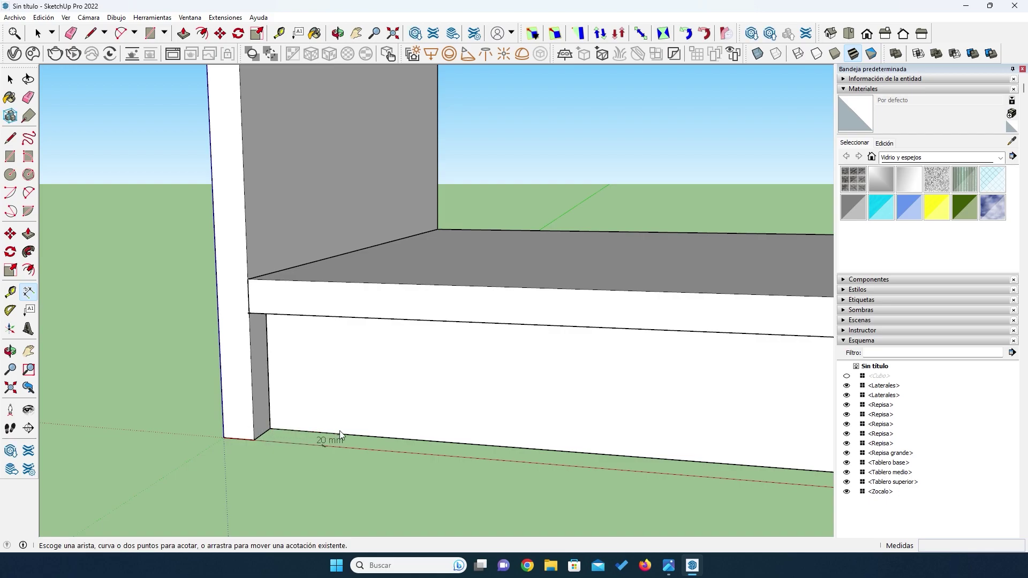
pyautogui.click(10, 79)
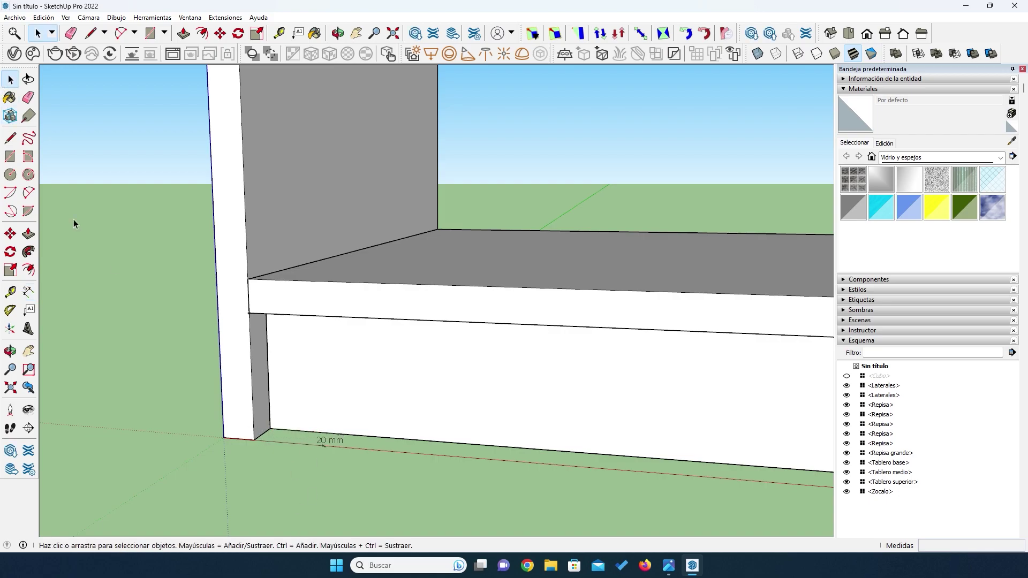
pyautogui.click(331, 441)
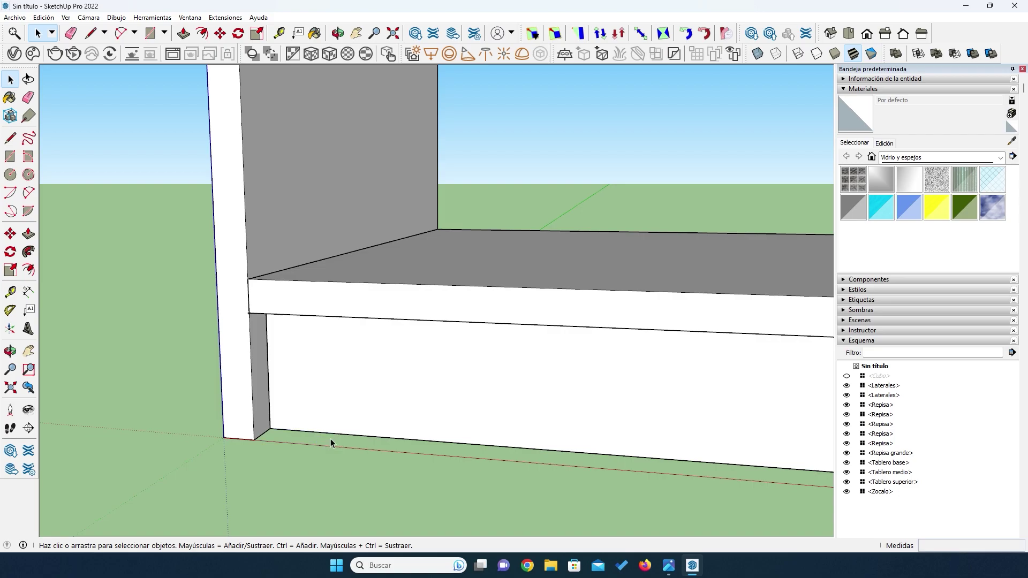
pyautogui.press('Delete')
pyautogui.press('Delete')
# Copy the plinth 412 mm to the rear, placing its upper corner on the base board's lower back corner.
pyautogui.press('o')
pyautogui.moveTo(150, 367); pyautogui.dragTo(595, 289)
pyautogui.moveTo(224, 295); pyautogui.dragTo(246, 301)
pyautogui.scroll(5, 246, 302)
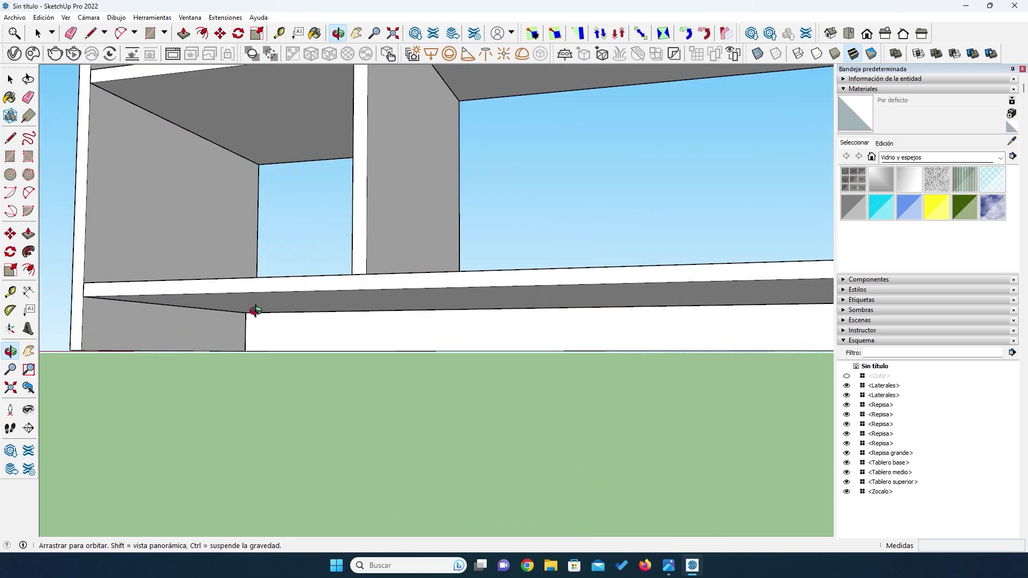
pyautogui.click(9, 79)
pyautogui.click(285, 349)
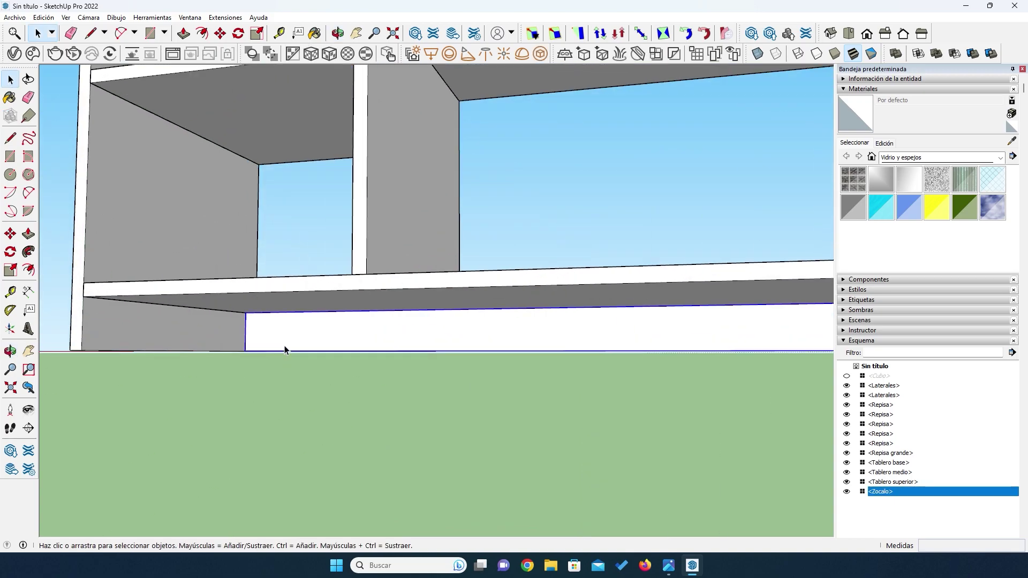
pyautogui.press('m')
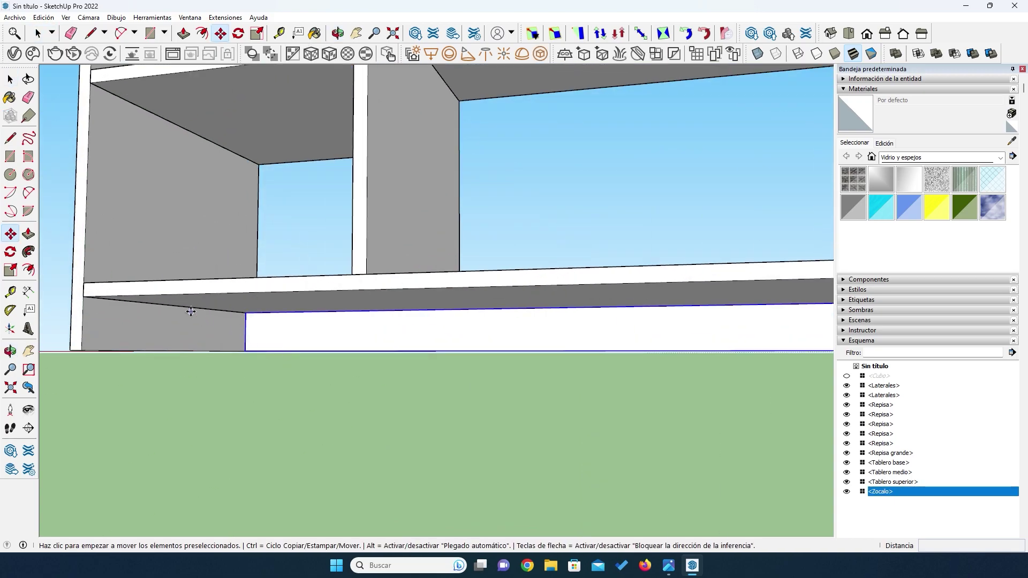
pyautogui.click(246, 314)
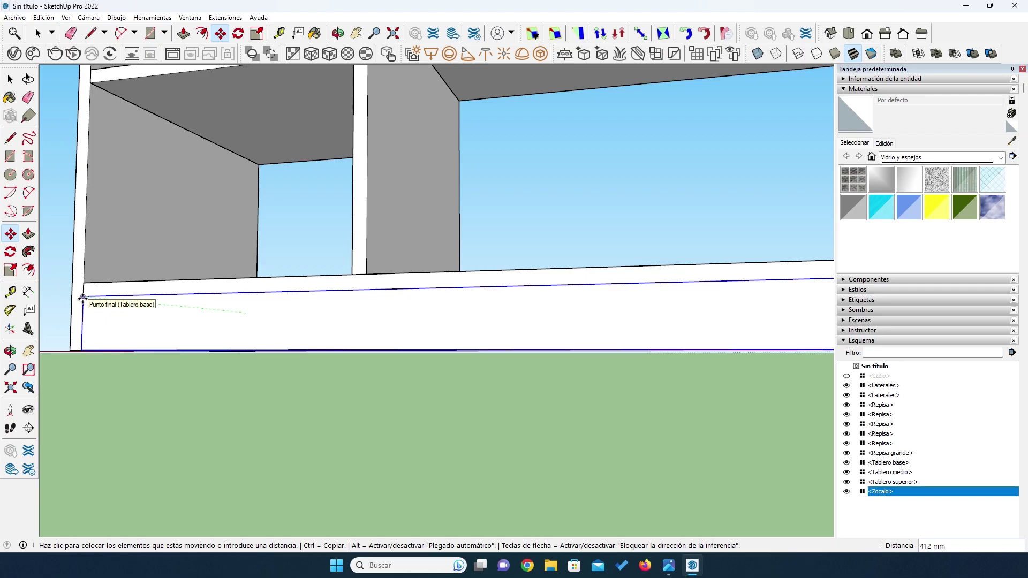
pyautogui.press('ctrl')
pyautogui.click(83, 298)
# Draw a 1694 x 1164 mm rectangle across the back opening, from below the top board down to the base board.
pyautogui.moveTo(158, 449); pyautogui.dragTo(281, 345, button='middle')
pyautogui.scroll(-2, 281, 345)
pyautogui.scroll(-3, 383, 339)
pyautogui.scroll(-3, 351, 328)
pyautogui.scroll(-2, 261, 342)
pyautogui.moveTo(228, 326); pyautogui.dragTo(326, 329, button='middle')
pyautogui.scroll(-3, 280, 334)
pyautogui.scroll(2, 222, 112)
pyautogui.scroll(1, 296, 336)
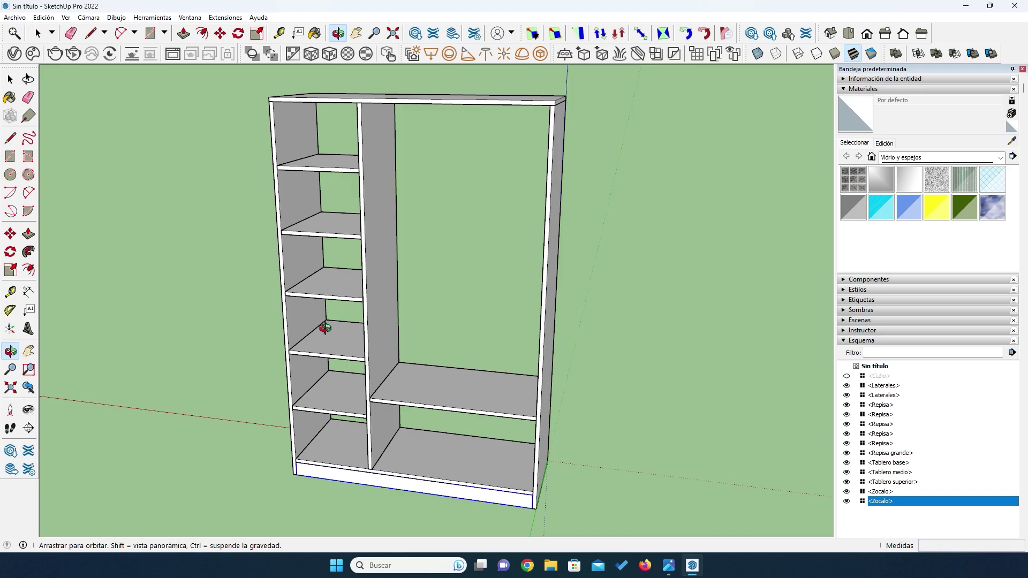
pyautogui.click(10, 156)
pyautogui.scroll(4, 273, 99)
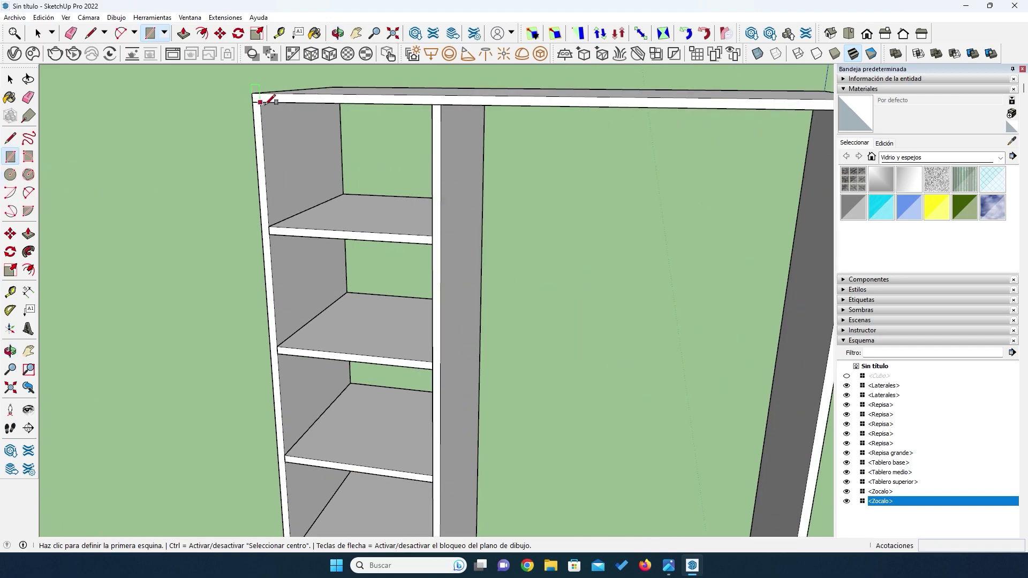
pyautogui.click(260, 102)
pyautogui.scroll(-3, 239, 121)
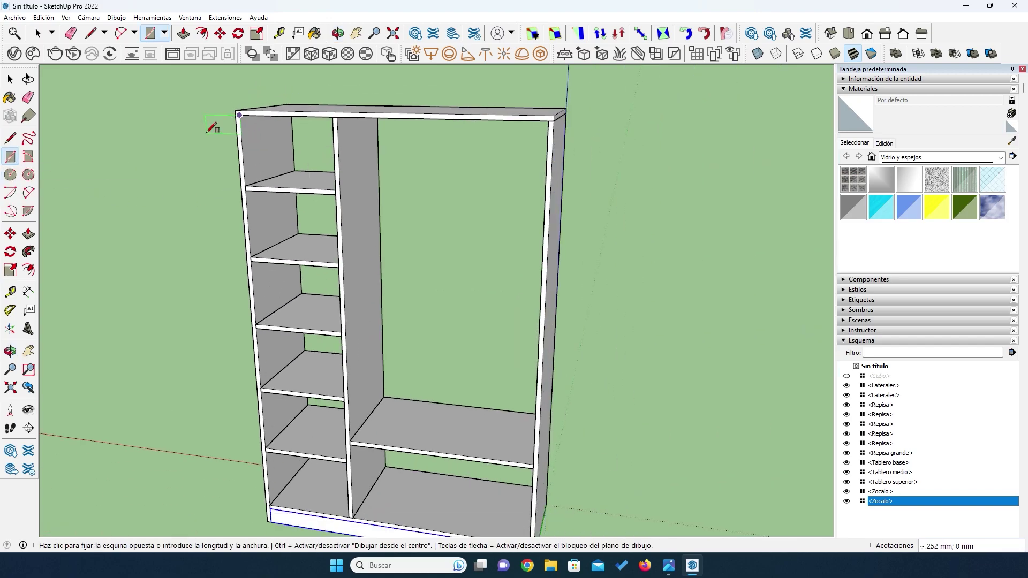
pyautogui.scroll(-3, 382, 420)
pyautogui.scroll(2, 428, 473)
pyautogui.scroll(1, 429, 473)
pyautogui.scroll(2, 475, 437)
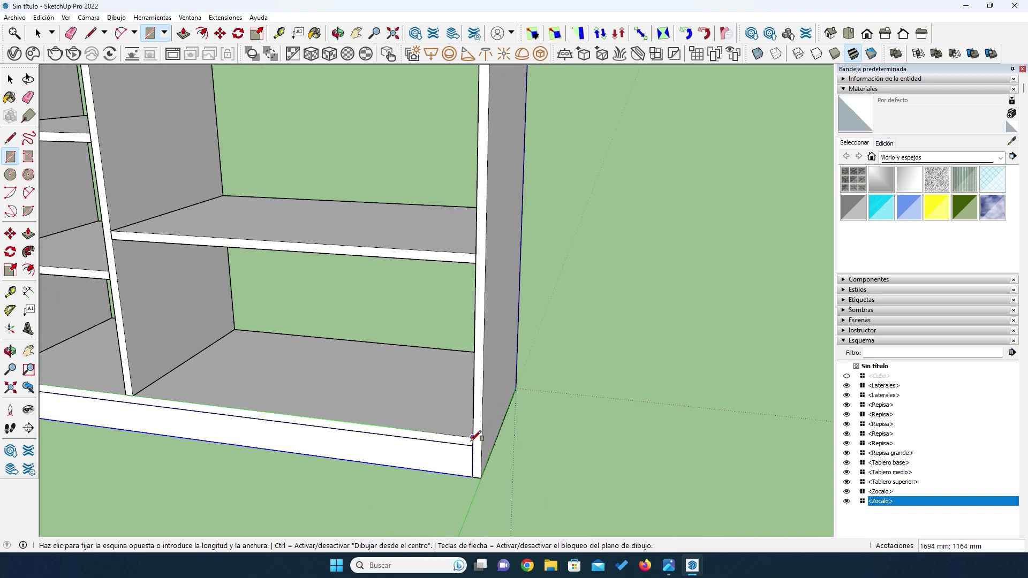
pyautogui.click(474, 437)
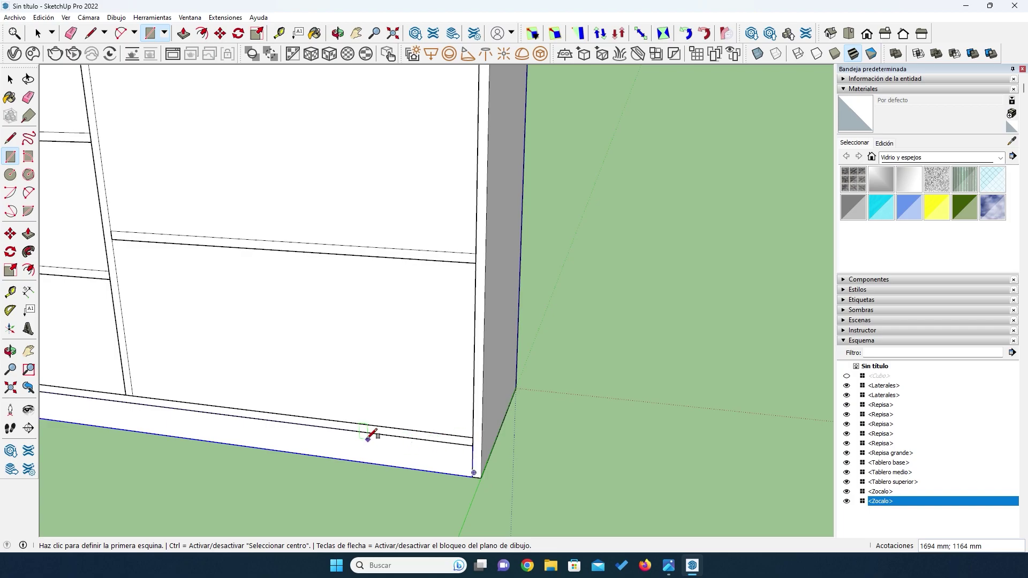
# Extrude the back rectangle 3 mm outward with Push/Pull.
pyautogui.scroll(-3, 432, 400)
pyautogui.scroll(-3, 332, 143)
pyautogui.scroll(-2, 268, 373)
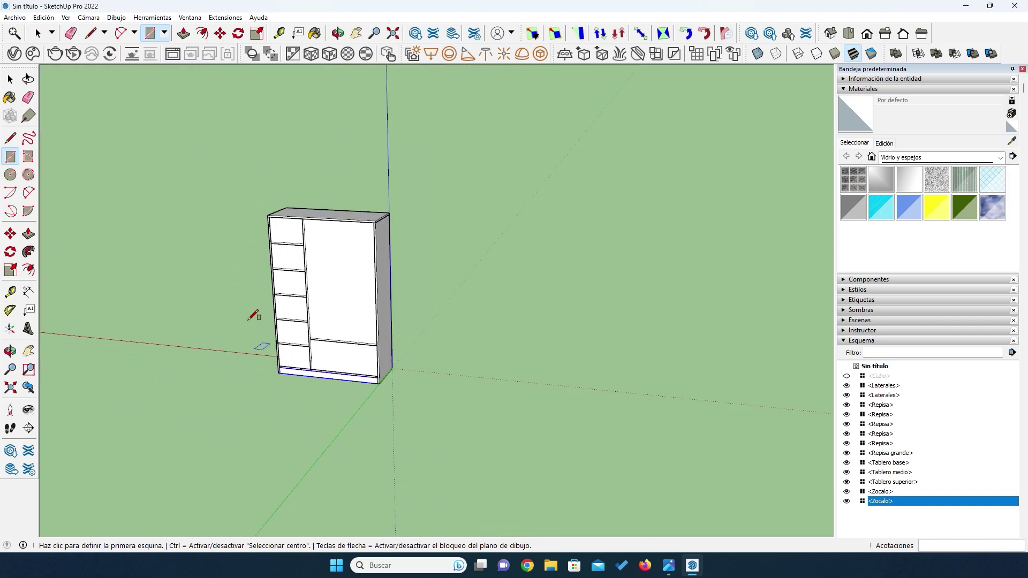
pyautogui.click(25, 236)
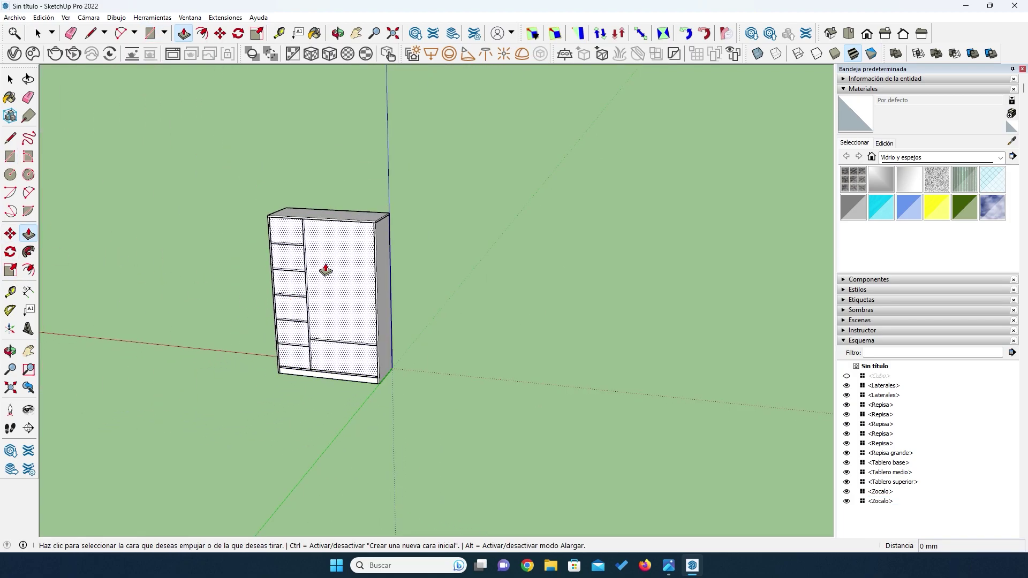
pyautogui.doubleClick(337, 255)
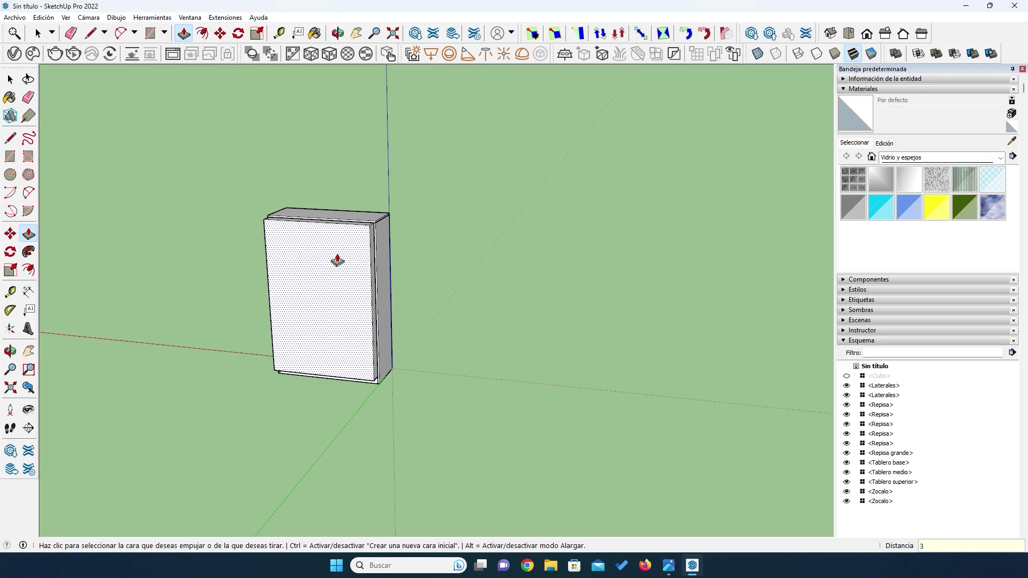
pyautogui.write('3')
pyautogui.press('Return')
pyautogui.scroll(4, 337, 259)
# Turn the entire extruded back panel into a component named "Fondo".
pyautogui.press('space')
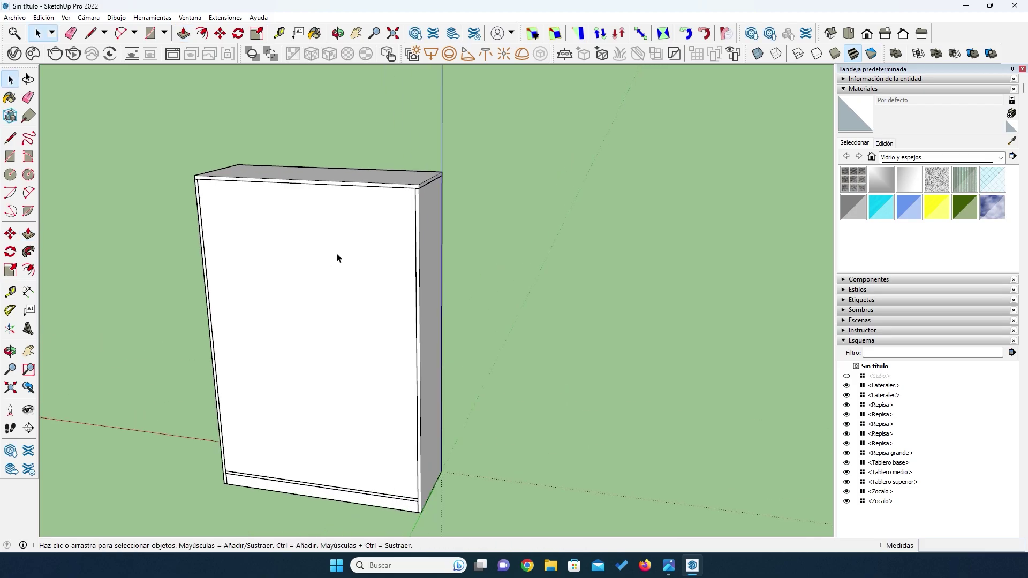
pyautogui.click(337, 258)
pyautogui.rightClick(338, 257)
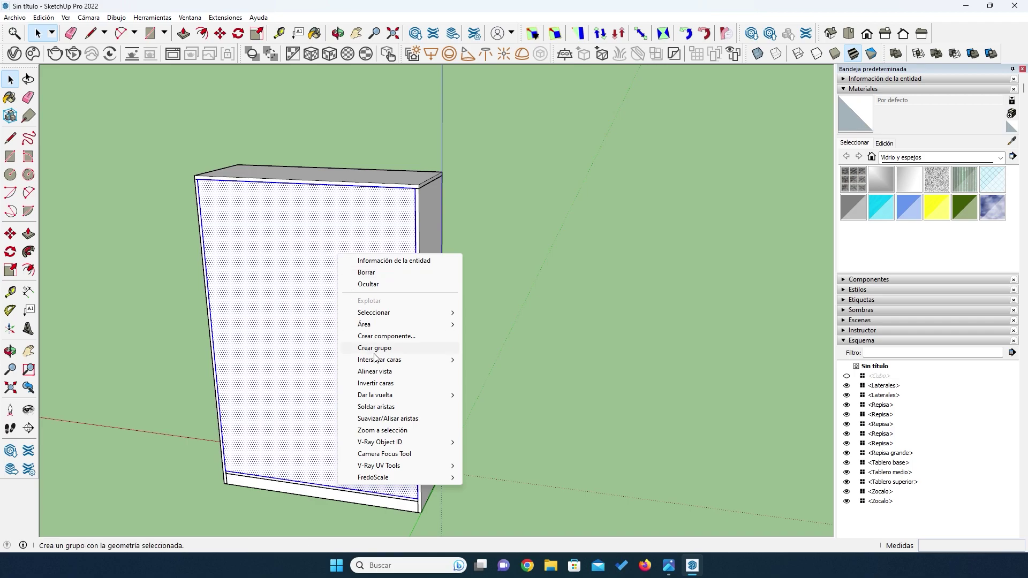
pyautogui.click(371, 337)
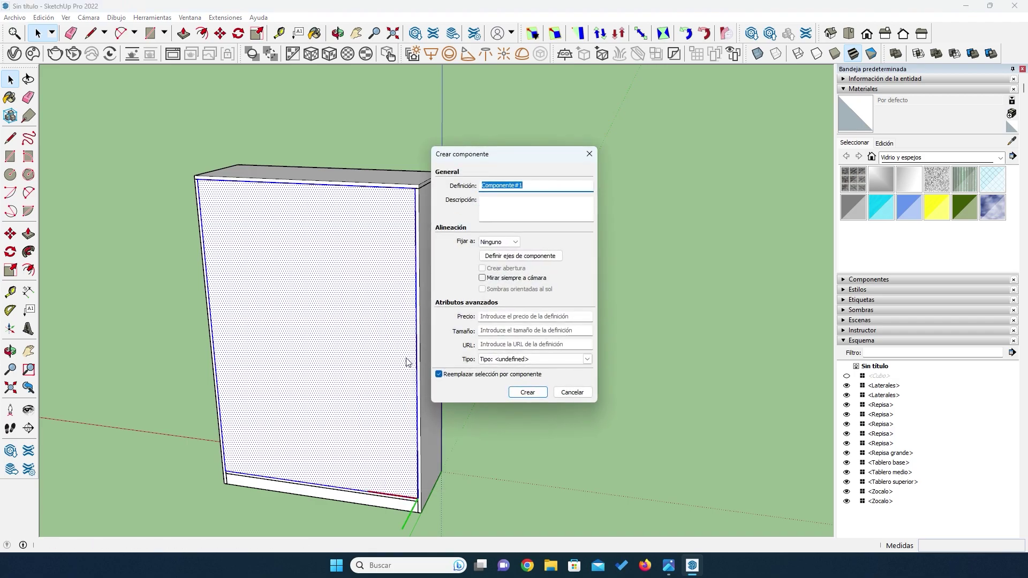
pyautogui.write('Fondo')
pyautogui.click(526, 396)
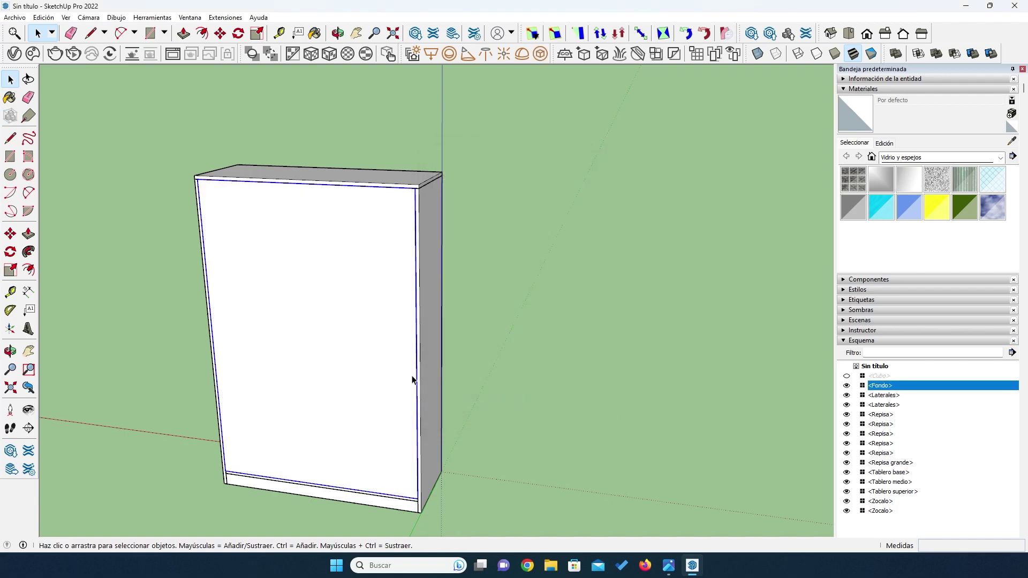
# Examine how the back panel meets the top board and side panel at the upper rear corner.
pyautogui.moveTo(227, 333); pyautogui.dragTo(292, 389, button='middle')
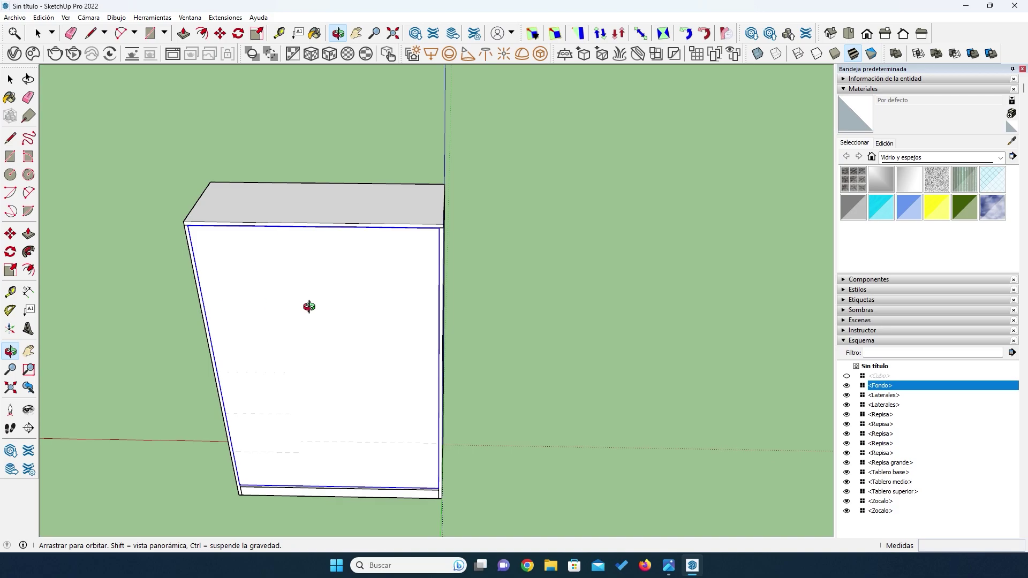
pyautogui.moveTo(414, 323); pyautogui.dragTo(207, 276)
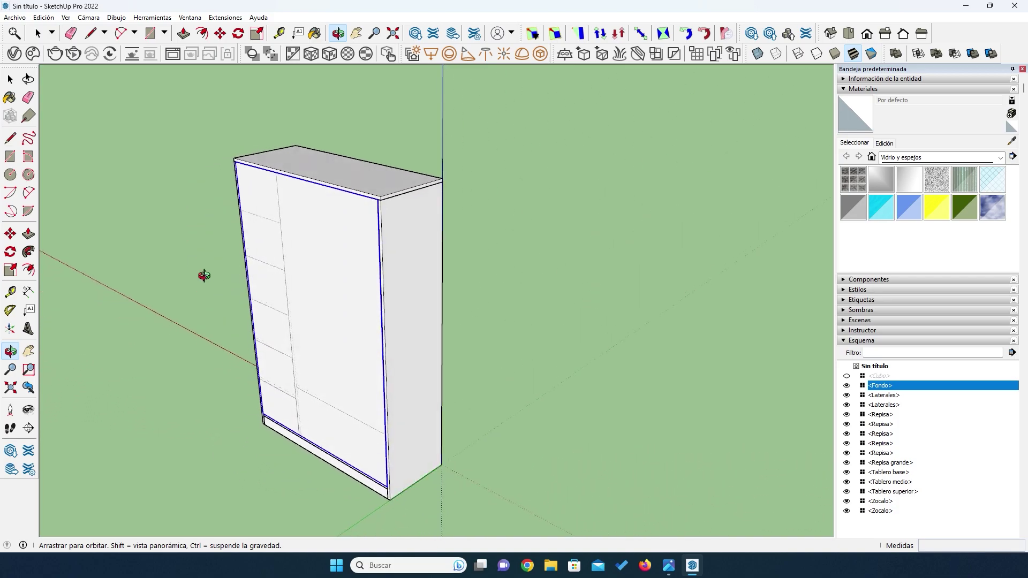
pyautogui.scroll(5, 397, 200)
pyautogui.moveTo(394, 223); pyautogui.dragTo(338, 231)
pyautogui.scroll(4, 278, 196)
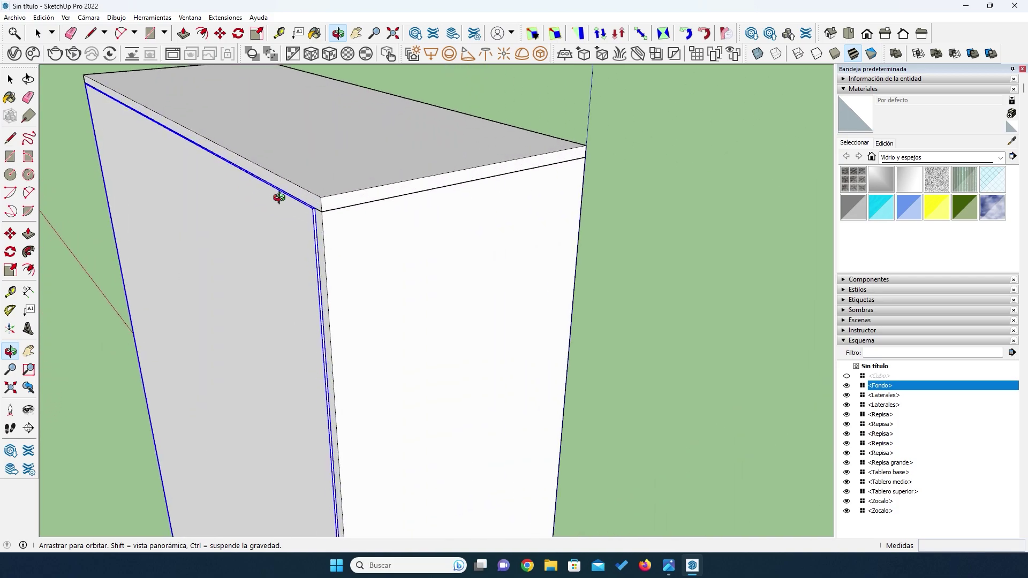
pyautogui.scroll(2, 311, 214)
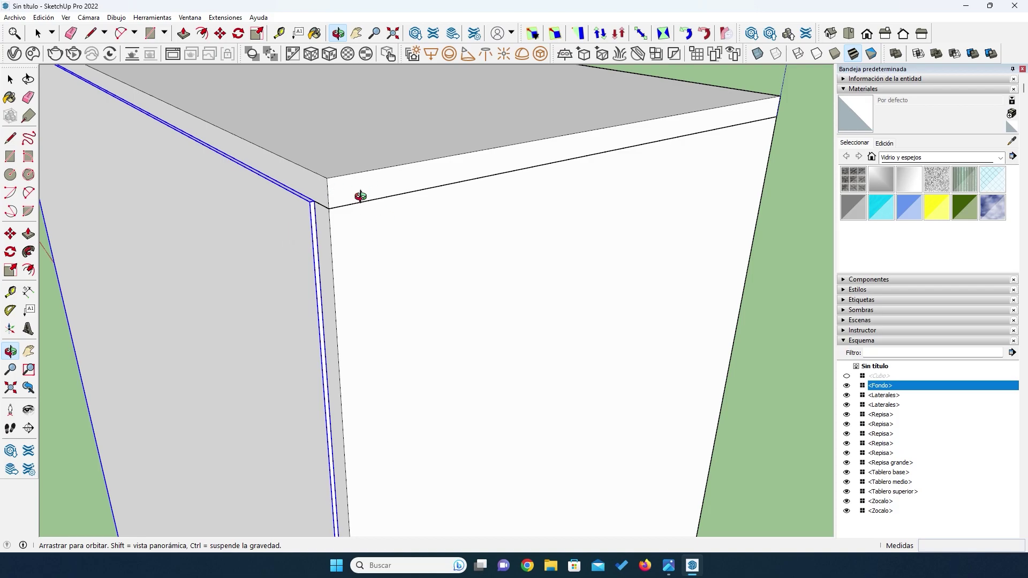
pyautogui.moveTo(363, 273); pyautogui.dragTo(412, 212)
pyautogui.scroll(3, 340, 160)
pyautogui.moveTo(354, 301); pyautogui.dragTo(338, 303)
# Open the top board component for editing and place a guide 18 mm from the rear edge of its end face.
pyautogui.click(10, 79)
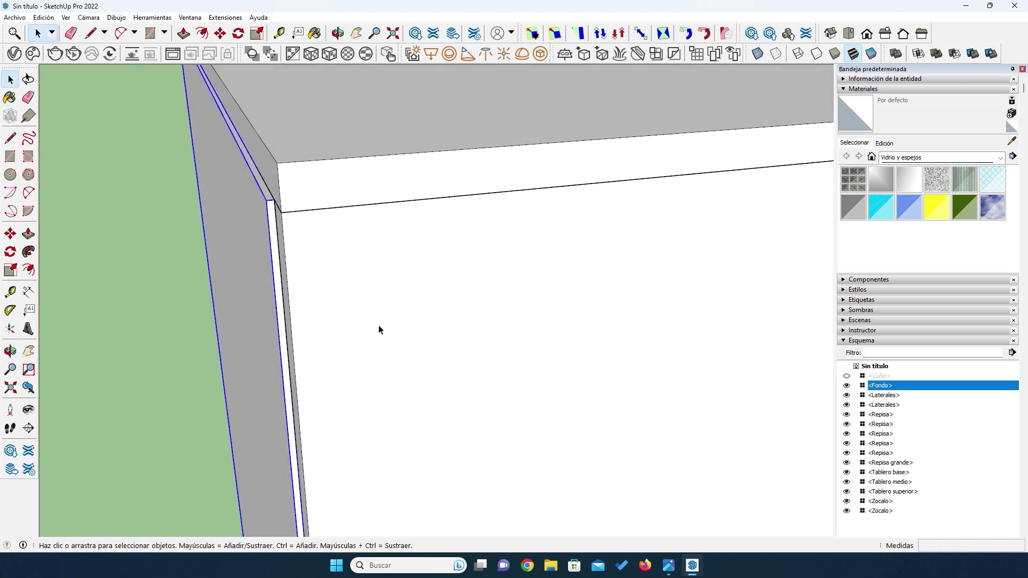
pyautogui.click(337, 184)
pyautogui.press('o')
pyautogui.moveTo(360, 339); pyautogui.dragTo(323, 279)
pyautogui.press('space')
pyautogui.scroll(2, 333, 177)
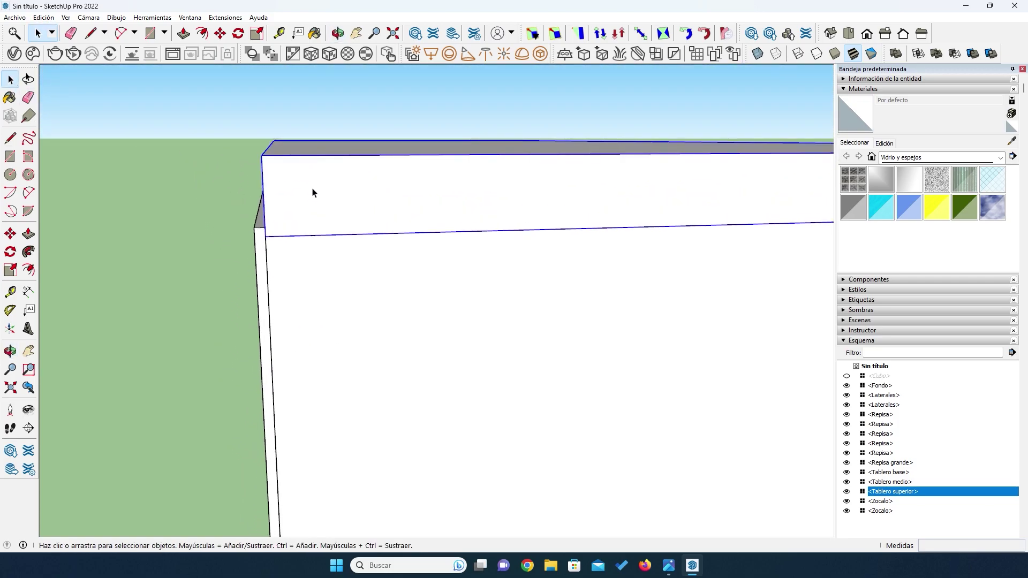
pyautogui.doubleClick(314, 192)
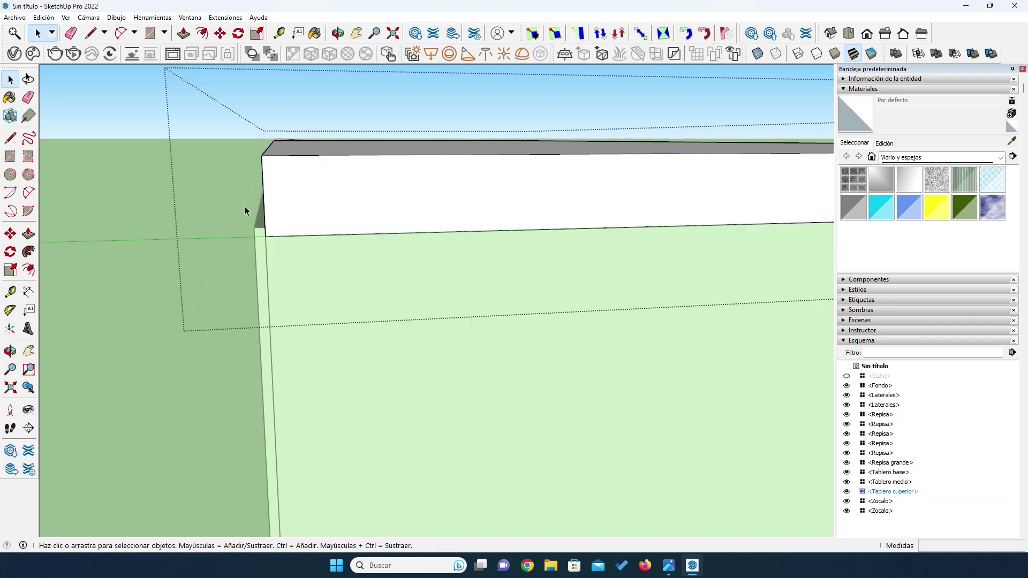
pyautogui.click(9, 292)
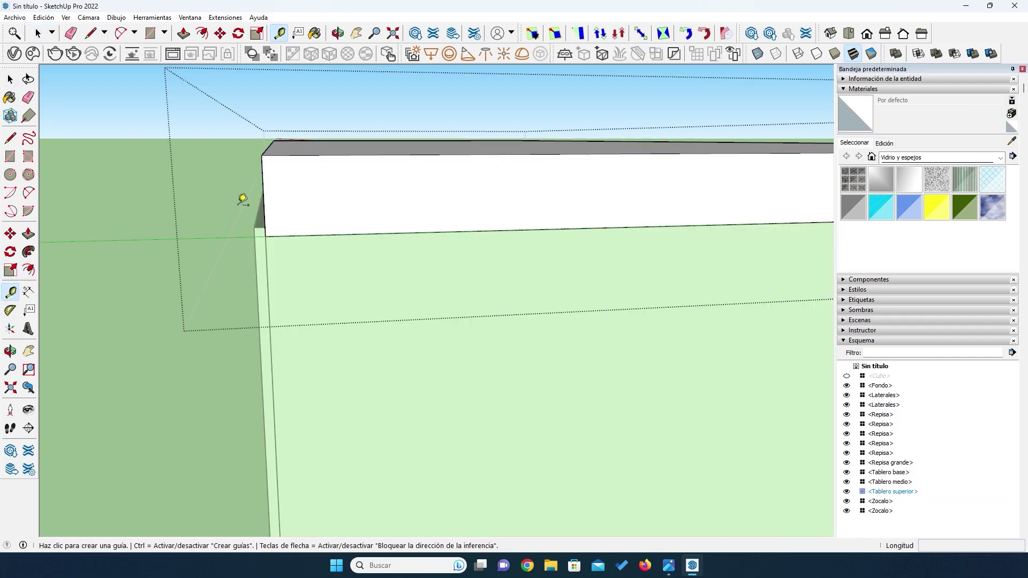
pyautogui.click(269, 185)
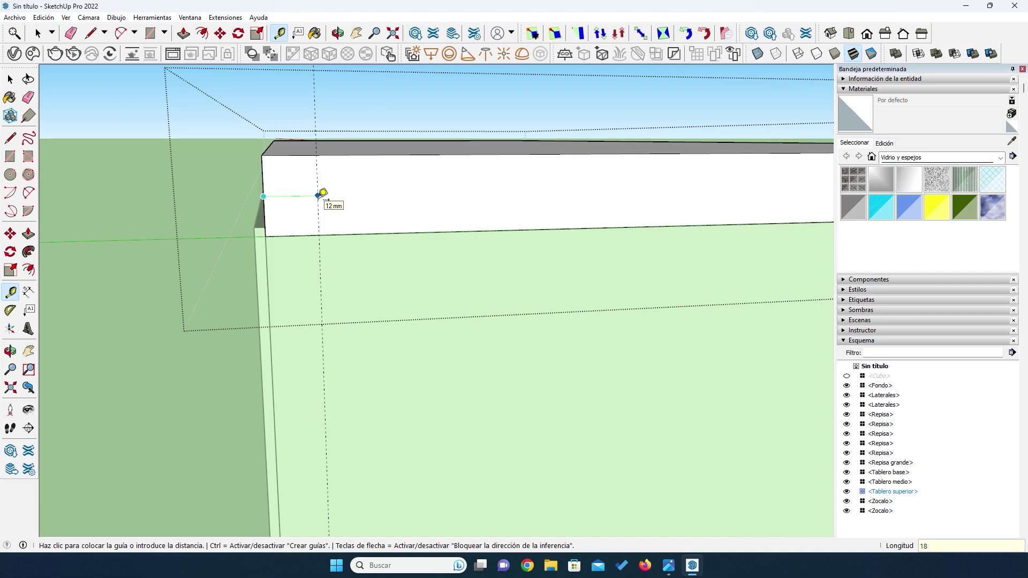
pyautogui.write('18')
pyautogui.press('Return')
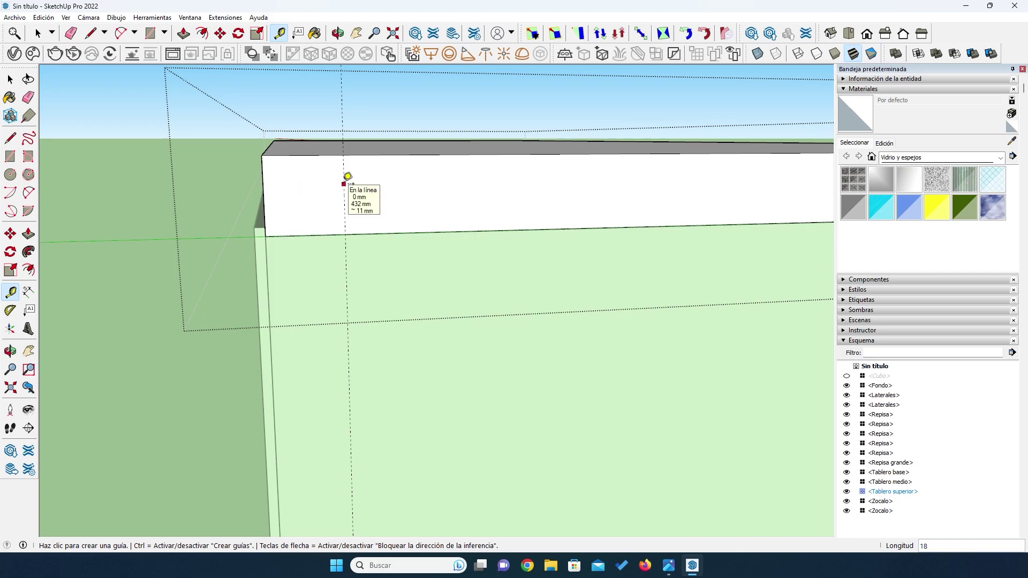
# Add a guide 4 mm inward from the existing 18 mm guide and another 8 mm above the end face's lower edge.
pyautogui.click(343, 184)
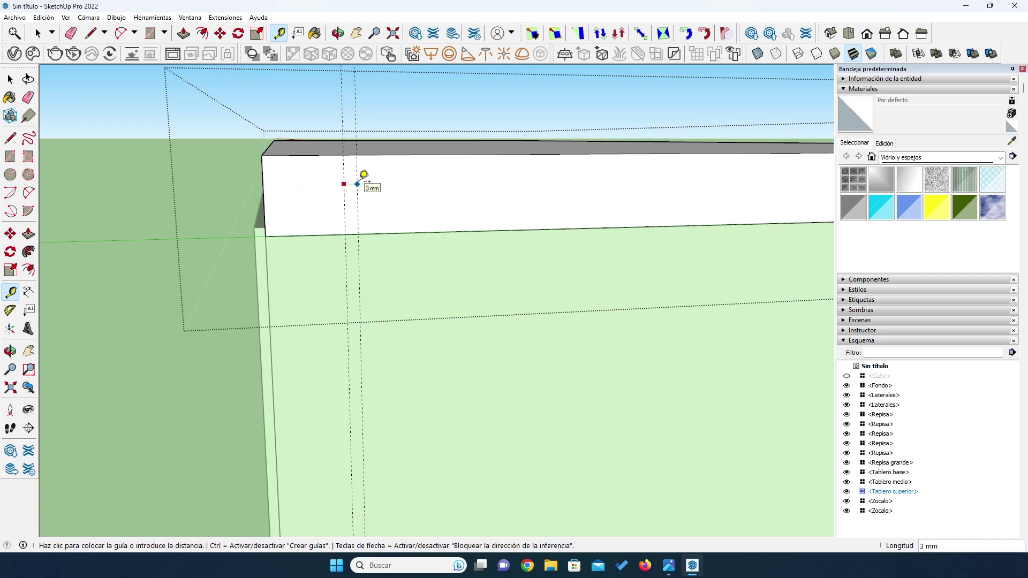
pyautogui.write('4')
pyautogui.press('Return')
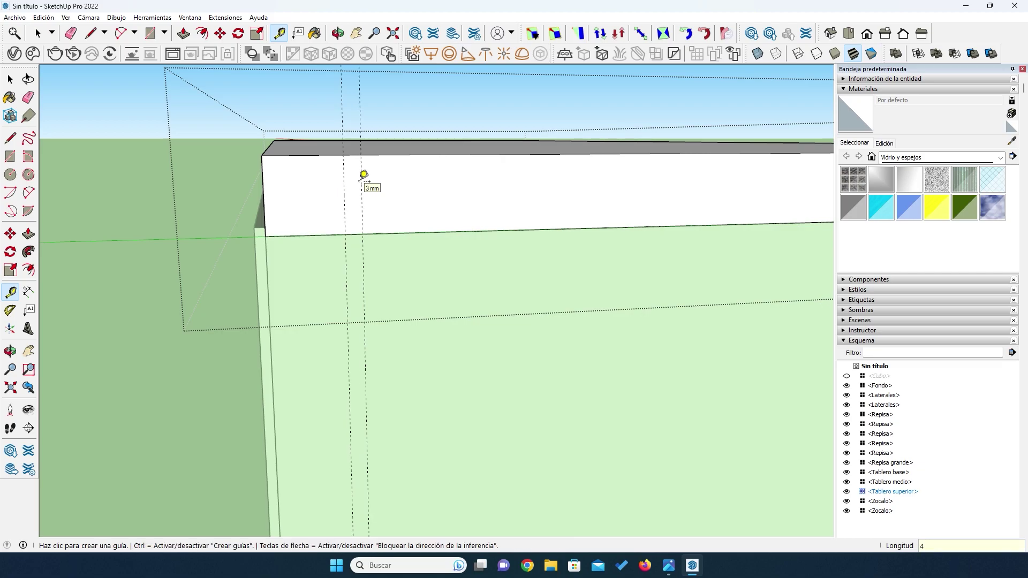
pyautogui.click(326, 234)
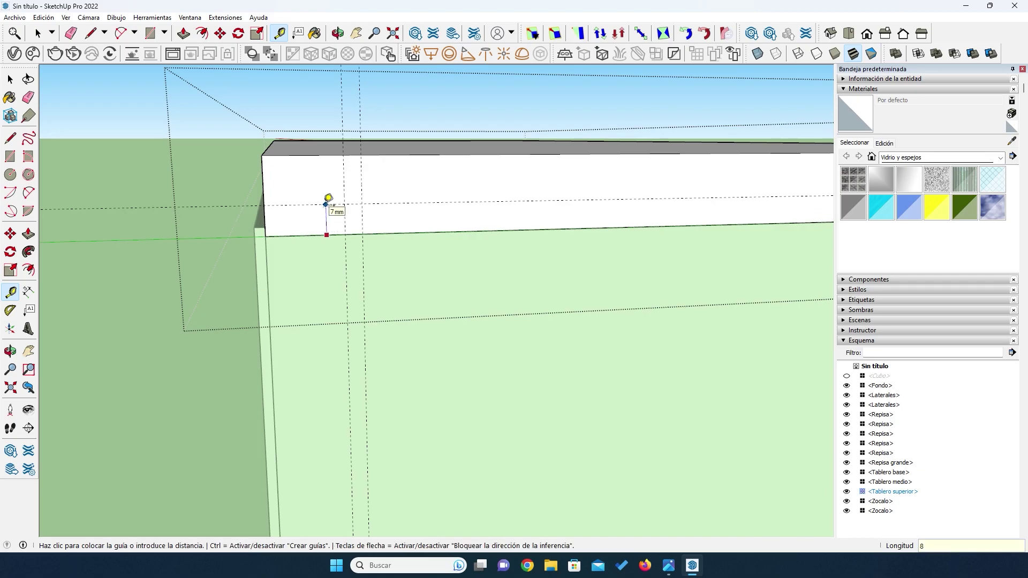
pyautogui.click(326, 204)
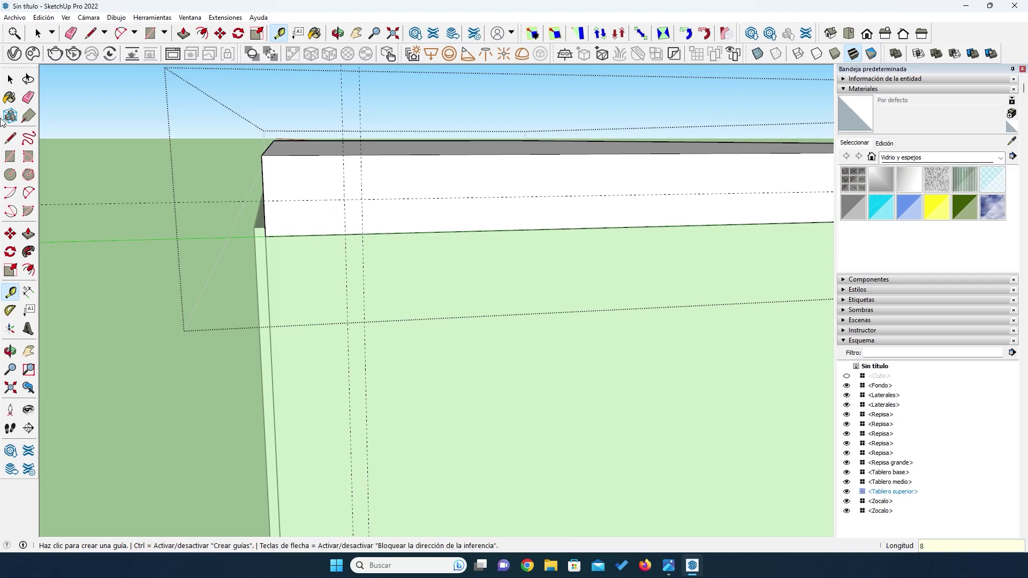
# Draw the 8 x 4 mm rectangle between the guides and push it through the top board's full length to cut a groove.
pyautogui.click(10, 156)
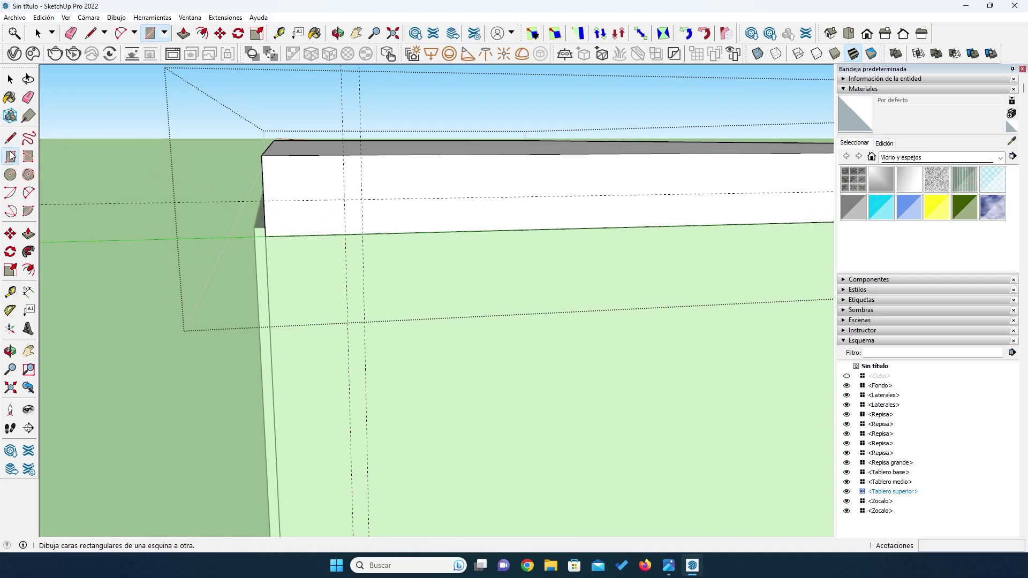
pyautogui.click(345, 200)
pyautogui.click(363, 234)
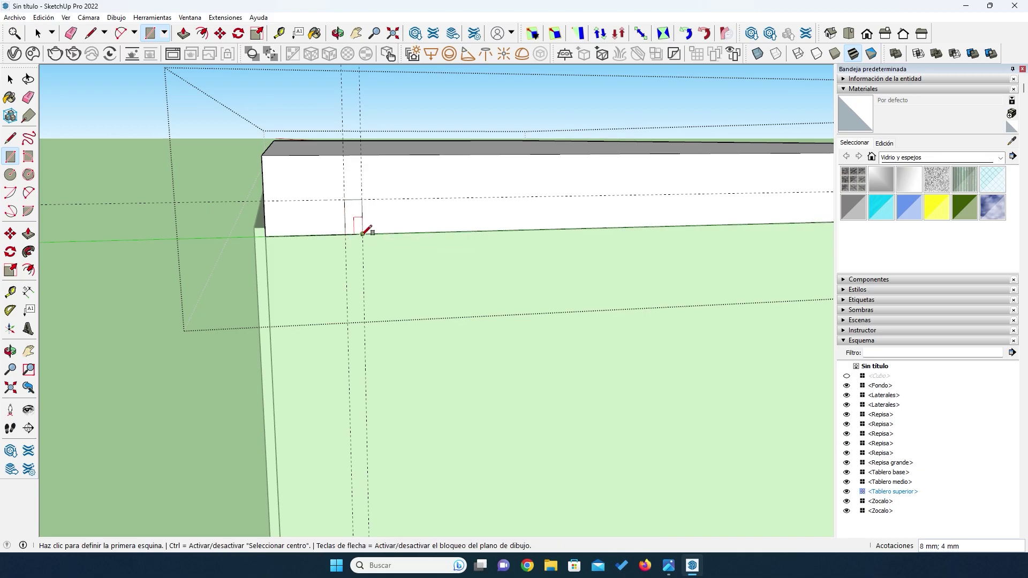
pyautogui.click(28, 234)
pyautogui.click(357, 214)
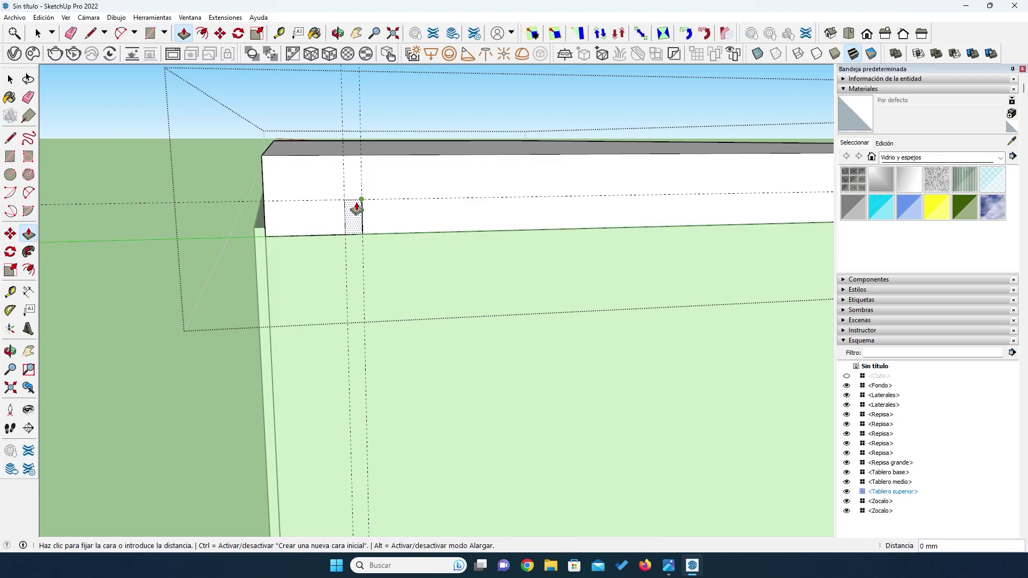
pyautogui.click(353, 212)
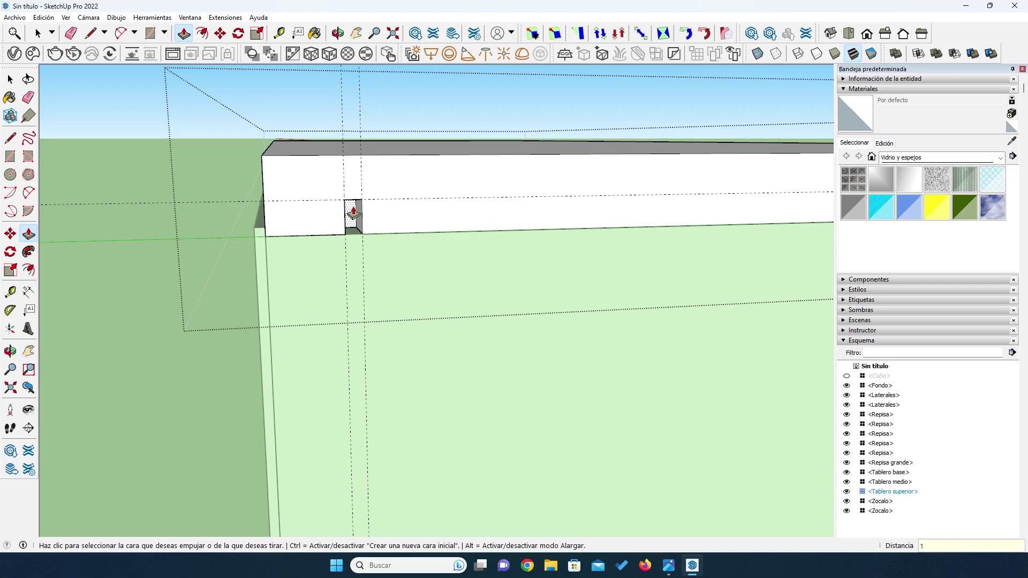
pyautogui.click(353, 213)
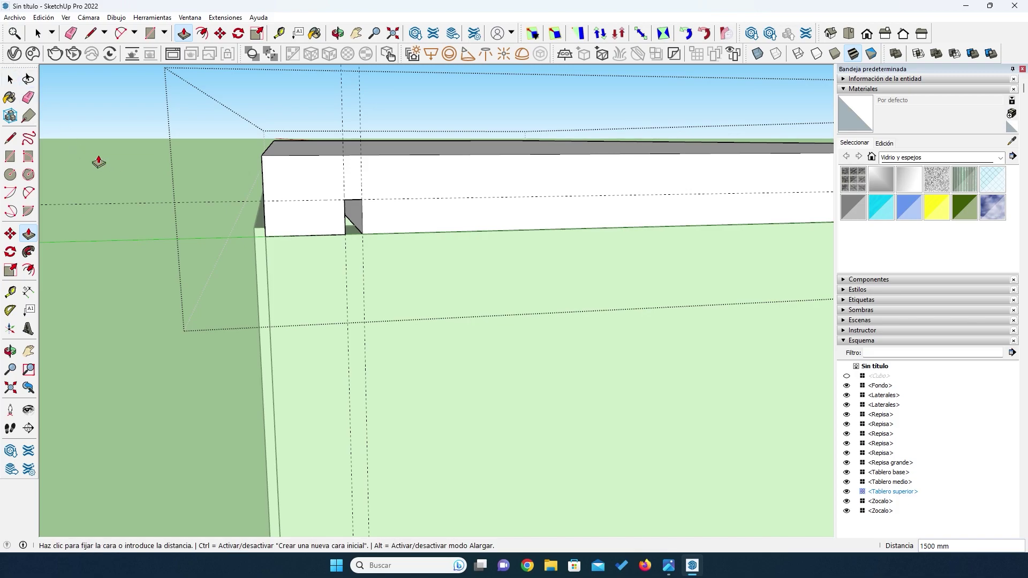
# Erase the construction guides around the groove and finish editing the top board component.
pyautogui.press('o')
pyautogui.moveTo(106, 167); pyautogui.dragTo(448, 220)
pyautogui.moveTo(197, 234); pyautogui.dragTo(335, 260)
pyautogui.moveTo(533, 243); pyautogui.dragTo(282, 257)
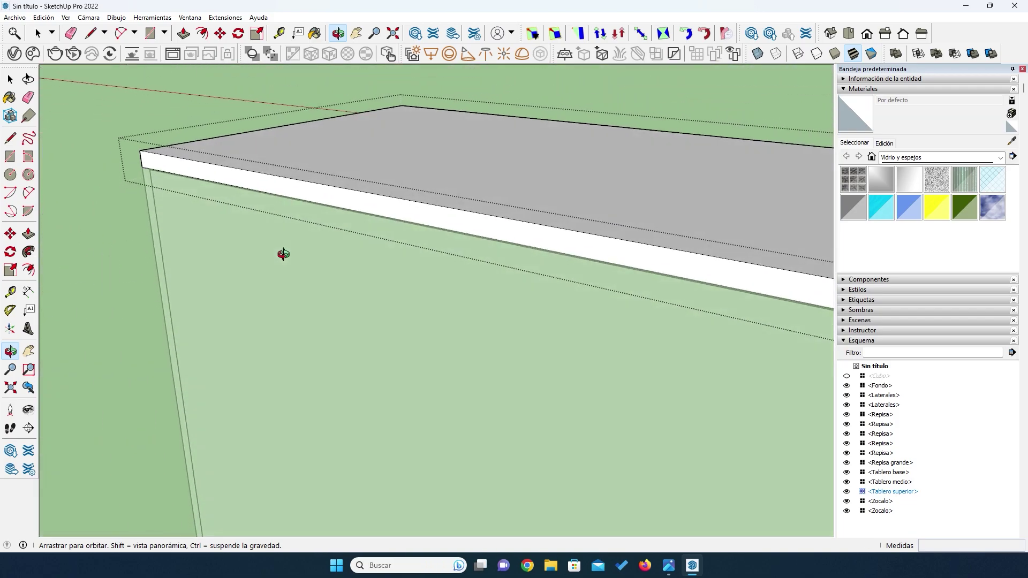
pyautogui.moveTo(378, 236)
pyautogui.mouseDown()
pyautogui.moveTo(298, 247)
pyautogui.moveTo(349, 284)
pyautogui.moveTo(378, 261)
pyautogui.moveTo(401, 218)
pyautogui.moveTo(444, 251)
pyautogui.moveTo(335, 291)
pyautogui.moveTo(353, 279)
pyautogui.mouseUp()
pyautogui.click(27, 97)
pyautogui.click(442, 100)
pyautogui.moveTo(427, 100); pyautogui.dragTo(437, 100)
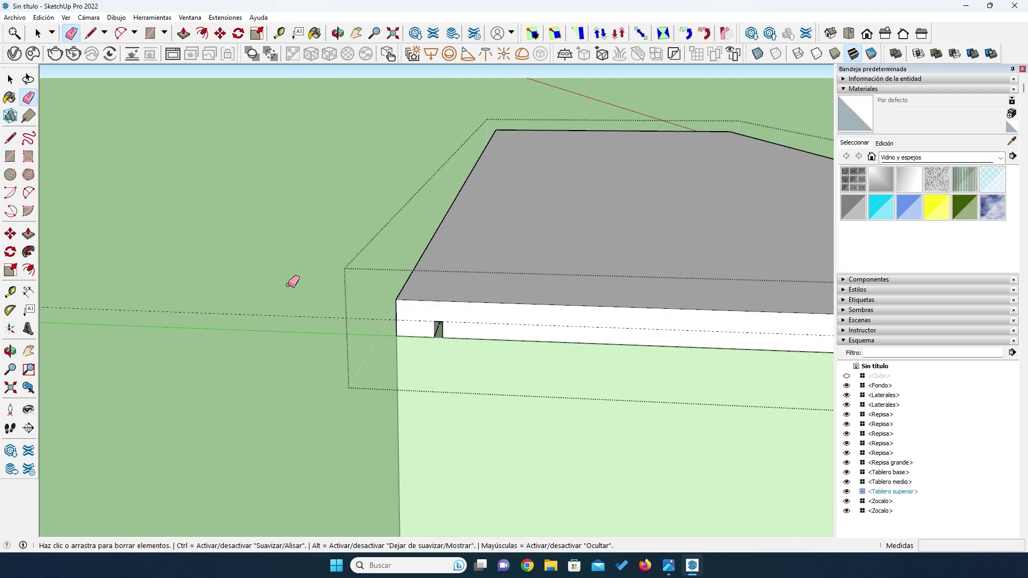
pyautogui.moveTo(282, 304); pyautogui.dragTo(281, 332)
pyautogui.click(10, 79)
pyautogui.click(303, 257)
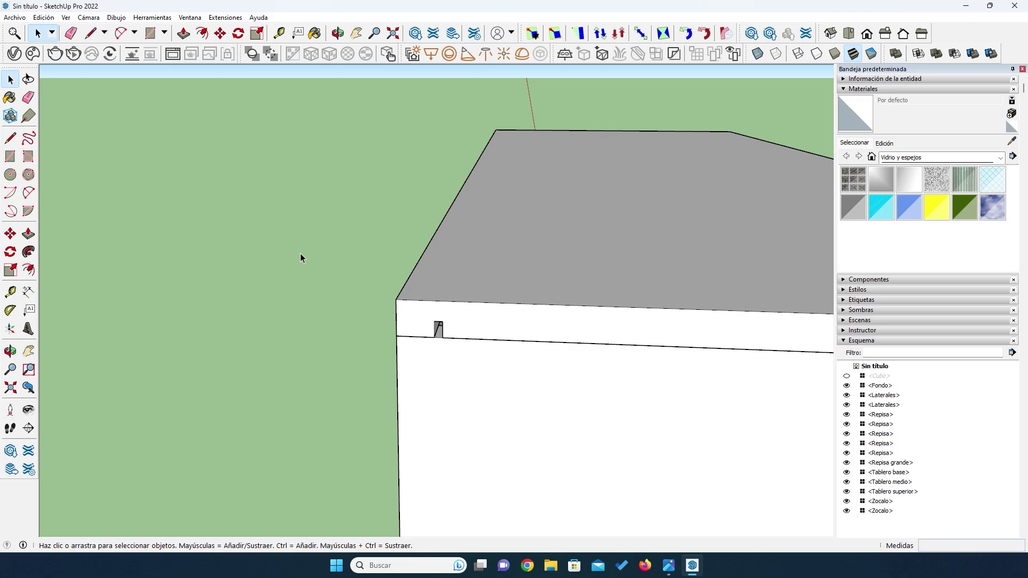
# Extend the back panel's height upward by 7 mm with Box Scaling, entering 1694 mm+7 on the blue axis.
pyautogui.moveTo(271, 280); pyautogui.dragTo(248, 287, button='middle')
pyautogui.scroll(5, 269, 300)
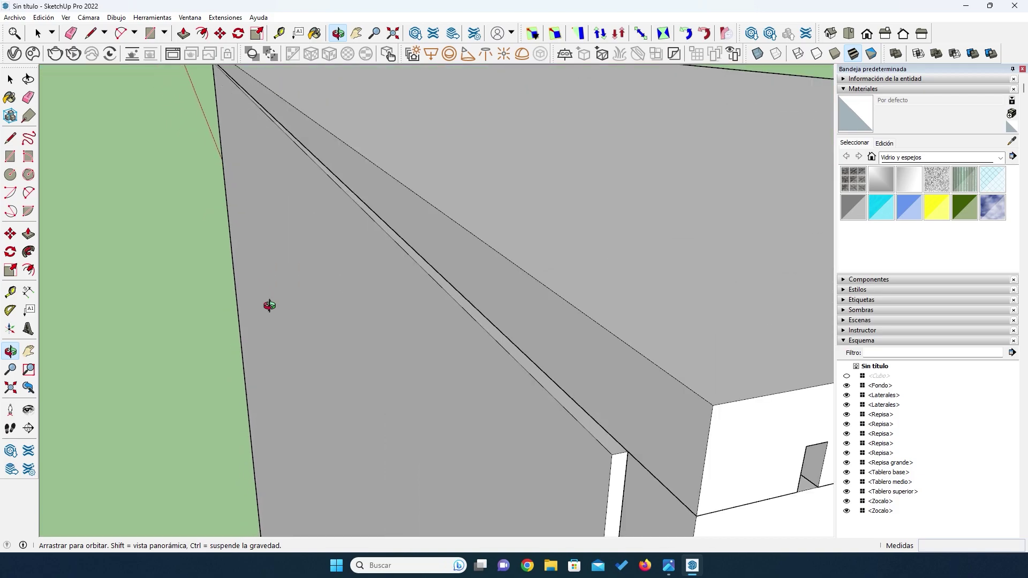
pyautogui.scroll(-5, 268, 304)
pyautogui.press('space')
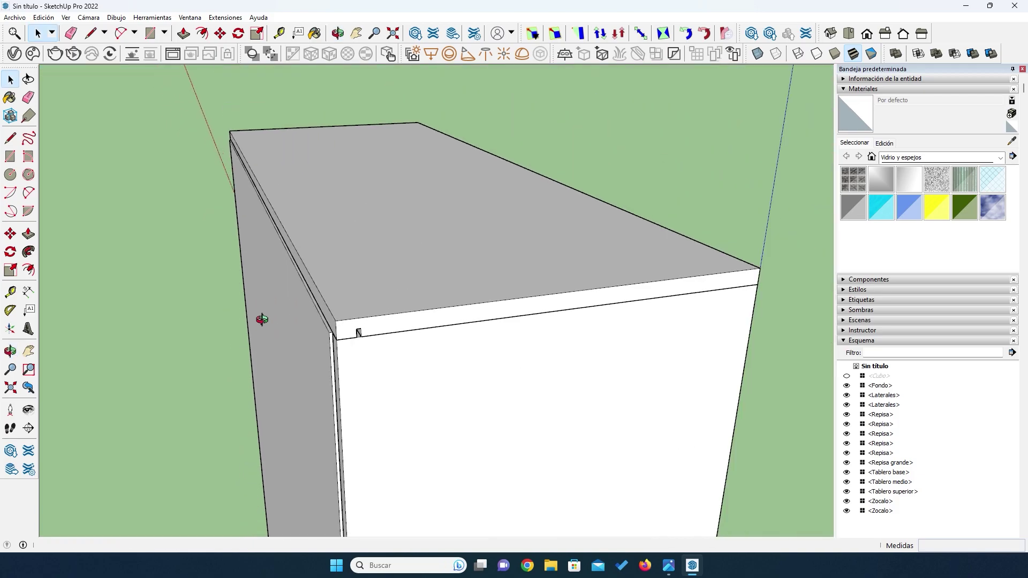
pyautogui.click(274, 311)
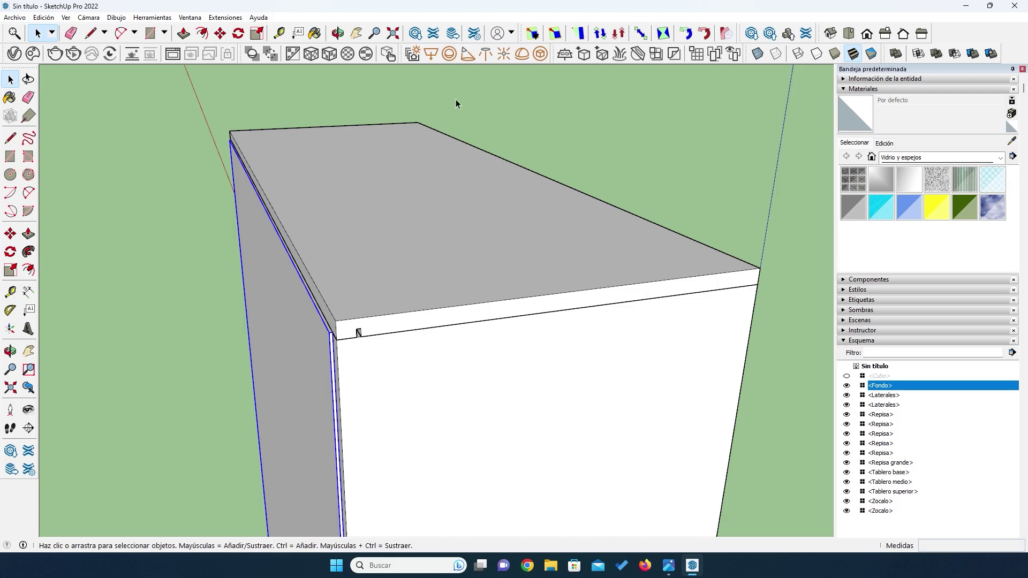
pyautogui.click(555, 33)
pyautogui.scroll(2, 238, 184)
pyautogui.scroll(5, 310, 222)
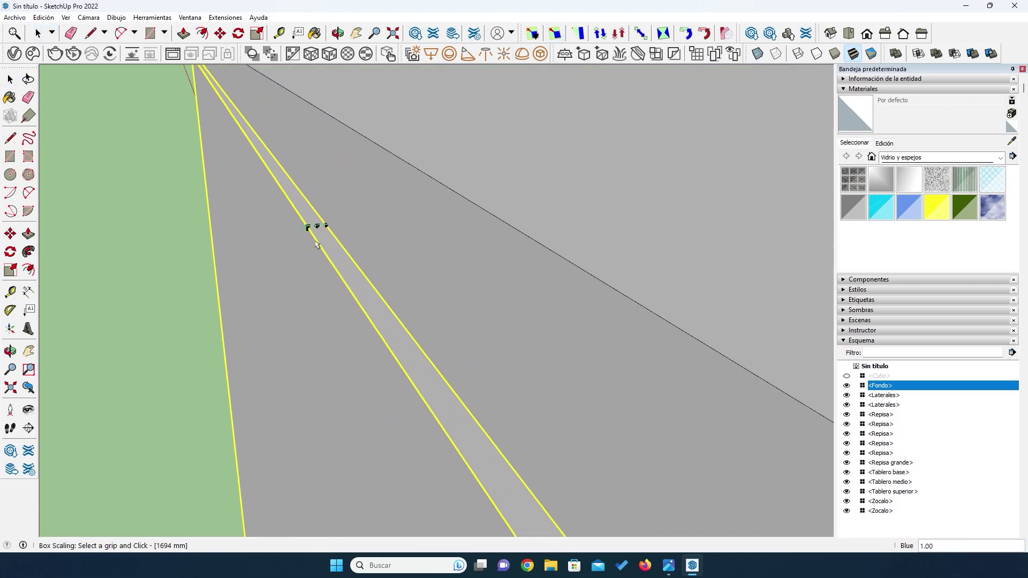
pyautogui.scroll(1, 317, 245)
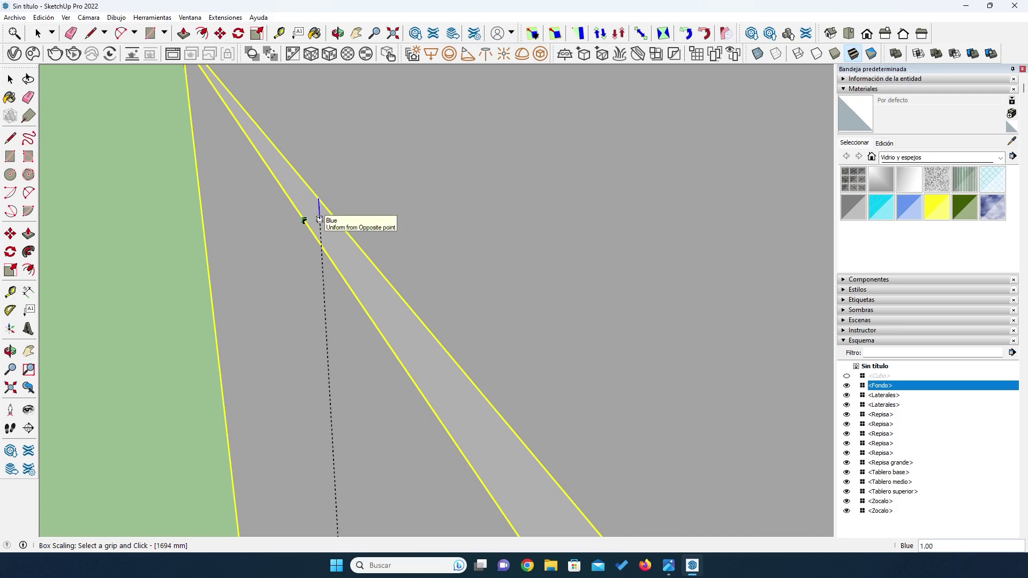
pyautogui.click(319, 220)
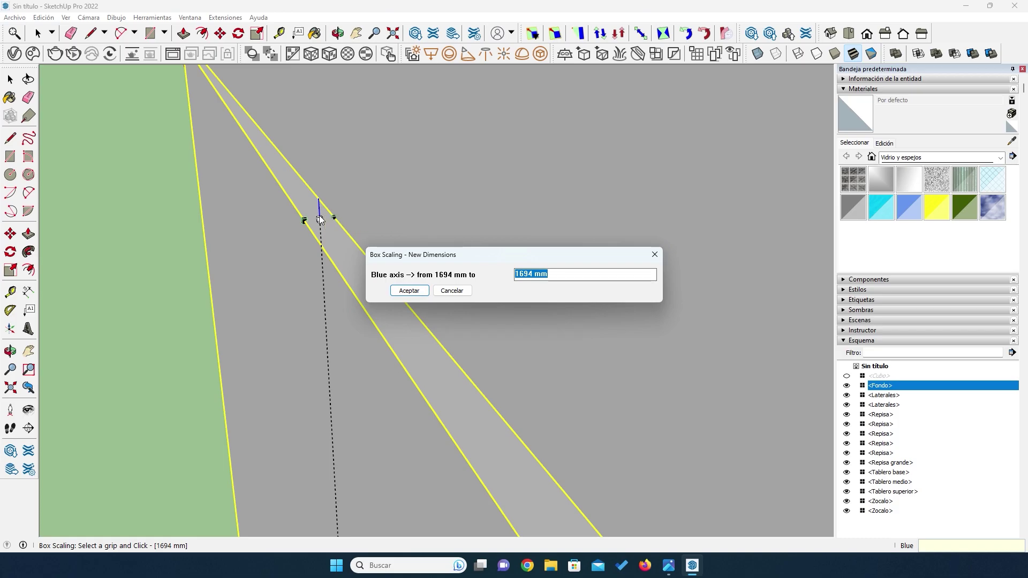
pyautogui.click(552, 275)
pyautogui.write('+7')
pyautogui.click(413, 291)
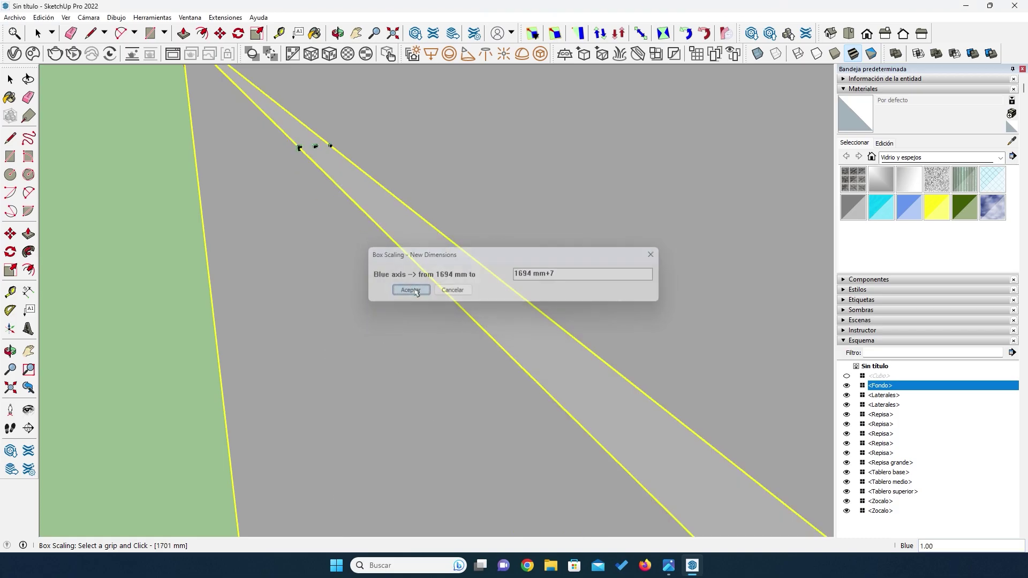
# Examine how the back panel's upper edge lines up with the groove in the top board.
pyautogui.scroll(5, 195, 321)
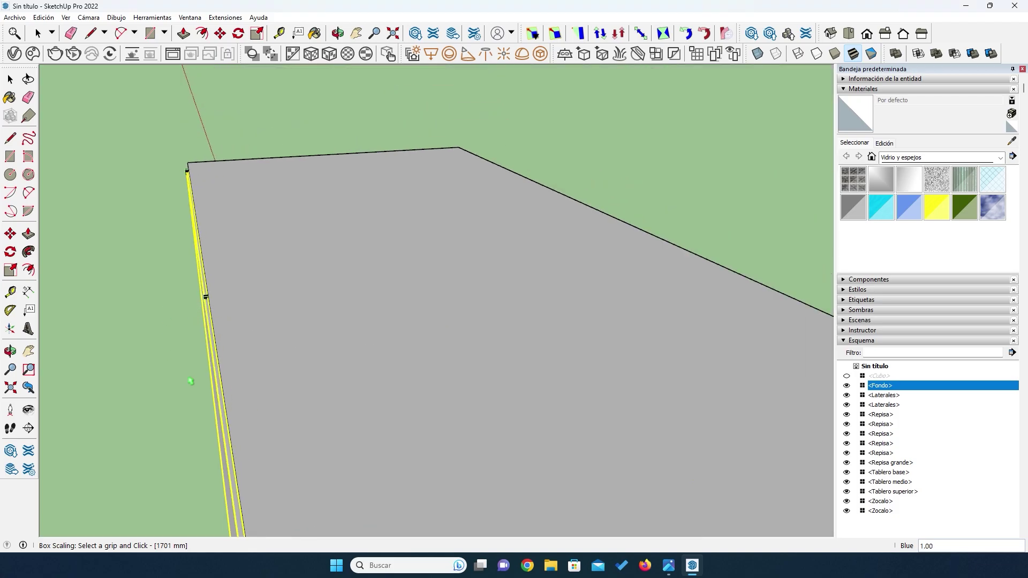
pyautogui.scroll(-3, 358, 289)
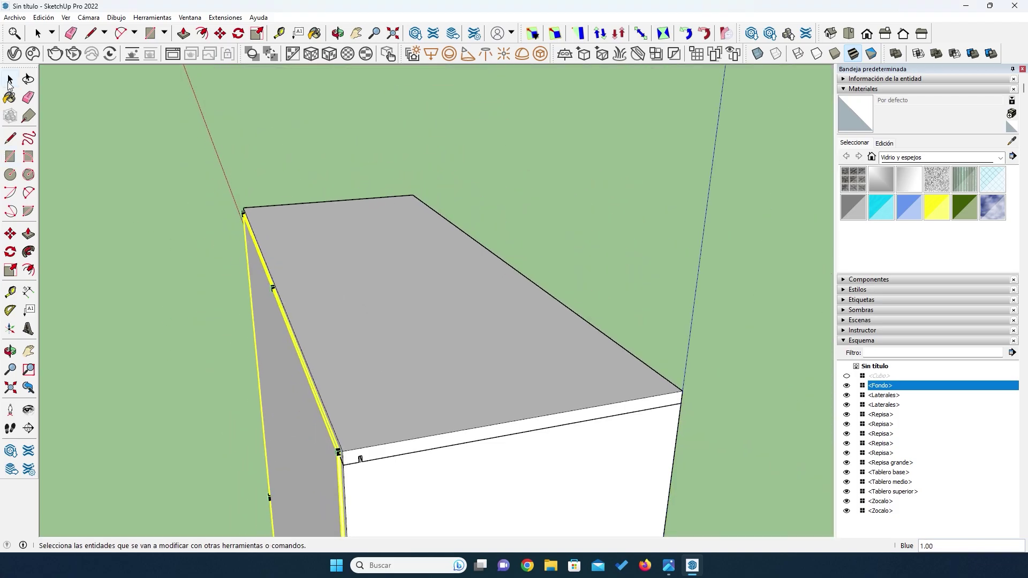
pyautogui.press('o')
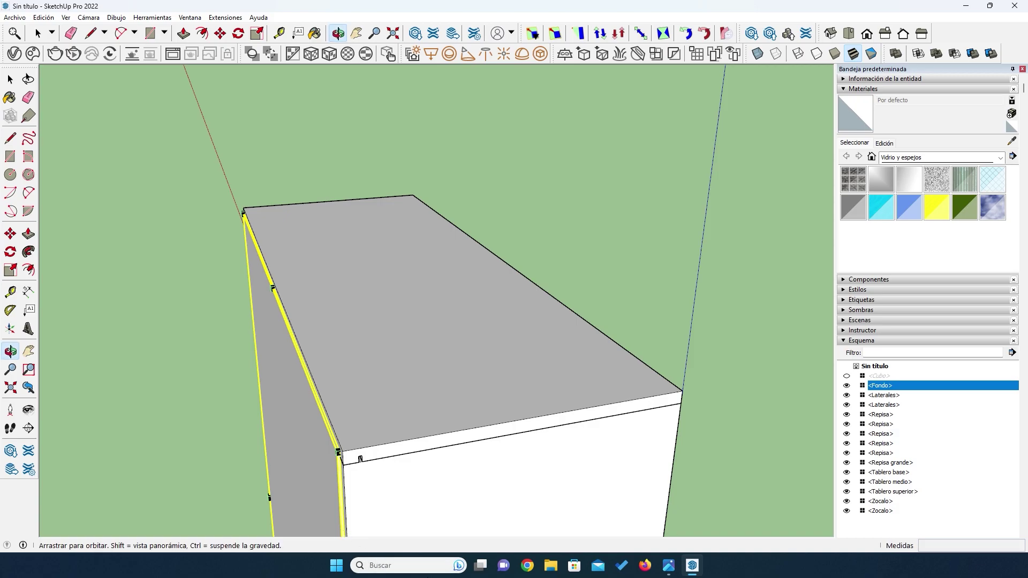
pyautogui.moveTo(289, 432); pyautogui.dragTo(313, 335)
pyautogui.scroll(3, 313, 335)
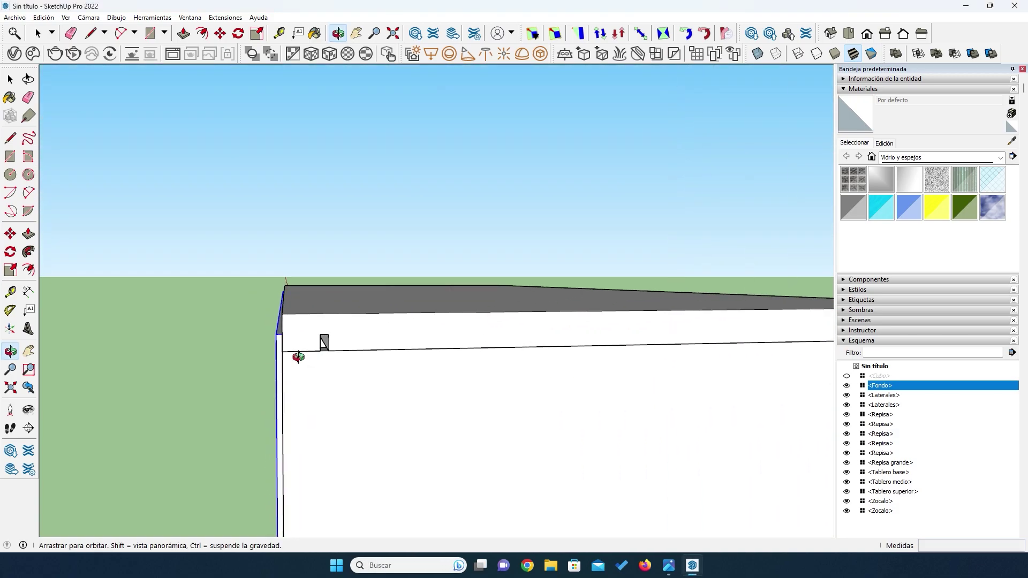
pyautogui.scroll(2, 298, 351)
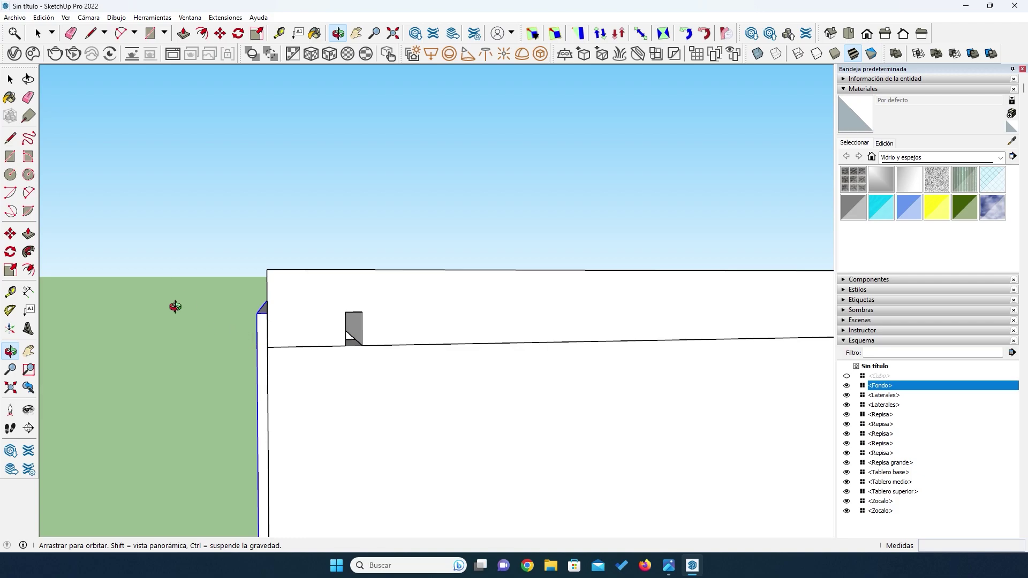
pyautogui.moveTo(210, 282); pyautogui.dragTo(214, 350)
pyautogui.moveTo(221, 230); pyautogui.dragTo(339, 317)
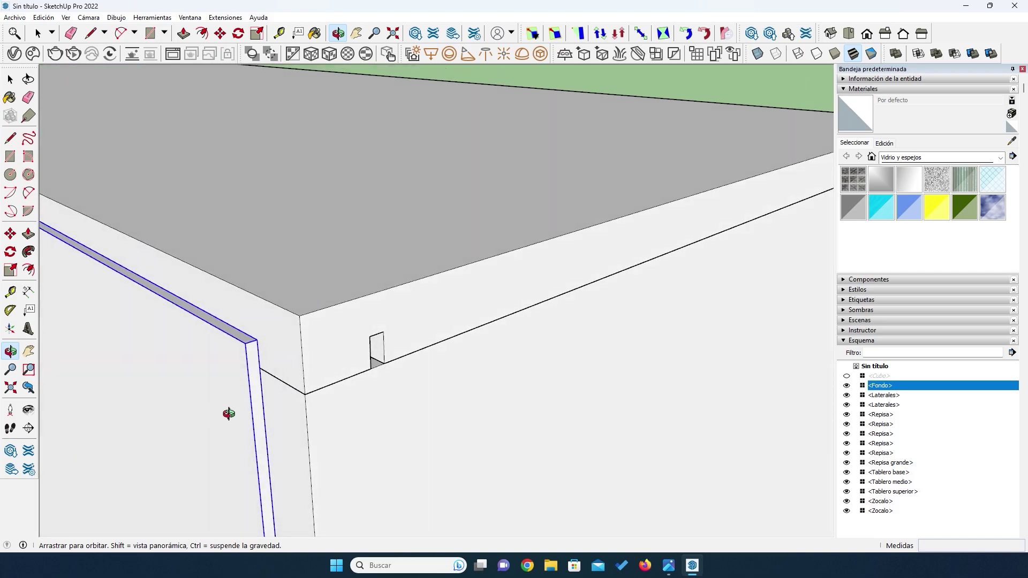
# Hide the top board component to expose the upper edge of the back panel.
pyautogui.click(10, 81)
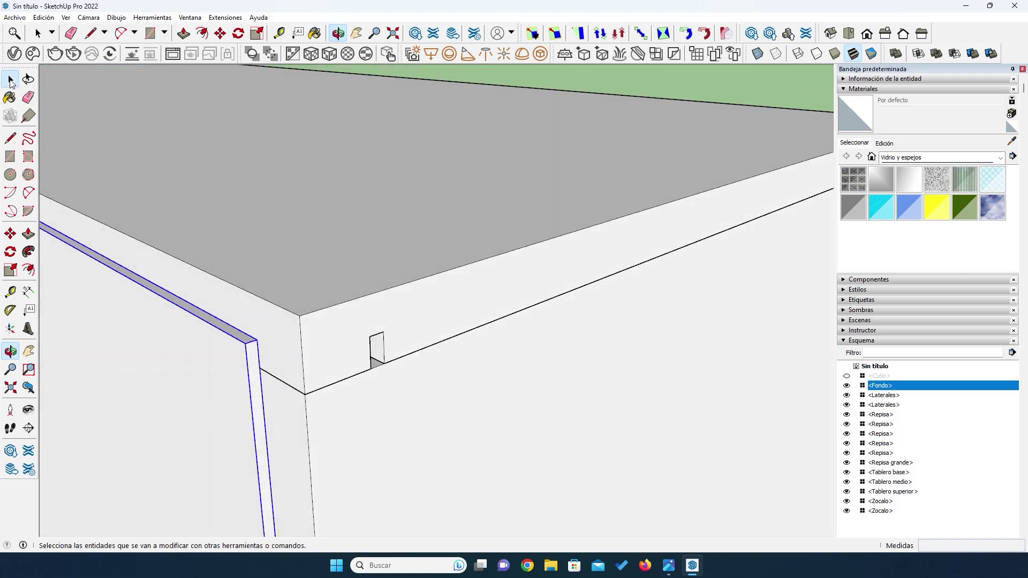
pyautogui.click(307, 262)
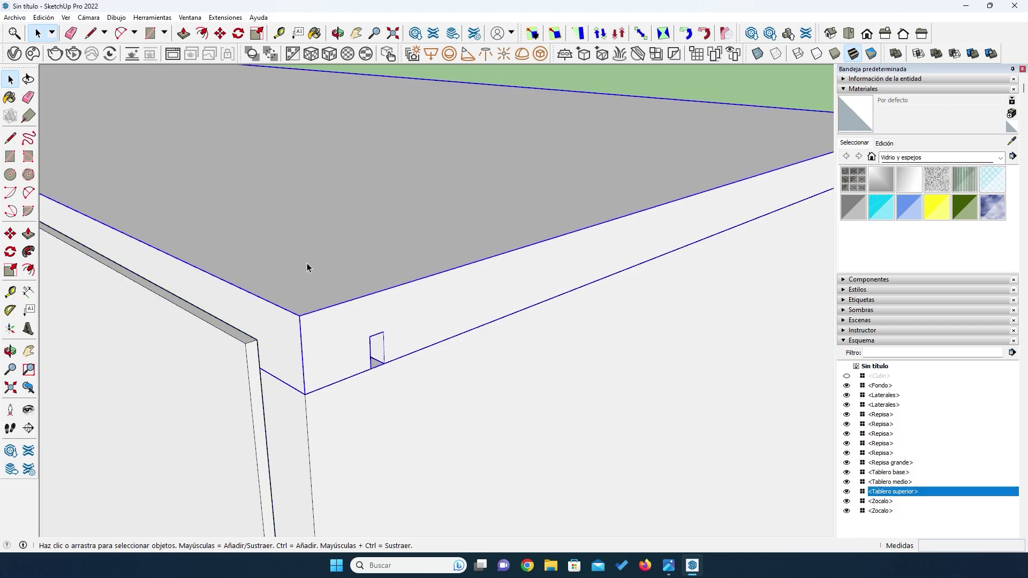
pyautogui.click(846, 492)
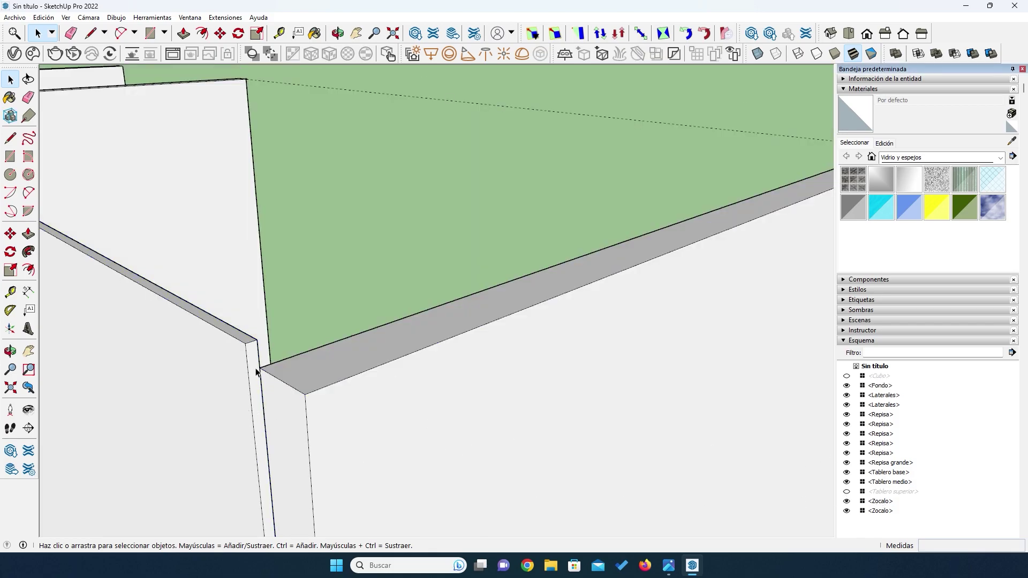
# Move the back panel component 18 mm inward from the rear of the wardrobe.
pyautogui.click(252, 344)
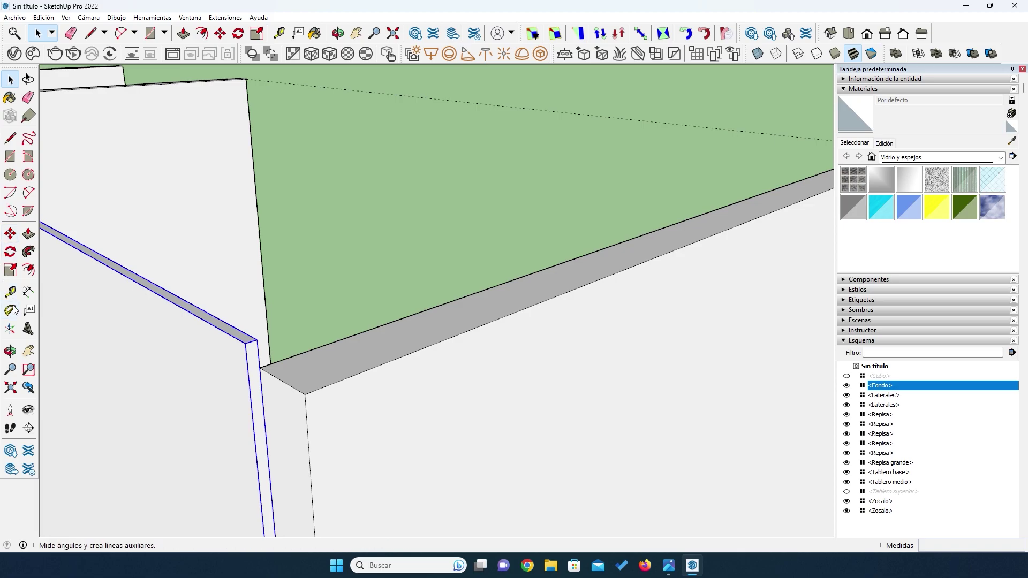
pyautogui.click(9, 234)
pyautogui.click(252, 348)
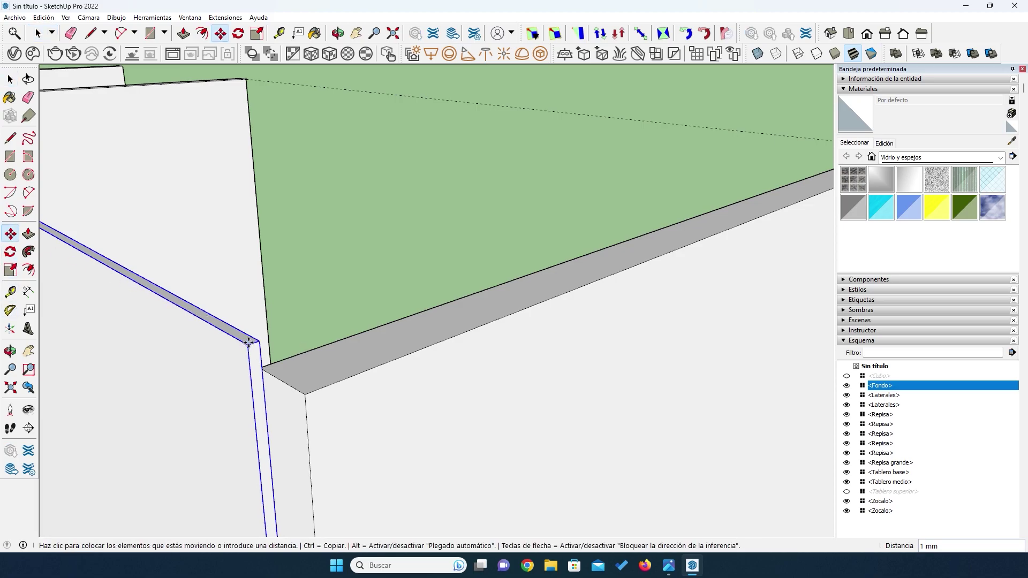
pyautogui.click(265, 339)
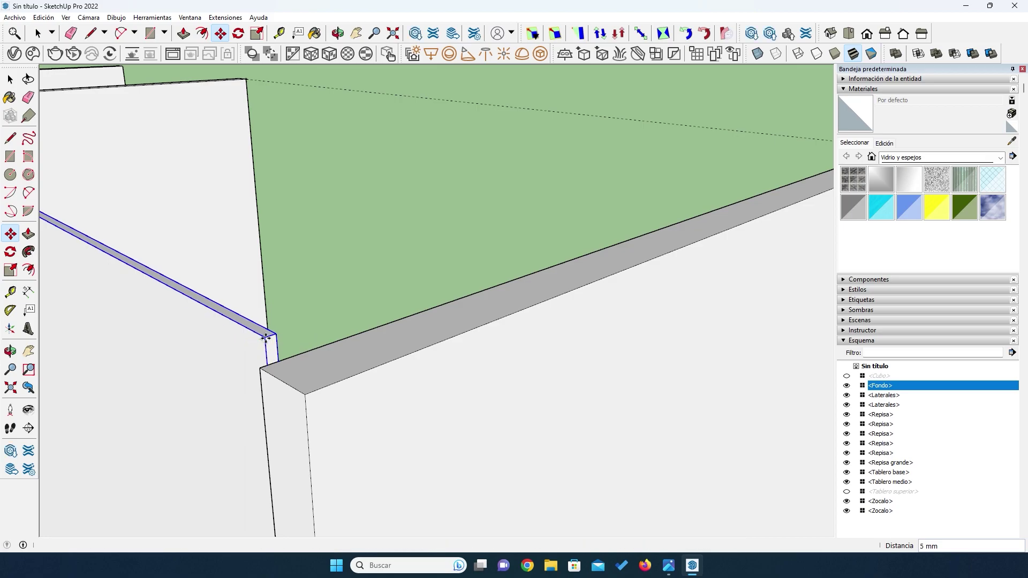
pyautogui.write('18')
pyautogui.press('Return')
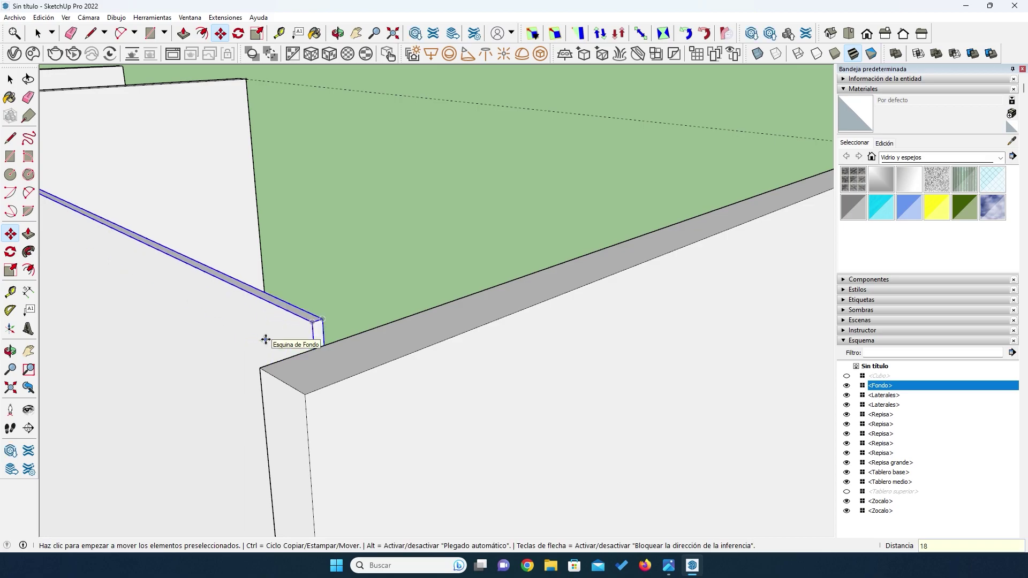
# Make the top board component visible again and select it at the grooved rear corner.
pyautogui.click(847, 492)
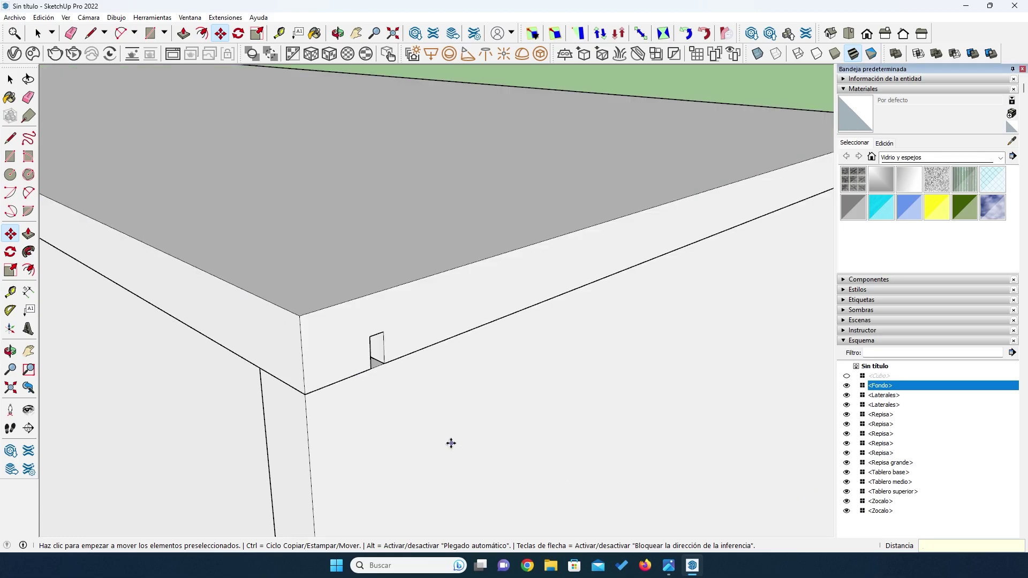
pyautogui.moveTo(443, 430); pyautogui.dragTo(429, 416, button='middle')
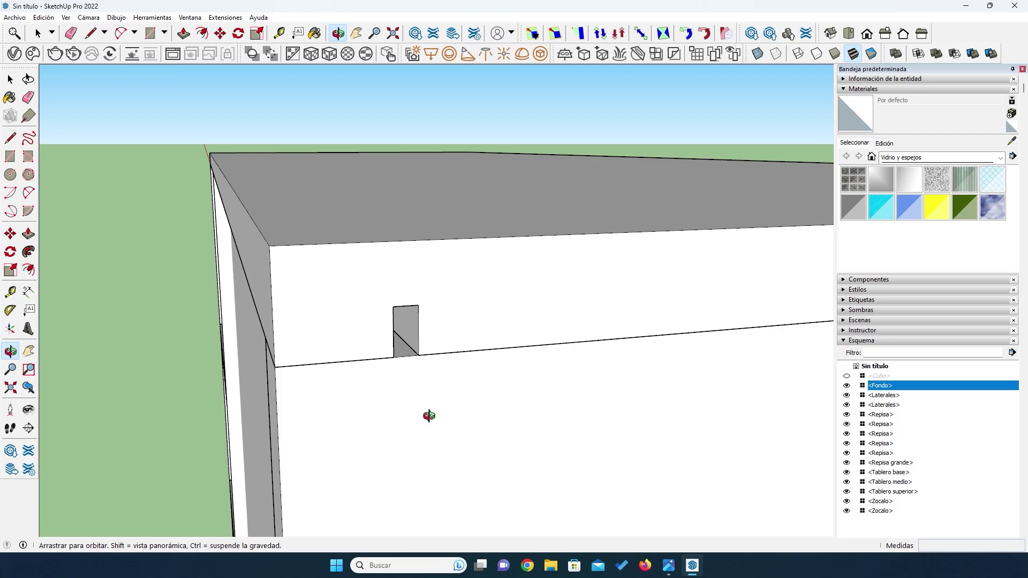
pyautogui.press('space')
pyautogui.click(322, 293)
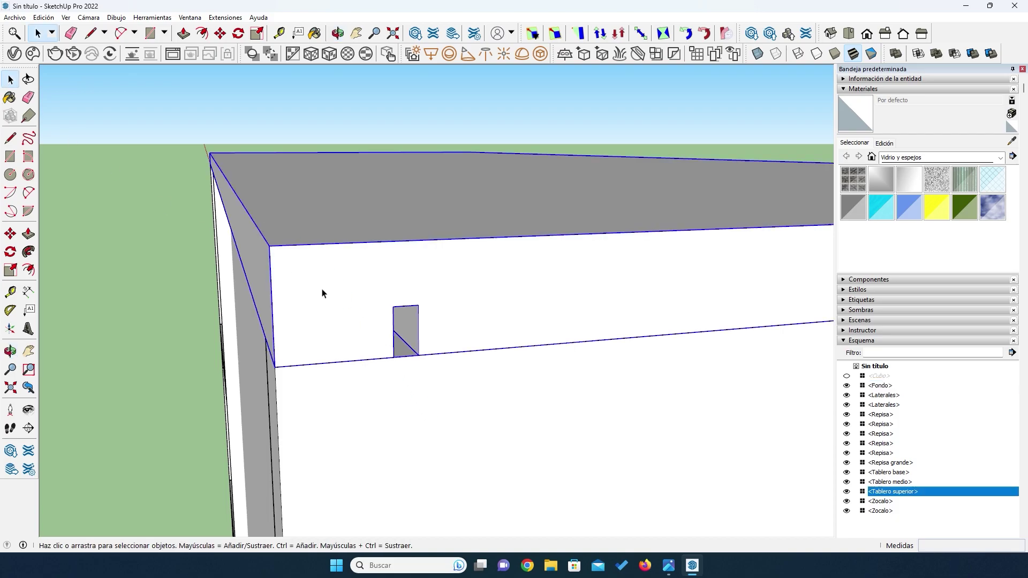
# Move the back panel component 4 mm further inward from the rear, hiding the top board component only during the move.
pyautogui.click(845, 492)
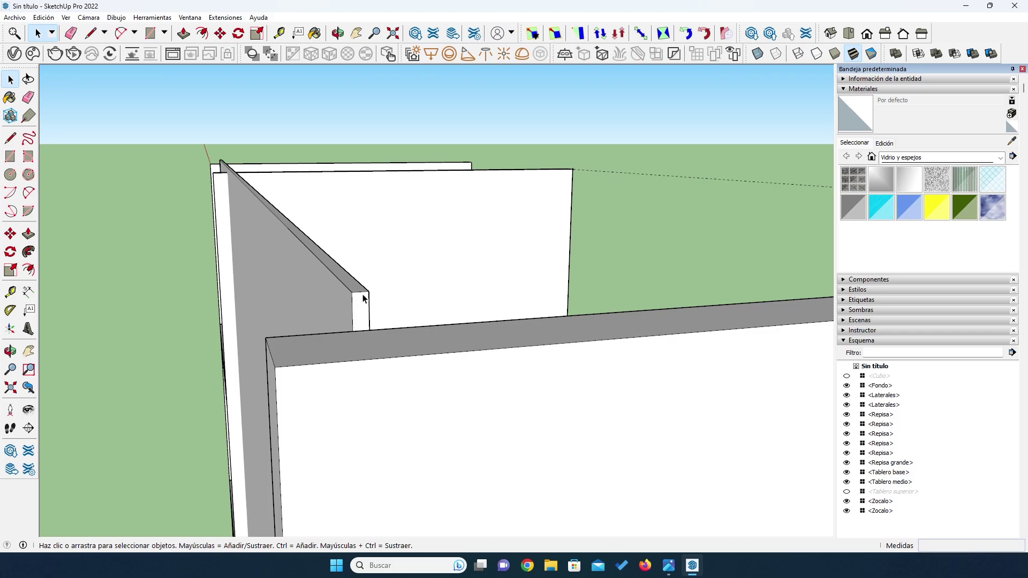
pyautogui.click(9, 234)
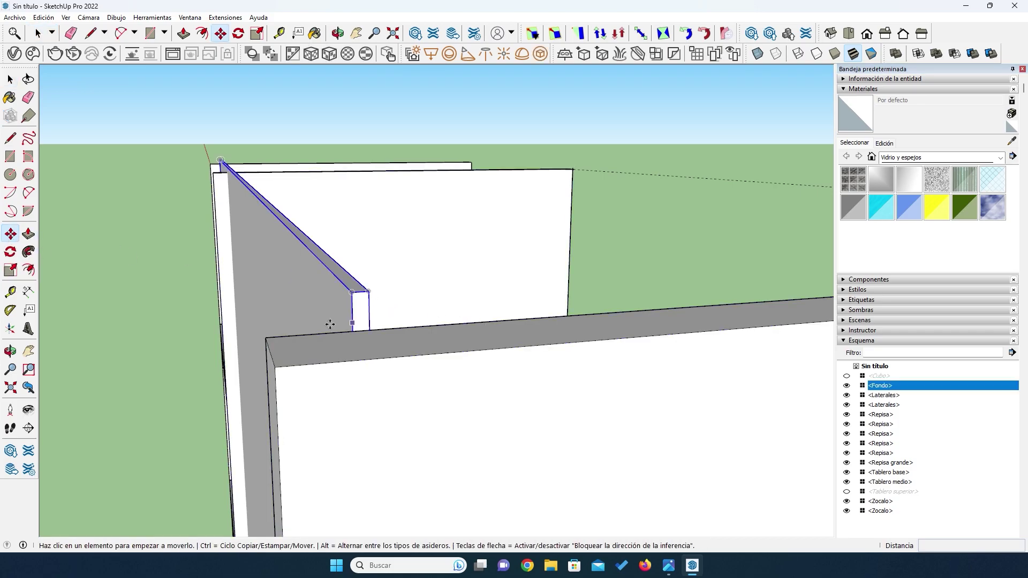
pyautogui.click(351, 292)
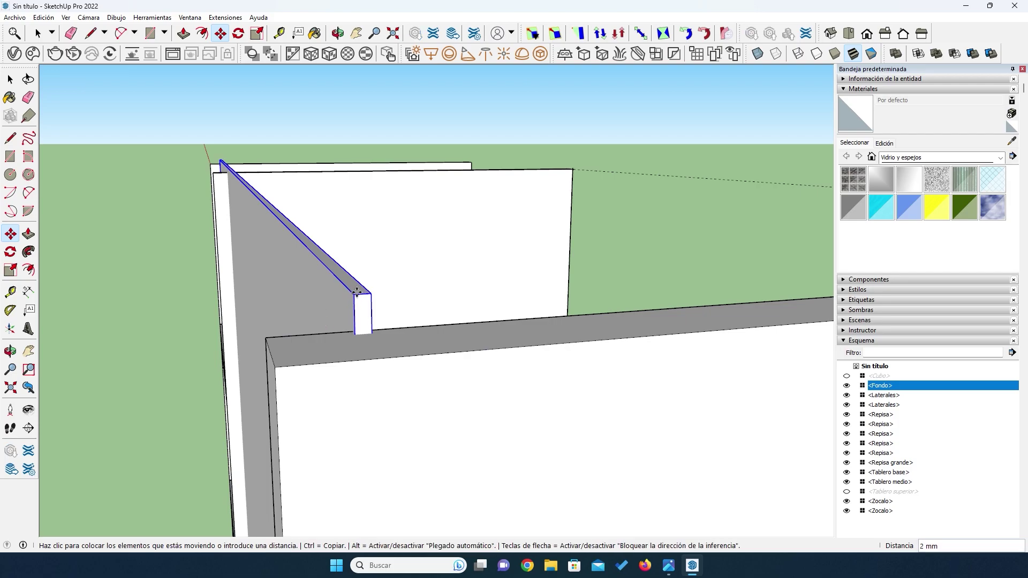
pyautogui.click(368, 288)
pyautogui.write('4')
pyautogui.press('Return')
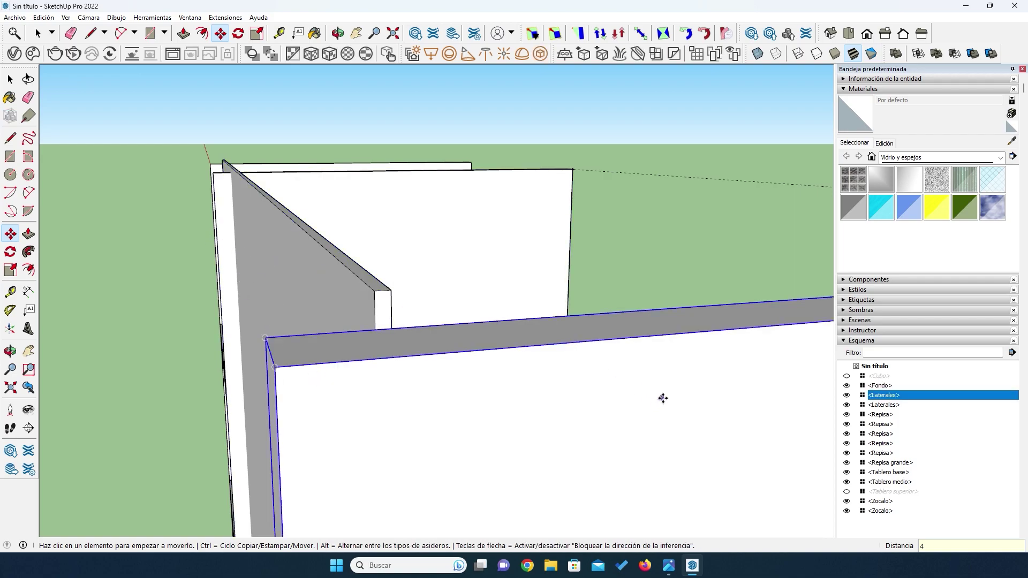
pyautogui.click(847, 491)
# Hide the near side panel component to expose the ends of the base board, the large shelf and the plinths.
pyautogui.click(883, 395)
pyautogui.press('o')
pyautogui.moveTo(450, 459); pyautogui.dragTo(431, 438)
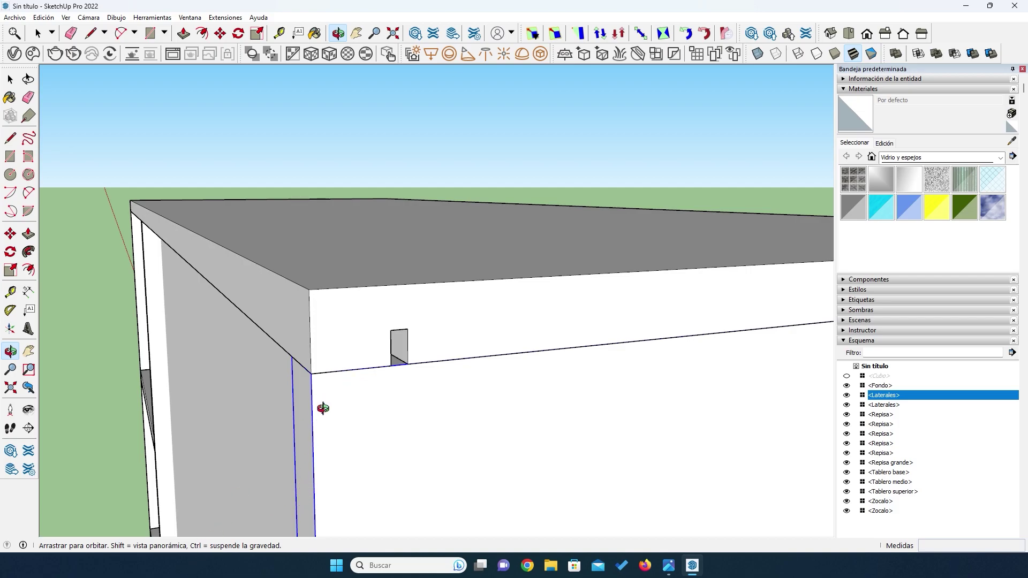
pyautogui.scroll(-2, 293, 393)
pyautogui.scroll(-2, 268, 287)
pyautogui.scroll(-3, 493, 284)
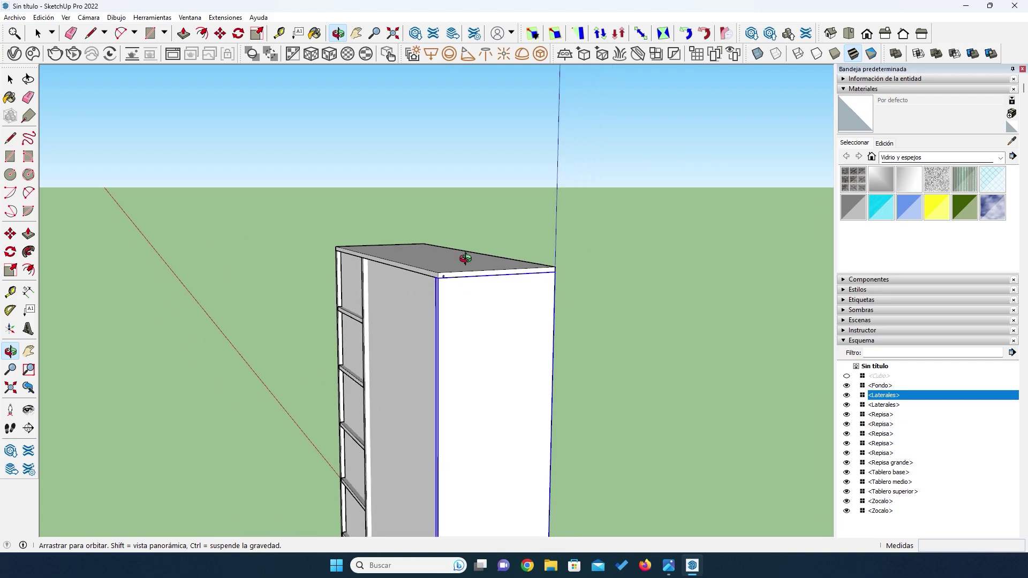
pyautogui.scroll(-2, 553, 294)
pyautogui.scroll(5, 539, 467)
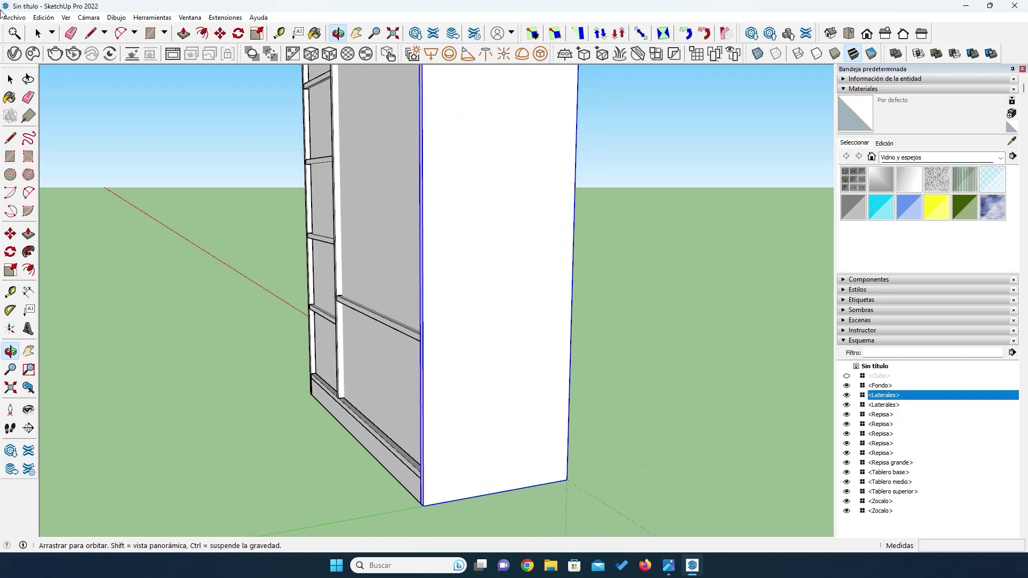
pyautogui.click(11, 78)
pyautogui.click(661, 343)
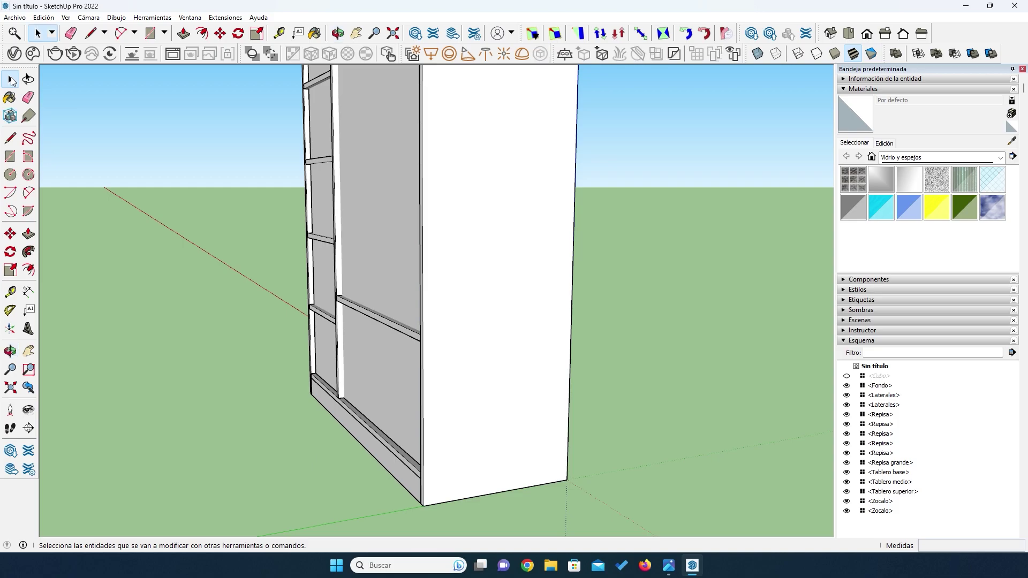
pyautogui.click(480, 314)
pyautogui.click(846, 396)
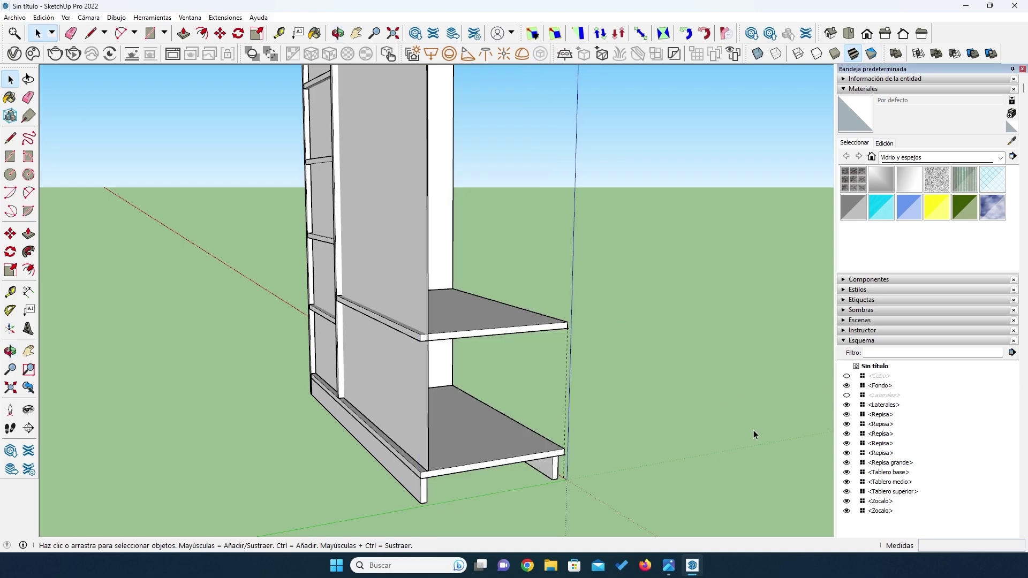
# Open the base board component for editing at its exposed rear corner beside the back panel.
pyautogui.moveTo(448, 481); pyautogui.dragTo(319, 434, button='middle')
pyautogui.scroll(5, 363, 471)
pyautogui.moveTo(318, 434); pyautogui.dragTo(332, 394)
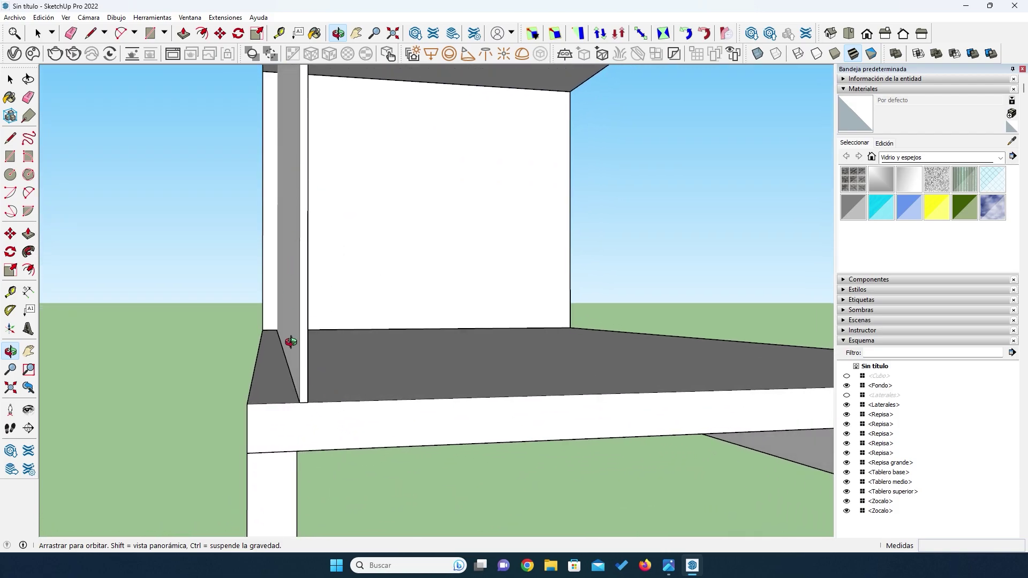
pyautogui.scroll(2, 319, 436)
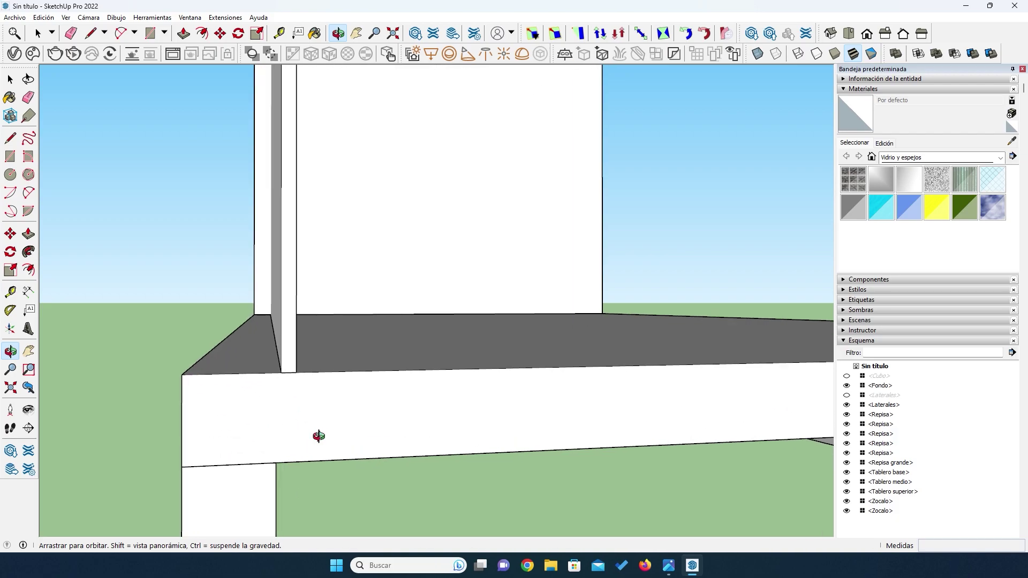
pyautogui.click(8, 80)
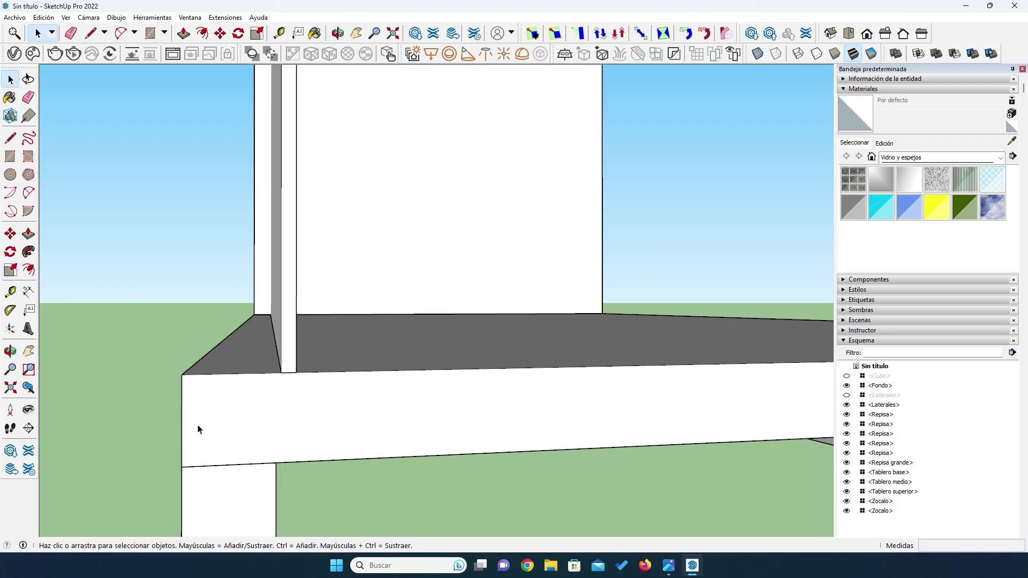
pyautogui.click(222, 404)
pyautogui.doubleClick(222, 402)
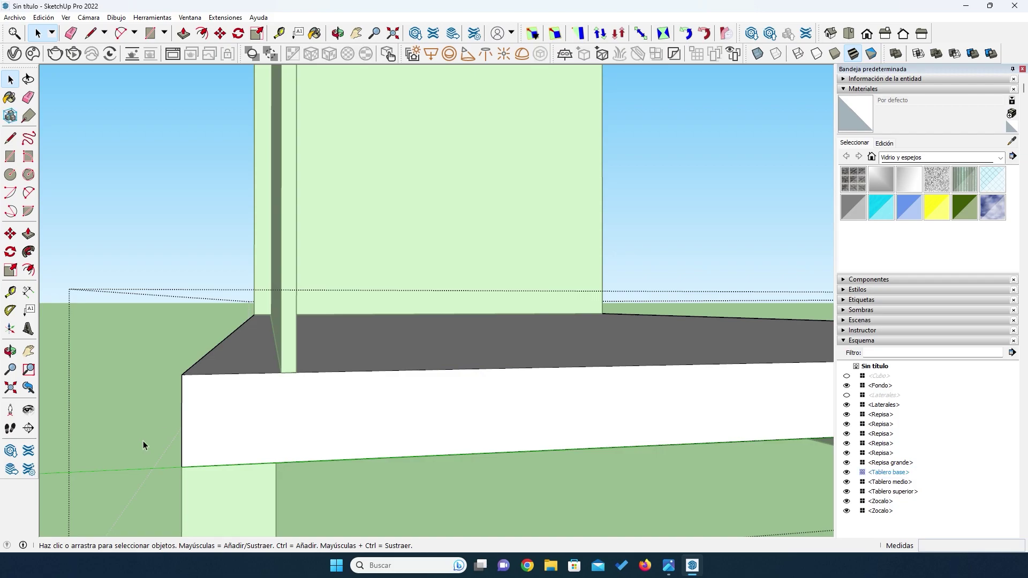
# Place two vertical guides on the base board's end face, one aligned with the plinth's inner face, the other 22 mm from the rear edge.
pyautogui.click(10, 292)
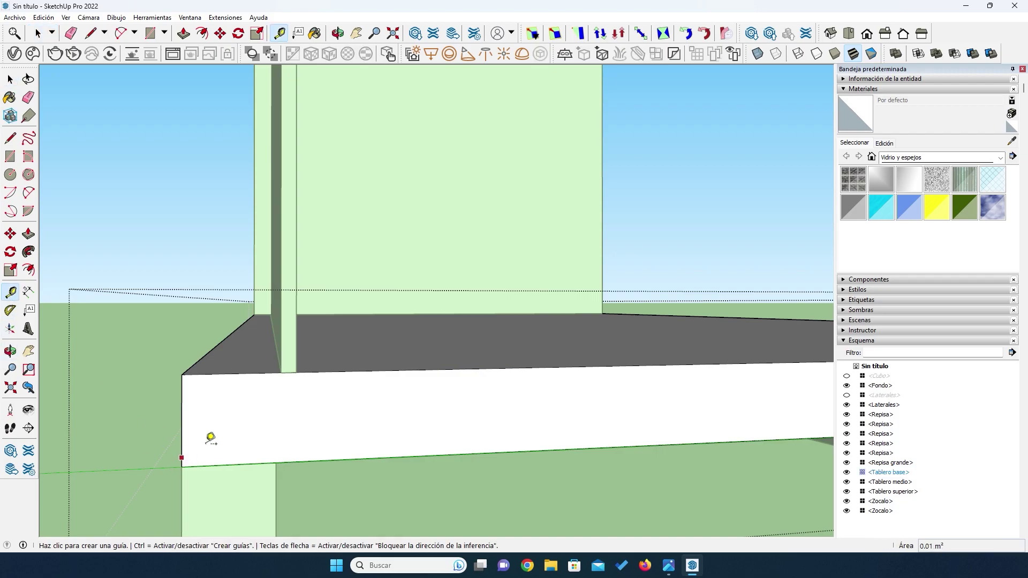
pyautogui.click(182, 421)
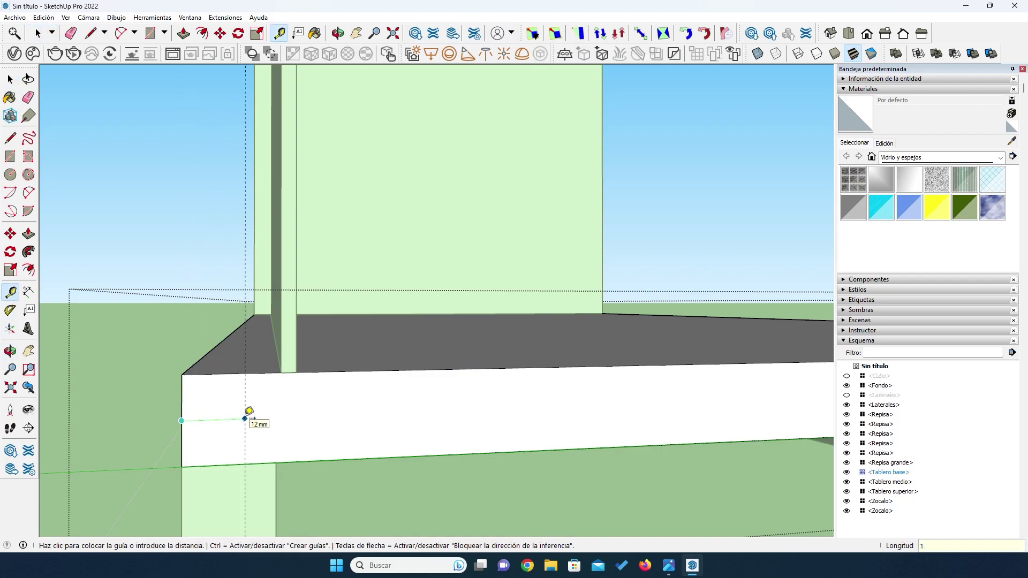
pyautogui.press('Return')
pyautogui.click(182, 407)
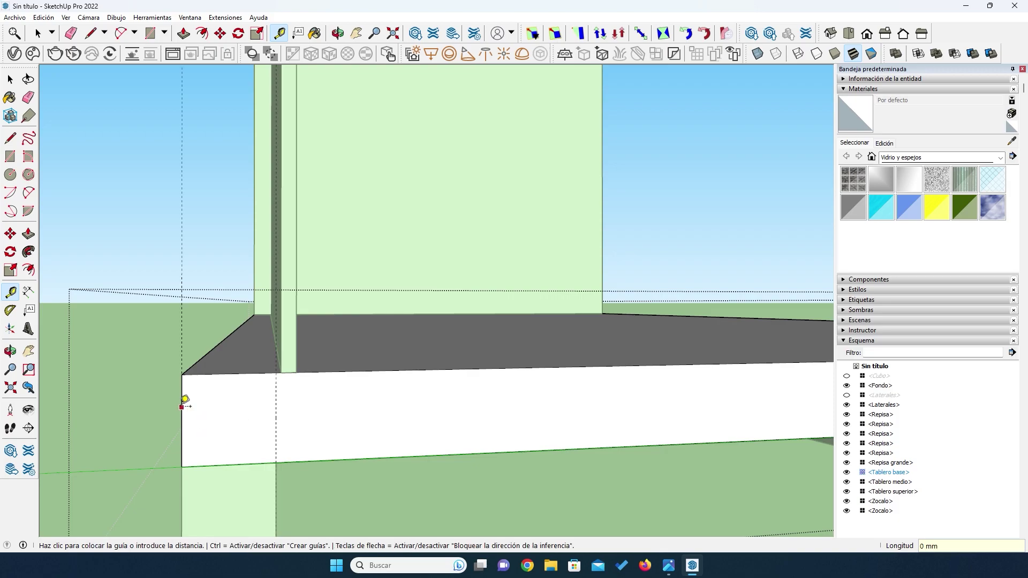
pyautogui.write('22')
pyautogui.press('Return')
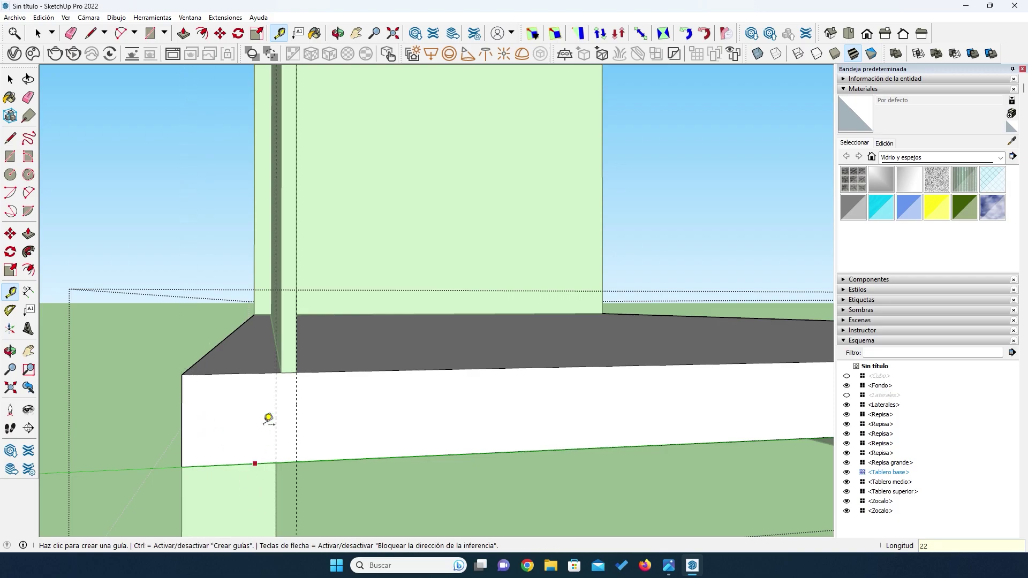
# Place a horizontal guide 8 mm below the top edge of the base board's end face.
pyautogui.click(254, 369)
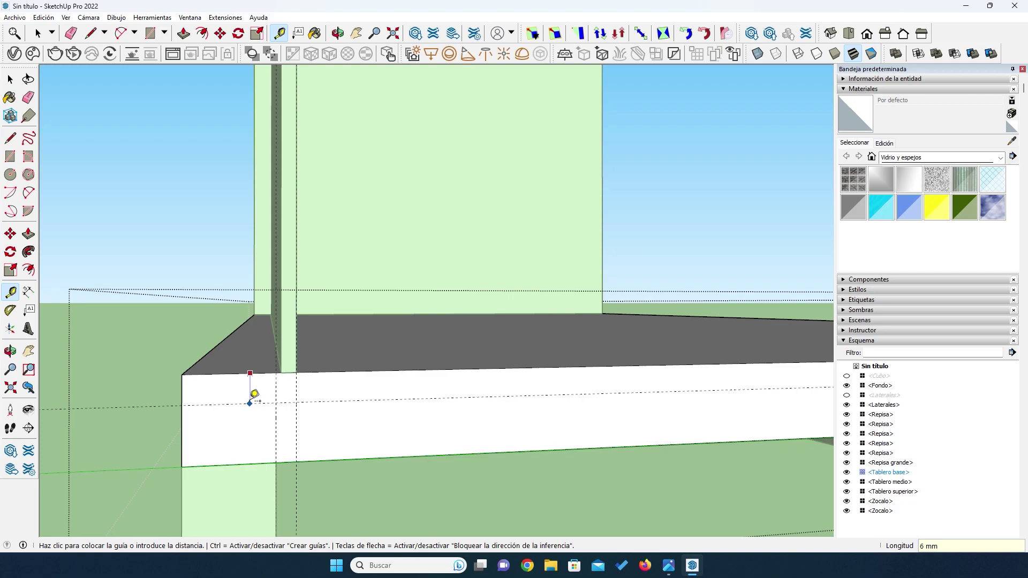
pyautogui.press('Escape')
pyautogui.hotkey('ctrl', 'z')
pyautogui.click(254, 372)
pyautogui.click(267, 411)
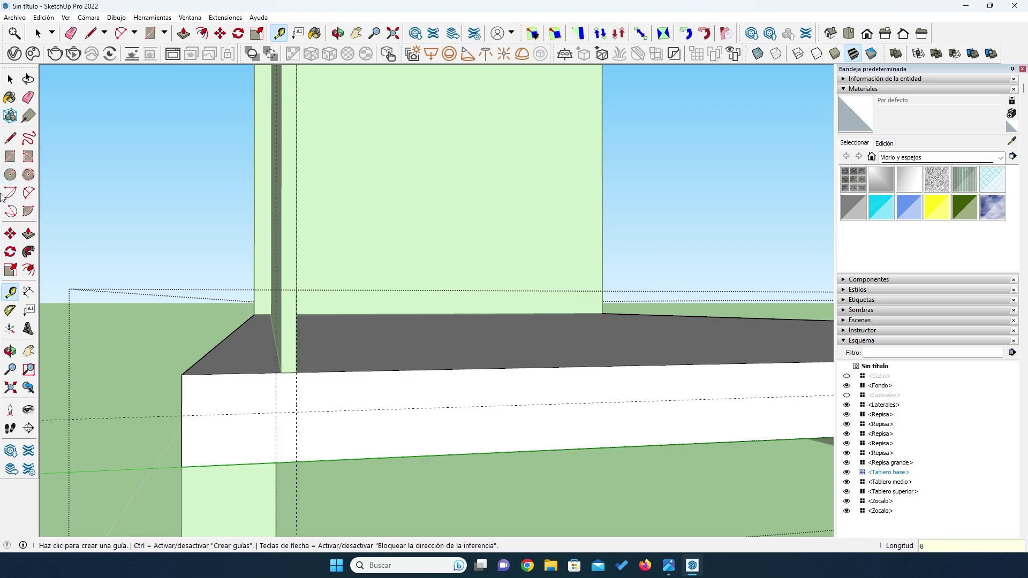
# Cut the base board's groove by drawing a rectangle between the guides and its top edge and pushing it through the board's full length.
pyautogui.click(10, 156)
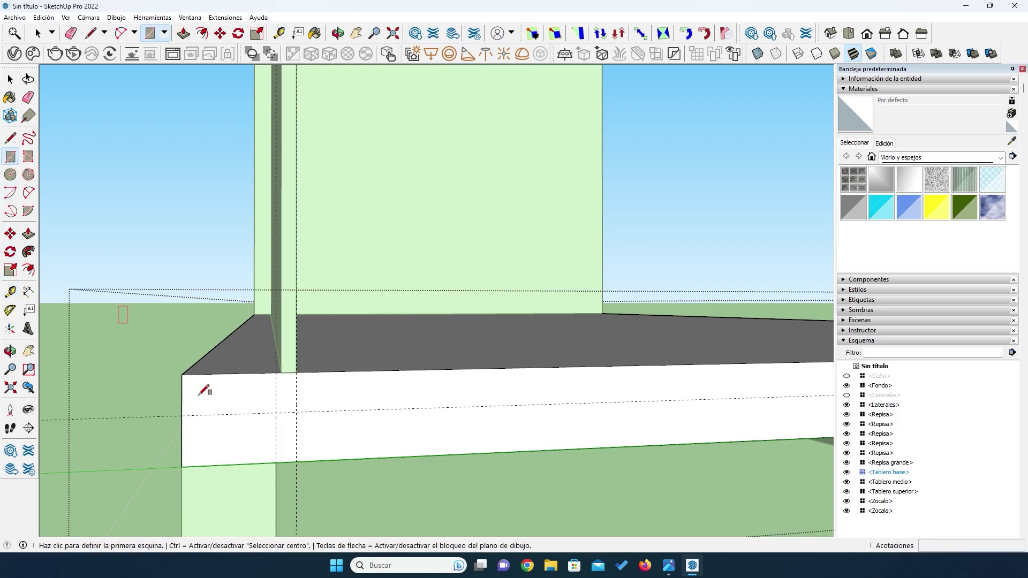
pyautogui.click(275, 370)
pyautogui.click(296, 413)
pyautogui.click(29, 234)
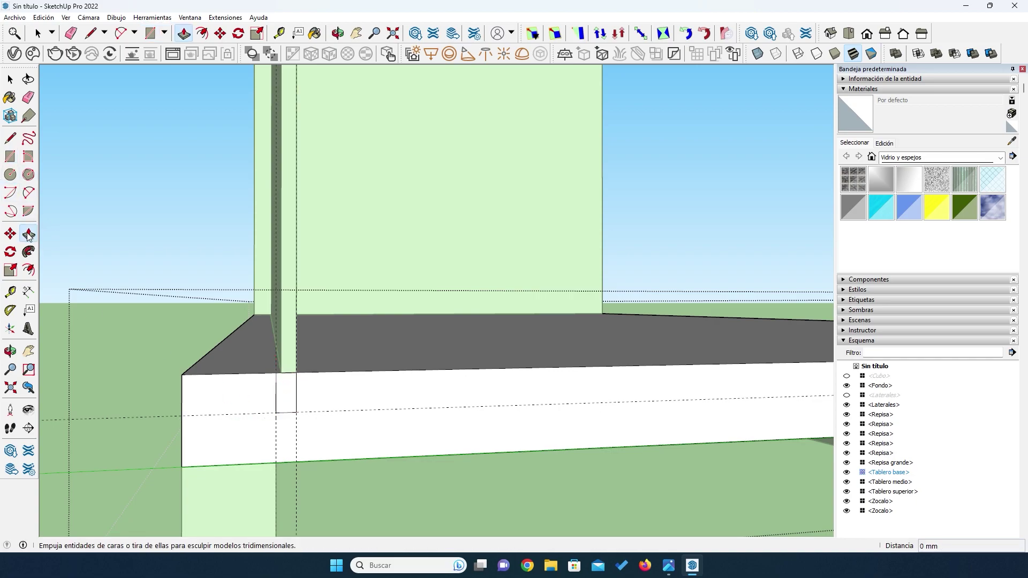
pyautogui.click(286, 391)
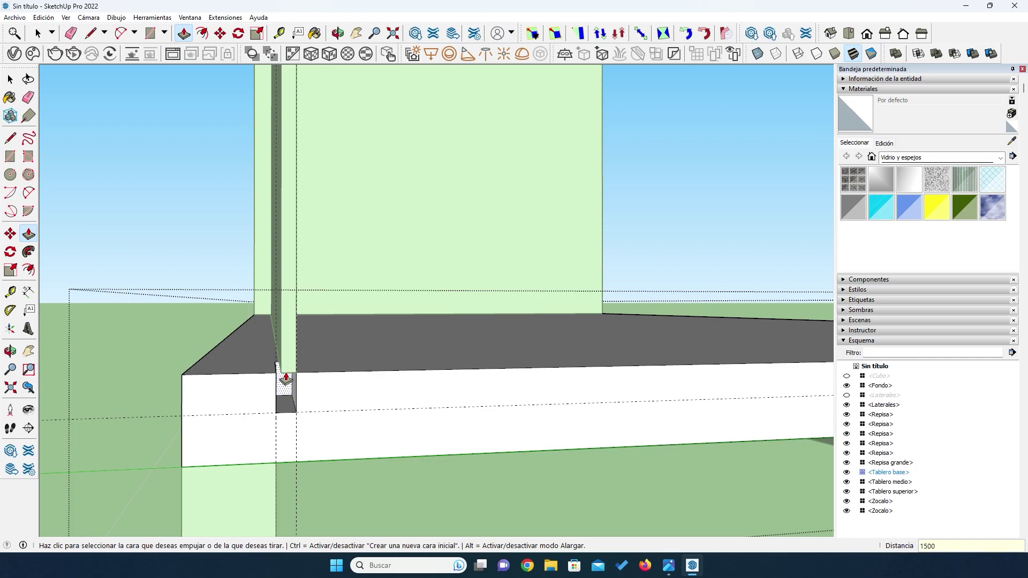
pyautogui.doubleClick(287, 378)
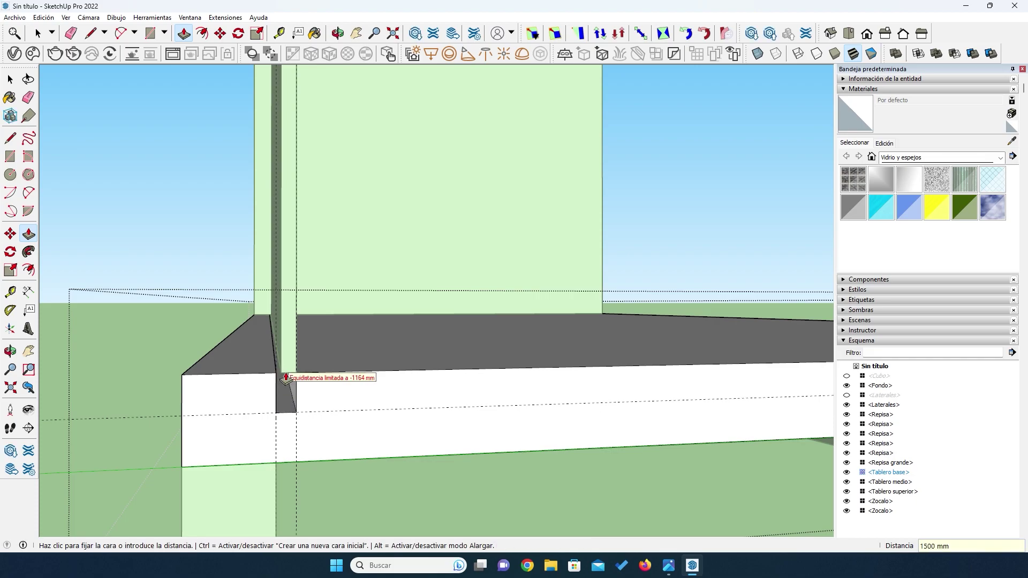
# Erase the construction guides around the base board's groove and leave the component's editing mode.
pyautogui.click(28, 99)
pyautogui.click(52, 426)
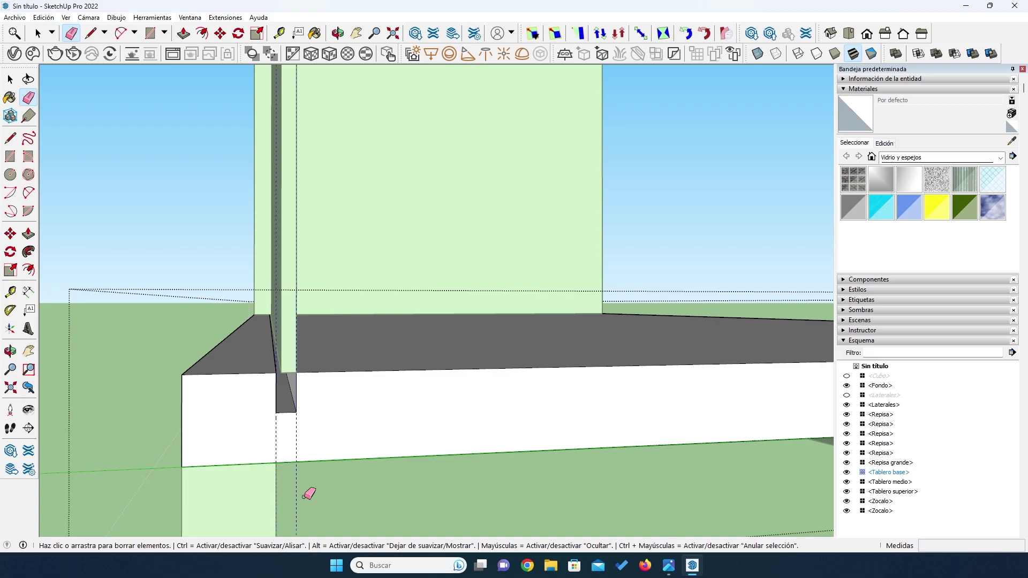
pyautogui.click(10, 80)
pyautogui.click(78, 217)
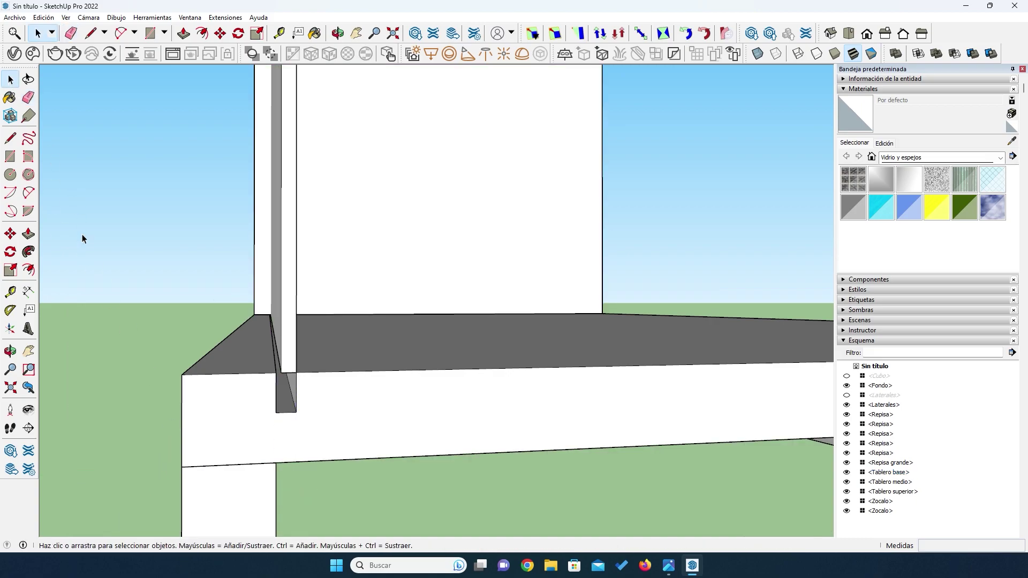
# Select the back panel component and start Box Scaling on it.
pyautogui.moveTo(245, 414); pyautogui.dragTo(269, 295, button='middle')
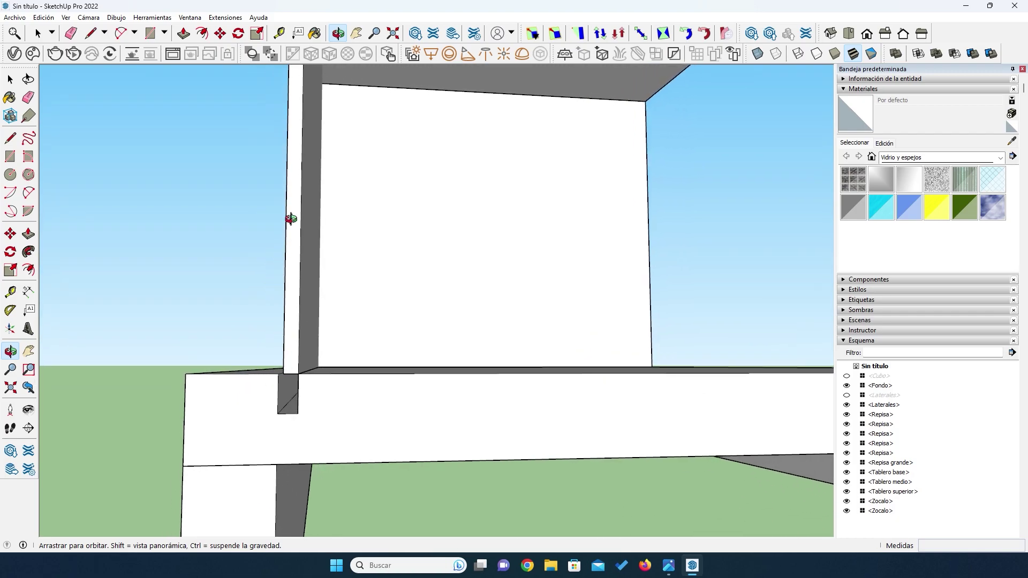
pyautogui.moveTo(177, 405); pyautogui.dragTo(373, 401)
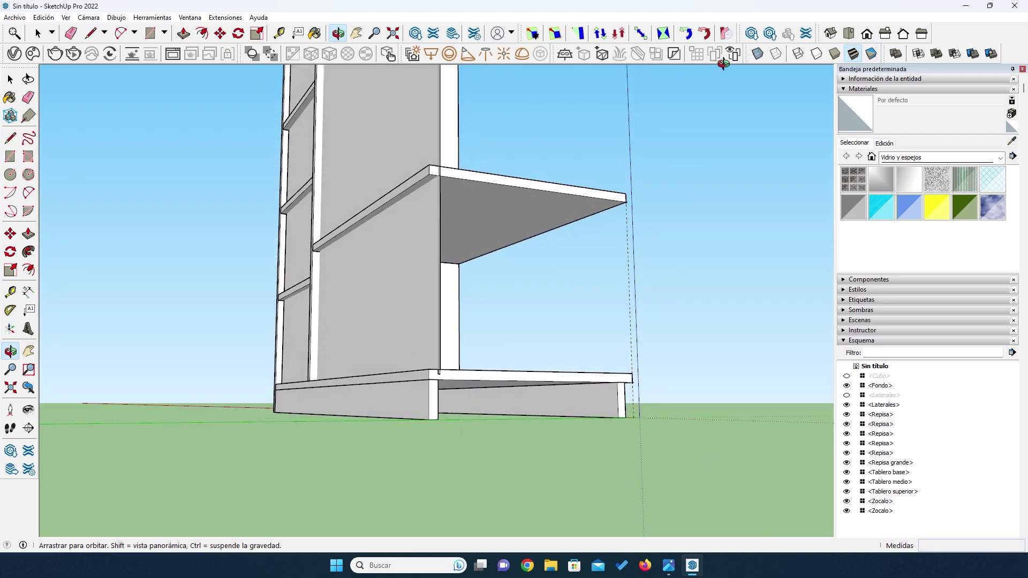
pyautogui.click(10, 80)
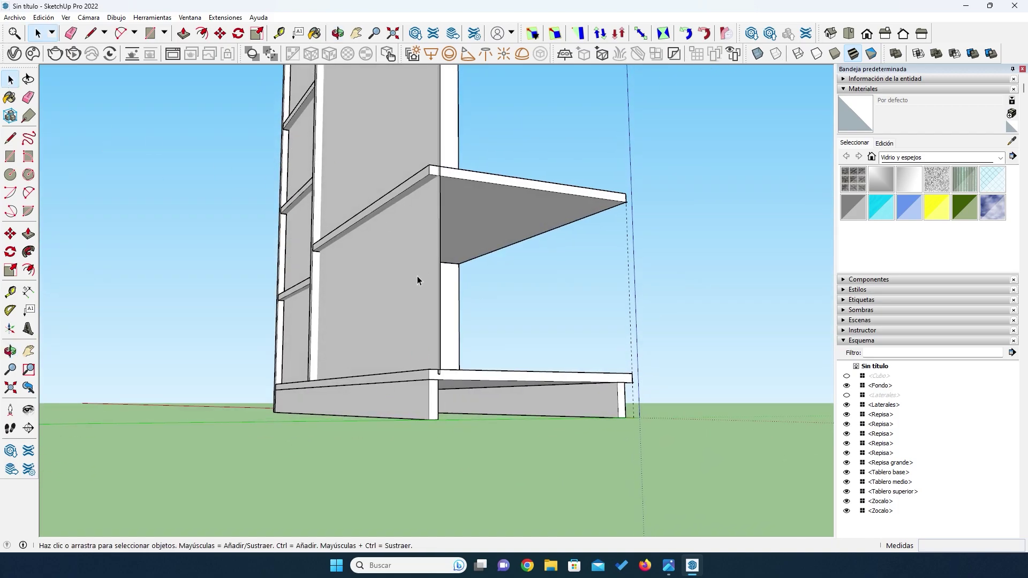
pyautogui.click(396, 125)
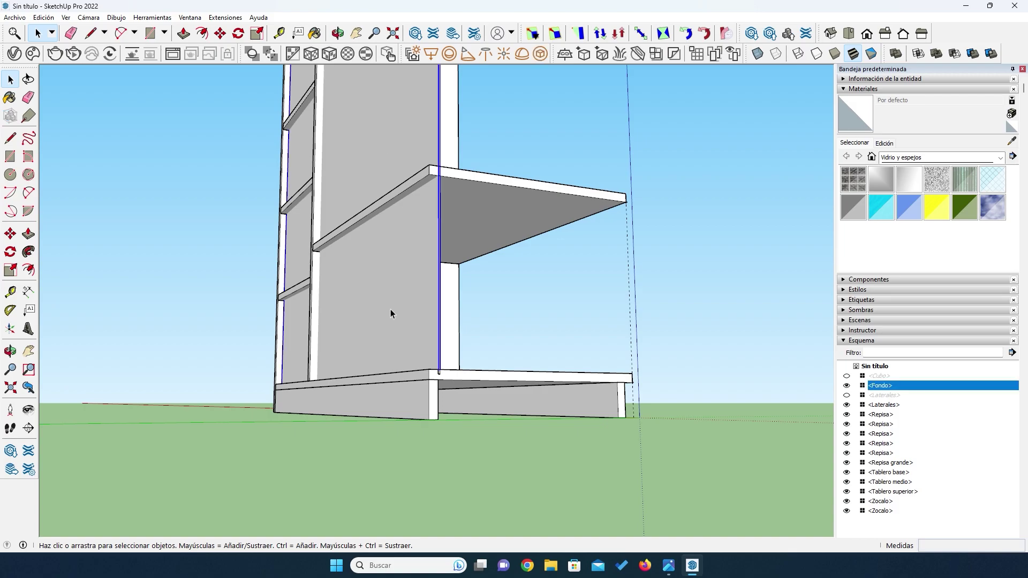
pyautogui.moveTo(390, 314); pyautogui.dragTo(401, 271, button='middle')
pyautogui.scroll(3, 401, 272)
pyautogui.click(555, 36)
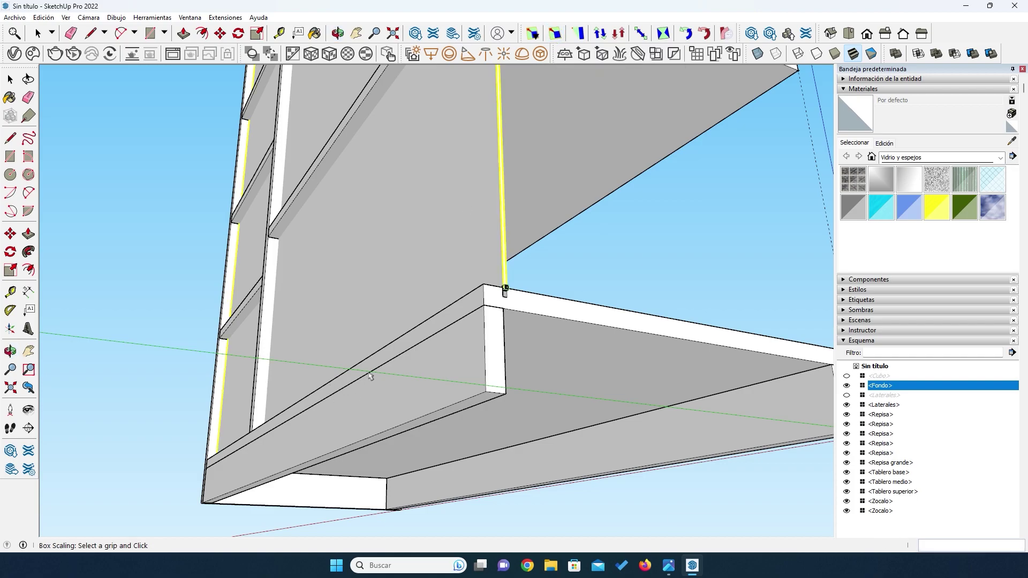
# With X-ray view on, Box Scale the back panel along the blue axis from its lower edge into the base board's groove.
pyautogui.scroll(3, 326, 397)
pyautogui.scroll(-2, 326, 397)
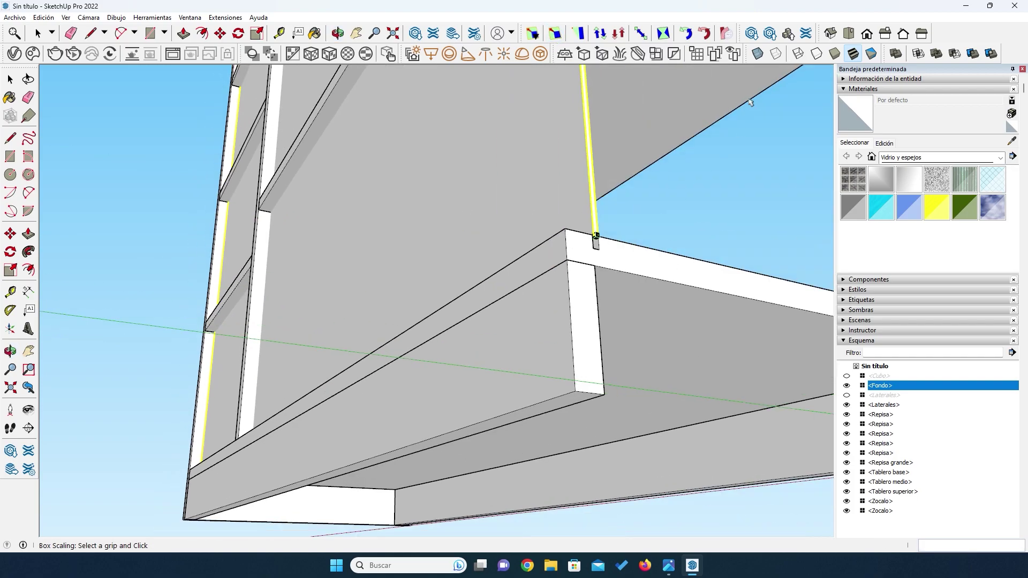
pyautogui.click(757, 54)
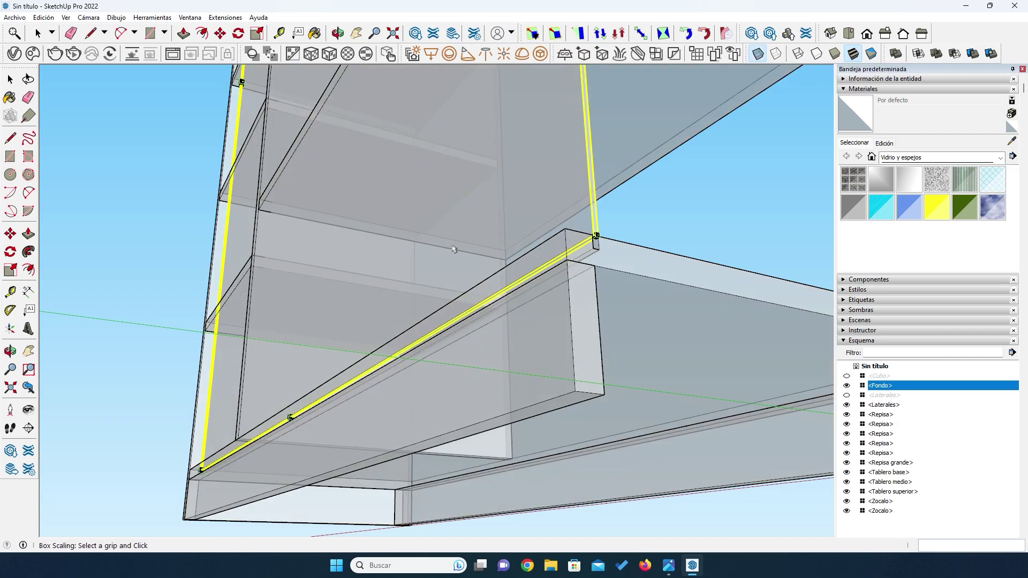
pyautogui.scroll(5, 275, 446)
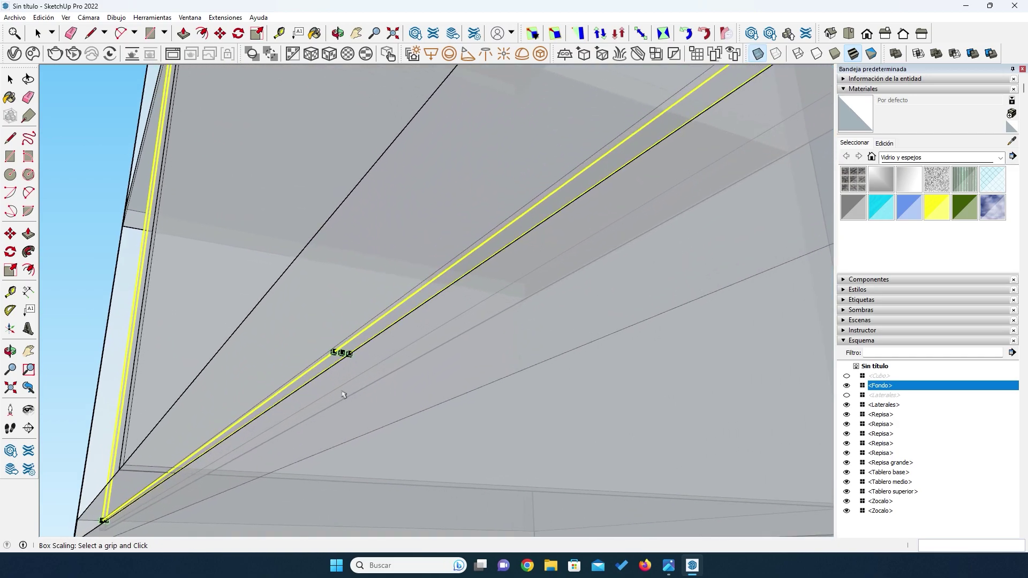
pyautogui.scroll(3, 343, 386)
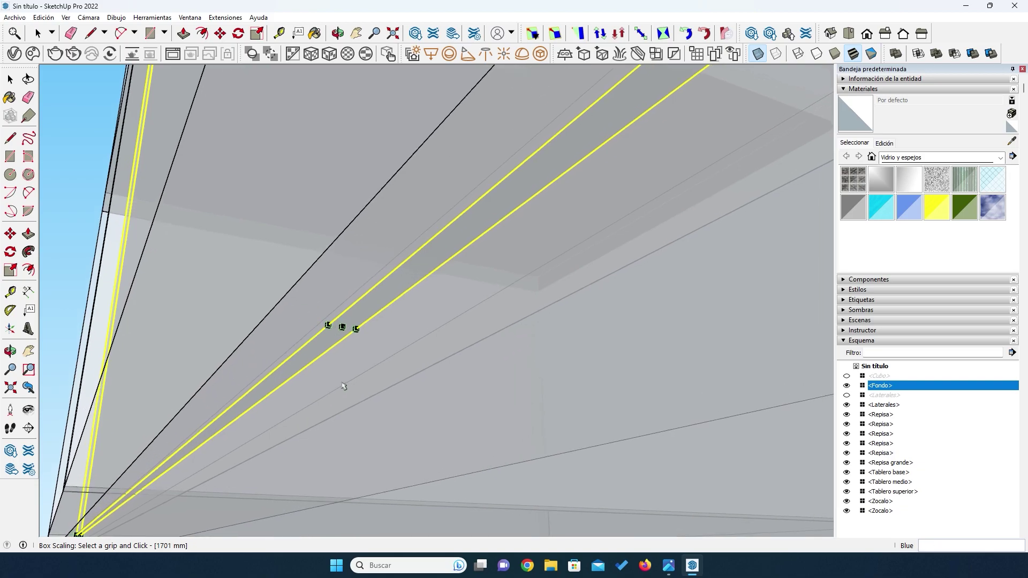
pyautogui.click(341, 326)
pyautogui.press('End')
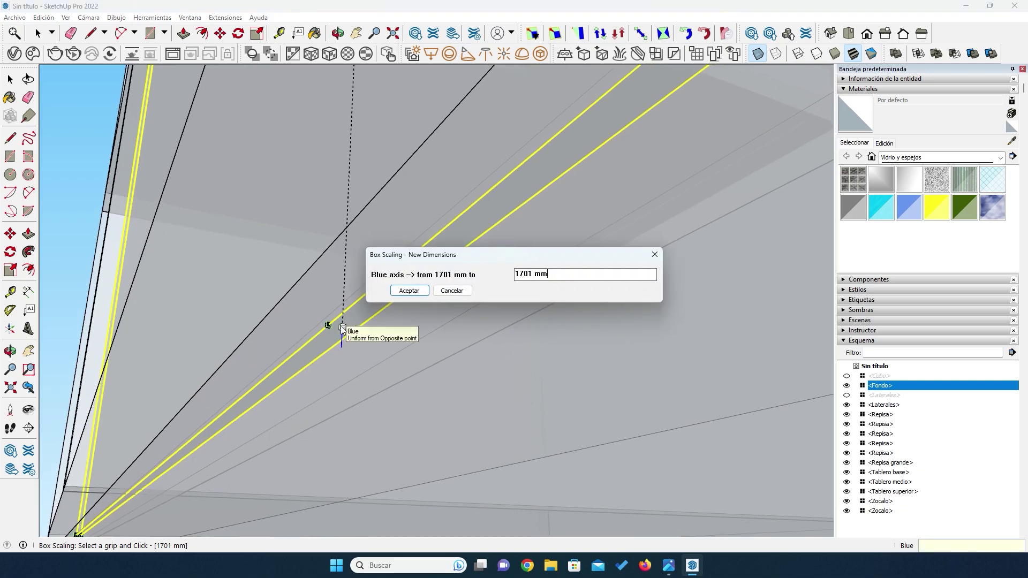
pyautogui.press('Return')
pyautogui.press('space')
pyautogui.press('Escape')
pyautogui.scroll(-3, 151, 247)
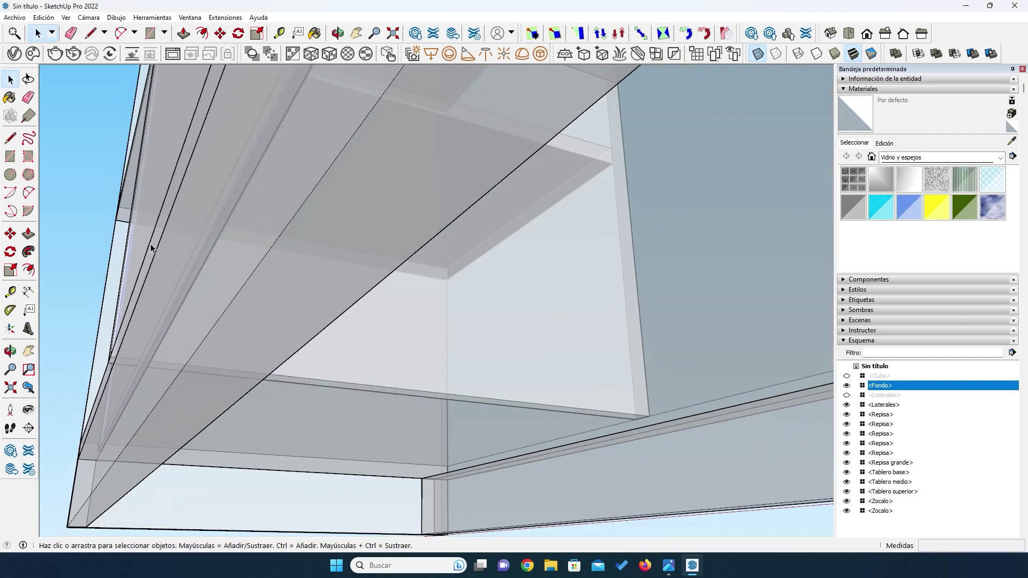
pyautogui.hotkey('alt', 'x')
# Show the hidden side panel (Laterales) again and hide the top board (Tablero superior).
pyautogui.moveTo(299, 227); pyautogui.dragTo(276, 300, button='middle')
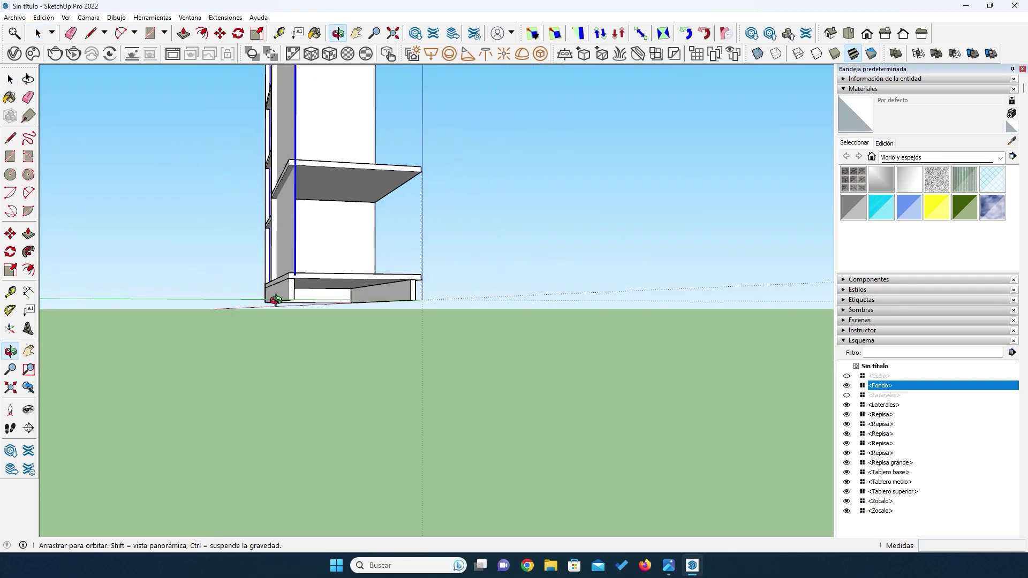
pyautogui.scroll(8, 275, 300)
pyautogui.moveTo(328, 223); pyautogui.dragTo(253, 230, button='middle')
pyautogui.scroll(3, 363, 198)
pyautogui.moveTo(253, 229); pyautogui.dragTo(267, 250)
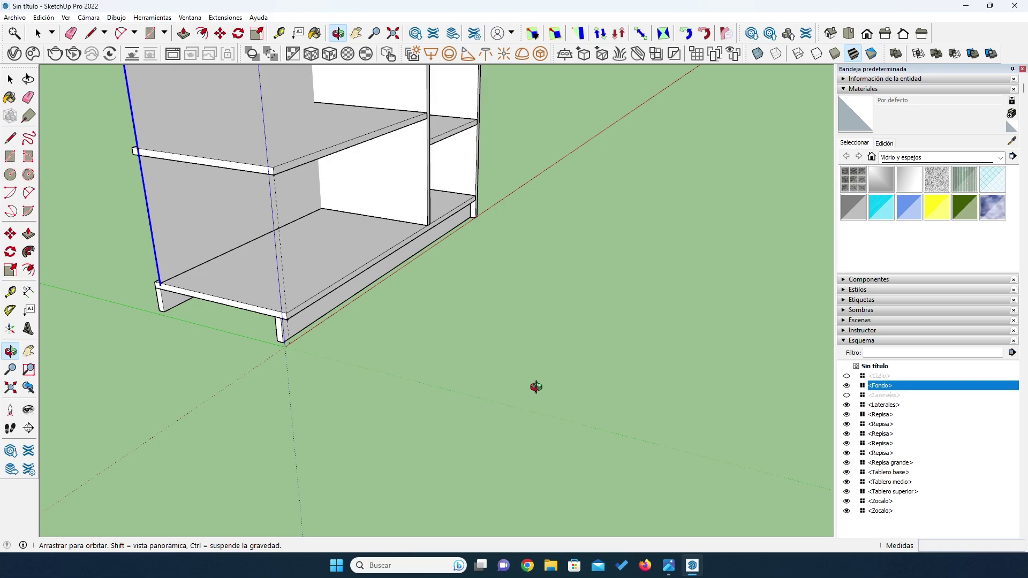
pyautogui.click(847, 395)
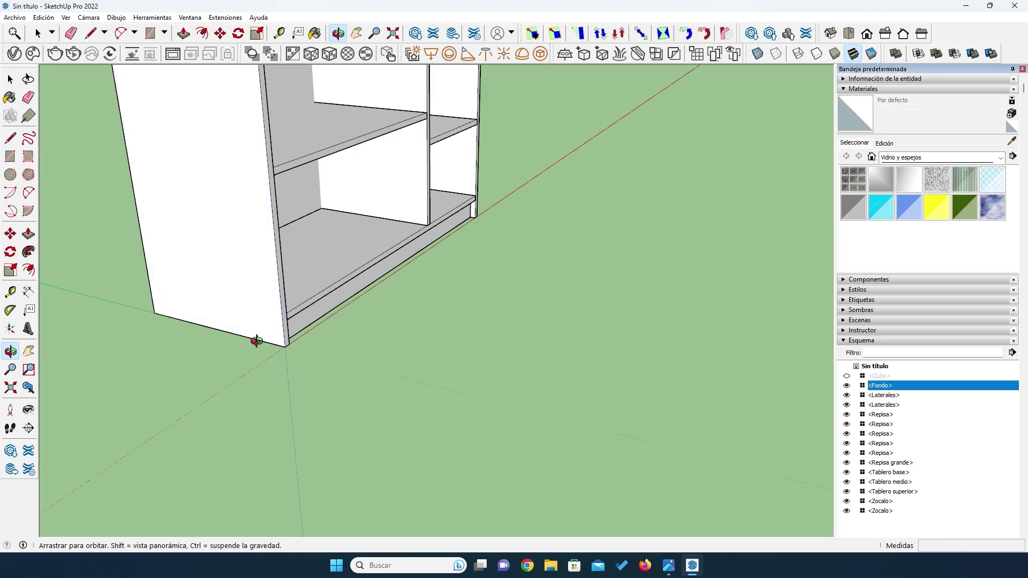
pyautogui.moveTo(215, 325); pyautogui.dragTo(152, 299)
pyautogui.press('space')
pyautogui.click(231, 285)
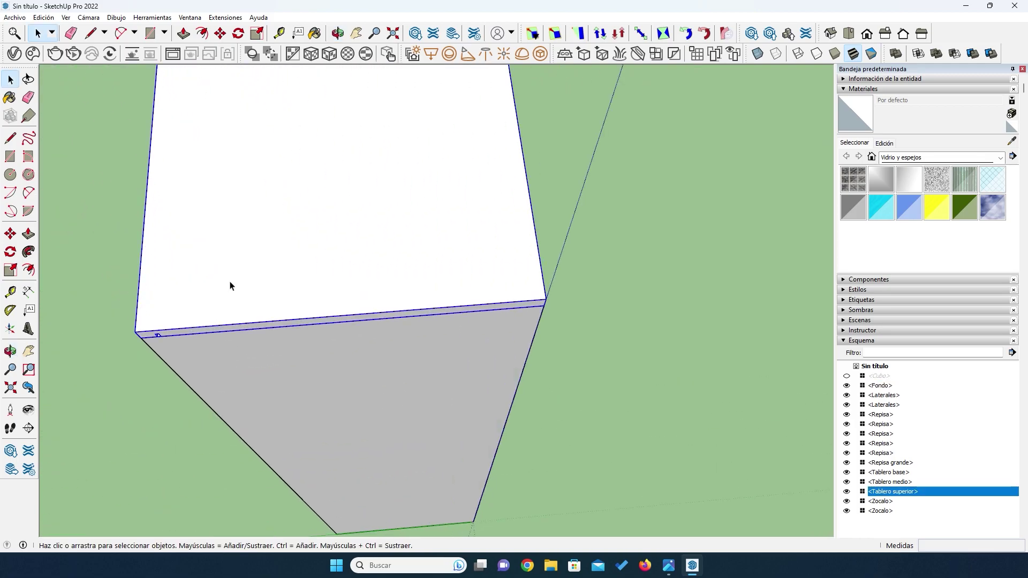
pyautogui.click(846, 492)
# Open the side panel for editing and place guides 18 mm and 22 mm from the rear edge of its top end face.
pyautogui.press('o')
pyautogui.moveTo(189, 375); pyautogui.dragTo(191, 415)
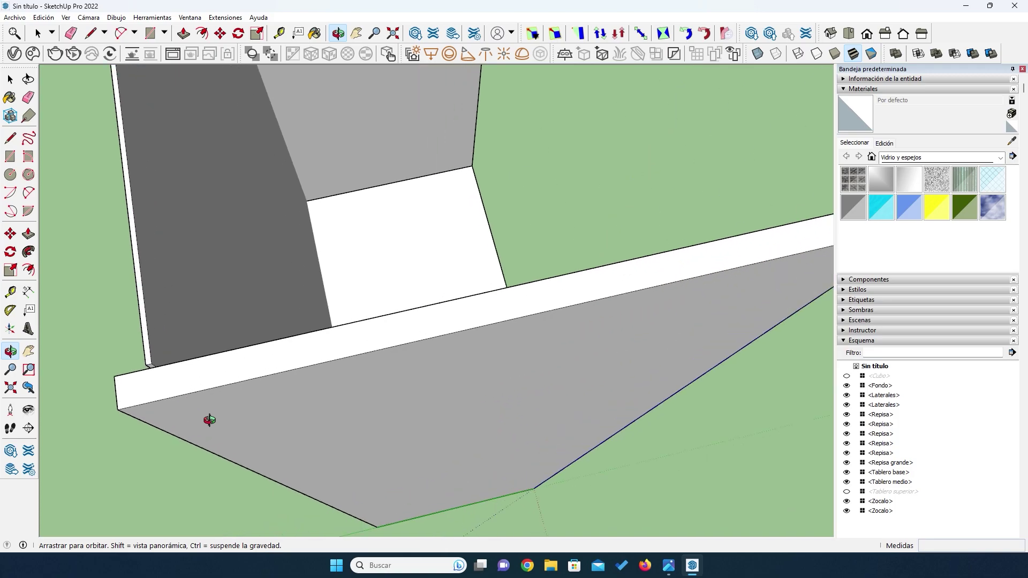
pyautogui.moveTo(416, 436); pyautogui.dragTo(232, 431)
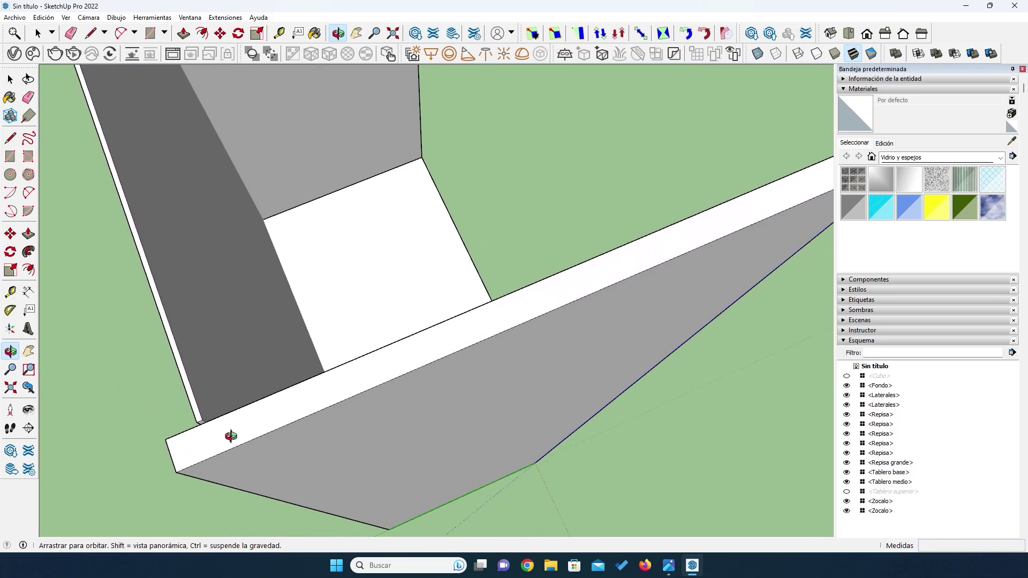
pyautogui.moveTo(161, 489); pyautogui.dragTo(356, 421)
pyautogui.moveTo(618, 330); pyautogui.dragTo(448, 369)
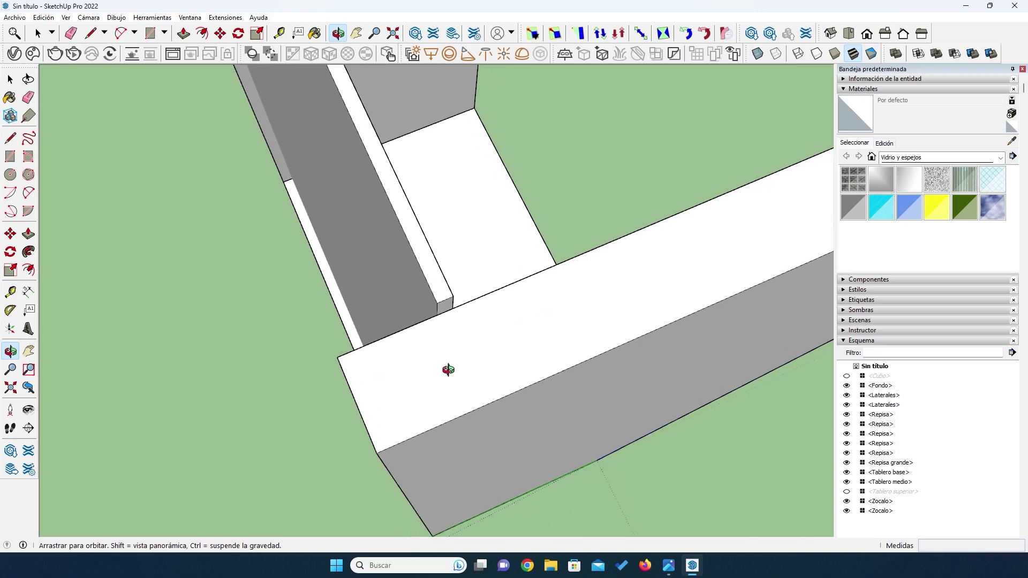
pyautogui.click(10, 79)
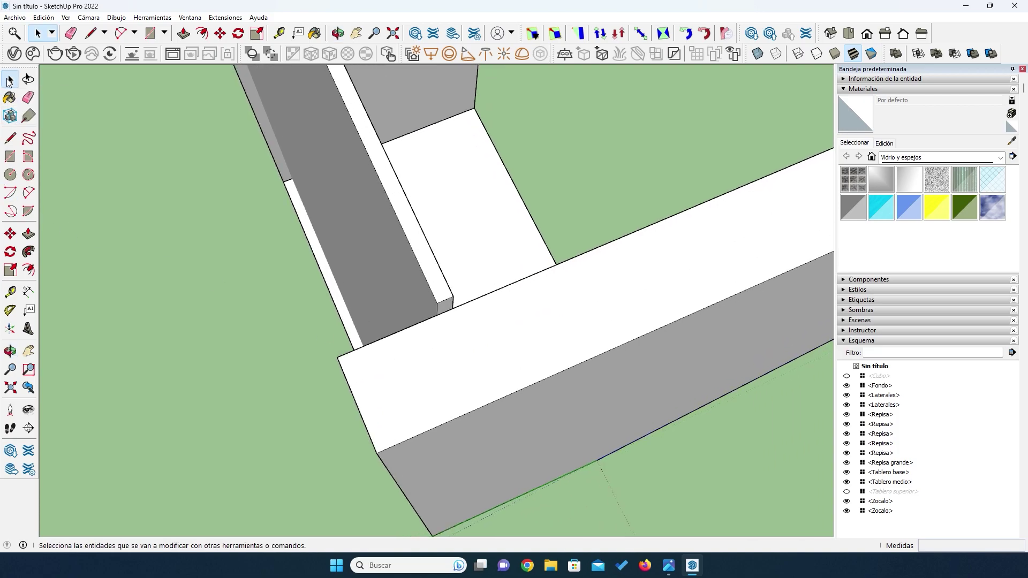
pyautogui.doubleClick(436, 393)
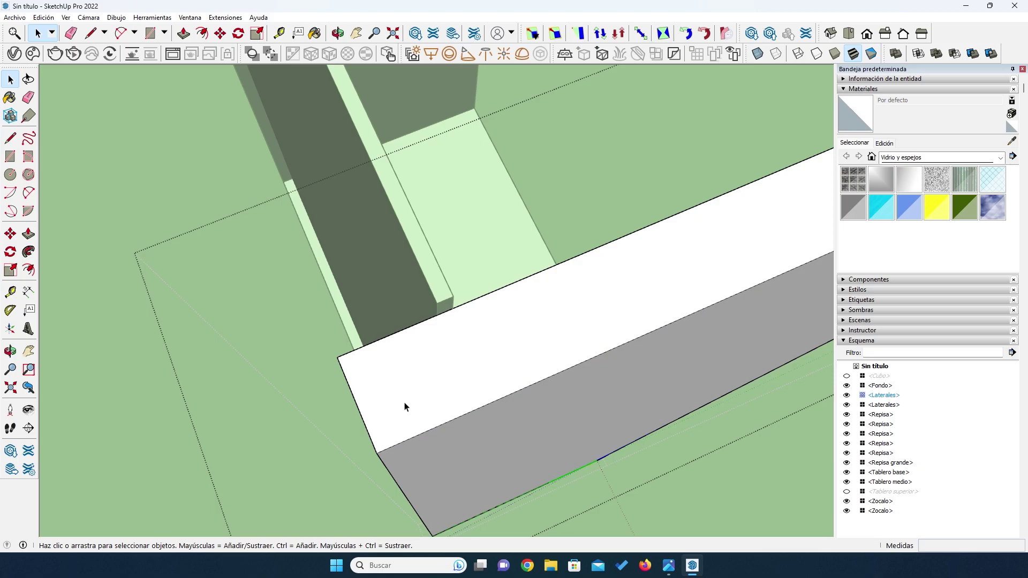
pyautogui.click(10, 291)
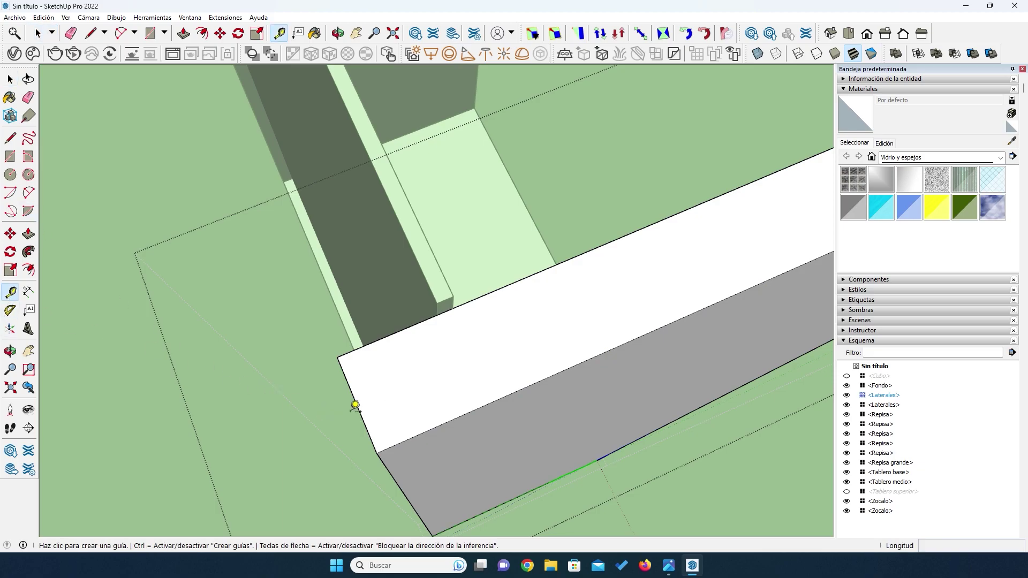
pyautogui.click(357, 405)
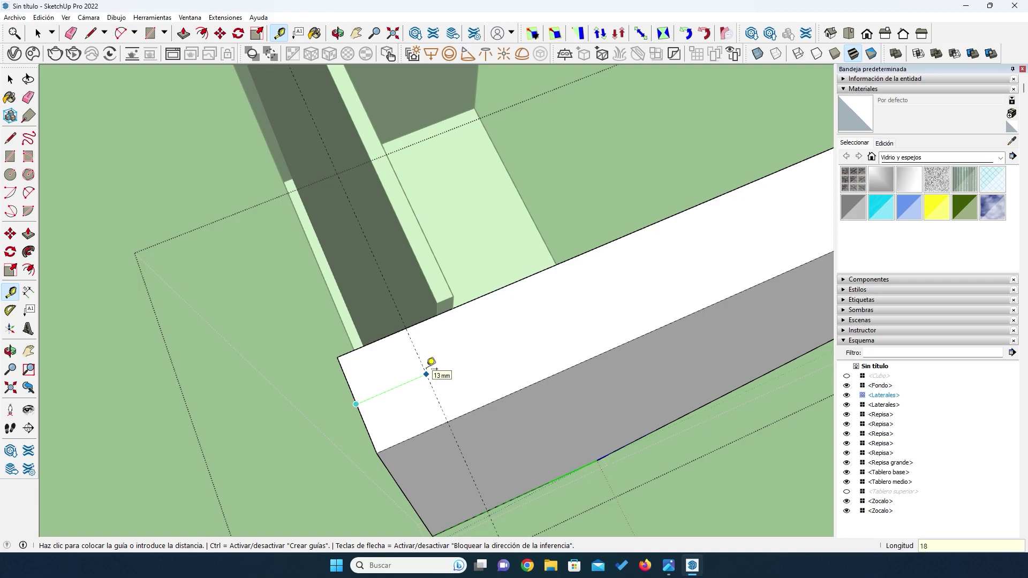
pyautogui.press('Return')
pyautogui.click(352, 393)
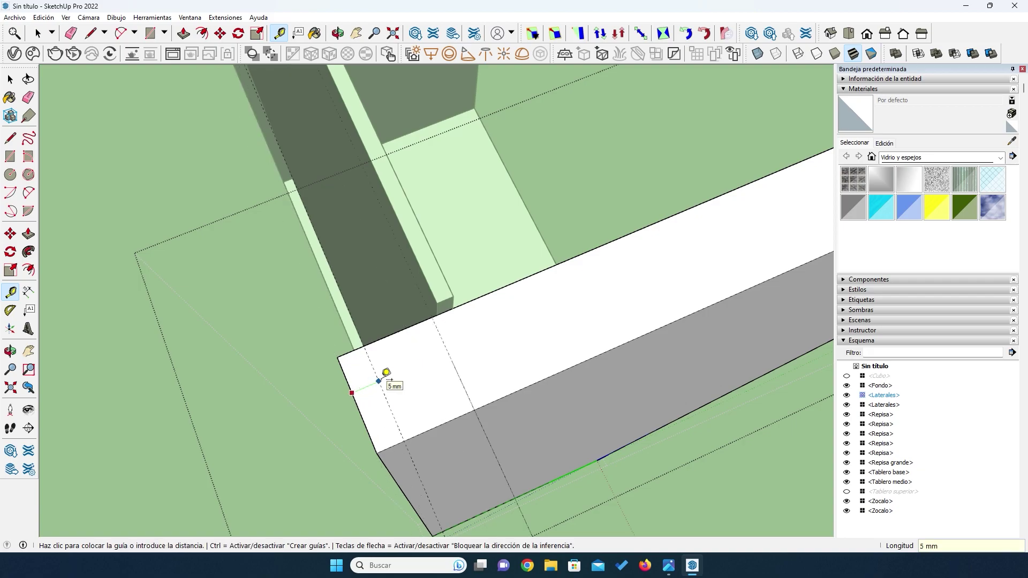
pyautogui.press('Escape')
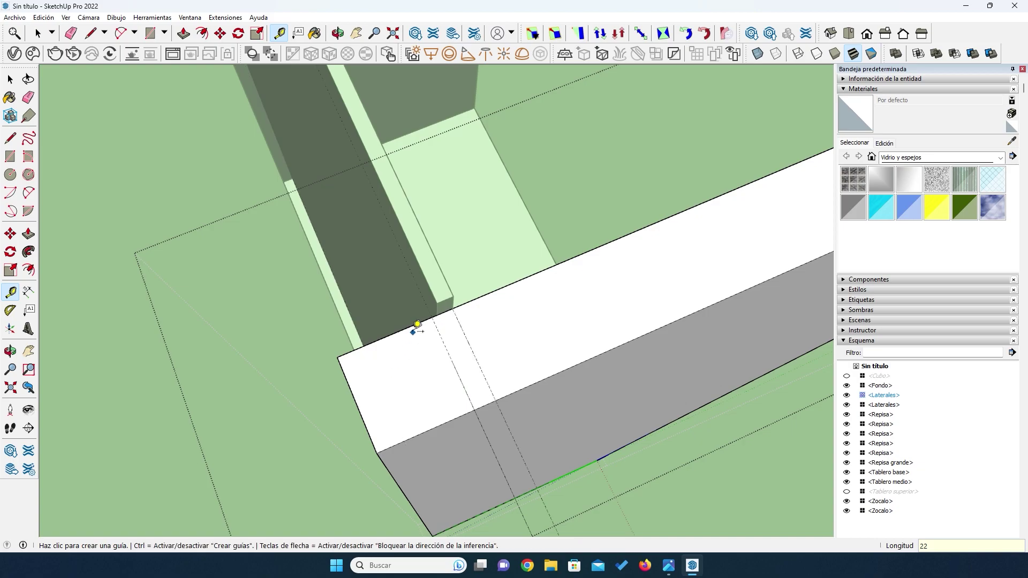
# Add a guide 8 mm from the end face's inner edge and draw the 4 x 8 mm groove rectangle between the guides.
pyautogui.click(405, 328)
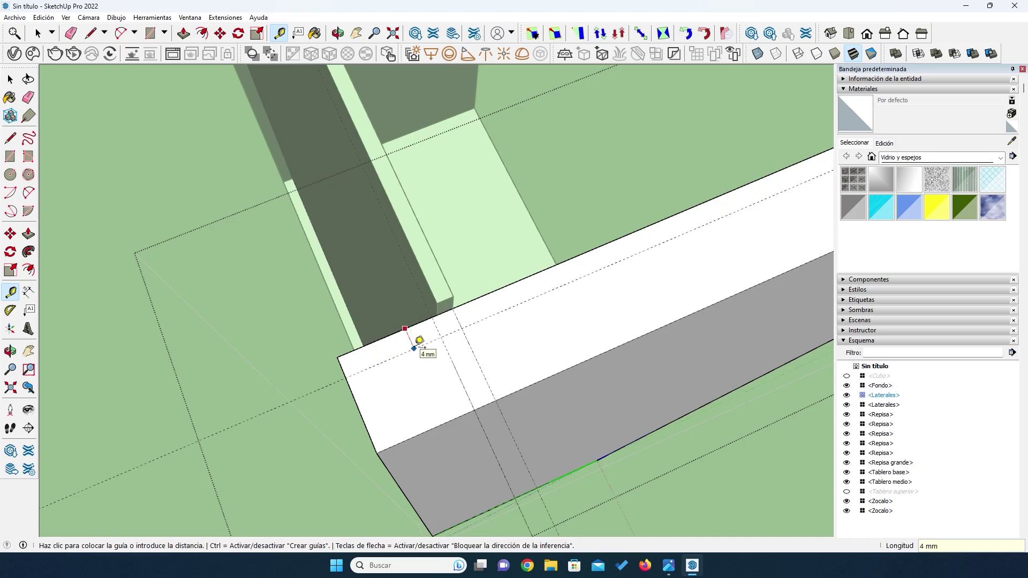
pyautogui.press('Return')
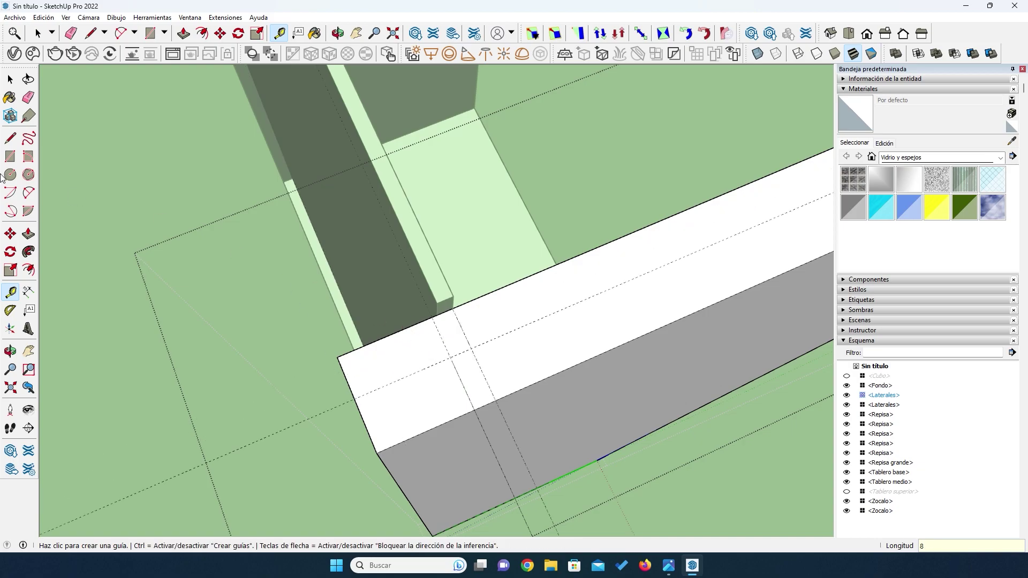
pyautogui.click(11, 157)
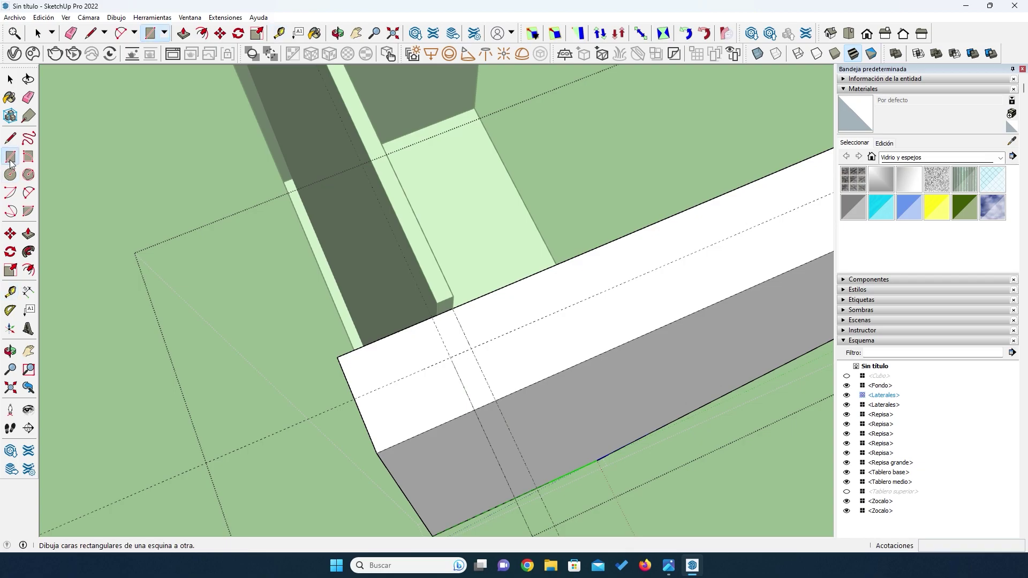
pyautogui.click(432, 317)
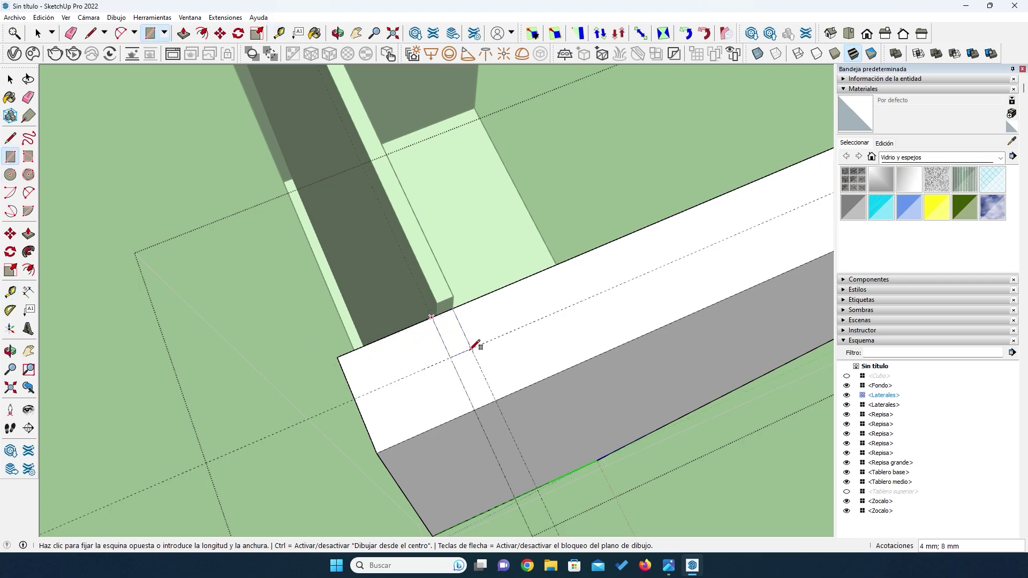
pyautogui.click(474, 345)
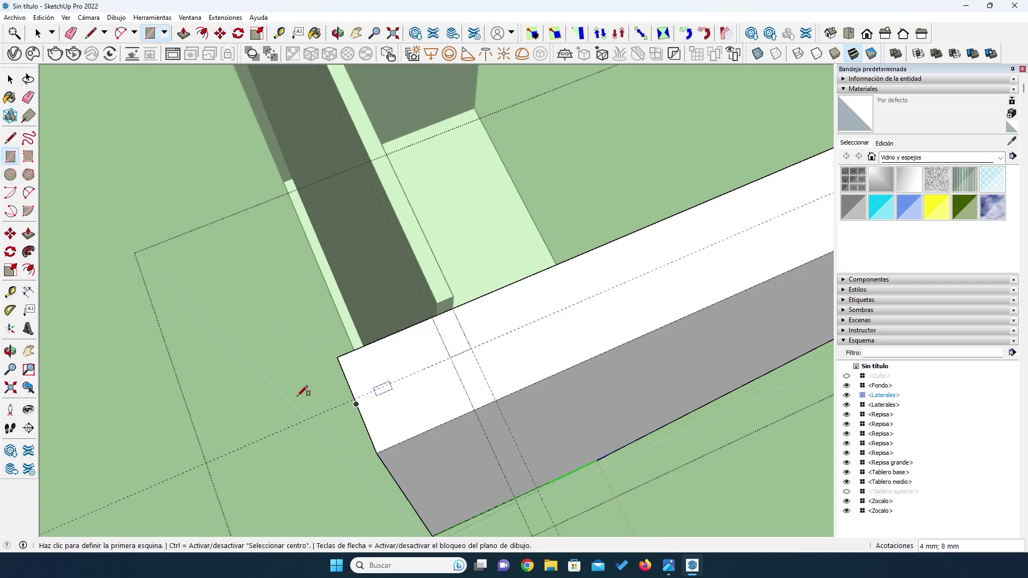
# Push the rectangle through the side panel's full length to cut the back panel groove.
pyautogui.click(28, 235)
pyautogui.click(454, 341)
pyautogui.click(455, 344)
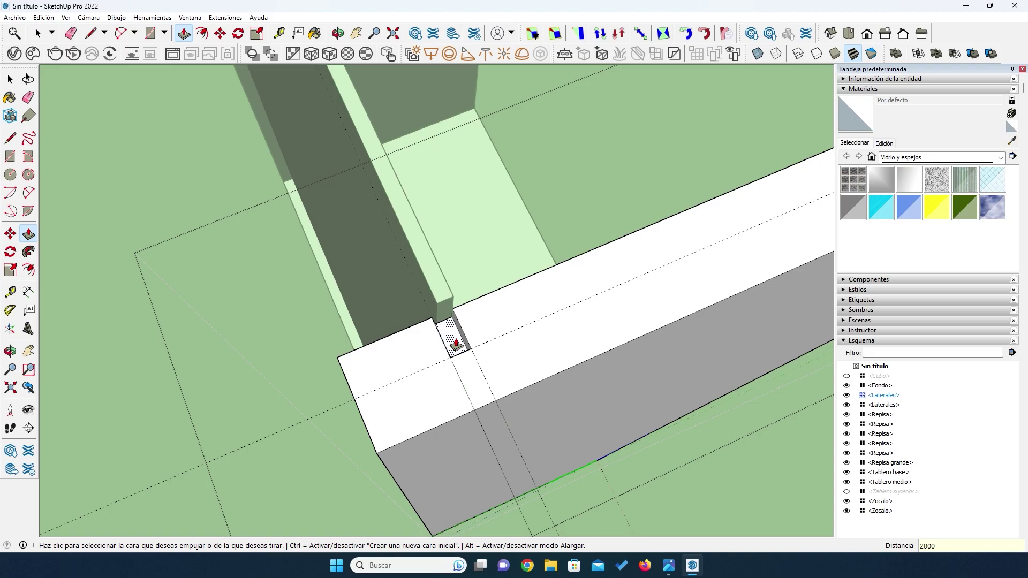
pyautogui.click(455, 343)
# Erase the construction guides around the side panel's groove and leave the component's editing mode.
pyautogui.click(28, 97)
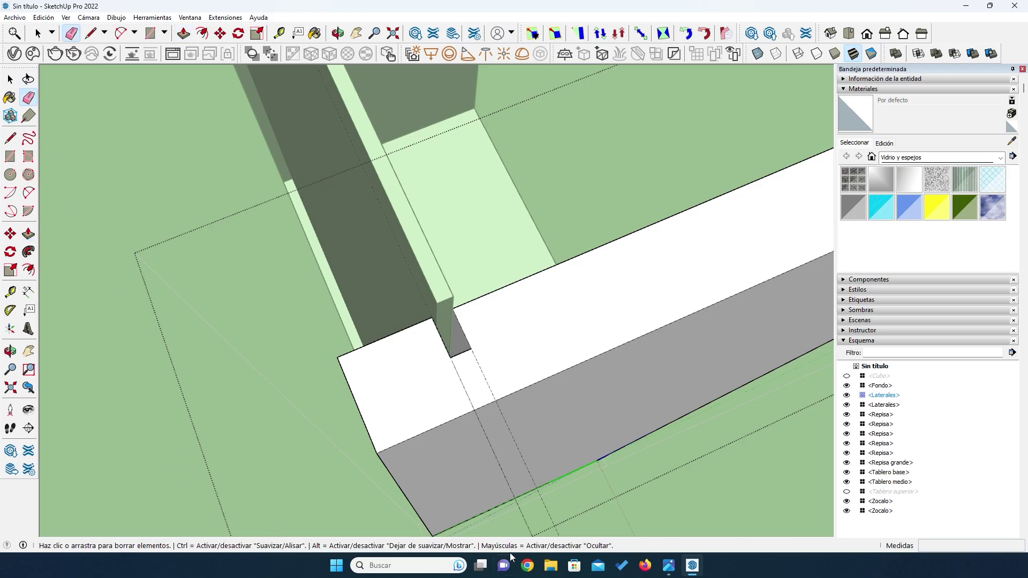
pyautogui.moveTo(573, 527)
pyautogui.mouseDown(button='middle')
pyautogui.moveTo(523, 452)
pyautogui.moveTo(551, 513)
pyautogui.mouseUp(button='middle')
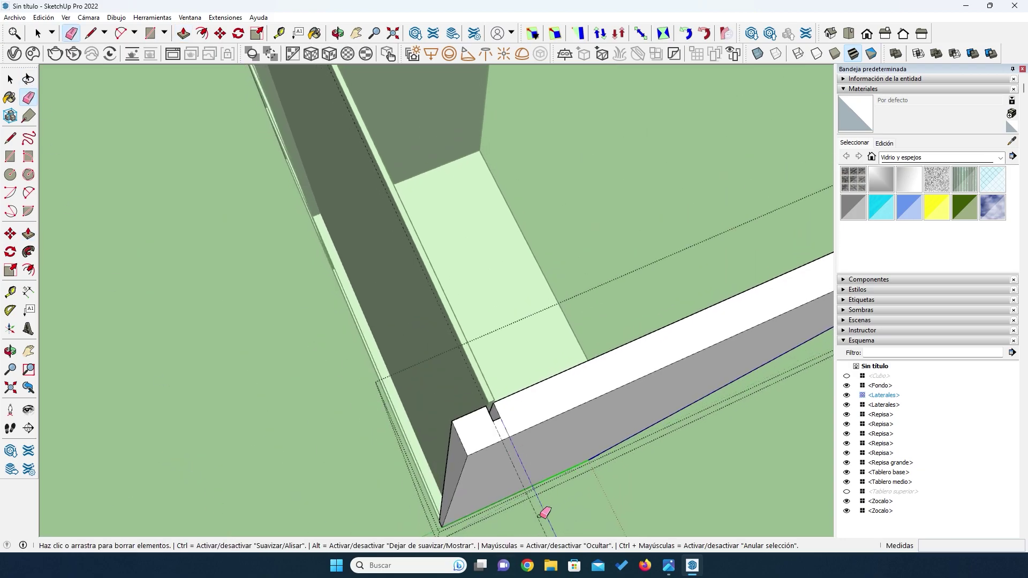
pyautogui.press('space')
pyautogui.click(296, 326)
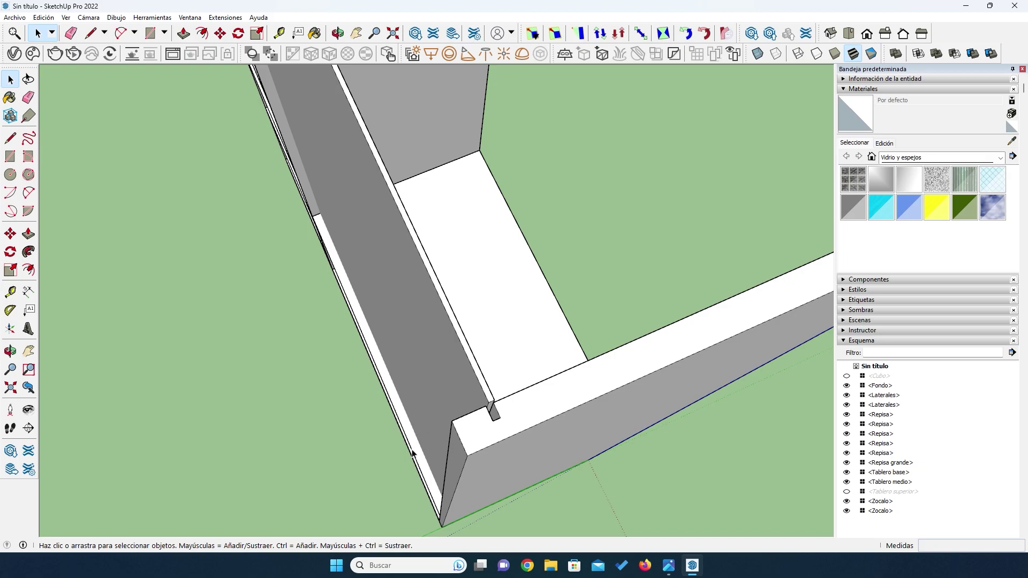
# Examine the side panel's new groove against the back panel's edge and the rear of the whole wardrobe.
pyautogui.moveTo(412, 444); pyautogui.dragTo(393, 399, button='middle')
pyautogui.moveTo(419, 310); pyautogui.dragTo(428, 381, button='middle')
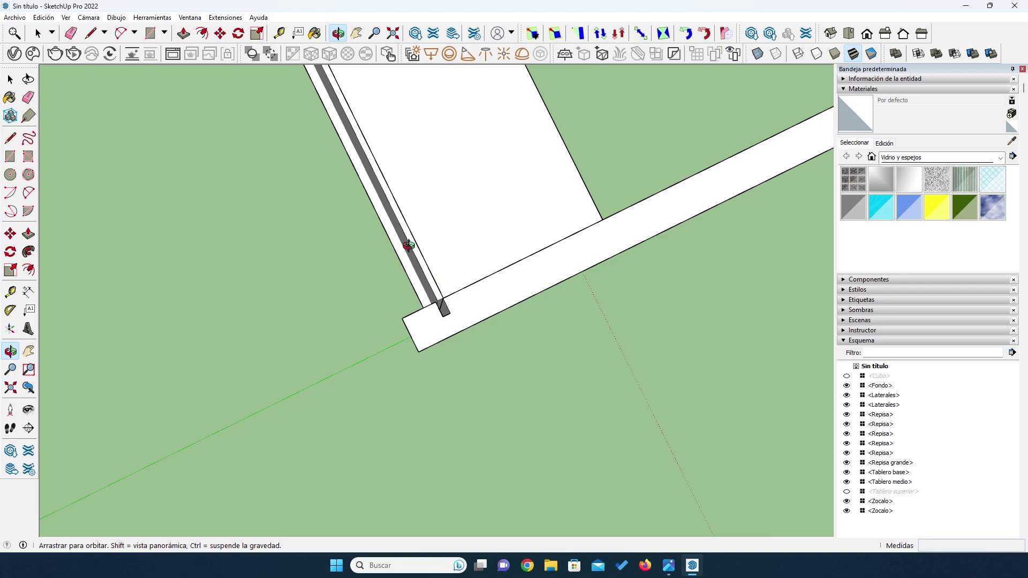
pyautogui.moveTo(369, 318); pyautogui.dragTo(415, 294, button='middle')
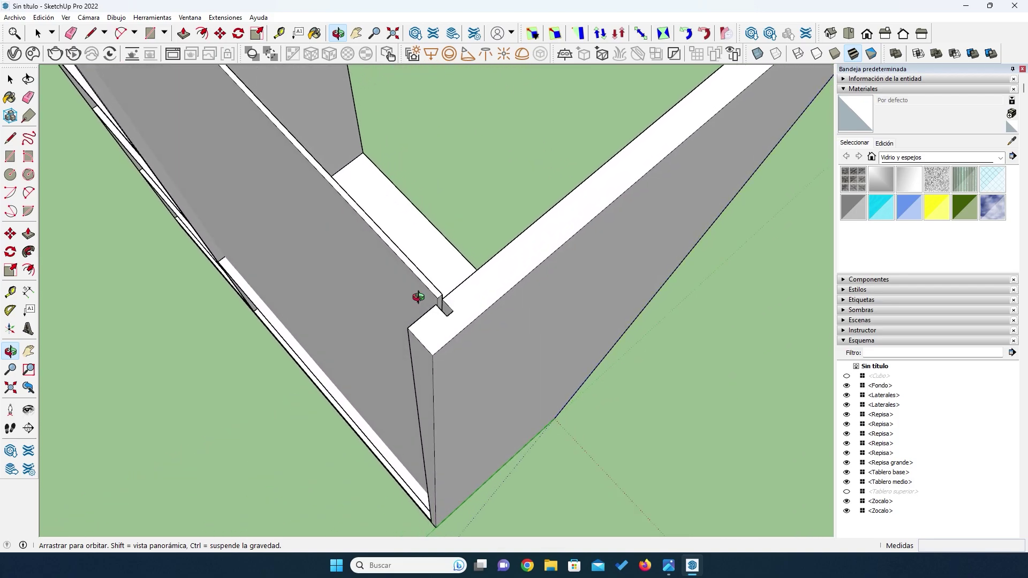
pyautogui.moveTo(259, 423); pyautogui.dragTo(368, 310)
pyautogui.moveTo(396, 414); pyautogui.dragTo(337, 419)
pyautogui.scroll(-5, 507, 282)
pyautogui.scroll(3, 461, 415)
pyautogui.scroll(-2, 462, 411)
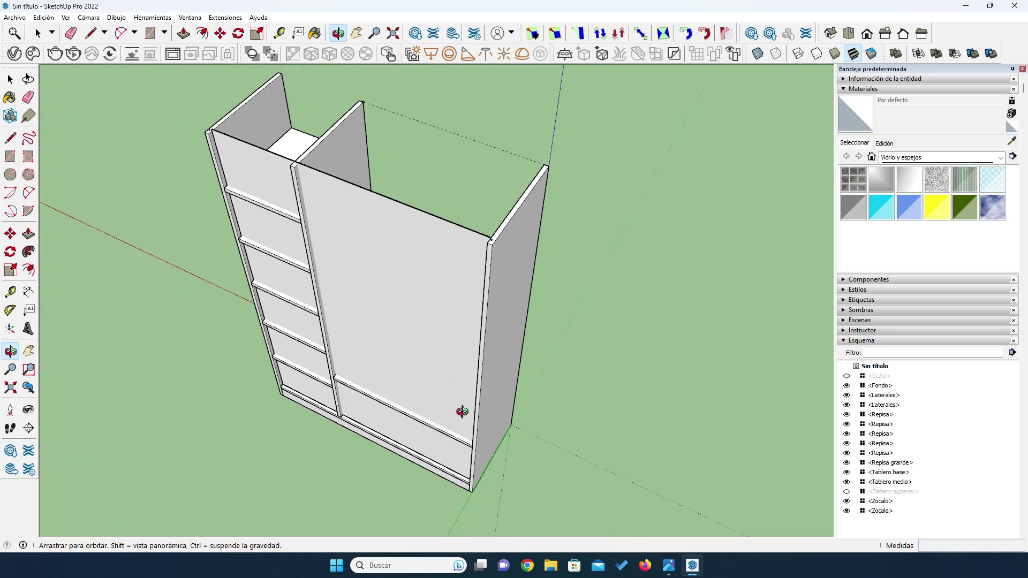
# Hide the ungrooved-looking outer side panel nearest the origin to expose the back panel's end.
pyautogui.scroll(4, 503, 357)
pyautogui.press('space')
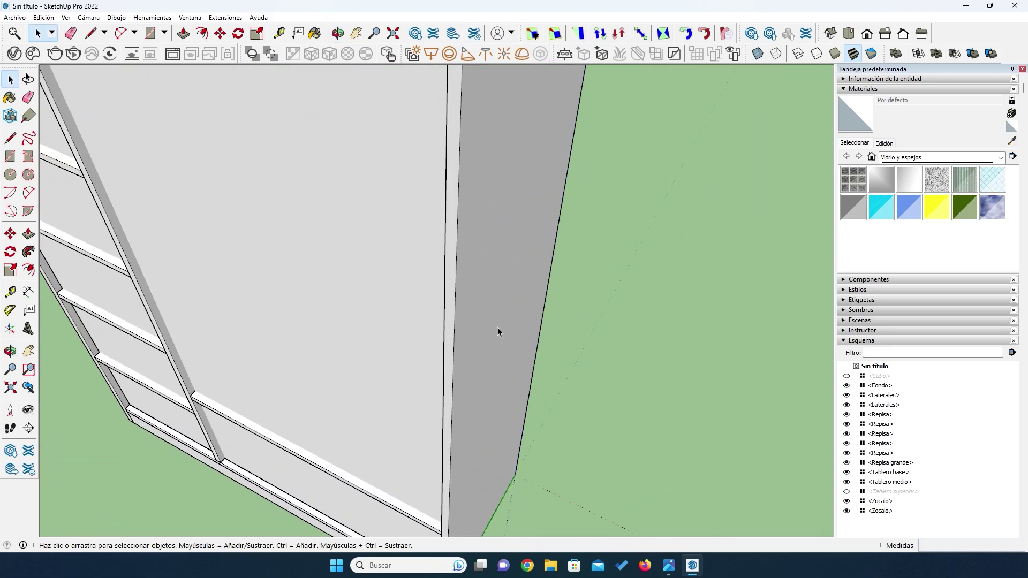
pyautogui.click(497, 327)
pyautogui.click(847, 395)
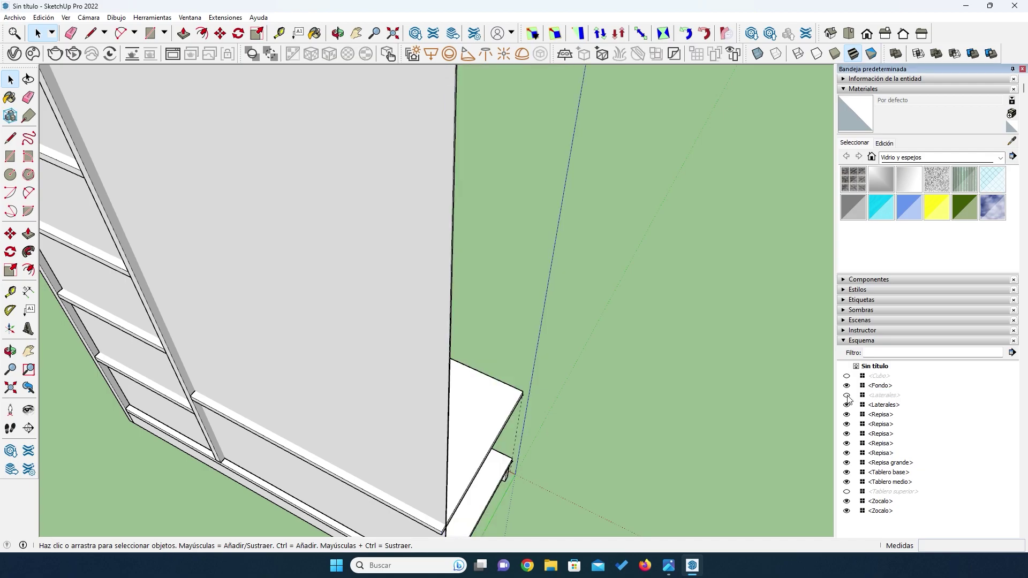
# Lengthen the back panel by 7 mm along the red axis with Box Scaling at the exposed end, and show the hidden side panel again.
pyautogui.click(423, 247)
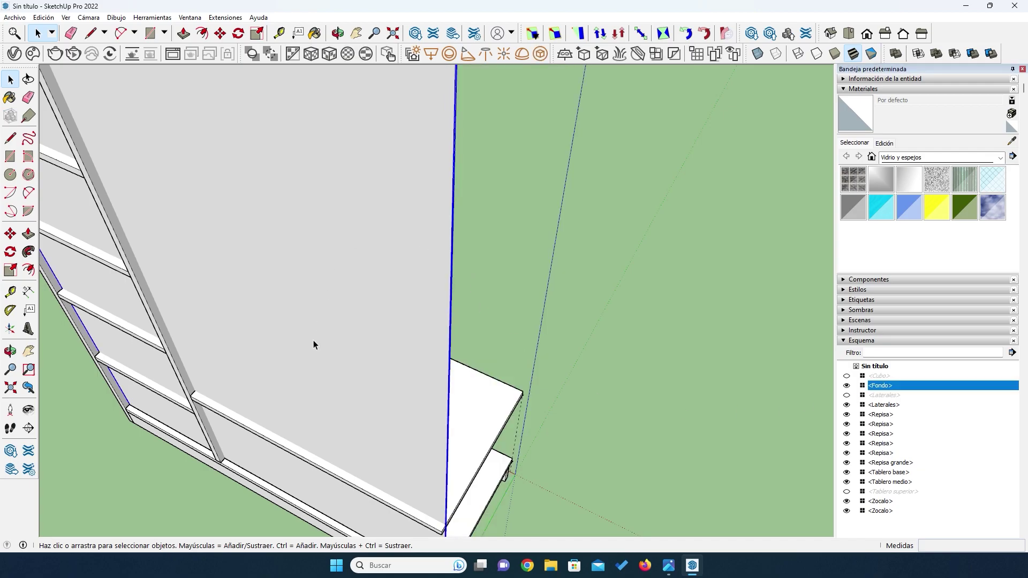
pyautogui.scroll(-5, 320, 369)
pyautogui.scroll(4, 327, 380)
pyautogui.press('s')
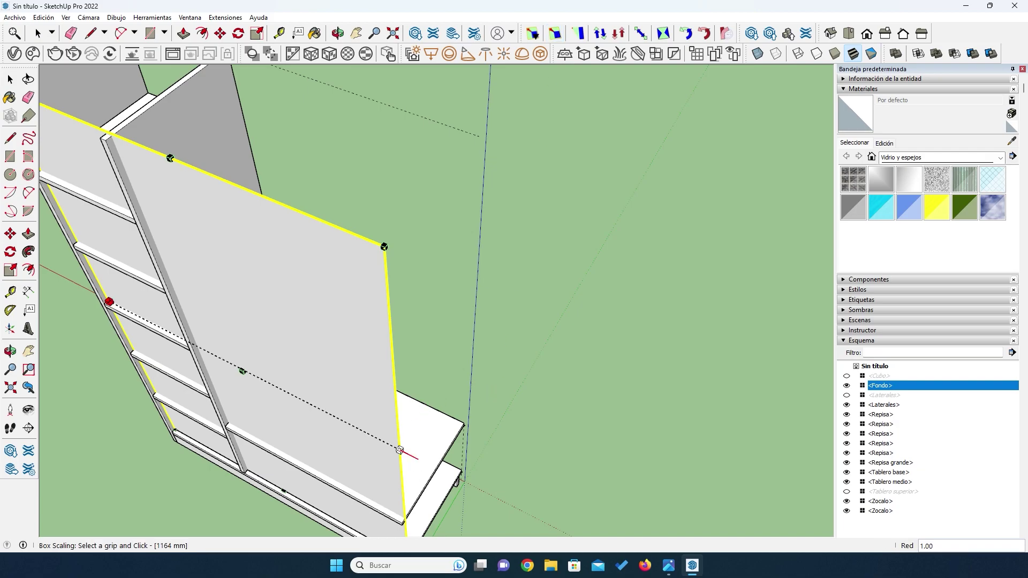
pyautogui.scroll(3, 411, 470)
pyautogui.scroll(3, 379, 442)
pyautogui.scroll(-1, 370, 441)
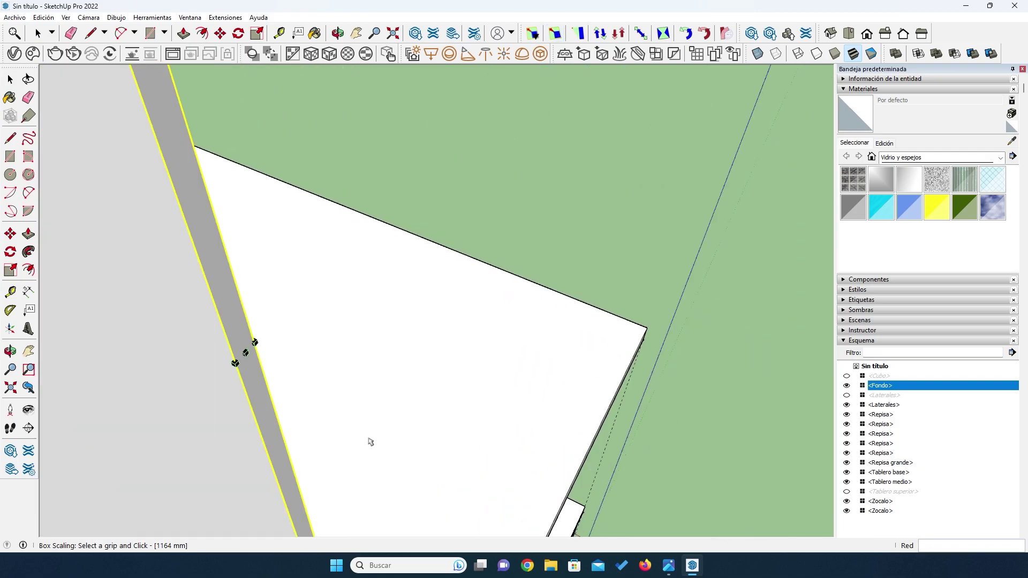
pyautogui.doubleClick(244, 352)
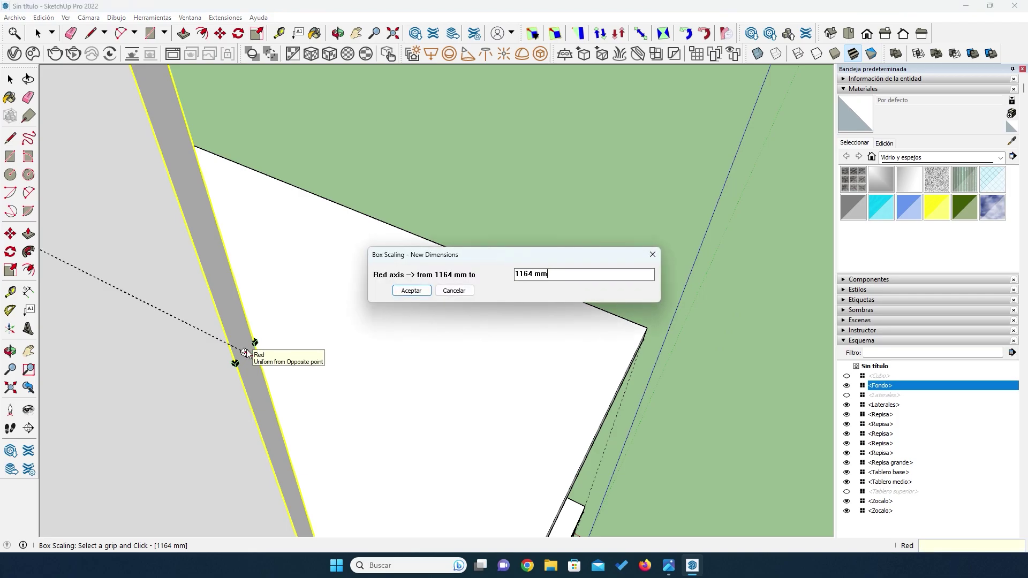
pyautogui.write('+7')
pyautogui.press('Return')
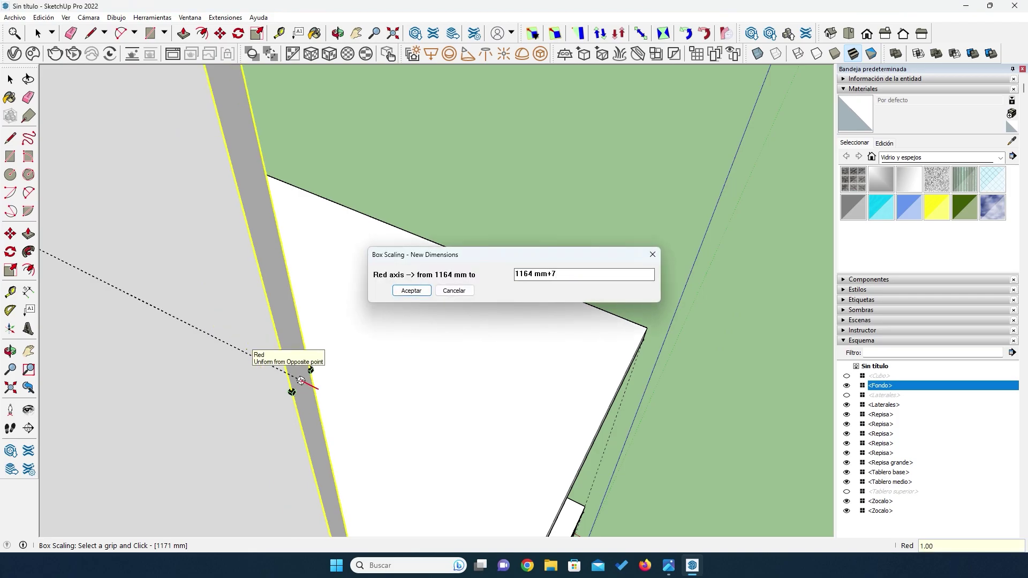
pyautogui.click(847, 395)
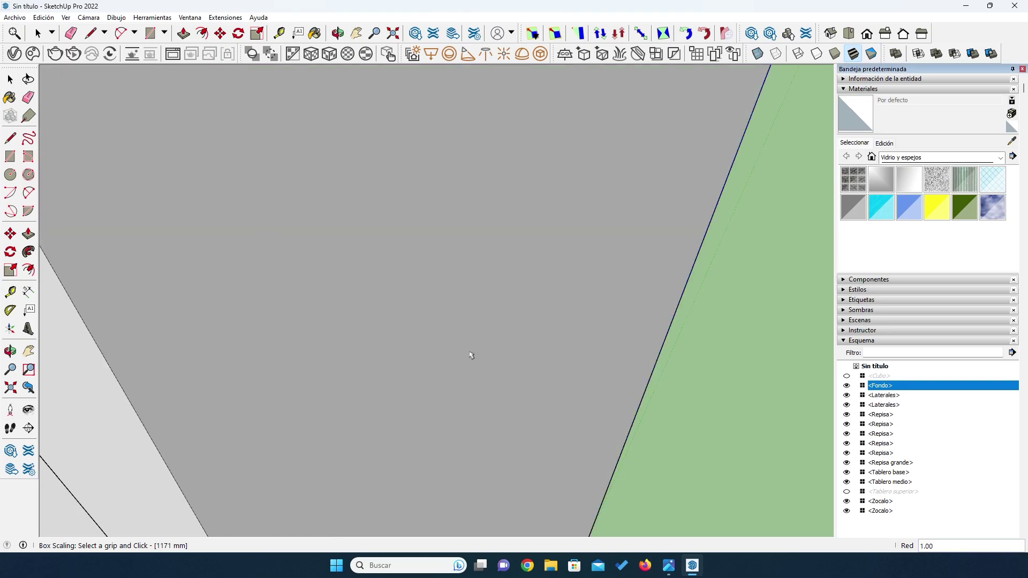
# Examine how the back panel sits in the groove of the side panel nearest the origin and where the opposite panel's groove faces.
pyautogui.scroll(-5, 470, 355)
pyautogui.scroll(-5, 339, 222)
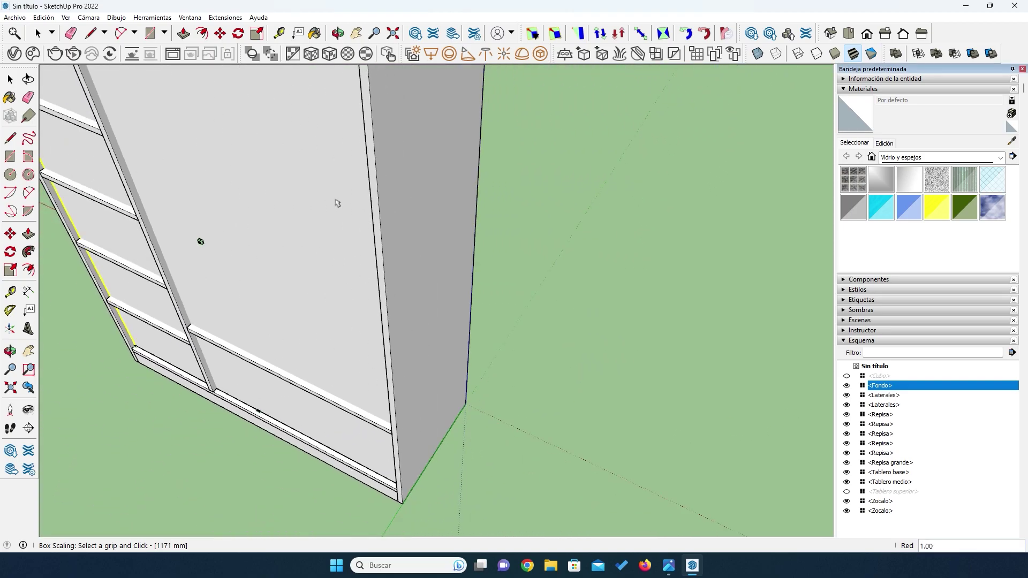
pyautogui.scroll(5, 328, 125)
pyautogui.moveTo(330, 166); pyautogui.dragTo(342, 237, button='middle')
pyautogui.scroll(4, 375, 267)
pyautogui.moveTo(385, 275); pyautogui.dragTo(382, 384, button='middle')
pyautogui.scroll(3, 358, 267)
pyautogui.moveTo(316, 327); pyautogui.dragTo(367, 271)
pyautogui.scroll(-5, 367, 271)
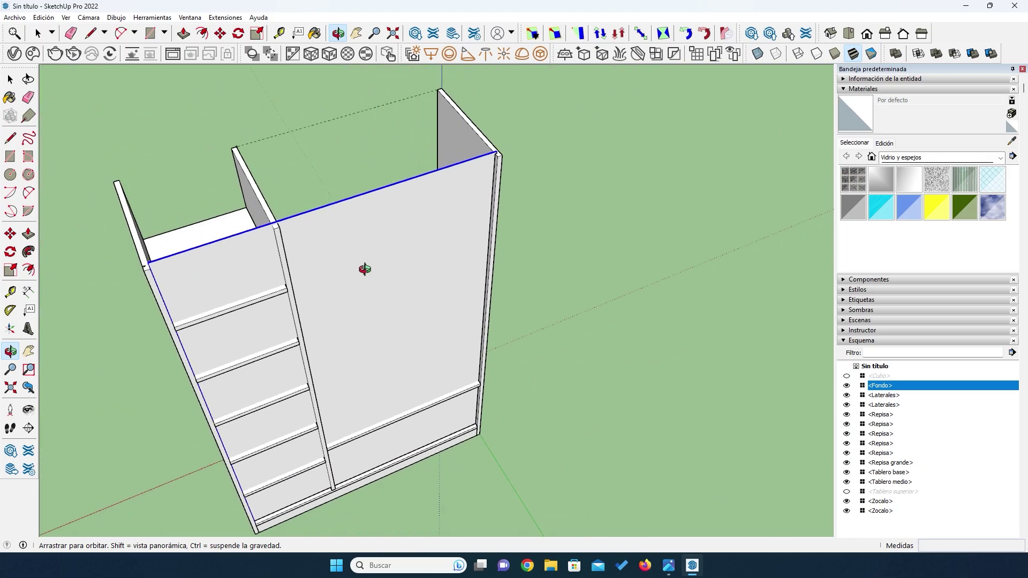
pyautogui.moveTo(249, 291); pyautogui.dragTo(310, 325)
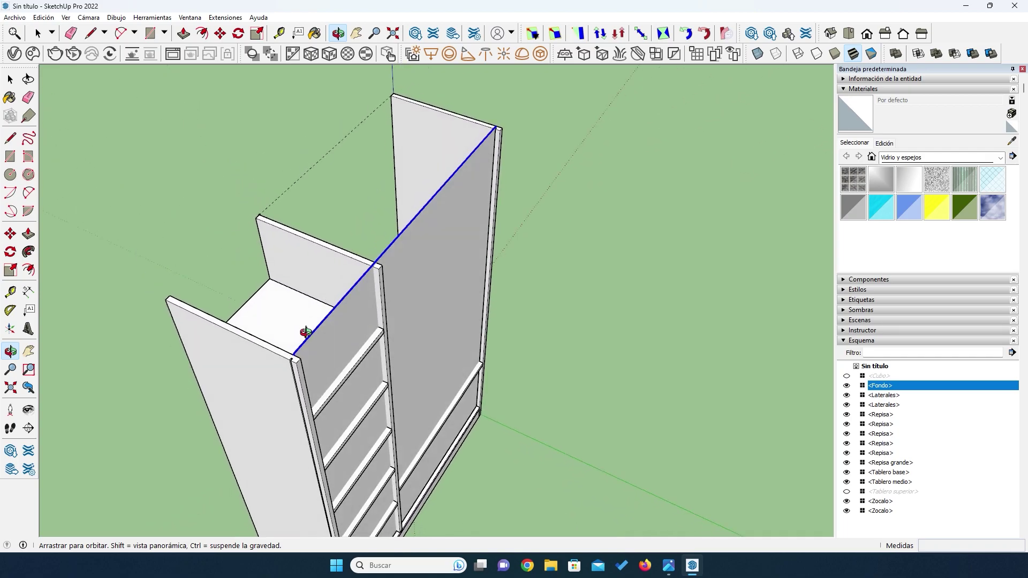
pyautogui.scroll(8, 310, 325)
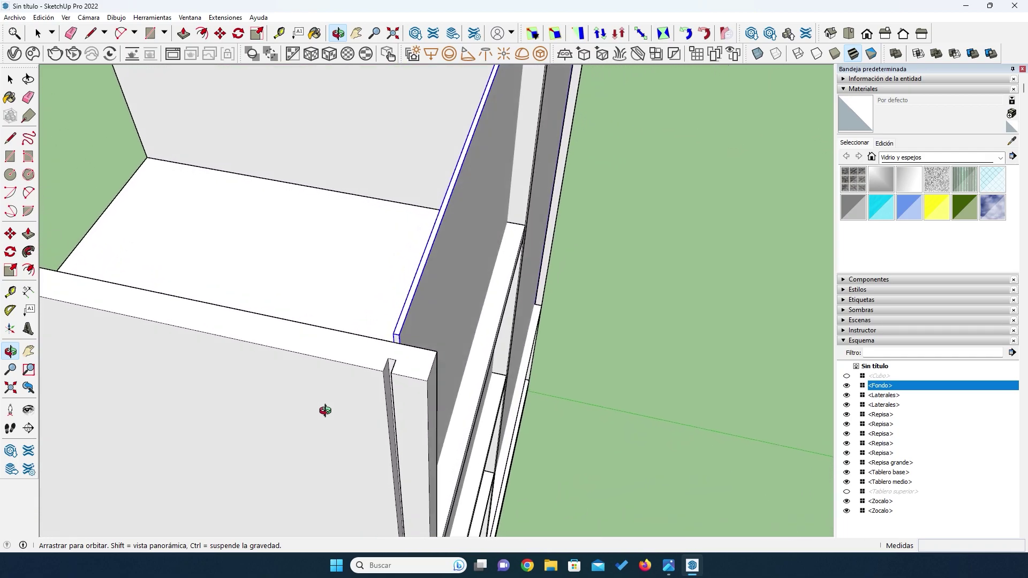
pyautogui.moveTo(324, 410); pyautogui.dragTo(344, 420)
pyautogui.scroll(-6, 352, 451)
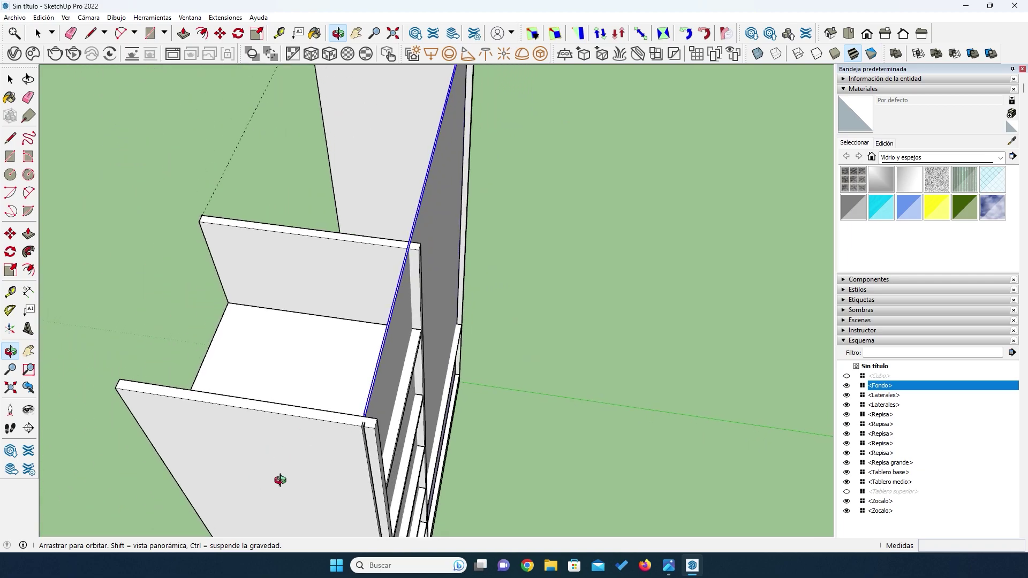
pyautogui.scroll(-3, 225, 476)
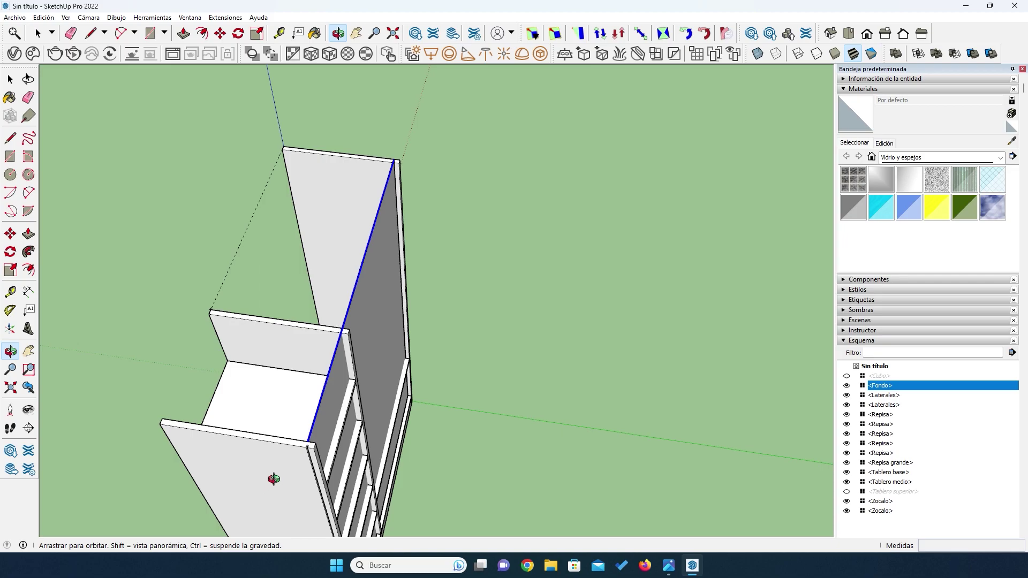
# Flip the opposite side panel along its component's red axis so its groove faces the inside of the wardrobe.
pyautogui.click(11, 81)
pyautogui.scroll(-2, 371, 310)
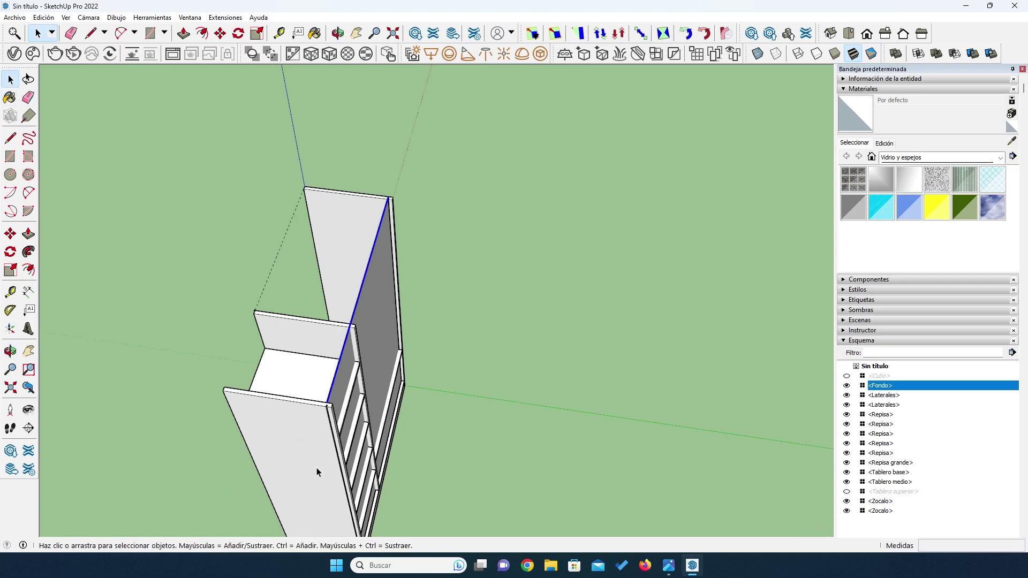
pyautogui.click(262, 448)
pyautogui.scroll(3, 303, 461)
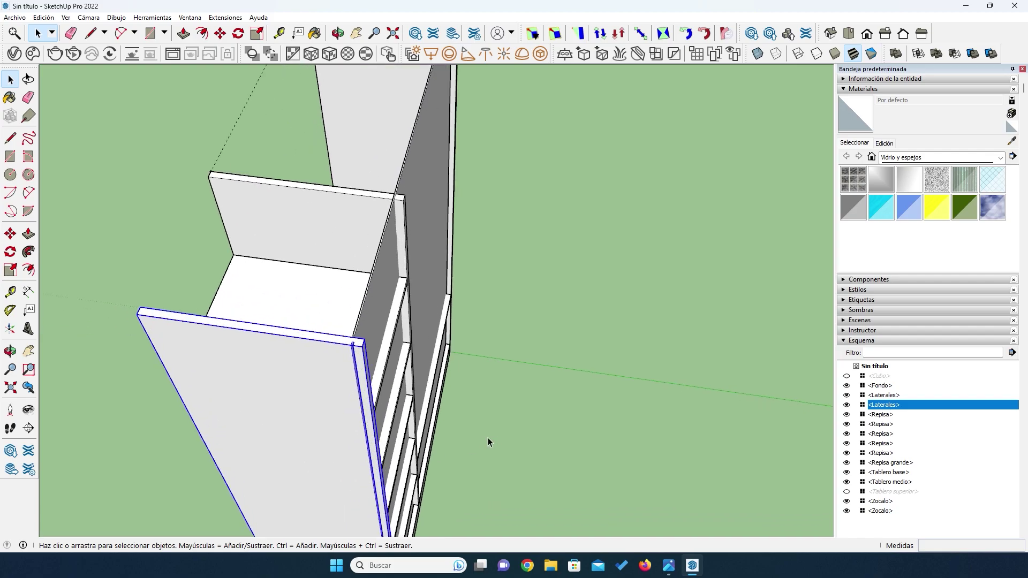
pyautogui.moveTo(453, 456); pyautogui.dragTo(335, 420, button='middle')
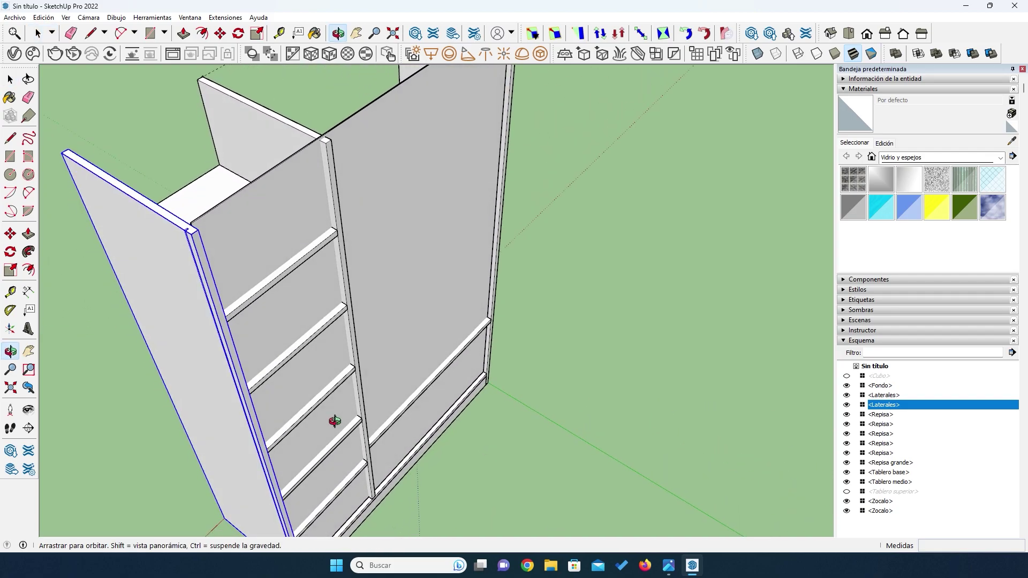
pyautogui.scroll(-3, 418, 380)
pyautogui.moveTo(418, 441); pyautogui.dragTo(286, 511)
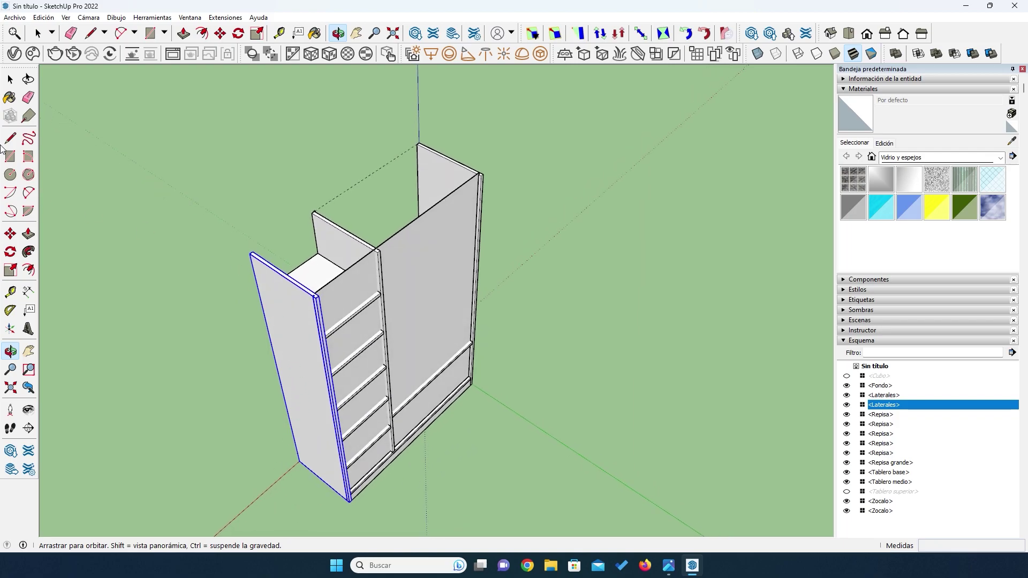
pyautogui.click(9, 79)
pyautogui.scroll(4, 310, 343)
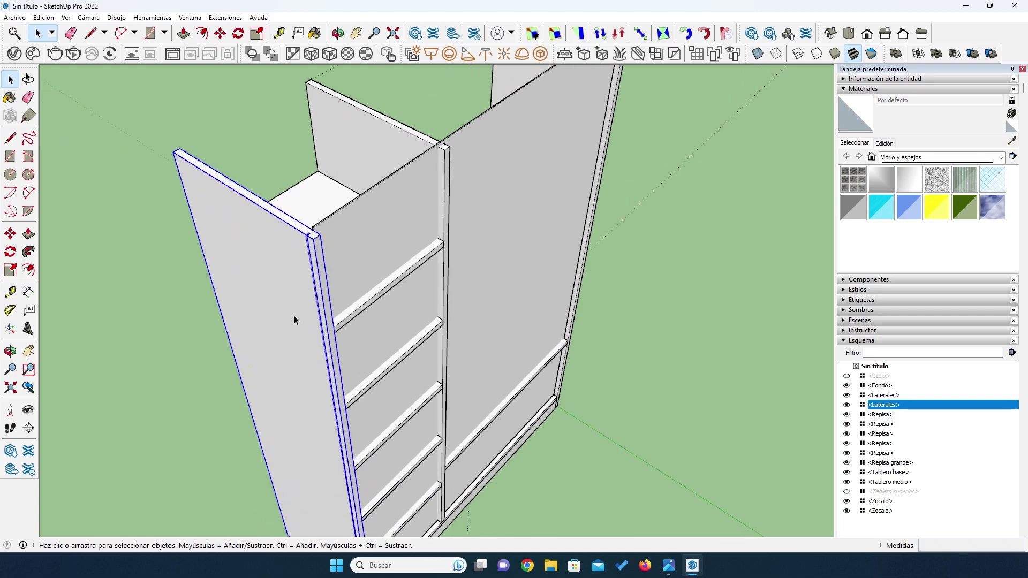
pyautogui.rightClick(274, 278)
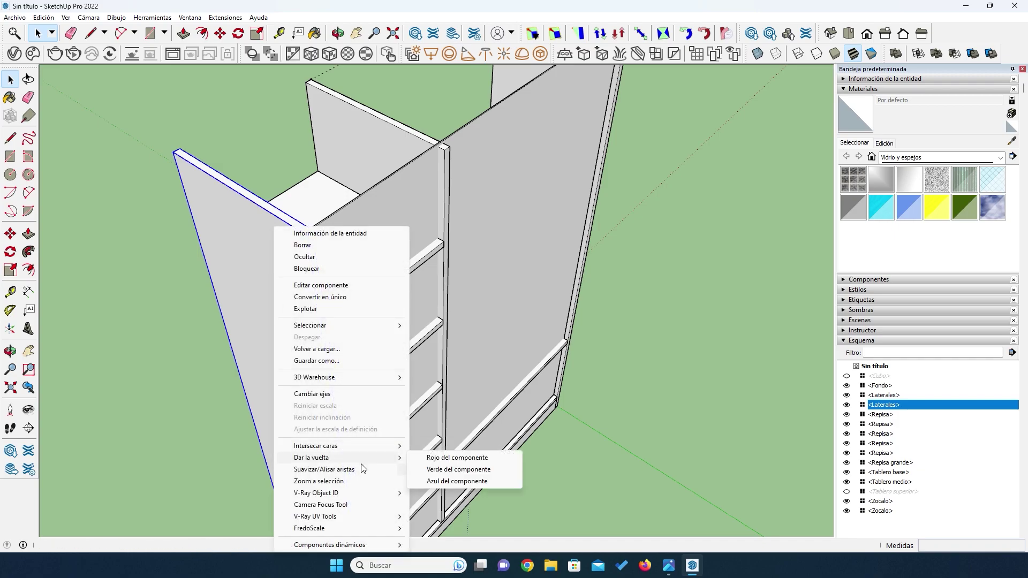
pyautogui.moveTo(345, 458)
pyautogui.click(430, 458)
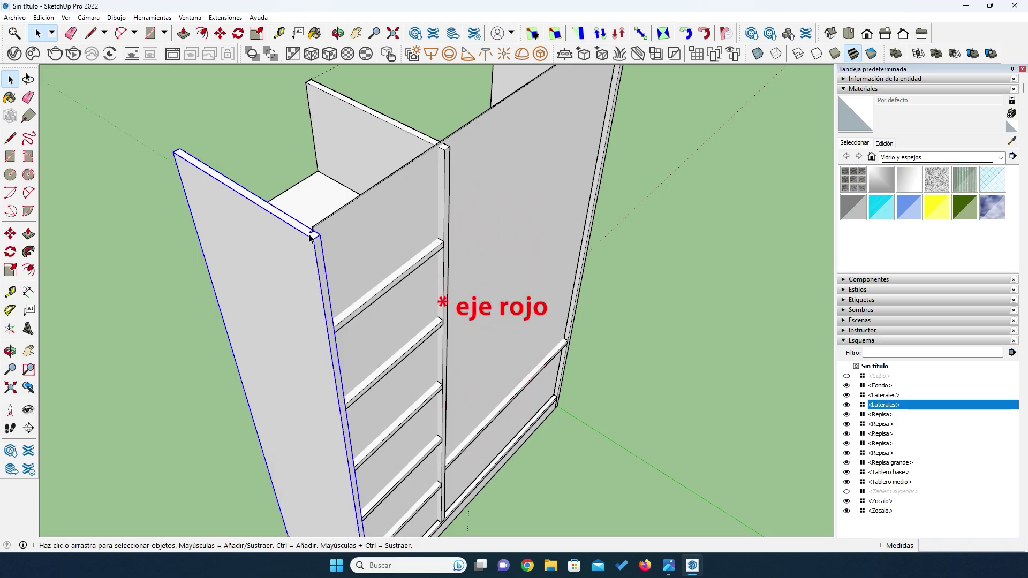
pyautogui.scroll(4, 310, 237)
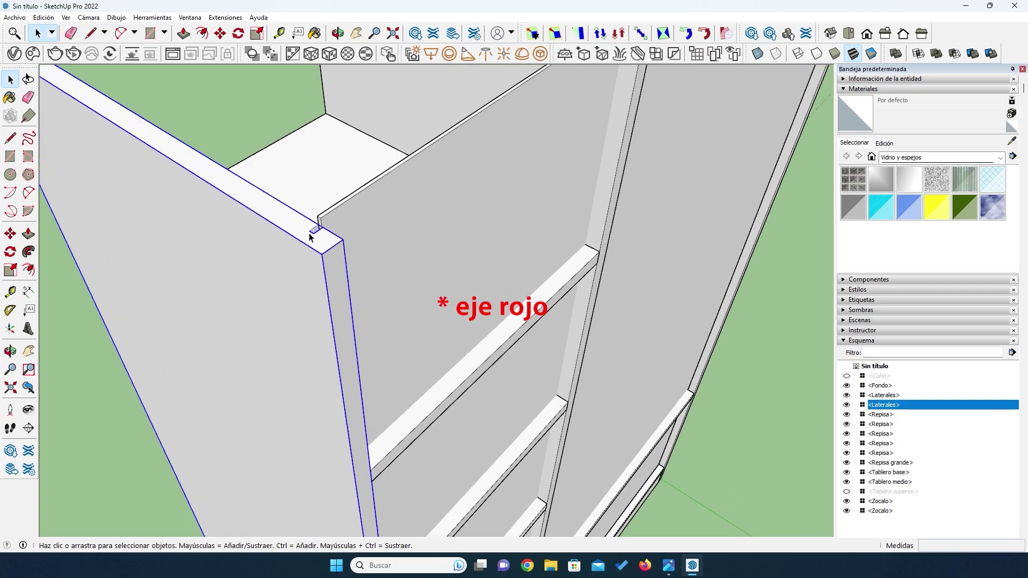
pyautogui.scroll(-3, 303, 252)
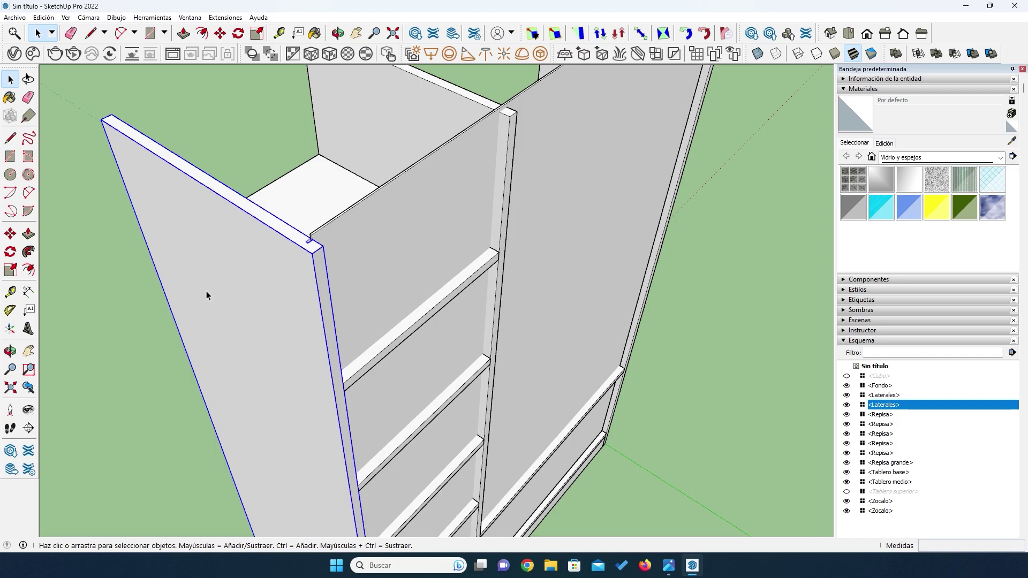
# Extend the back panel by 7 mm along the red axis into the flipped side panel's groove with Box Scaling, using X-ray display to reach the grip.
pyautogui.scroll(3, 321, 243)
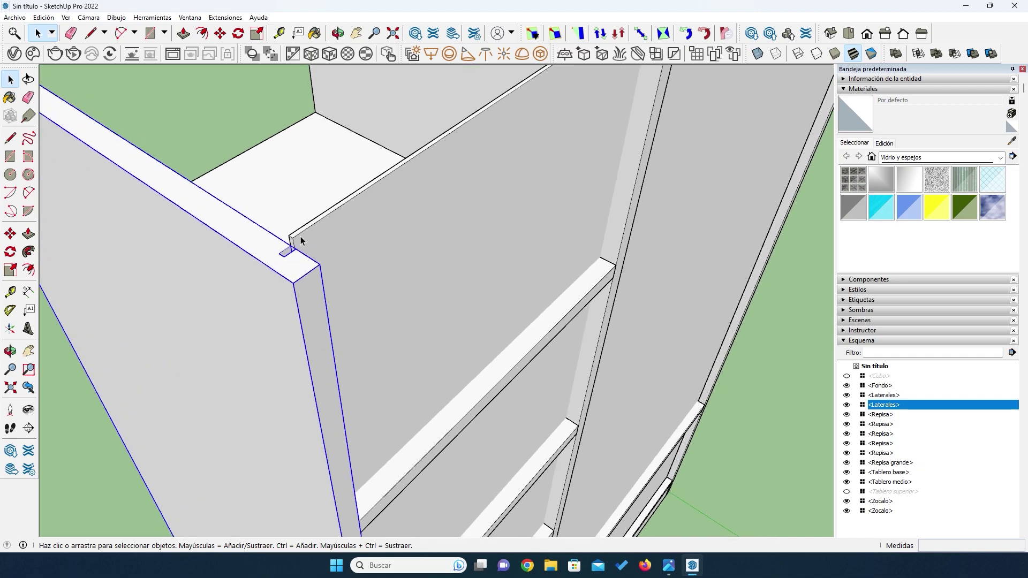
pyautogui.moveTo(276, 262); pyautogui.dragTo(298, 391, button='middle')
pyautogui.press('space')
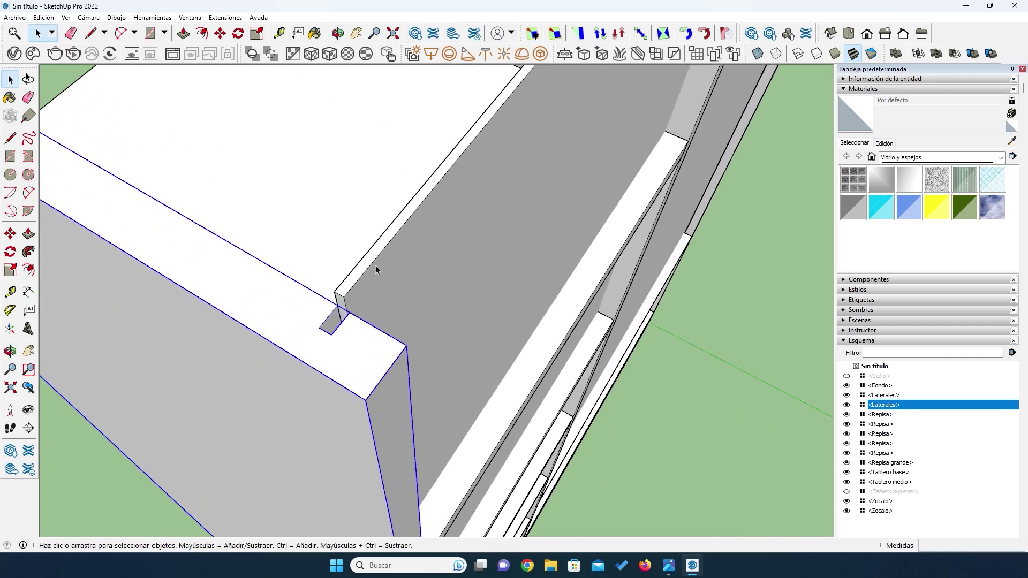
pyautogui.click(375, 268)
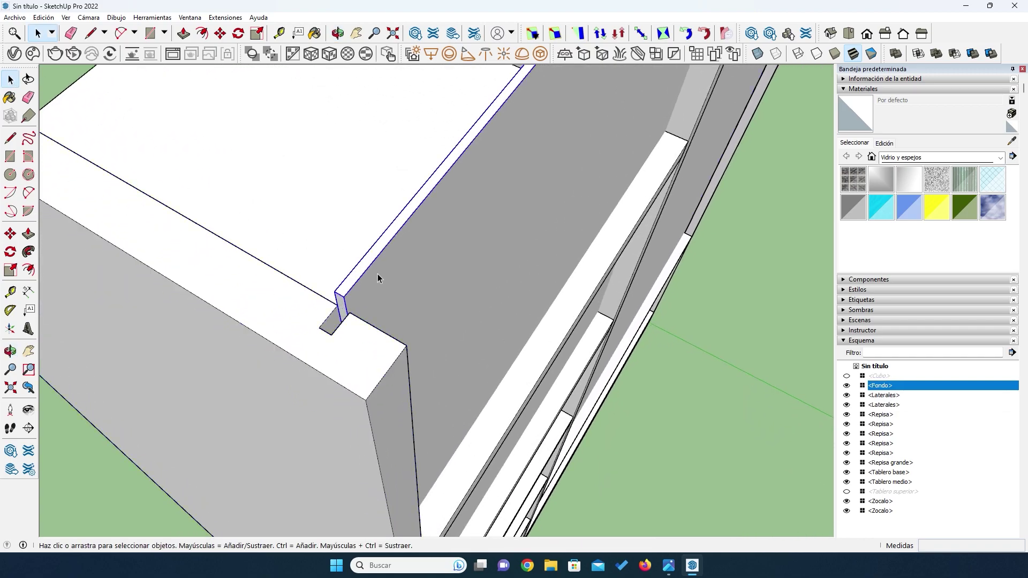
pyautogui.press('s')
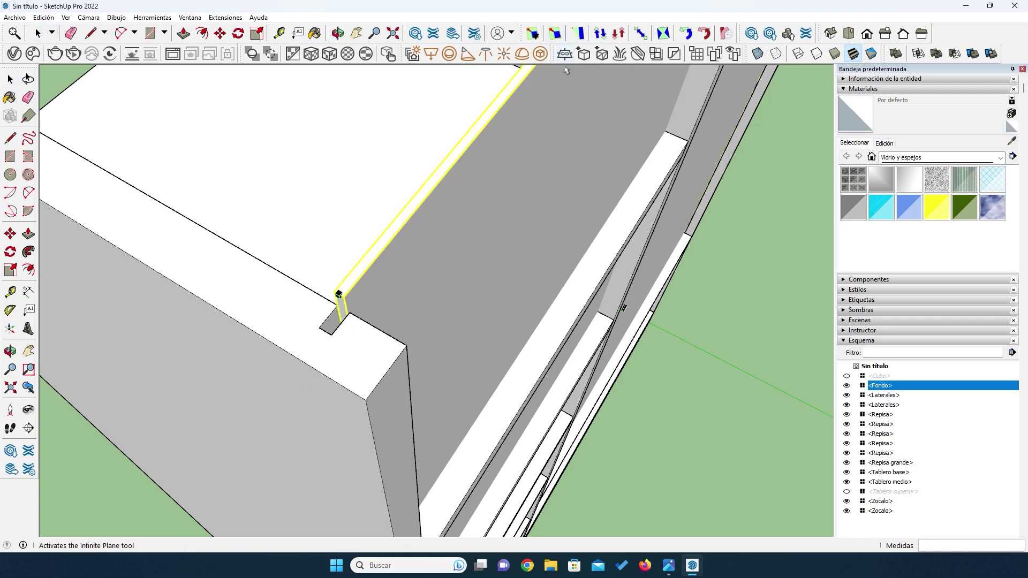
pyautogui.scroll(-6, 531, 179)
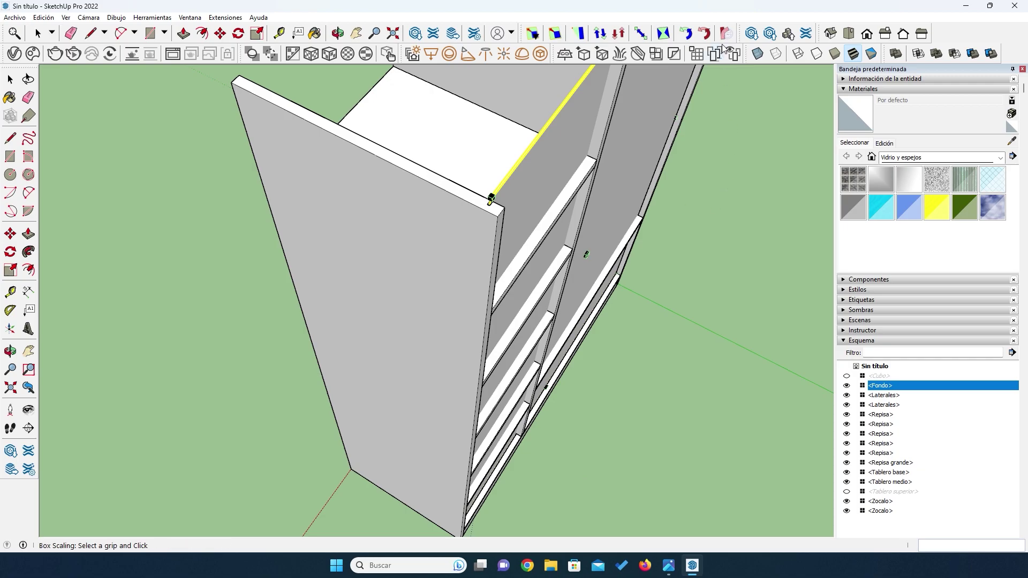
pyautogui.click(758, 54)
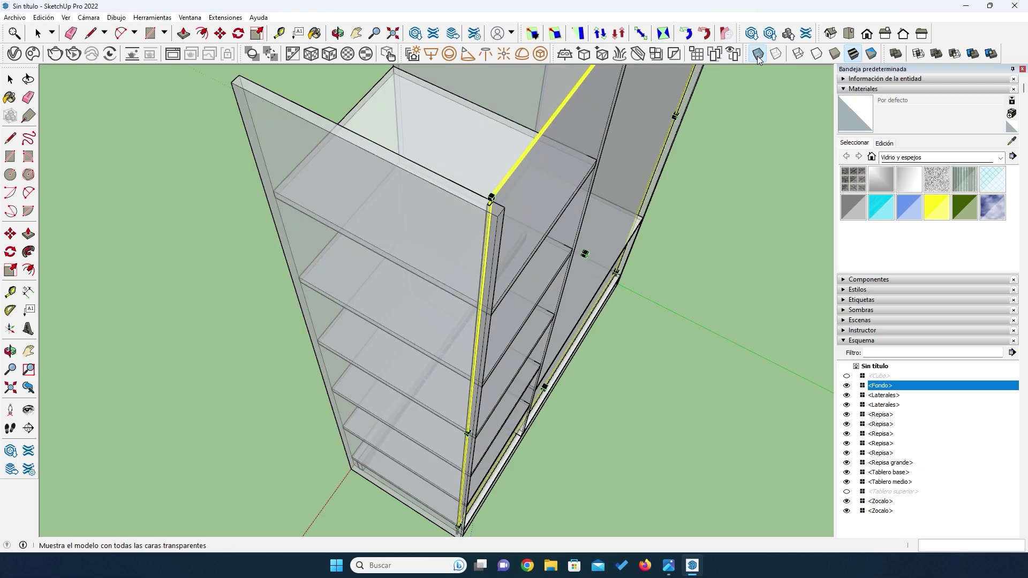
pyautogui.scroll(5, 463, 423)
pyautogui.scroll(4, 464, 423)
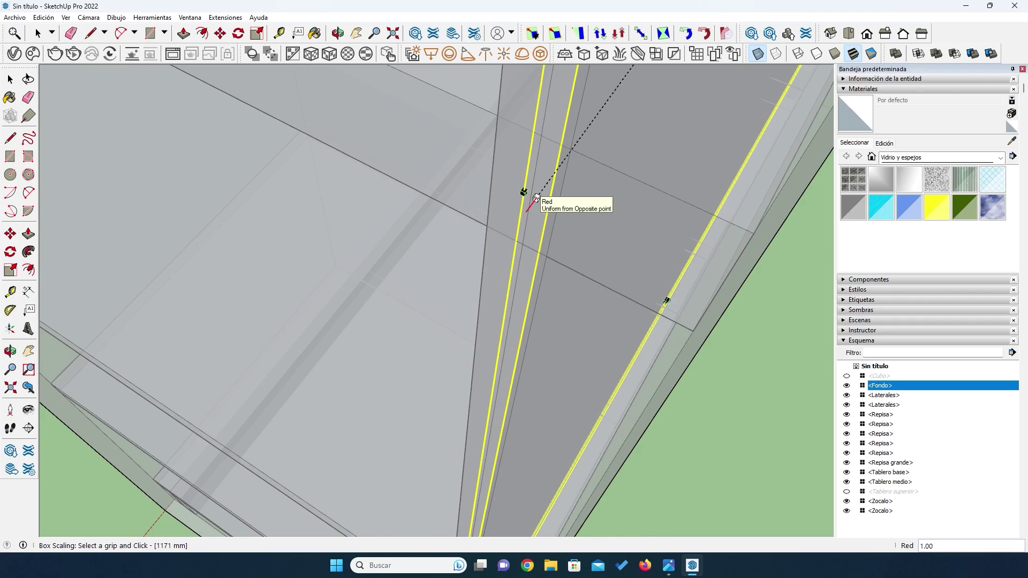
pyautogui.click(536, 197)
pyautogui.press('Right')
pyautogui.write('+7')
pyautogui.press('Return')
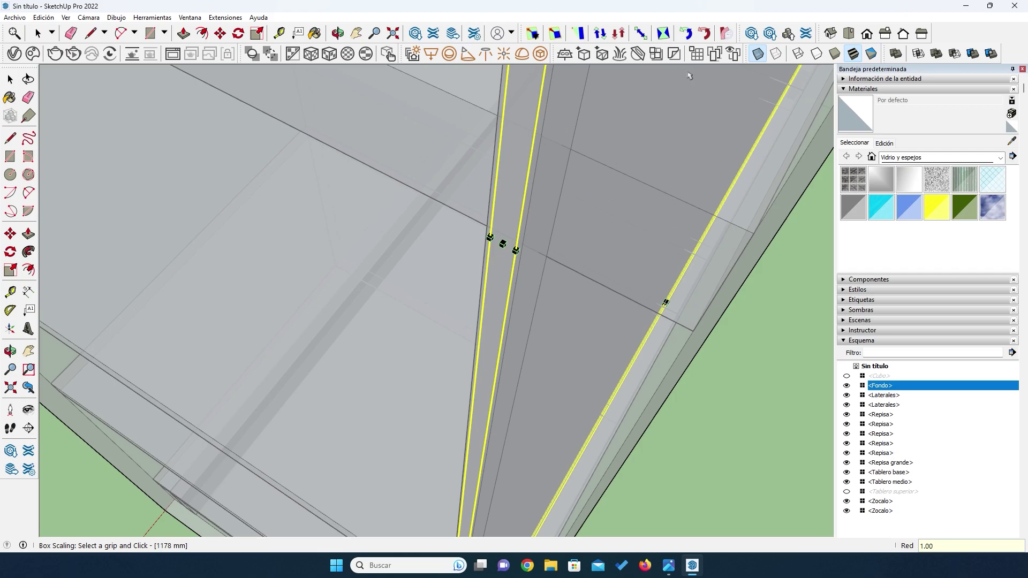
pyautogui.click(757, 53)
# Examine the back panel's fit in the flipped side panel's groove from above.
pyautogui.moveTo(503, 303); pyautogui.dragTo(440, 360, button='middle')
pyautogui.scroll(-5, 440, 361)
pyautogui.scroll(3, 417, 229)
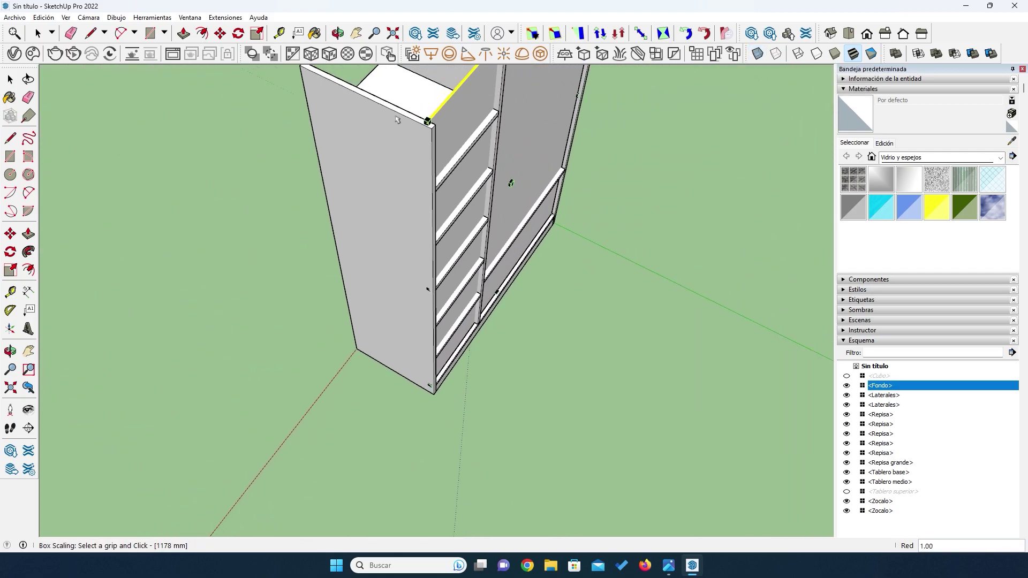
pyautogui.moveTo(408, 168); pyautogui.dragTo(379, 205, button='middle')
pyautogui.scroll(5, 436, 257)
pyautogui.scroll(3, 415, 280)
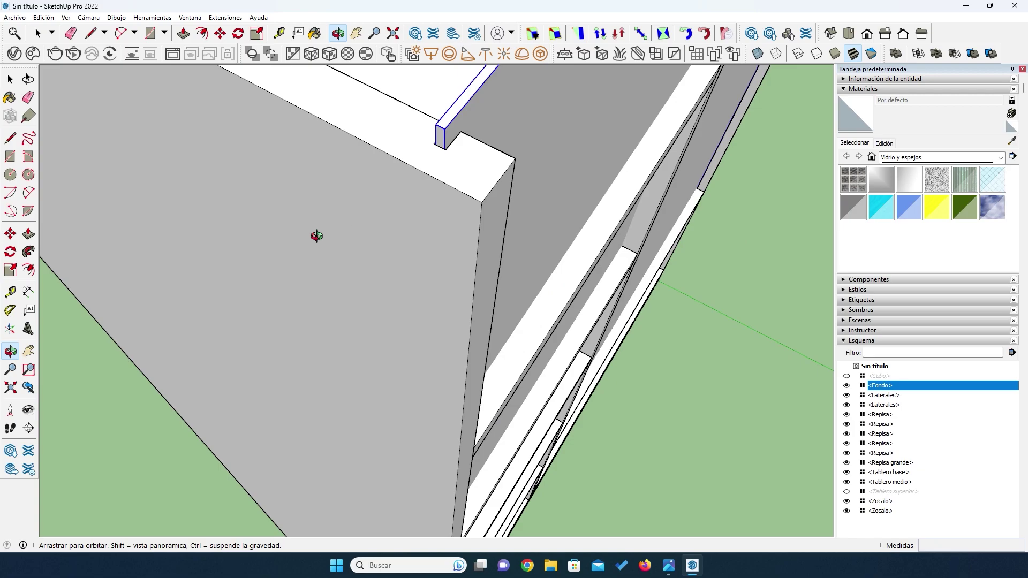
pyautogui.moveTo(312, 234)
pyautogui.mouseDown(button='middle')
pyautogui.moveTo(330, 236)
pyautogui.moveTo(321, 236)
pyautogui.moveTo(415, 117)
pyautogui.moveTo(386, 193)
pyautogui.mouseUp(button='middle')
pyautogui.click(10, 80)
pyautogui.scroll(4, 351, 229)
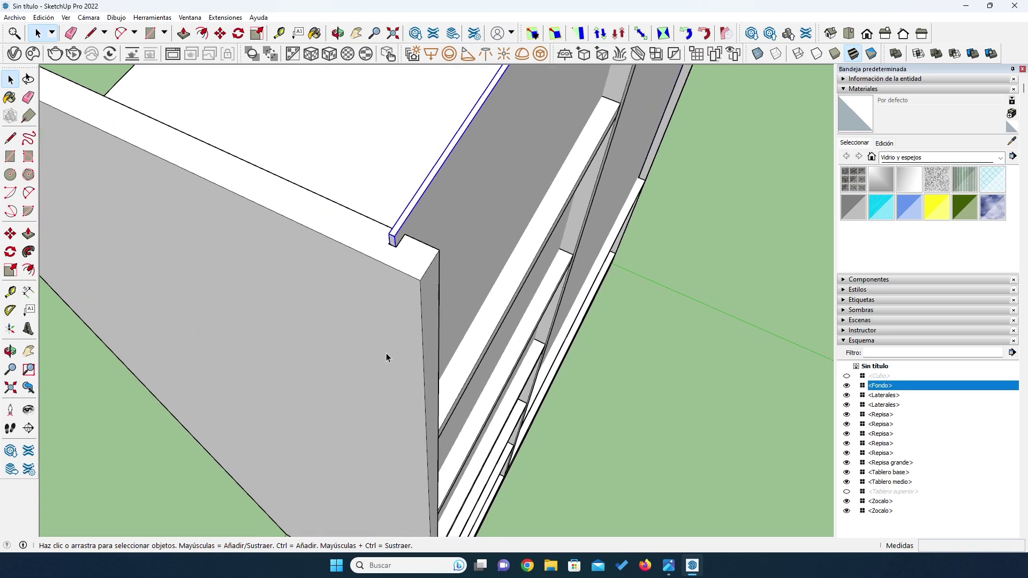
pyautogui.scroll(-2, 329, 349)
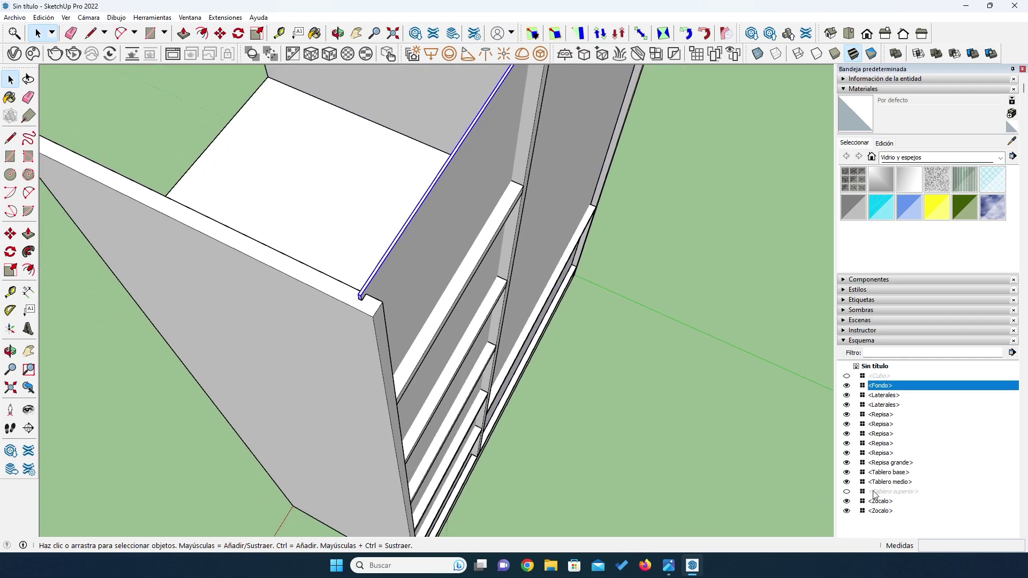
# Compare the rear corner of the side panel with the top board shown and with it hidden again.
pyautogui.click(846, 491)
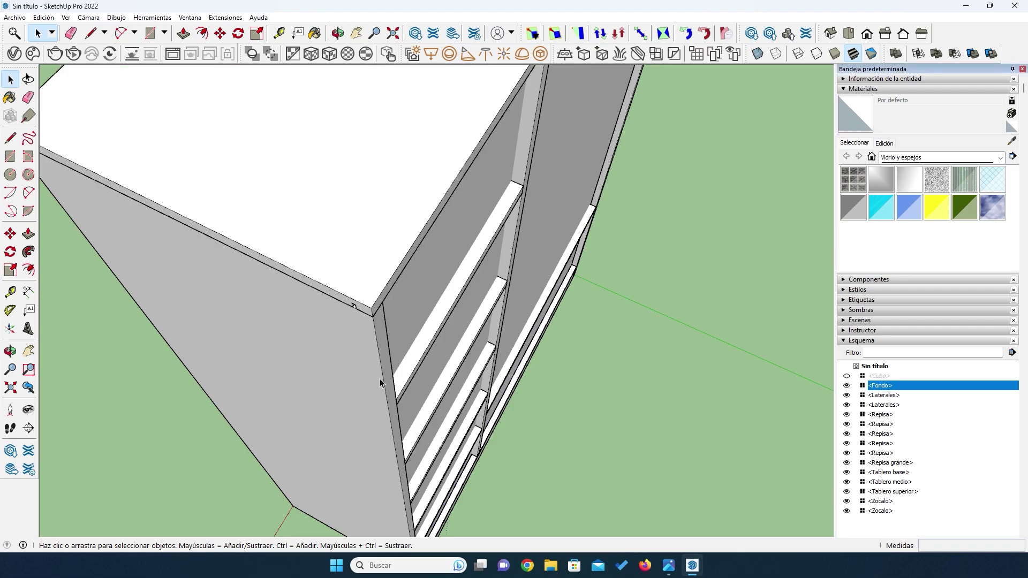
pyautogui.moveTo(367, 368); pyautogui.dragTo(397, 384, button='middle')
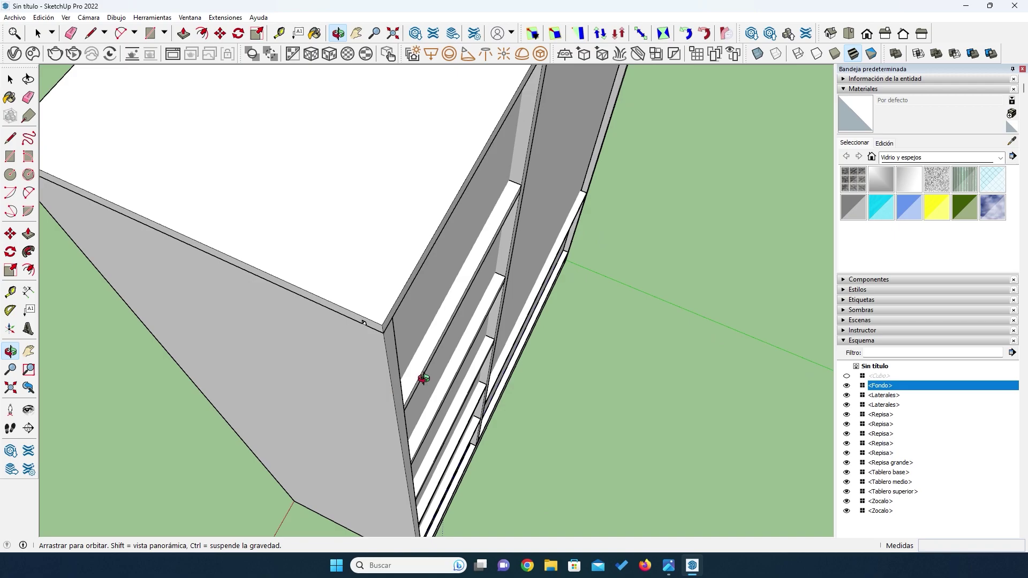
pyautogui.click(847, 492)
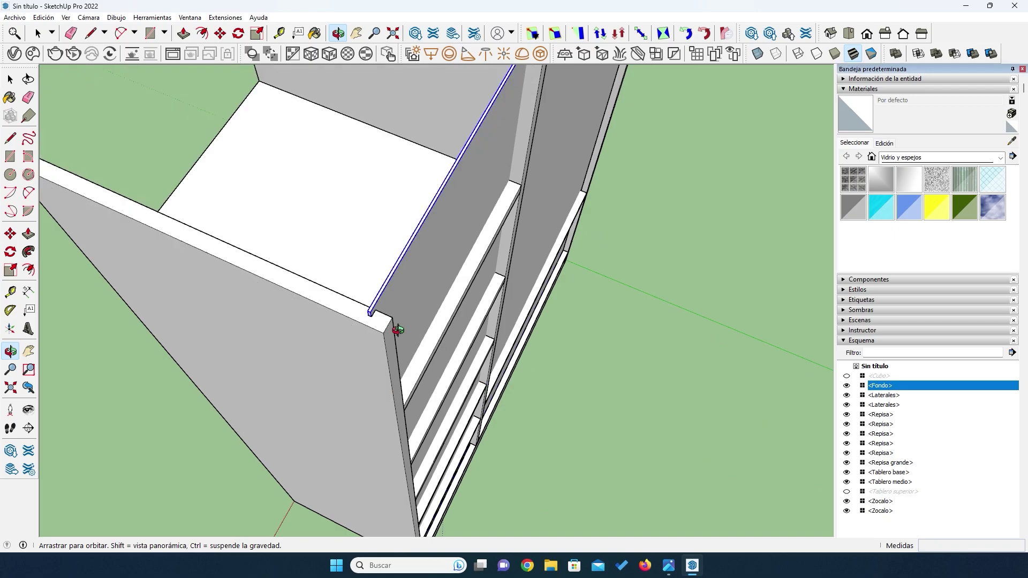
pyautogui.moveTo(373, 368); pyautogui.dragTo(413, 385)
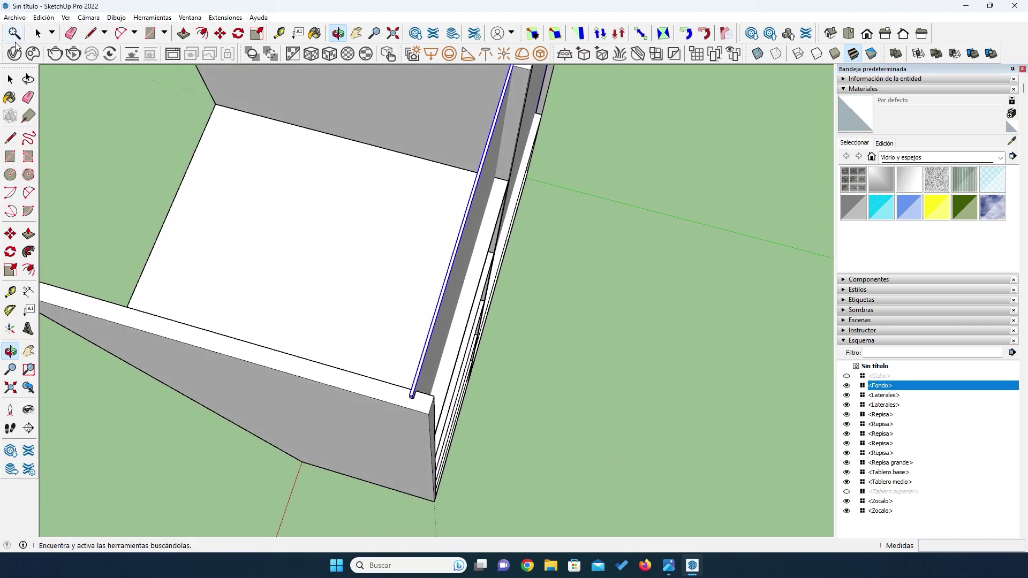
# Select the uppermost small shelf and examine from above how it meets the back panel beside the side panel's groove.
pyautogui.click(38, 34)
pyautogui.click(304, 230)
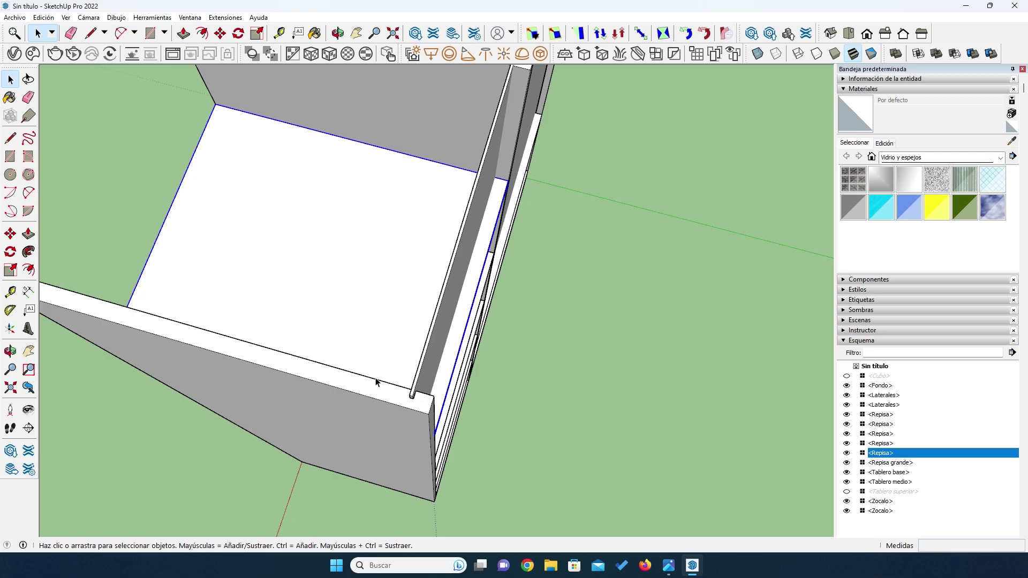
pyautogui.press('o')
pyautogui.moveTo(374, 440); pyautogui.dragTo(376, 325)
pyautogui.moveTo(484, 173); pyautogui.dragTo(468, 319)
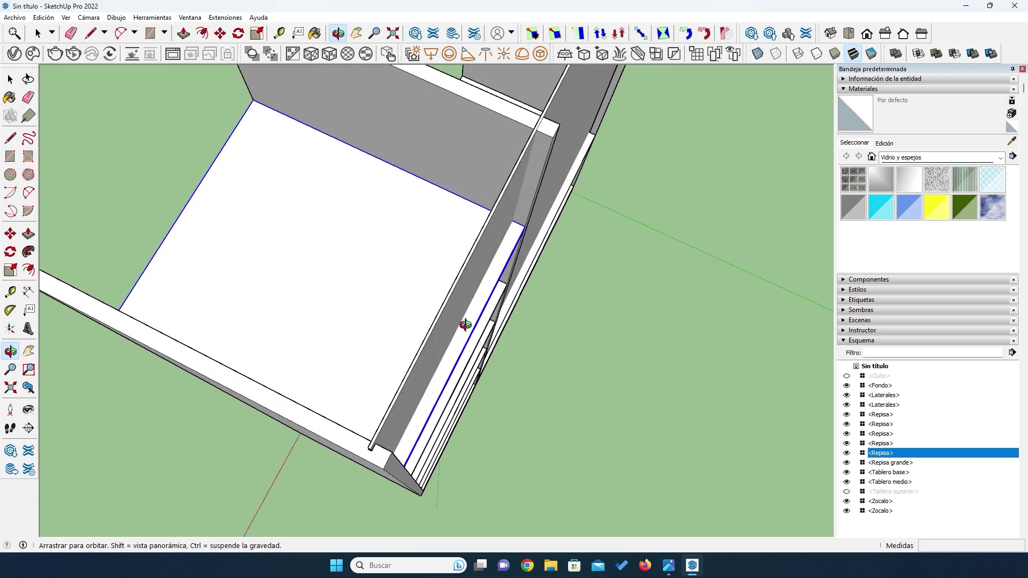
pyautogui.moveTo(338, 435); pyautogui.dragTo(449, 450)
pyautogui.scroll(5, 449, 450)
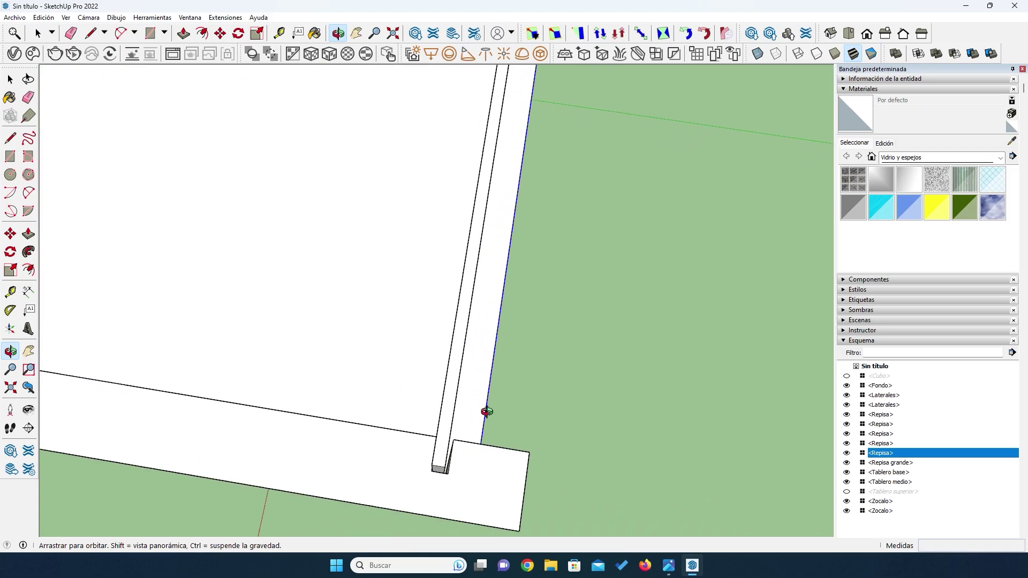
pyautogui.moveTo(349, 388); pyautogui.dragTo(383, 392)
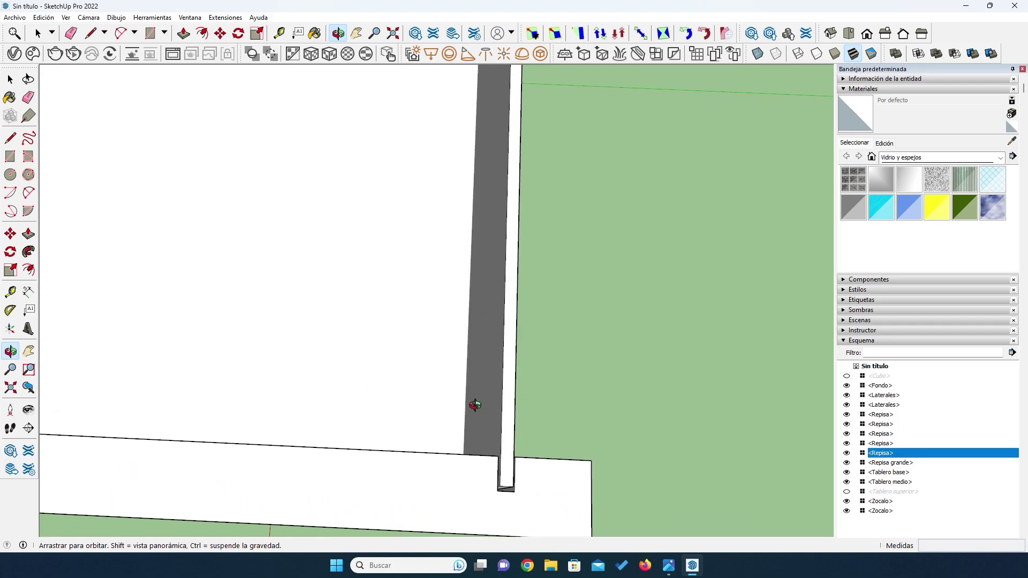
pyautogui.moveTo(473, 406); pyautogui.dragTo(426, 384)
pyautogui.moveTo(471, 449); pyautogui.dragTo(503, 481)
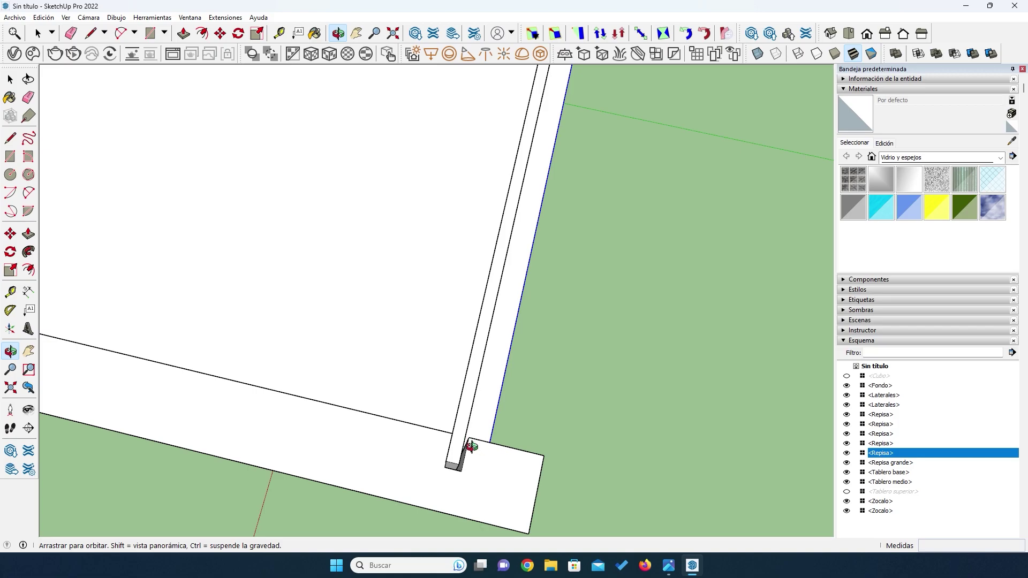
pyautogui.moveTo(489, 487); pyautogui.dragTo(310, 368)
# Shorten the five small shelves, the large shelf and the middle board together to 428 mm along the green axis from the rear with Box Scaling.
pyautogui.scroll(-3, 310, 368)
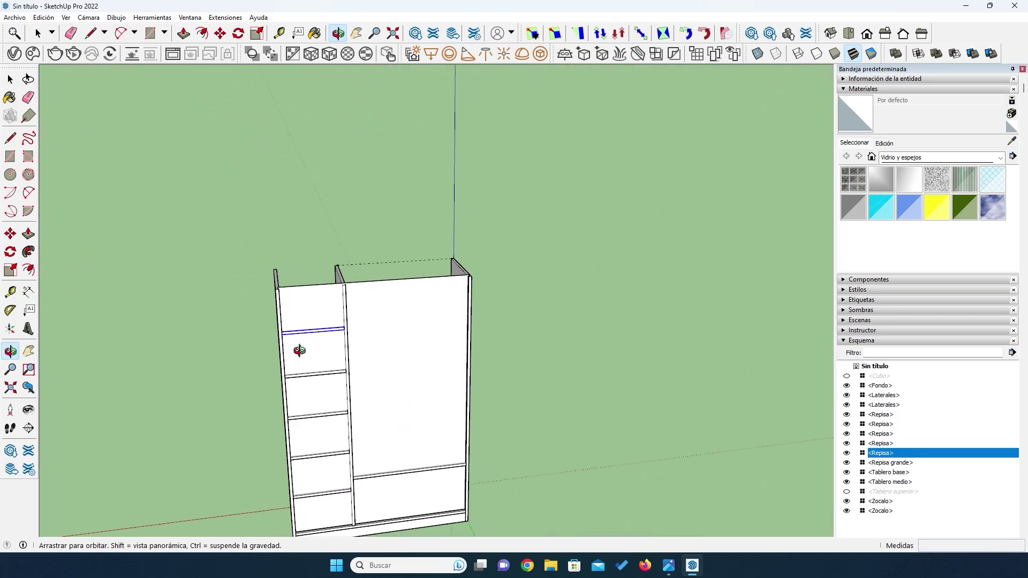
pyautogui.scroll(3, 596, 412)
pyautogui.scroll(-3, 521, 415)
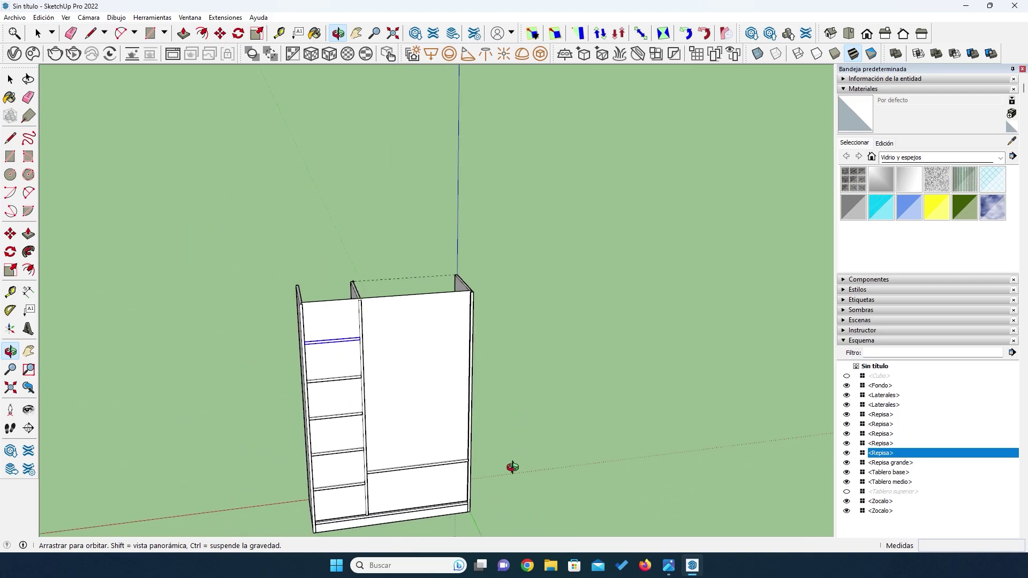
pyautogui.scroll(2, 513, 468)
pyautogui.click(11, 81)
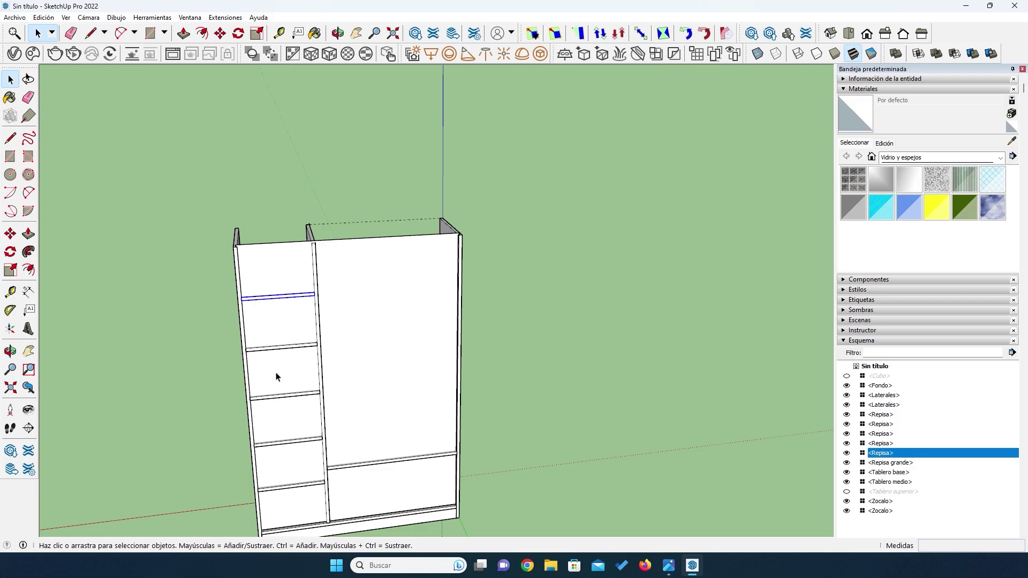
pyautogui.keyDown('shift'); pyautogui.click(270, 347); pyautogui.keyUp('shift')
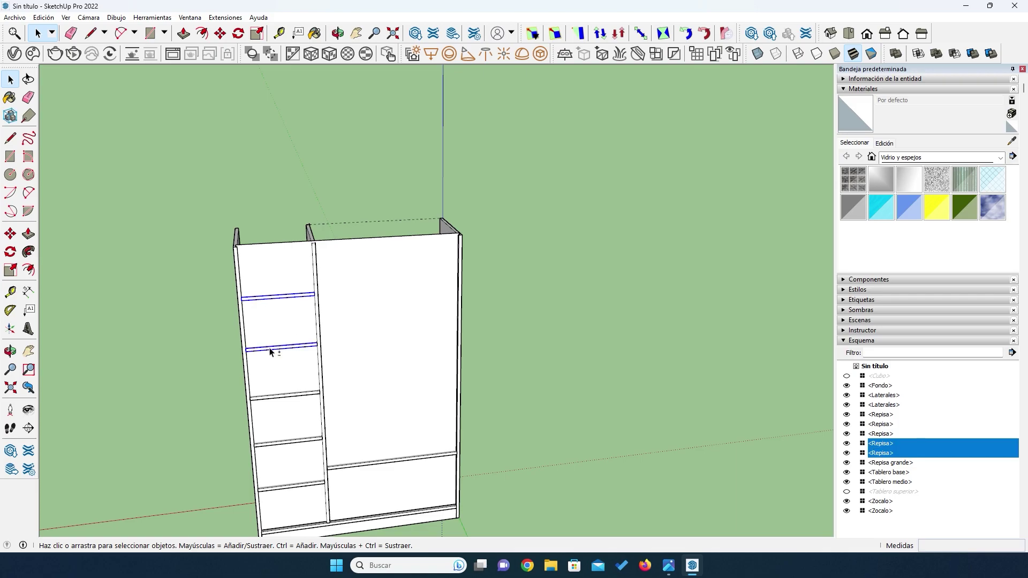
pyautogui.keyDown('shift'); pyautogui.click(287, 399); pyautogui.keyUp('shift')
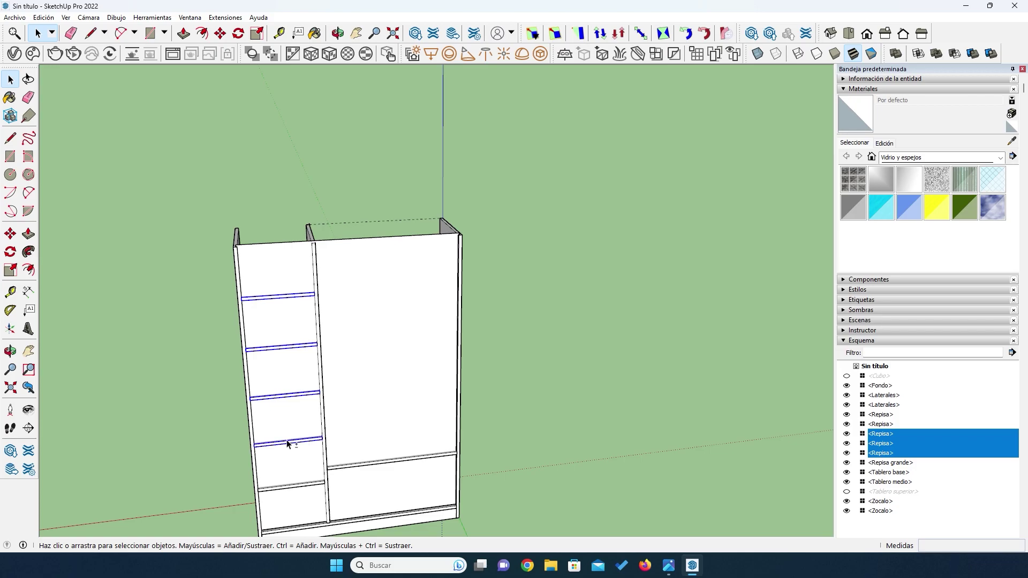
pyautogui.keyDown('shift'); pyautogui.click(287, 442); pyautogui.keyUp('shift')
pyautogui.keyDown('shift'); pyautogui.click(288, 488); pyautogui.keyUp('shift')
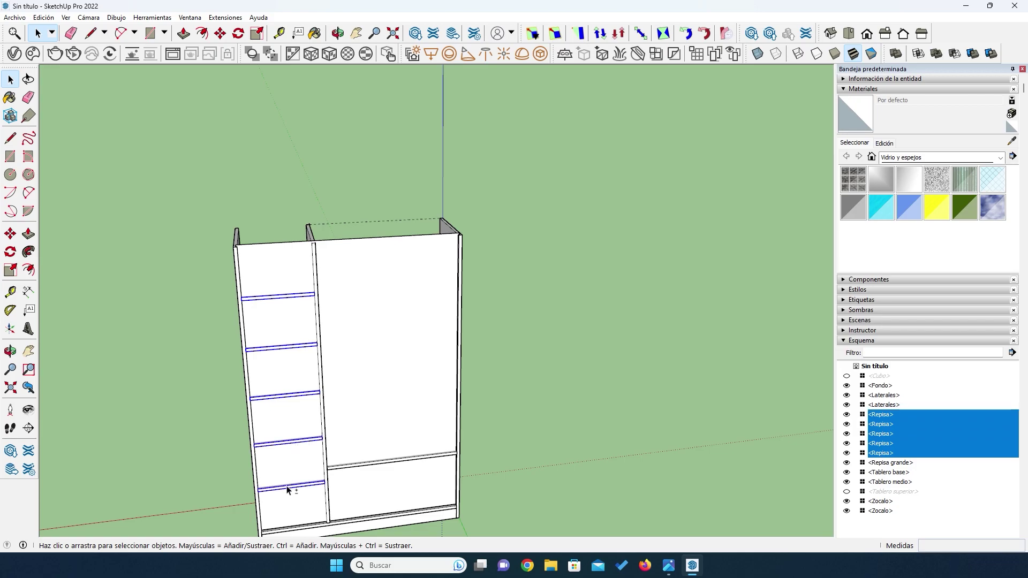
pyautogui.keyDown('shift'); pyautogui.click(367, 465); pyautogui.keyUp('shift')
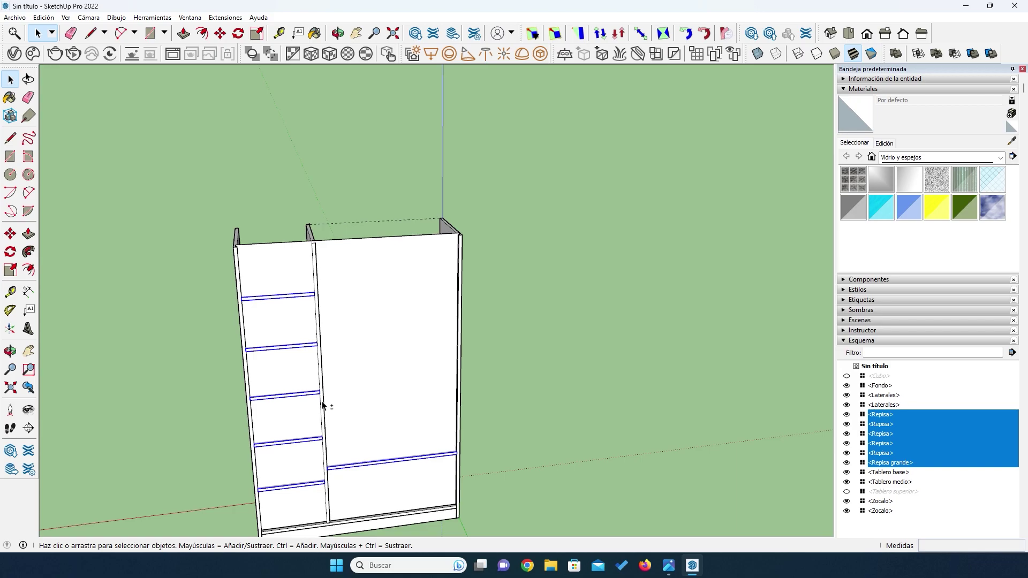
pyautogui.keyDown('shift'); pyautogui.click(323, 406); pyautogui.keyUp('shift')
pyautogui.click(555, 35)
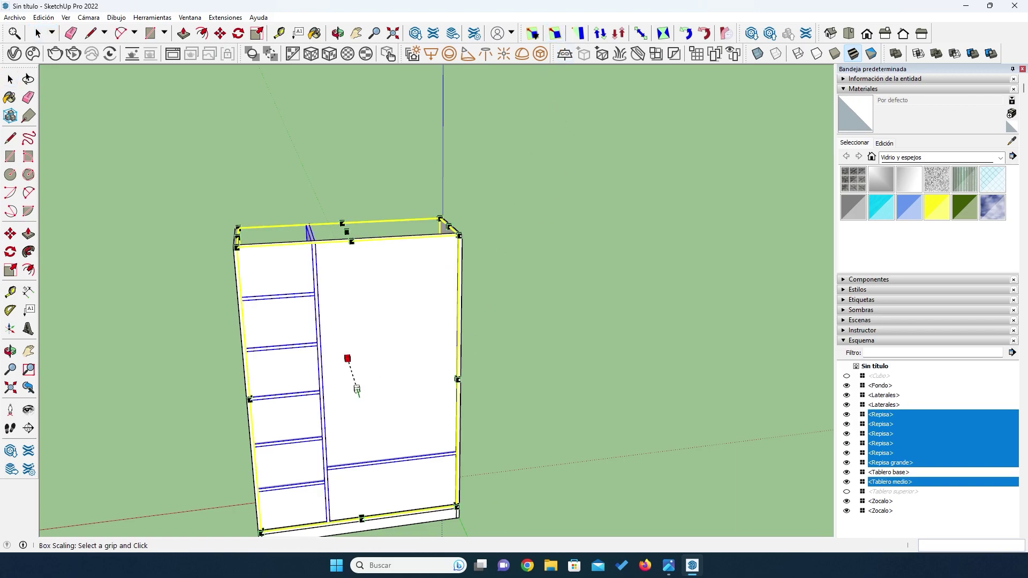
pyautogui.click(356, 389)
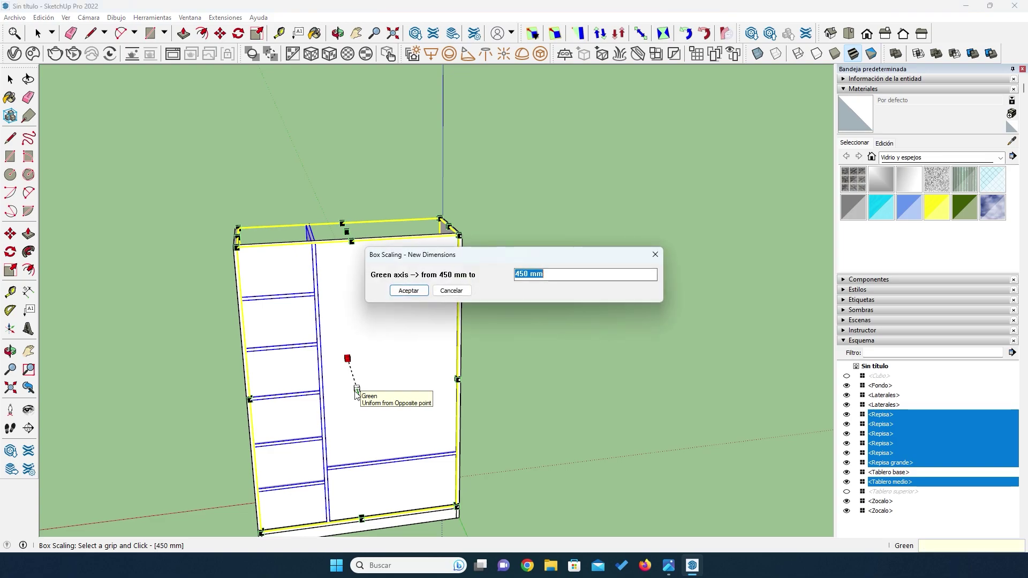
pyautogui.press('Right')
pyautogui.press('Return')
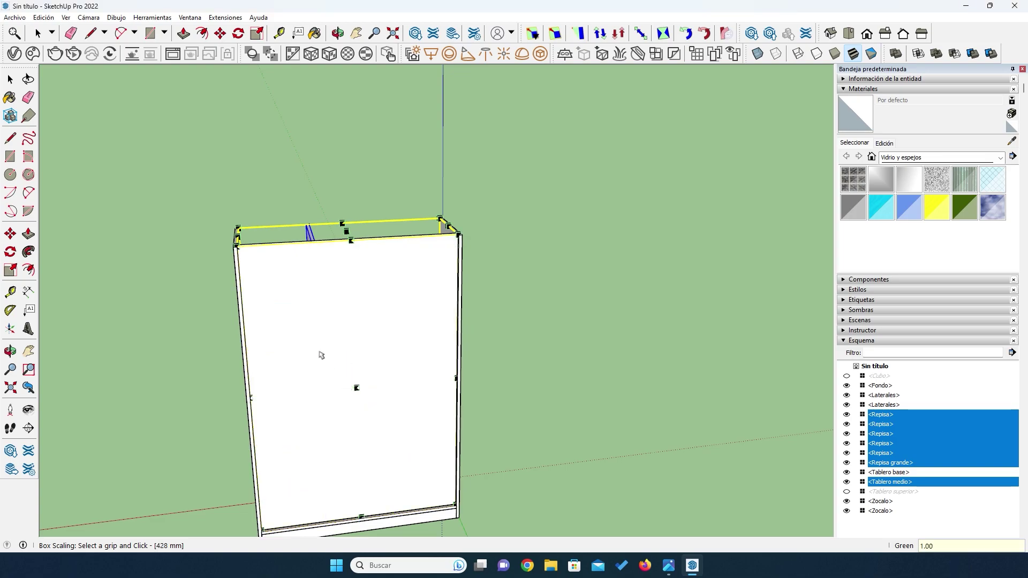
# Make the hidden top board visible again after viewing the wardrobe's rear.
pyautogui.press('o')
pyautogui.moveTo(298, 353); pyautogui.dragTo(222, 285)
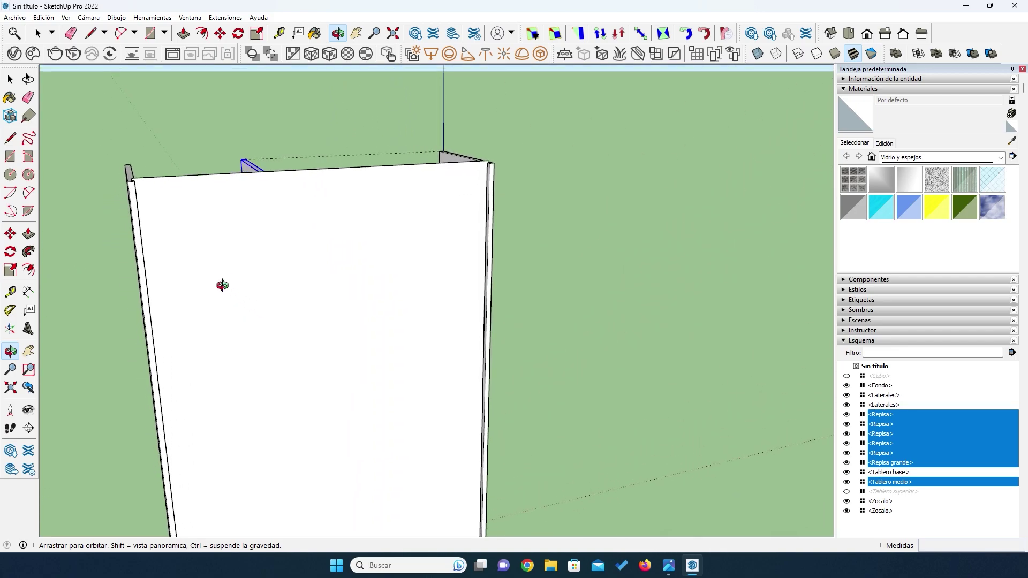
pyautogui.scroll(-3, 335, 319)
pyautogui.moveTo(330, 323); pyautogui.dragTo(296, 337)
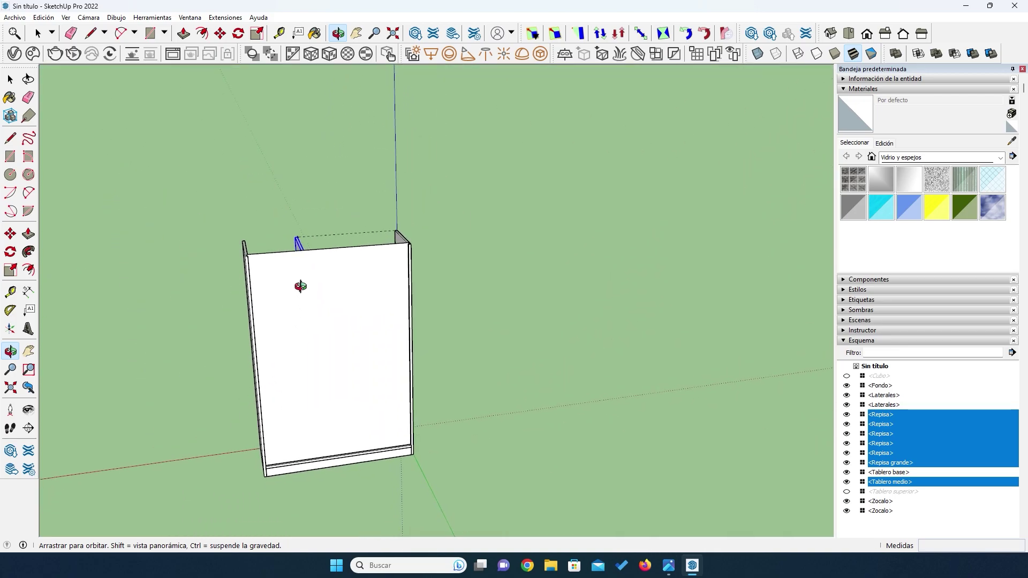
pyautogui.click(10, 79)
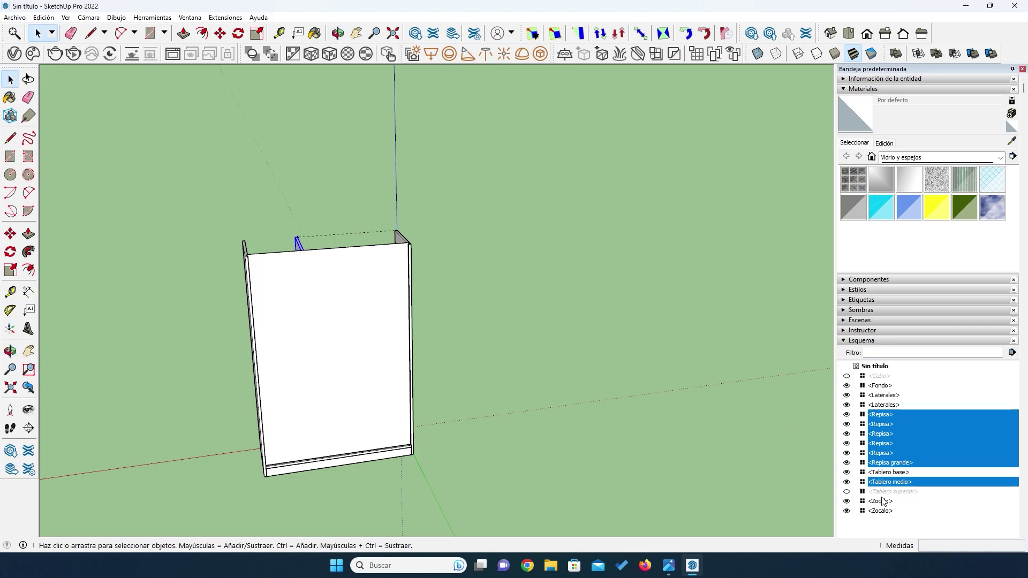
pyautogui.click(941, 511)
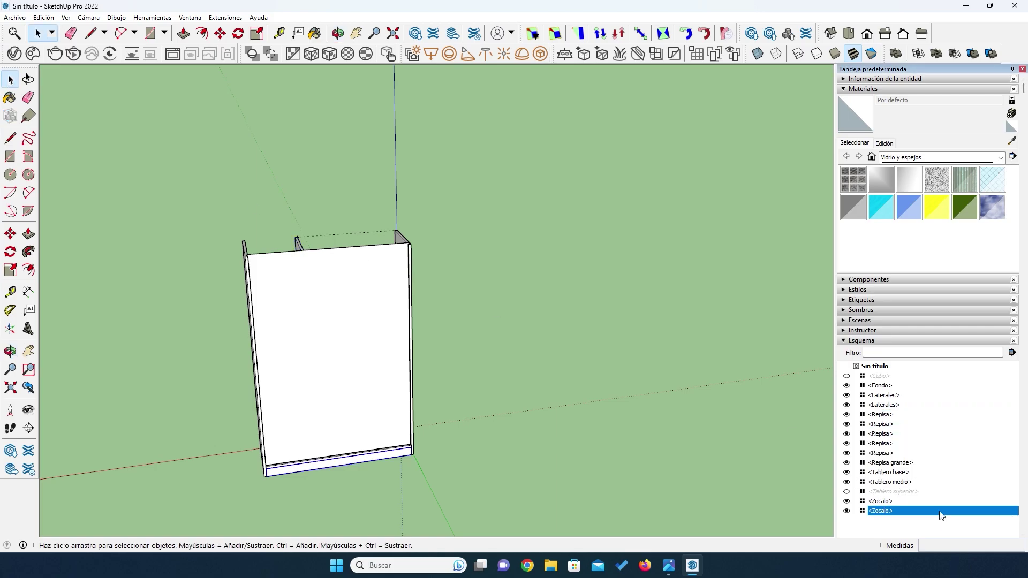
pyautogui.click(846, 491)
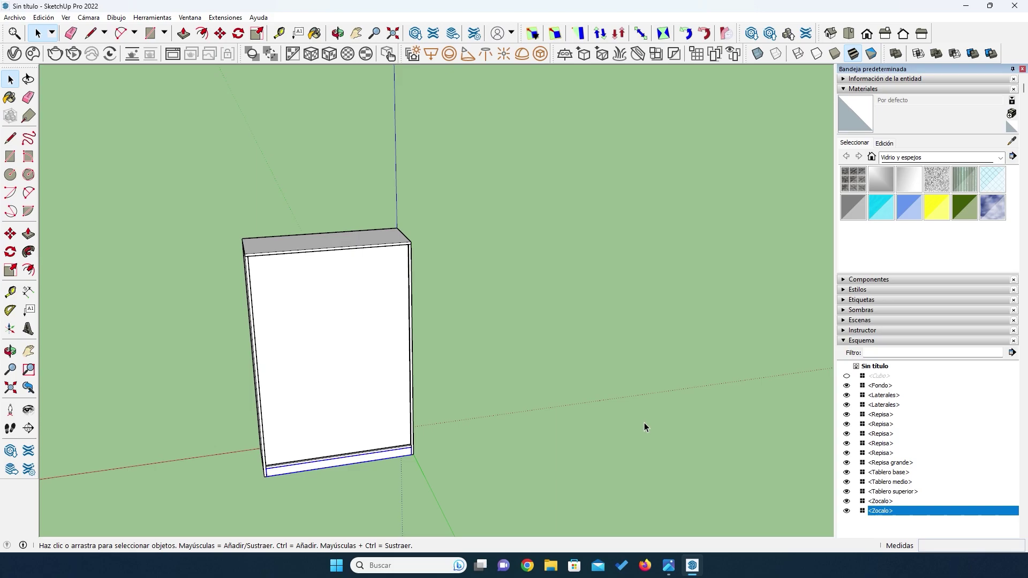
# Examine the recess behind the back panel at the wardrobe's rear upper corner, between the side panel and the top board.
pyautogui.press('o')
pyautogui.moveTo(338, 407); pyautogui.dragTo(227, 356)
pyautogui.scroll(5, 257, 277)
pyautogui.moveTo(312, 288); pyautogui.dragTo(165, 232)
pyautogui.scroll(4, 282, 214)
pyautogui.moveTo(282, 214)
pyautogui.mouseDown()
pyautogui.moveTo(226, 223)
pyautogui.moveTo(300, 209)
pyautogui.moveTo(298, 220)
pyautogui.mouseUp()
pyautogui.moveTo(259, 123); pyautogui.dragTo(262, 163)
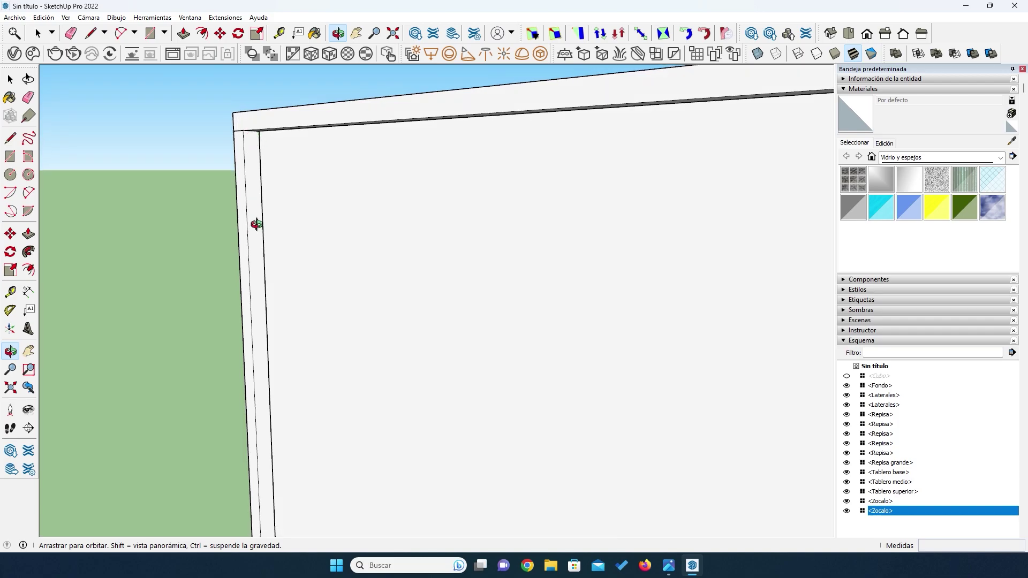
pyautogui.moveTo(285, 220); pyautogui.dragTo(266, 137)
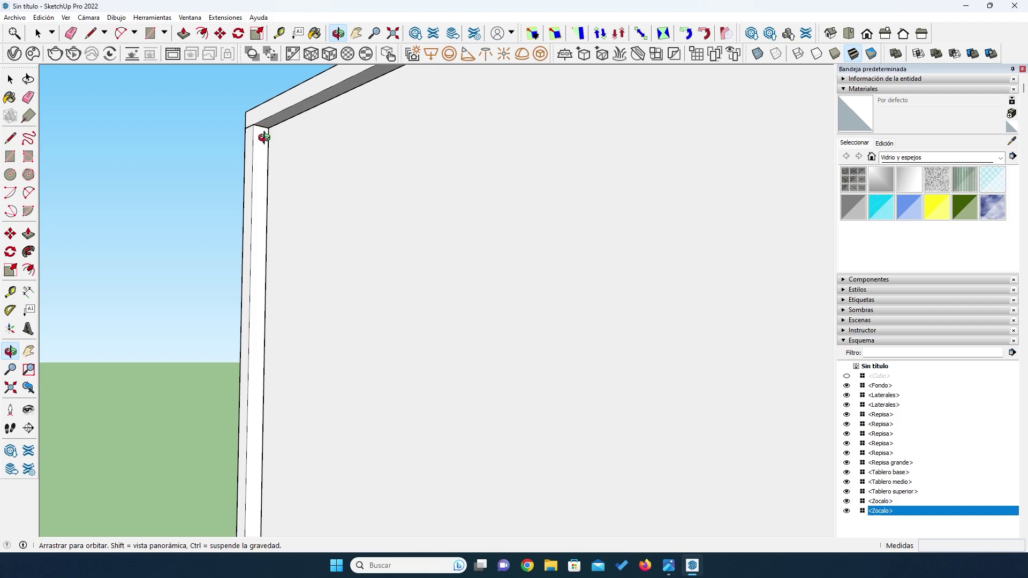
pyautogui.moveTo(259, 136); pyautogui.dragTo(279, 155)
pyautogui.scroll(-4, 289, 168)
pyautogui.moveTo(284, 165); pyautogui.dragTo(328, 221, button='middle')
pyautogui.scroll(-3, 329, 222)
pyautogui.scroll(-3, 328, 222)
pyautogui.moveTo(354, 272); pyautogui.dragTo(428, 282, button='middle')
# Draw a 1164 x 100 mm rectangle across the wardrobe's rear, directly below the top board.
pyautogui.click(11, 156)
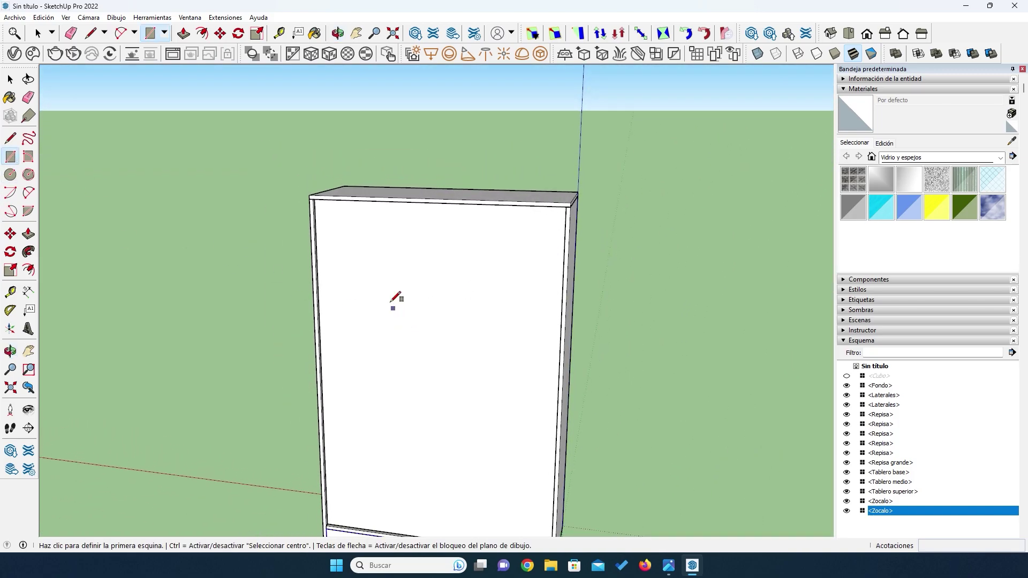
pyautogui.scroll(4, 397, 299)
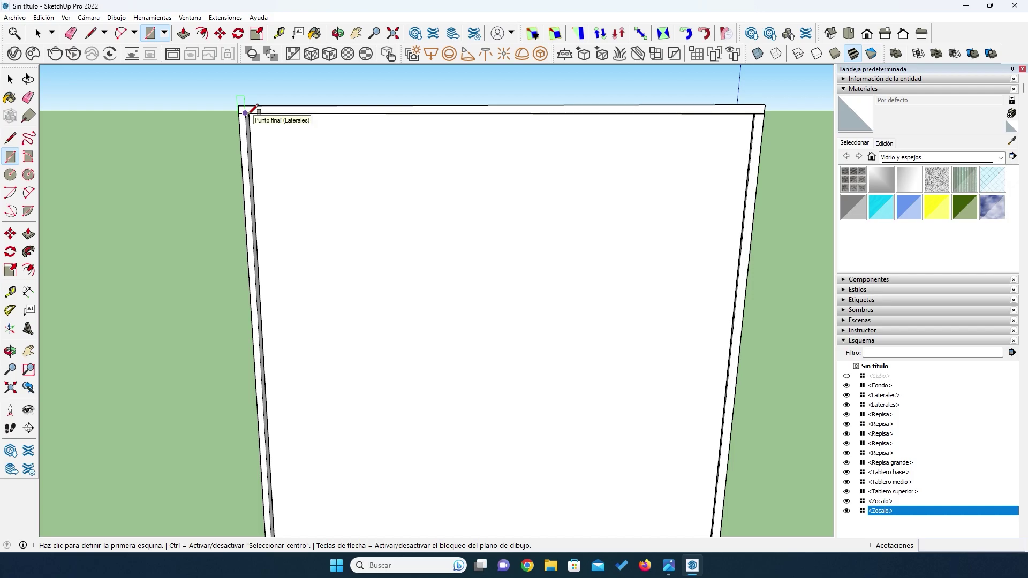
pyautogui.scroll(2, 245, 113)
pyautogui.scroll(-3, 244, 112)
pyautogui.click(237, 135)
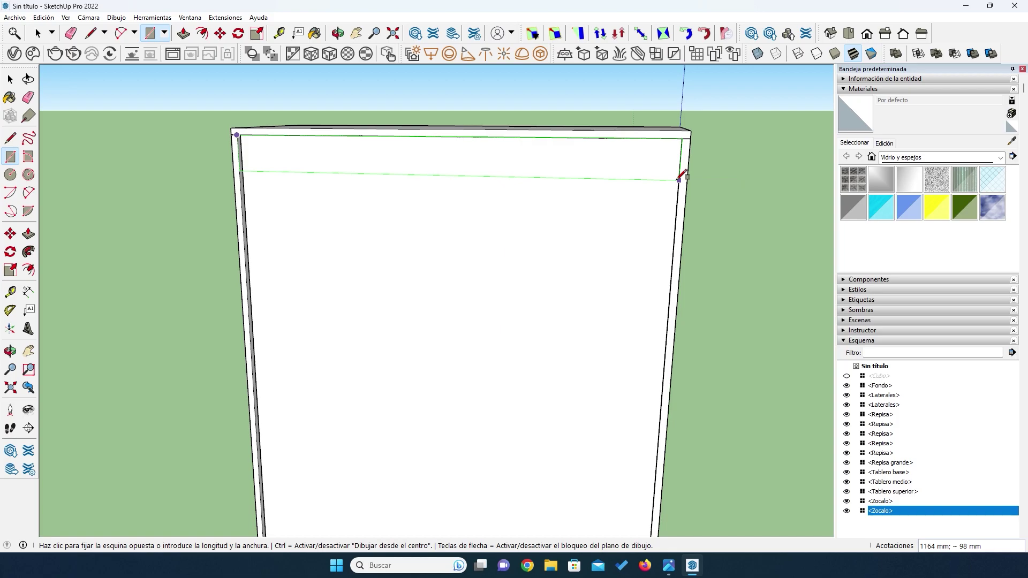
pyautogui.write('1')
pyautogui.press('Down')
pyautogui.write('164;')
pyautogui.press('Return')
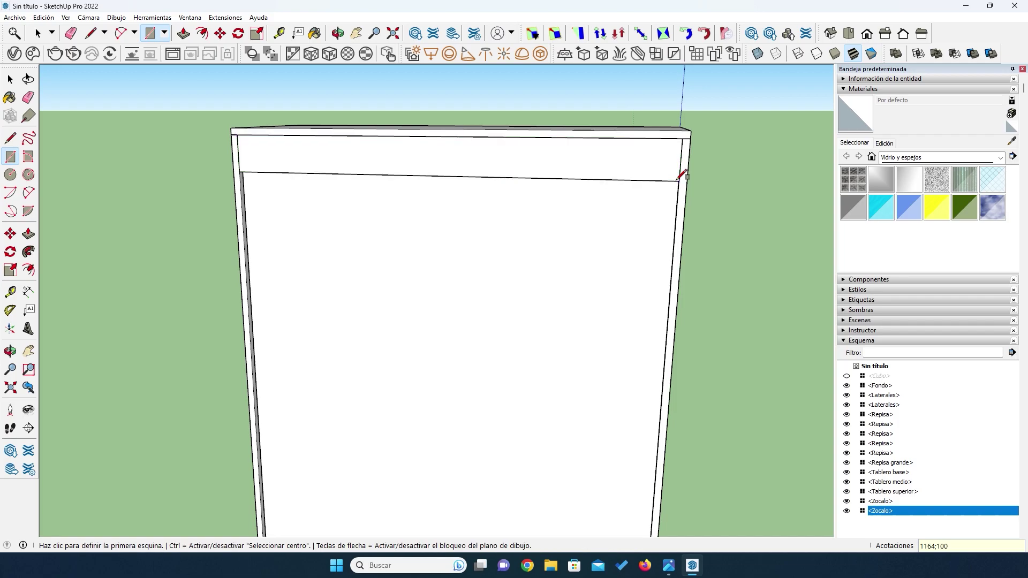
pyautogui.click(28, 234)
pyautogui.moveTo(409, 146); pyautogui.dragTo(402, 147)
pyautogui.click(401, 147)
pyautogui.press('space')
# Turn the rear rectangle into a component named "Amarres".
pyautogui.click(400, 164)
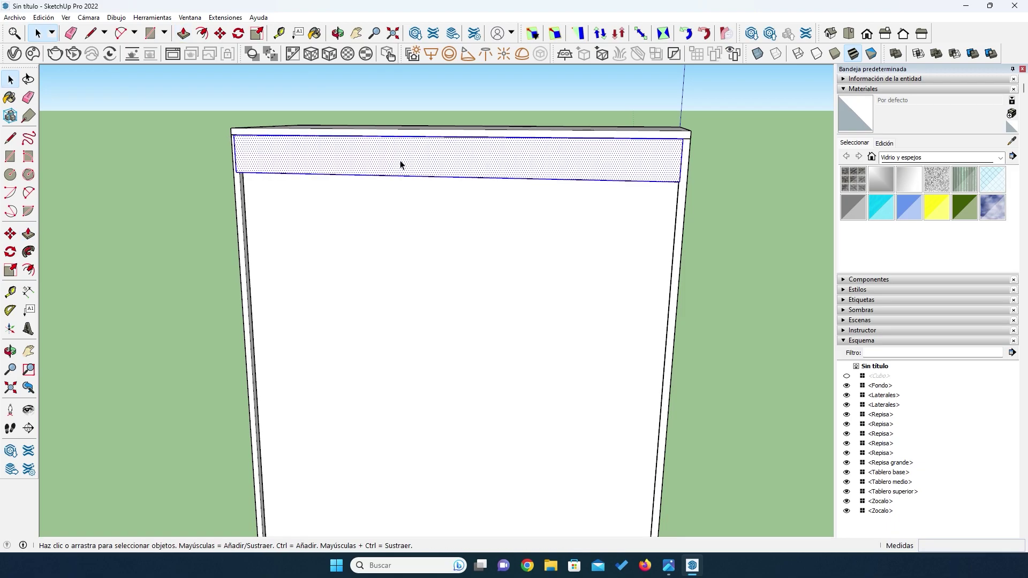
pyautogui.rightClick(400, 164)
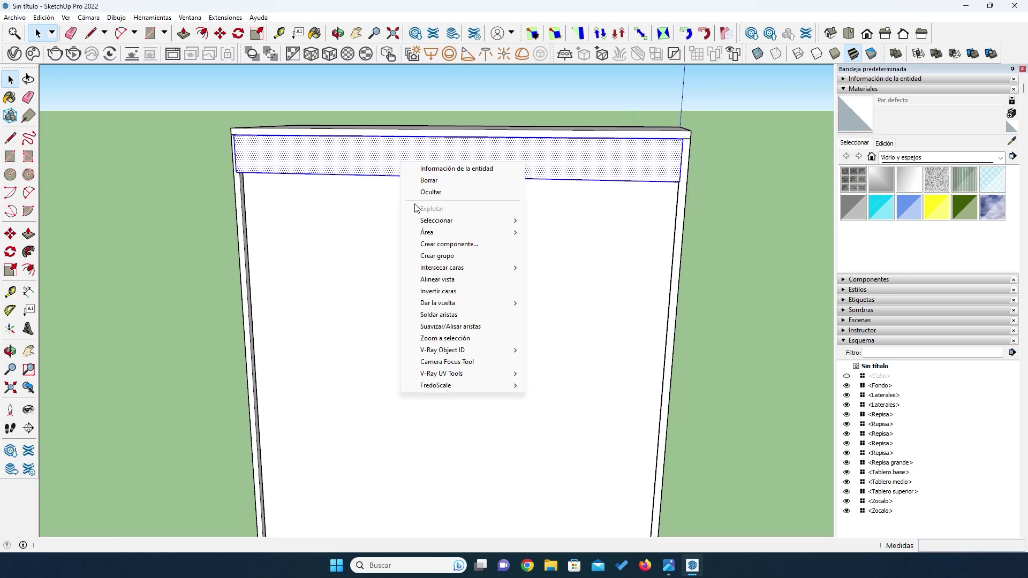
pyautogui.click(428, 244)
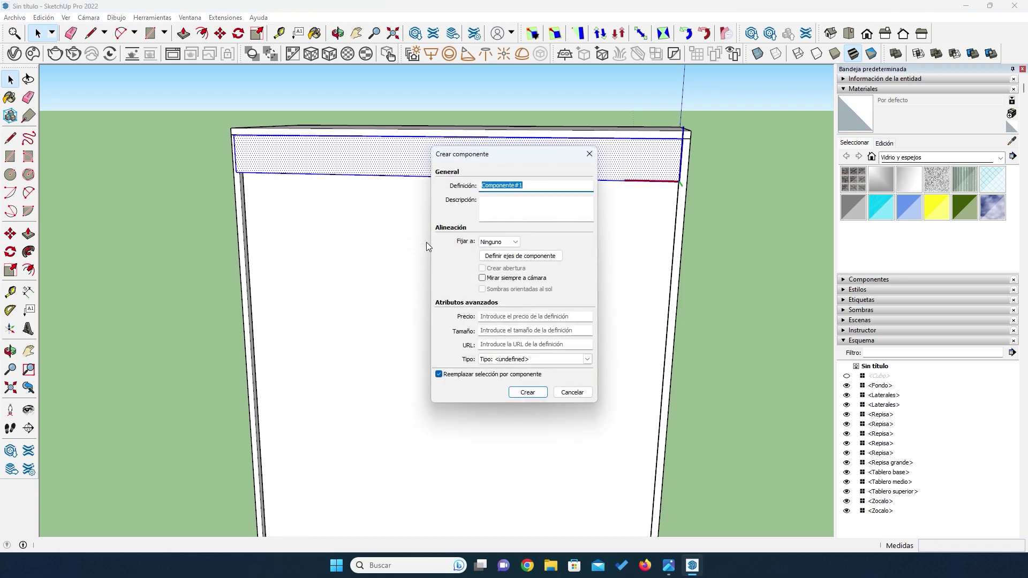
pyautogui.write('Amarres')
pyautogui.click(527, 393)
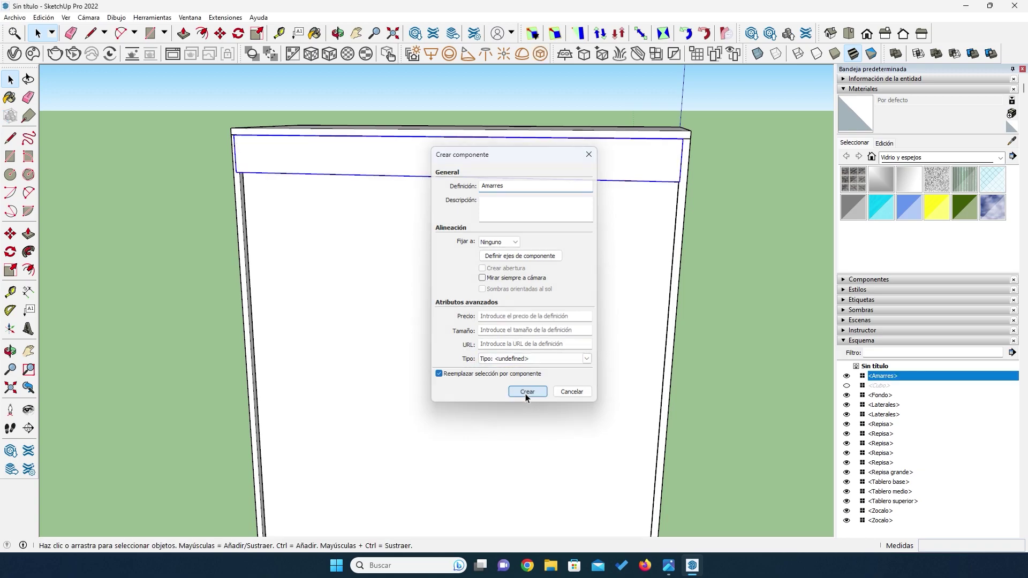
# Move the "Amarres" strip 18 mm sideways so its upper corner sits at the side panel's inner edge, below the top board.
pyautogui.moveTo(361, 218); pyautogui.dragTo(259, 172, button='middle')
pyautogui.press('m')
pyautogui.click(272, 129)
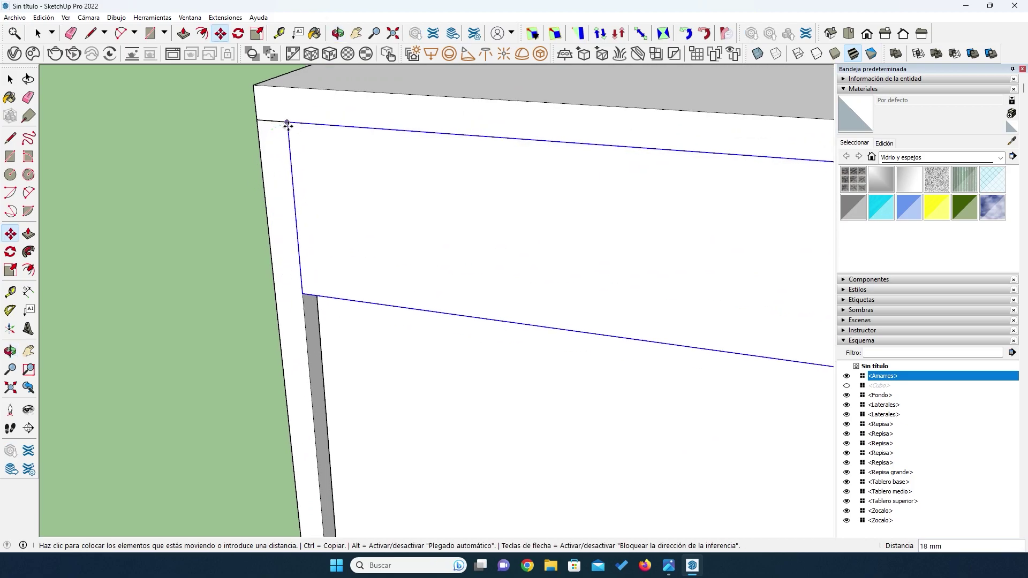
pyautogui.click(286, 122)
pyautogui.scroll(-5, 253, 218)
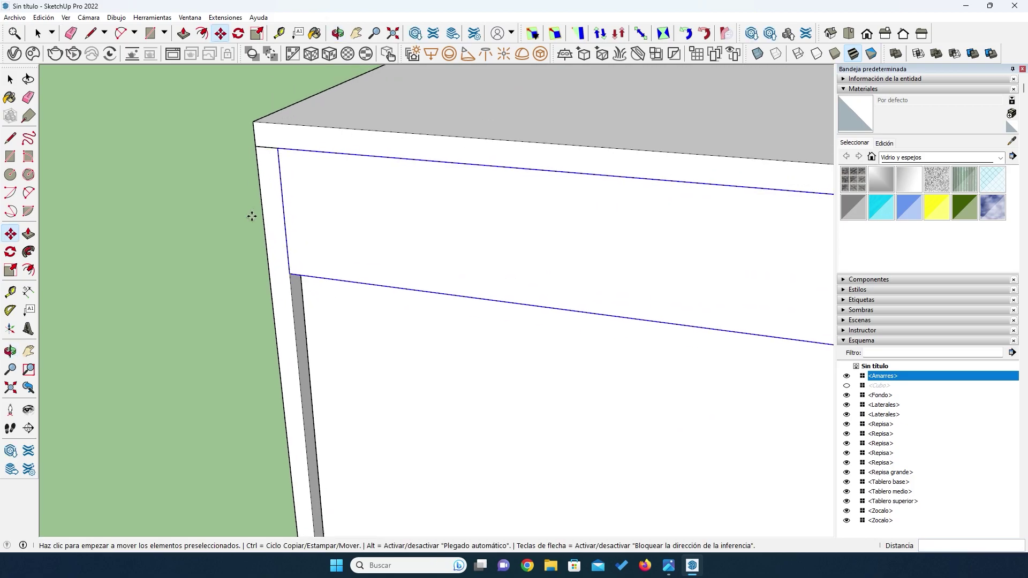
# Copy the rear strip 1594 mm straight down onto the base board and divide the distance by 2 to add a middle strip.
pyautogui.moveTo(321, 340); pyautogui.dragTo(368, 243, button='middle')
pyautogui.moveTo(368, 243); pyautogui.dragTo(415, 337)
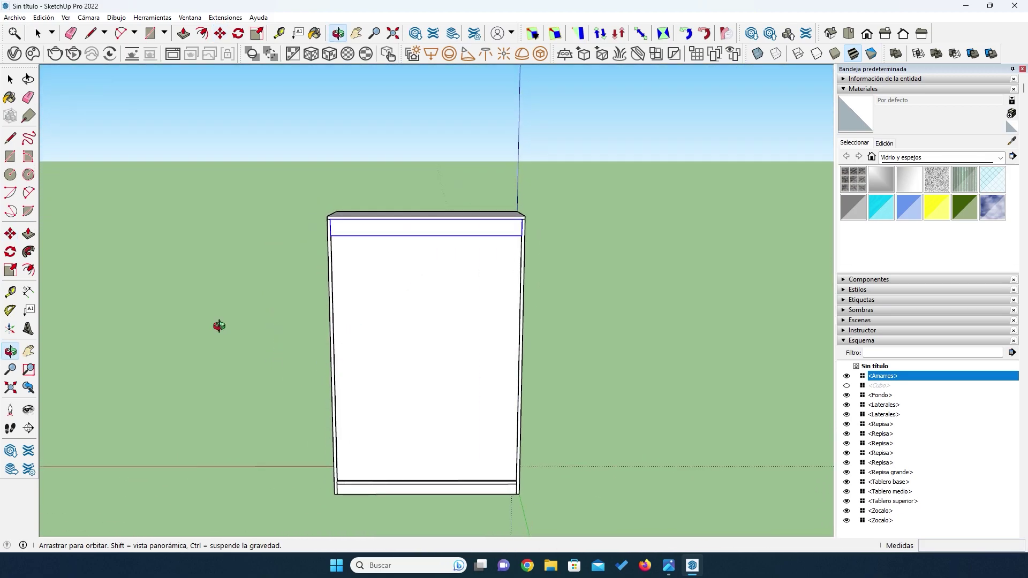
pyautogui.click(10, 234)
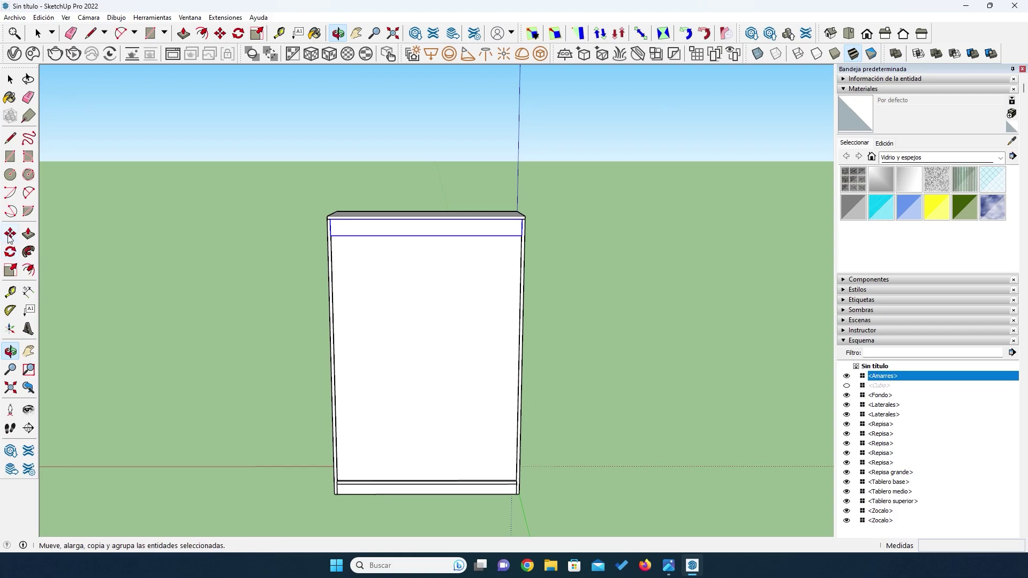
pyautogui.click(331, 235)
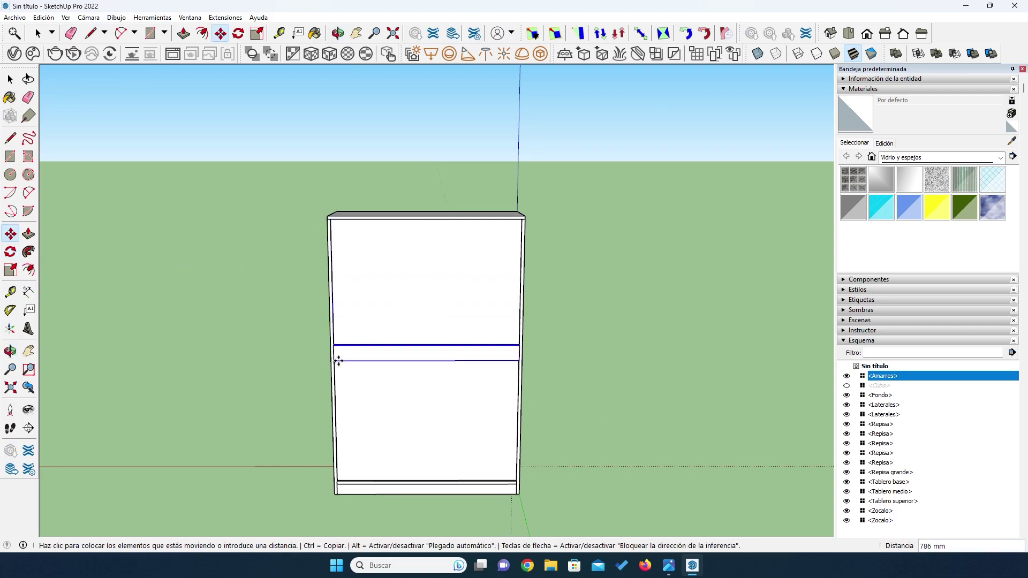
pyautogui.scroll(5, 343, 477)
pyautogui.press('ctrl')
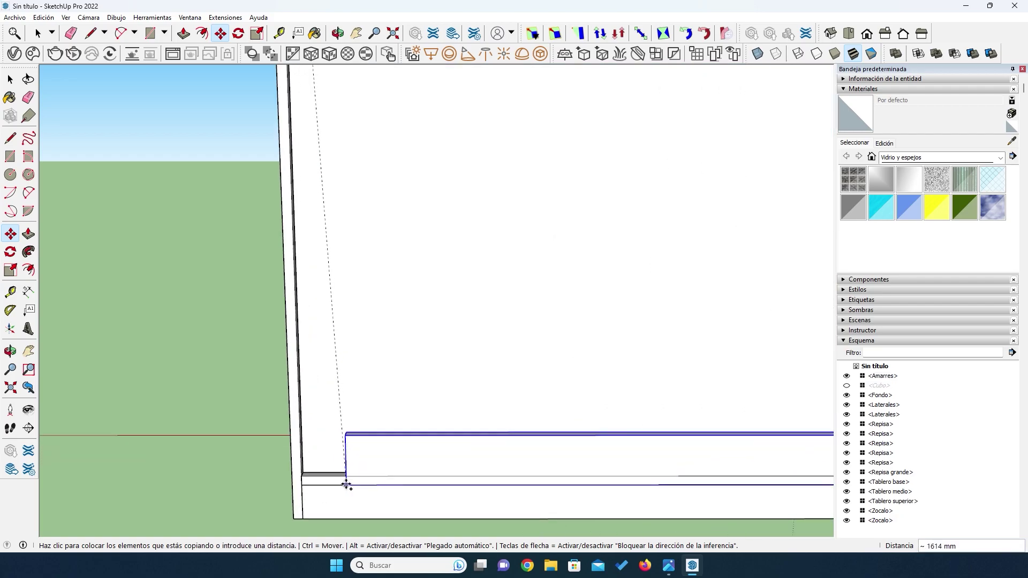
pyautogui.scroll(-3, 301, 474)
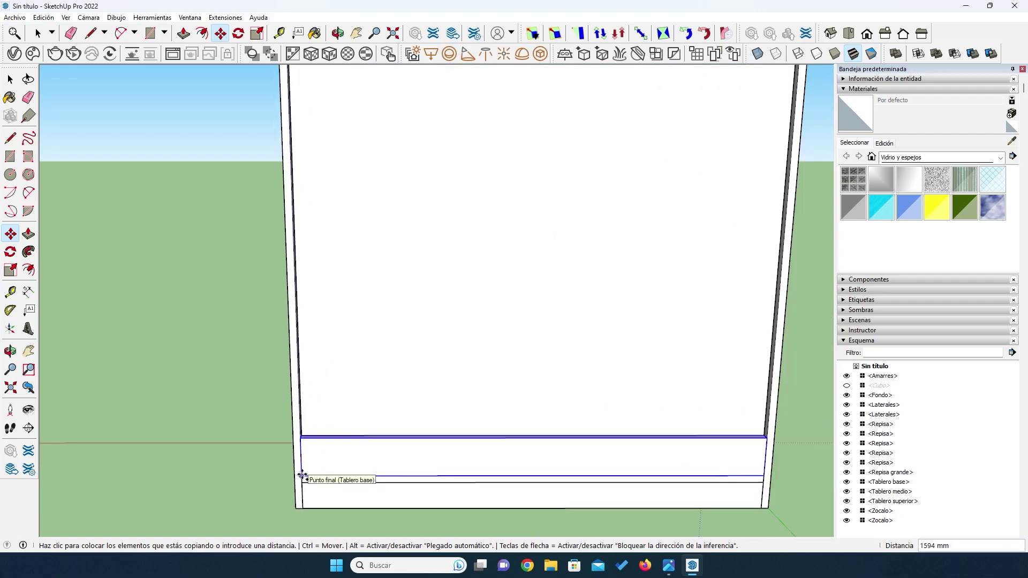
pyautogui.scroll(-2, 302, 475)
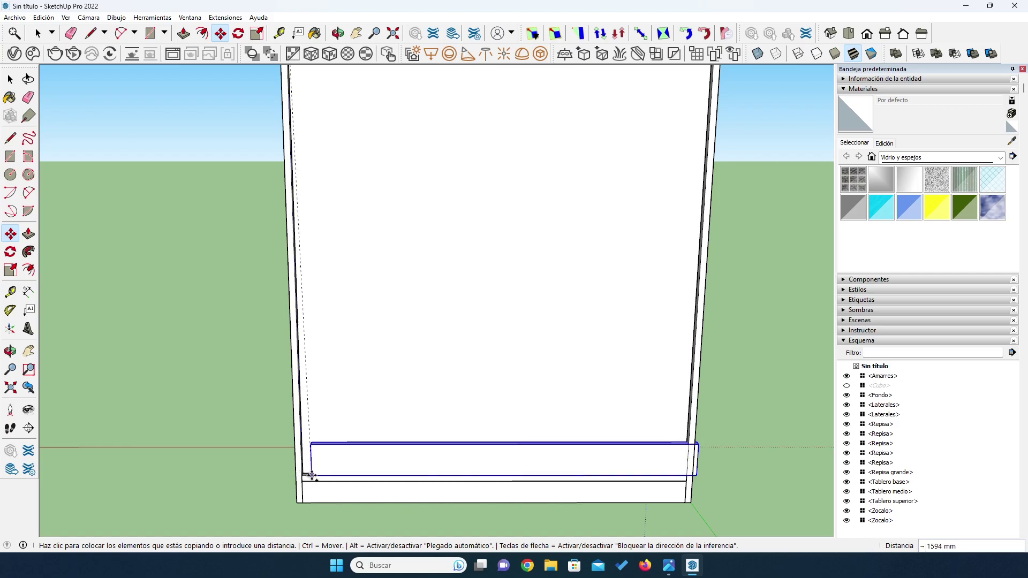
pyautogui.scroll(-2, 300, 476)
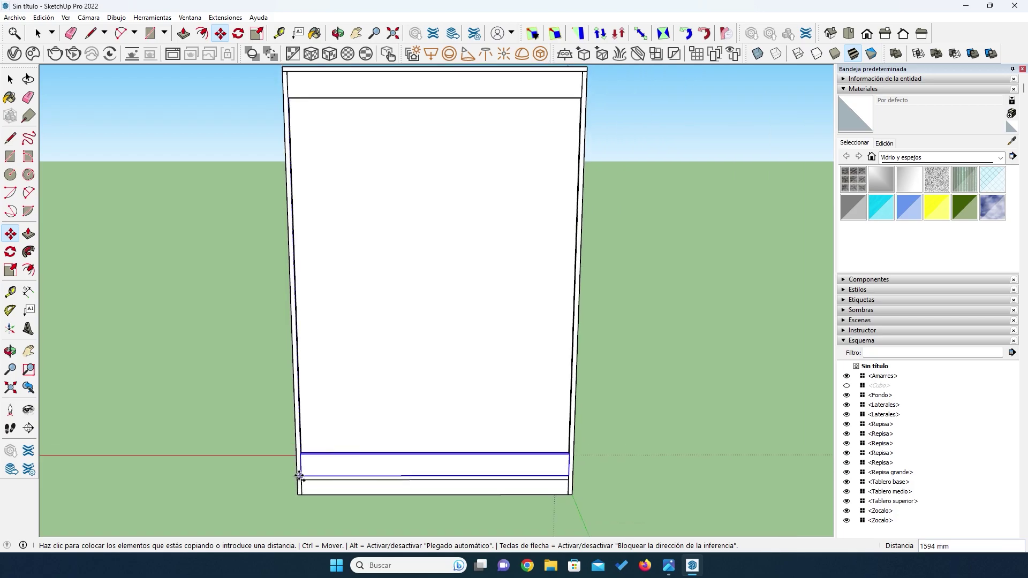
pyautogui.click(301, 476)
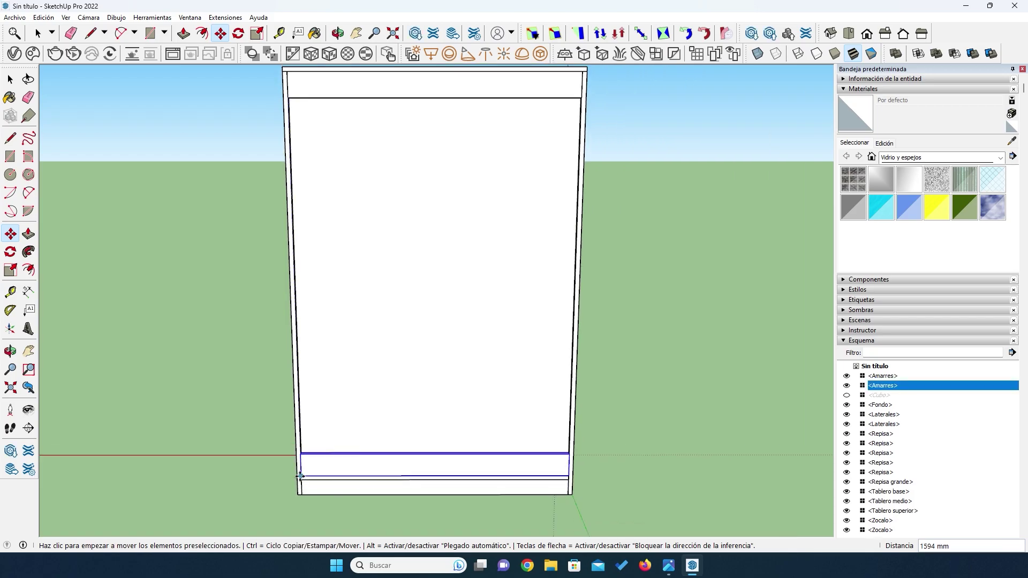
pyautogui.write('/2')
pyautogui.press('Return')
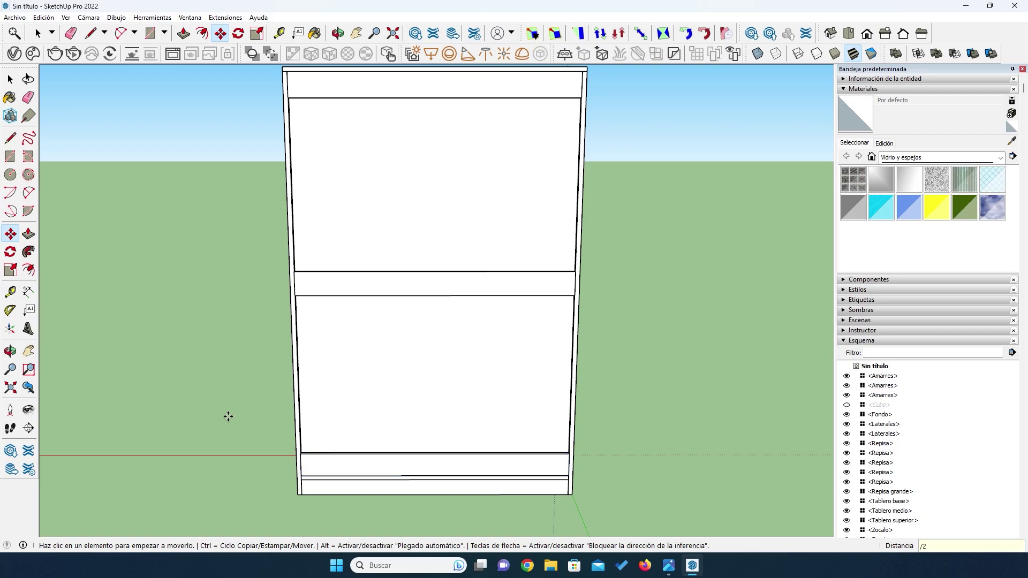
# Deselect the middle strip and inspect the wardrobe's rear bracing strips and its front interior with the shelves.
pyautogui.press('o')
pyautogui.moveTo(424, 288); pyautogui.dragTo(358, 294)
pyautogui.scroll(2, 360, 294)
pyautogui.scroll(-5, 360, 294)
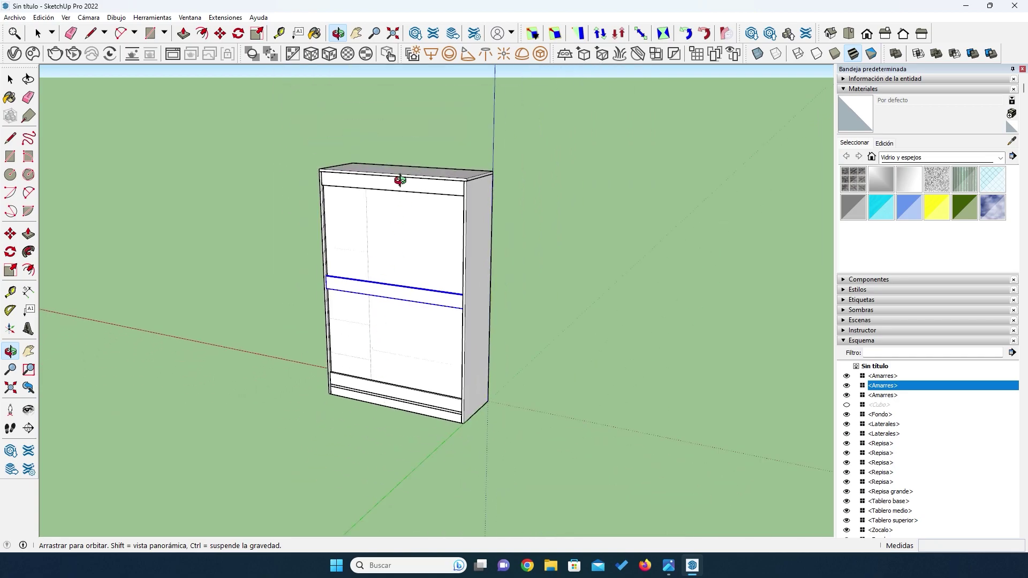
pyautogui.scroll(3, 373, 258)
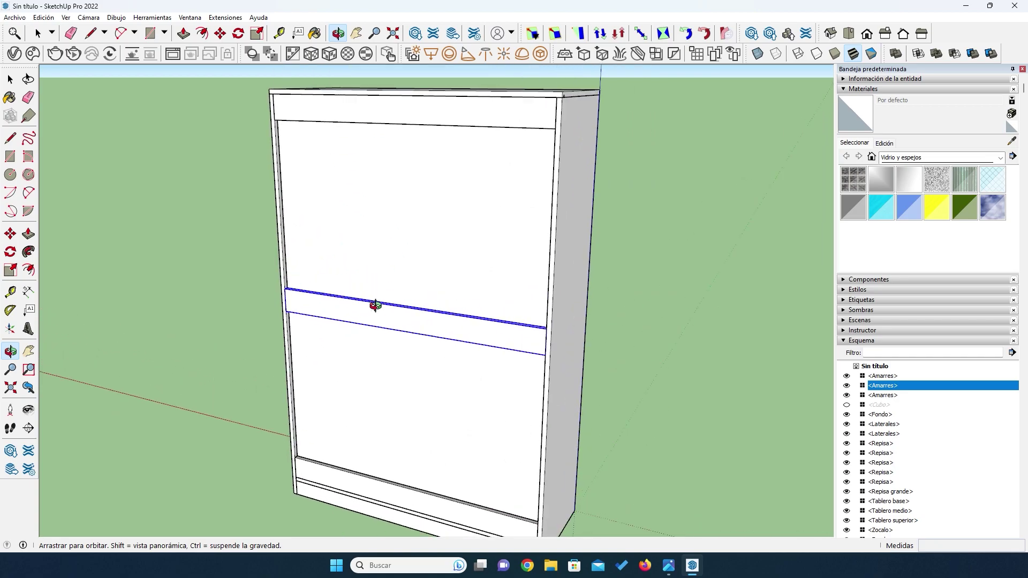
pyautogui.click(9, 79)
pyautogui.click(146, 182)
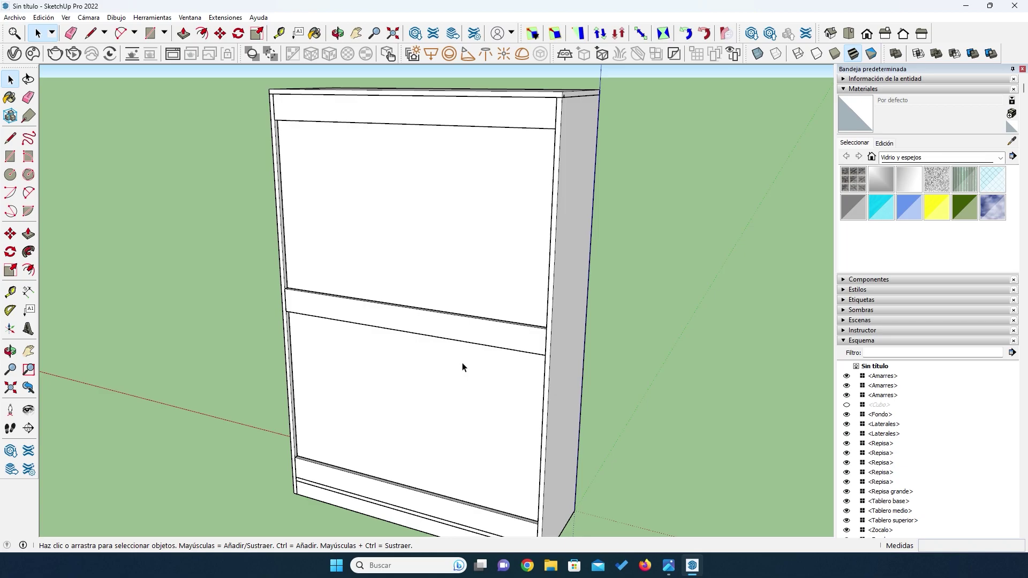
pyautogui.press('o')
pyautogui.moveTo(620, 378); pyautogui.dragTo(309, 351)
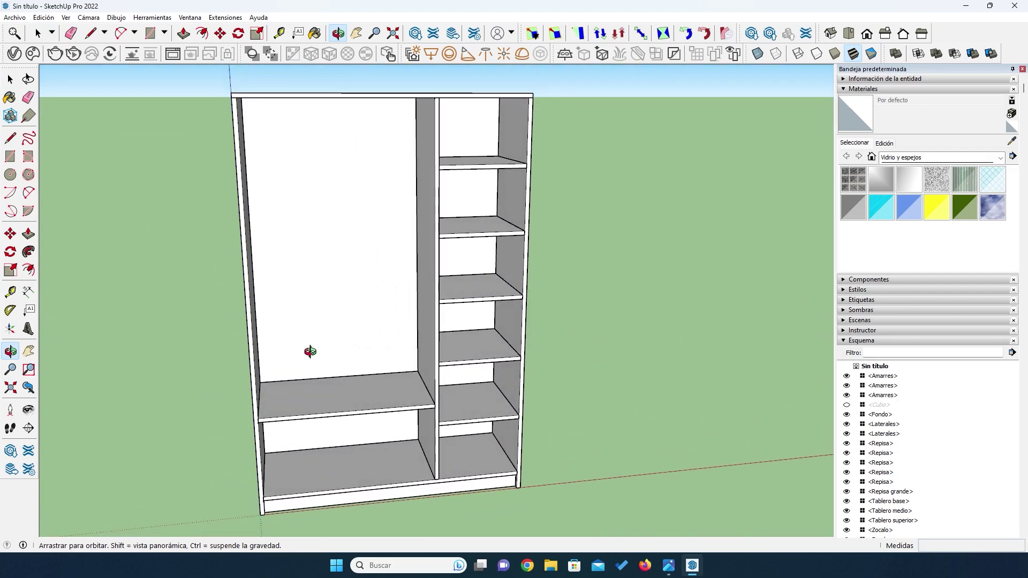
pyautogui.moveTo(361, 410); pyautogui.dragTo(298, 413)
pyautogui.scroll(2, 357, 429)
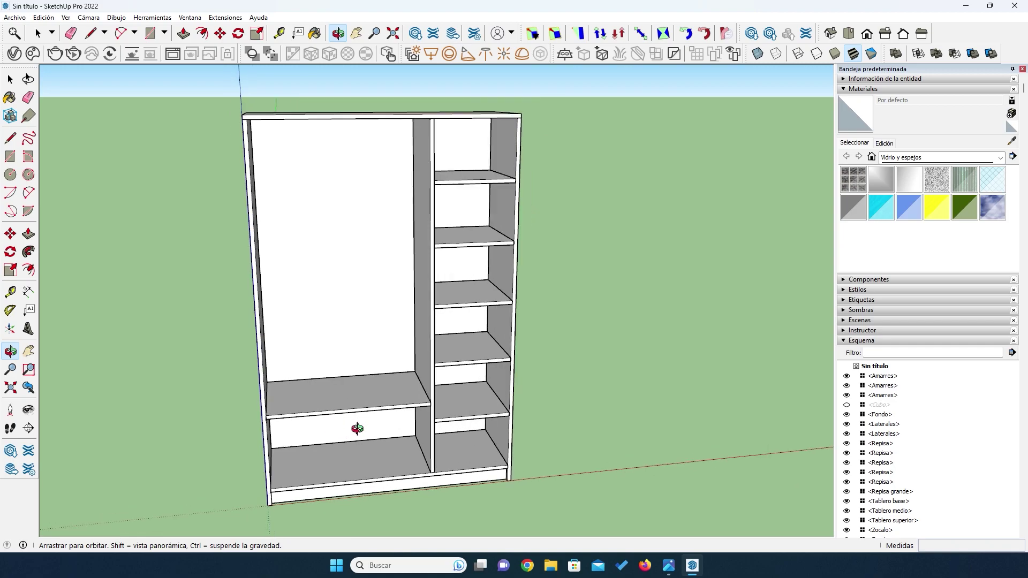